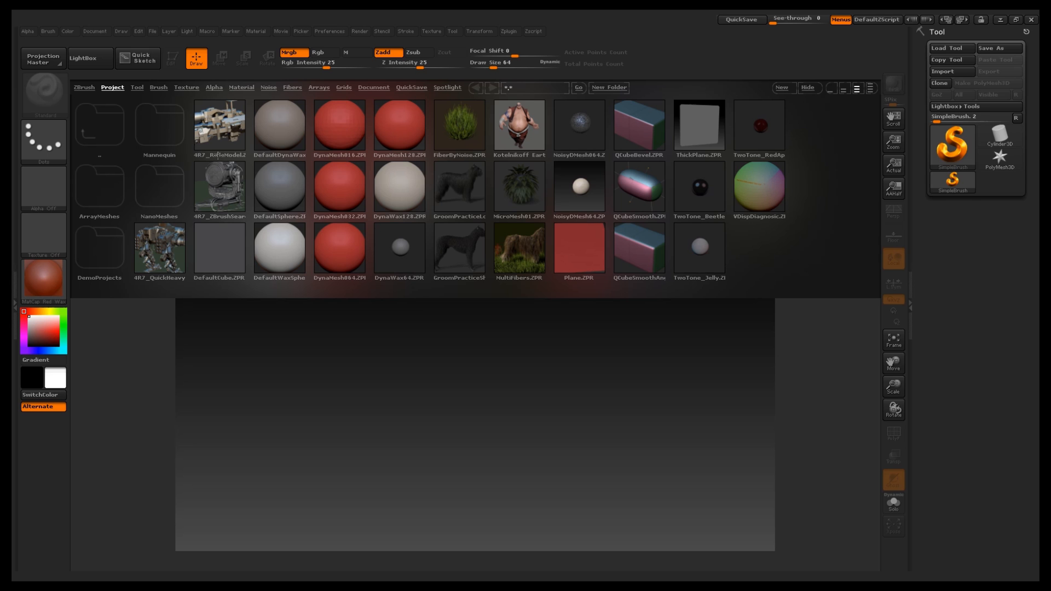
Step: Hide the LightBox browser so that only the empty canvas is shown
{"action": "left_click", "coordinate": [93, 61]}
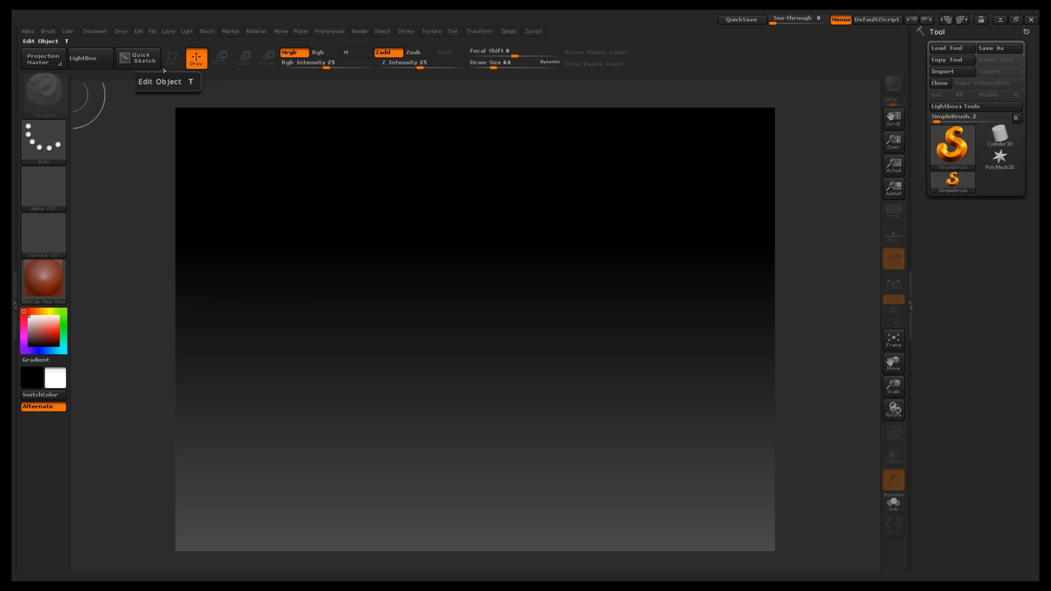
{"action": "left_click", "coordinate": [85, 61]}
{"action": "left_click", "coordinate": [84, 60]}
{"action": "left_click", "coordinate": [950, 107]}
{"action": "left_click", "coordinate": [951, 108]}
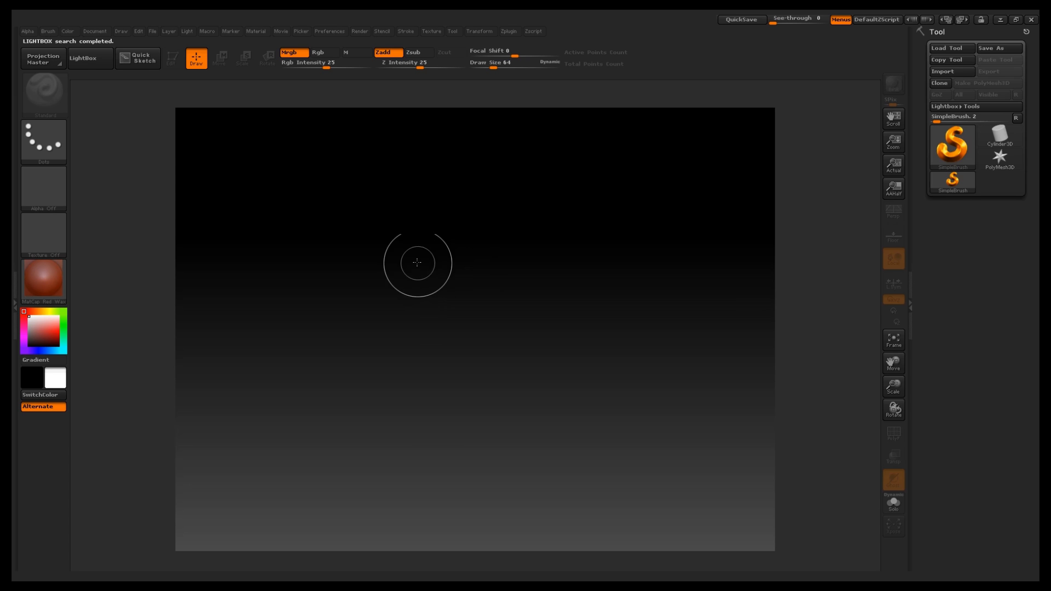
Step: Paint several test strokes on the canvas with the SimpleBrush and clear the canvas
{"action": "left_click", "coordinate": [326, 191]}
{"action": "left_click_drag", "start_coordinate": [551, 385], "coordinate": [642, 482]}
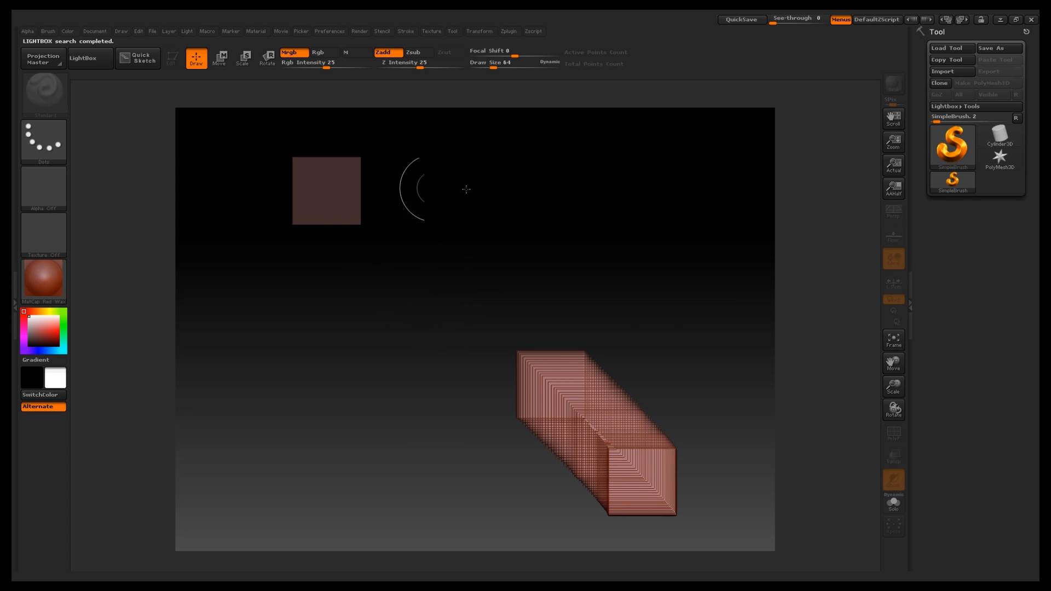
{"action": "key", "text": "ctrl+n"}
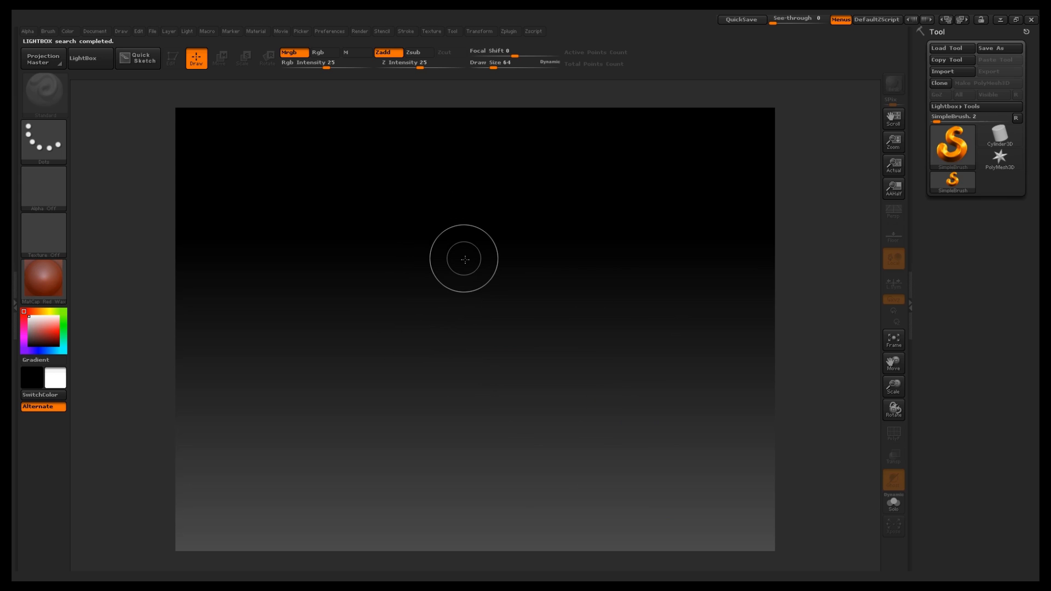
{"action": "left_click_drag", "start_coordinate": [365, 206], "coordinate": [705, 464]}
{"action": "left_click_drag", "start_coordinate": [559, 197], "coordinate": [562, 443]}
{"action": "key", "text": "ctrl+z"}
{"action": "left_click_drag", "start_coordinate": [329, 193], "coordinate": [431, 311]}
{"action": "key", "text": "ctrl+n"}
{"action": "left_click_drag", "start_coordinate": [329, 197], "coordinate": [572, 487]}
{"action": "left_click_drag", "start_coordinate": [424, 200], "coordinate": [573, 484]}
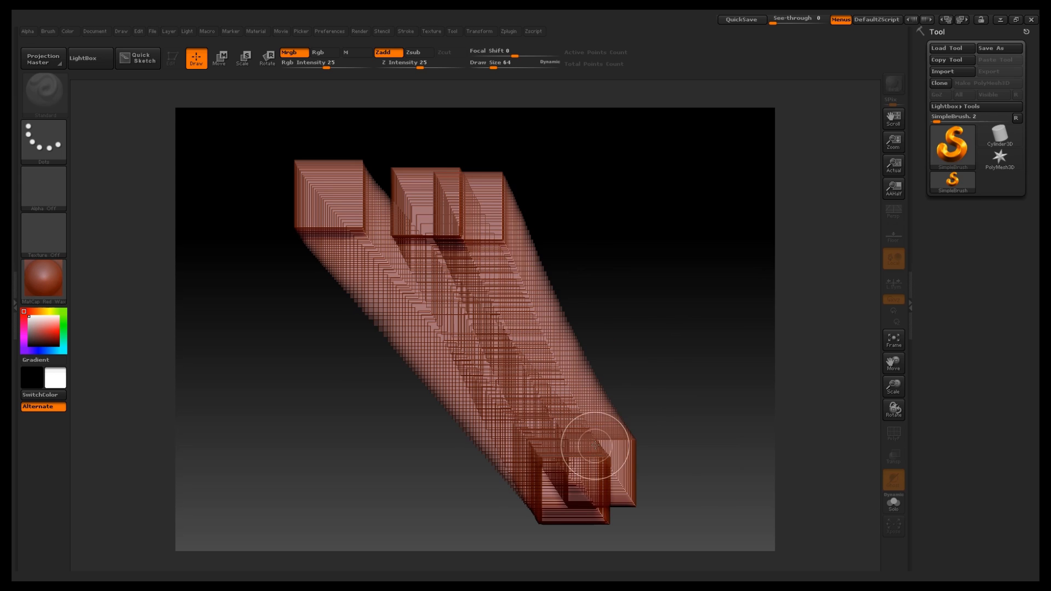
{"action": "key", "text": "ctrl+n"}
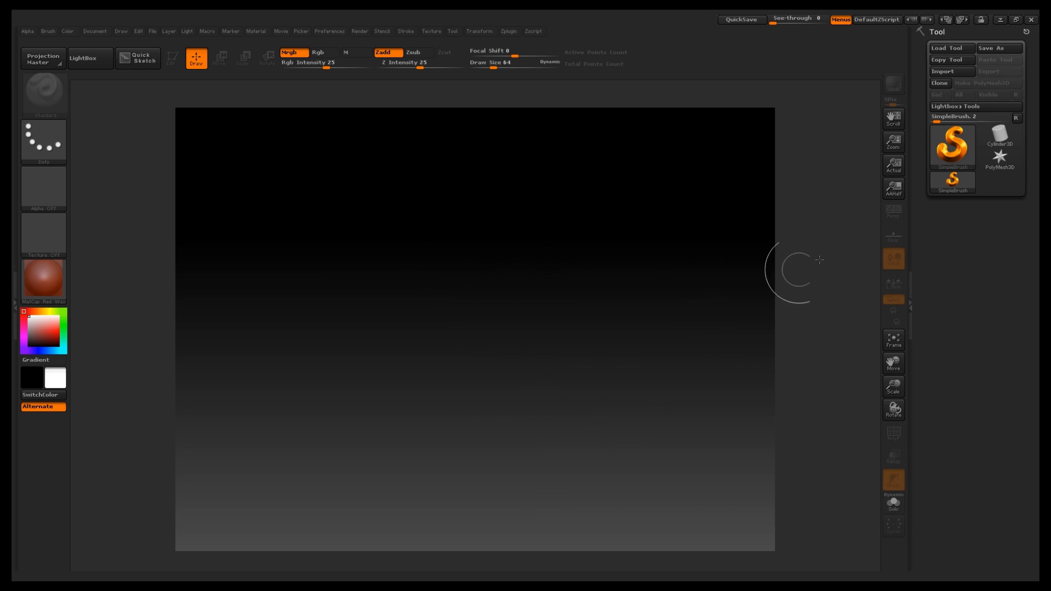
Step: Draw many overlapping Sphere3D copies of various sizes across the canvas and close ZBrush without saving the project changes
{"action": "left_click", "coordinate": [955, 145]}
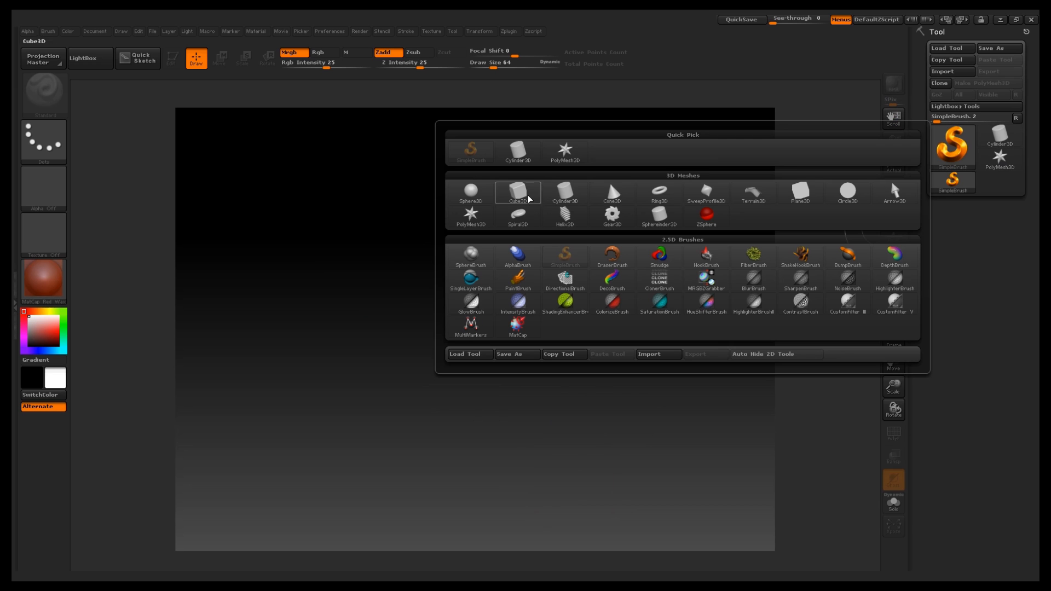
{"action": "left_click", "coordinate": [470, 193]}
{"action": "left_click_drag", "start_coordinate": [459, 292], "coordinate": [542, 449]}
{"action": "left_click_drag", "start_coordinate": [477, 267], "coordinate": [563, 424]}
{"action": "left_click_drag", "start_coordinate": [522, 331], "coordinate": [495, 375]}
{"action": "left_click_drag", "start_coordinate": [405, 343], "coordinate": [342, 213]}
{"action": "left_click_drag", "start_coordinate": [594, 180], "coordinate": [708, 422]}
{"action": "left_click_drag", "start_coordinate": [612, 368], "coordinate": [638, 471]}
{"action": "left_click_drag", "start_coordinate": [606, 482], "coordinate": [615, 520]}
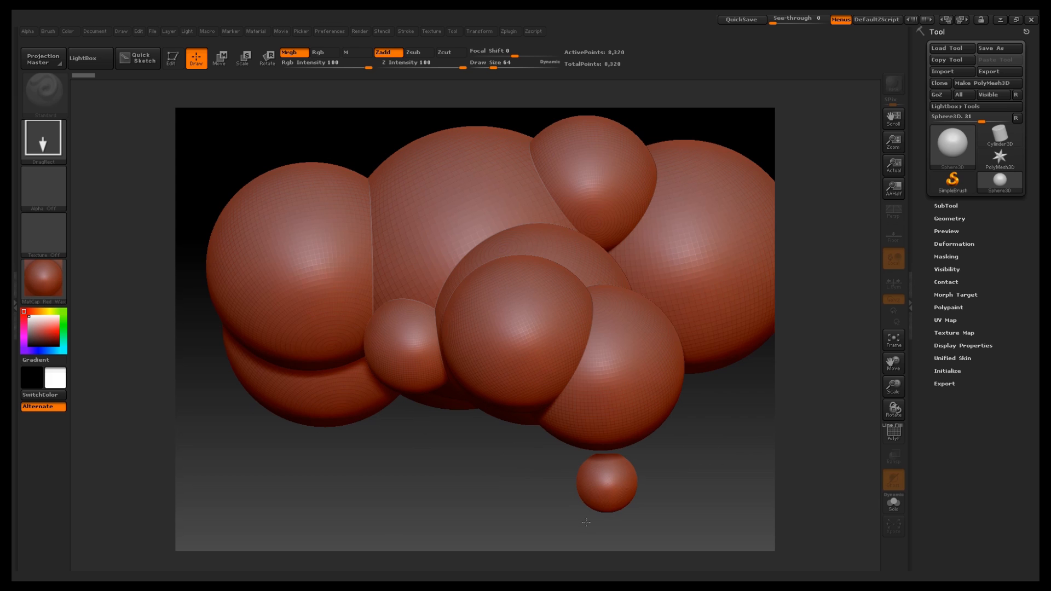
{"action": "left_click_drag", "start_coordinate": [490, 437], "coordinate": [484, 501]}
{"action": "left_click_drag", "start_coordinate": [405, 441], "coordinate": [352, 434]}
{"action": "left_click_drag", "start_coordinate": [309, 145], "coordinate": [548, 235]}
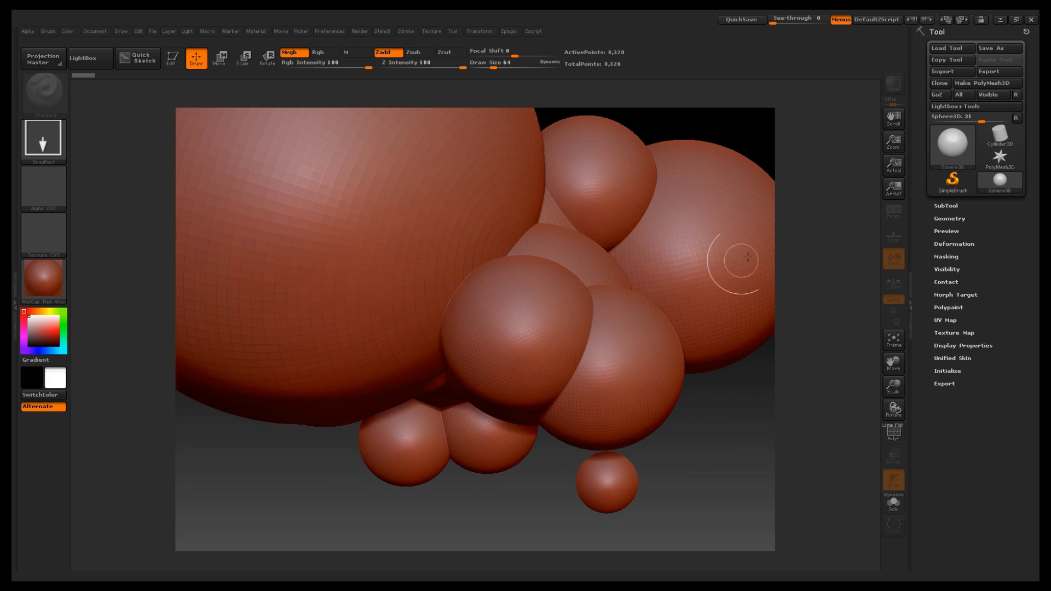
{"action": "left_click_drag", "start_coordinate": [549, 305], "coordinate": [613, 471]}
{"action": "left_click_drag", "start_coordinate": [358, 343], "coordinate": [377, 497]}
{"action": "left_click_drag", "start_coordinate": [384, 383], "coordinate": [422, 429]}
{"action": "left_click_drag", "start_coordinate": [524, 369], "coordinate": [500, 427]}
{"action": "left_click_drag", "start_coordinate": [572, 240], "coordinate": [580, 368]}
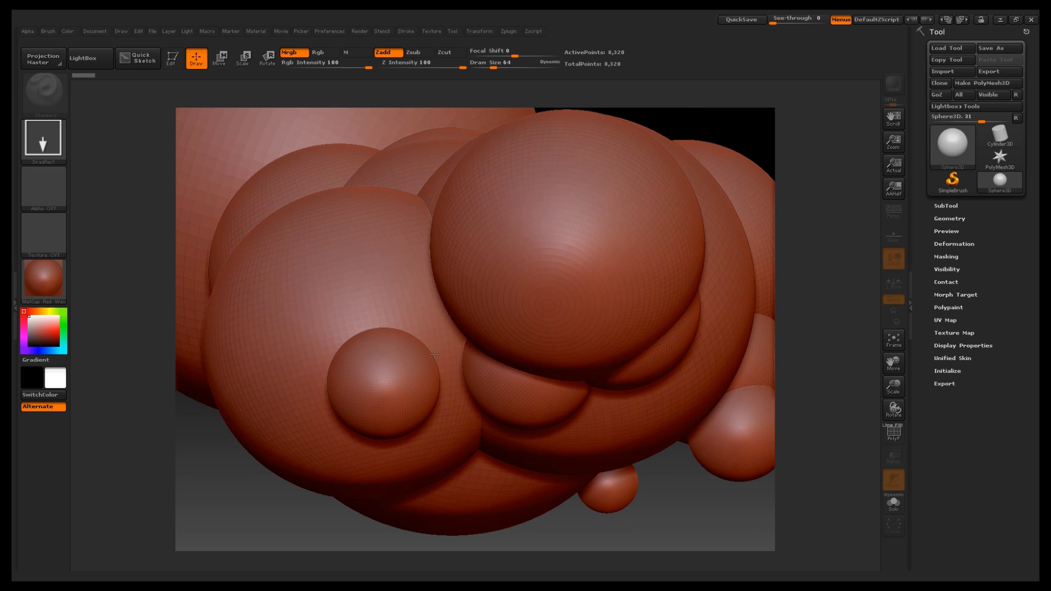
{"action": "left_click_drag", "start_coordinate": [409, 194], "coordinate": [422, 370]}
{"action": "left_click_drag", "start_coordinate": [533, 325], "coordinate": [539, 385]}
{"action": "left_click_drag", "start_coordinate": [494, 285], "coordinate": [526, 435]}
{"action": "left_click", "coordinate": [1031, 19]}
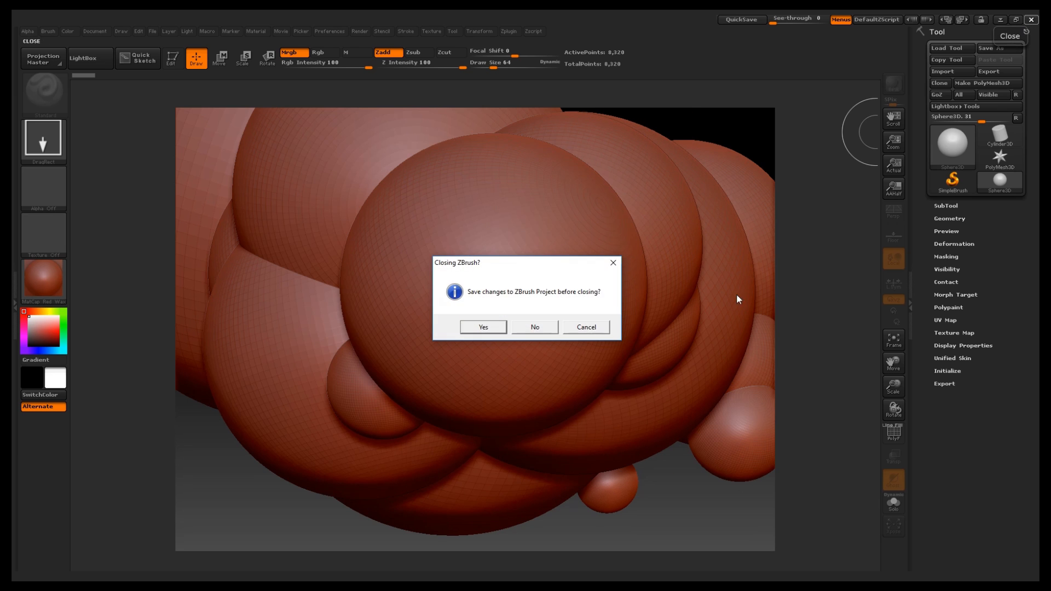
{"action": "left_click", "coordinate": [531, 327]}
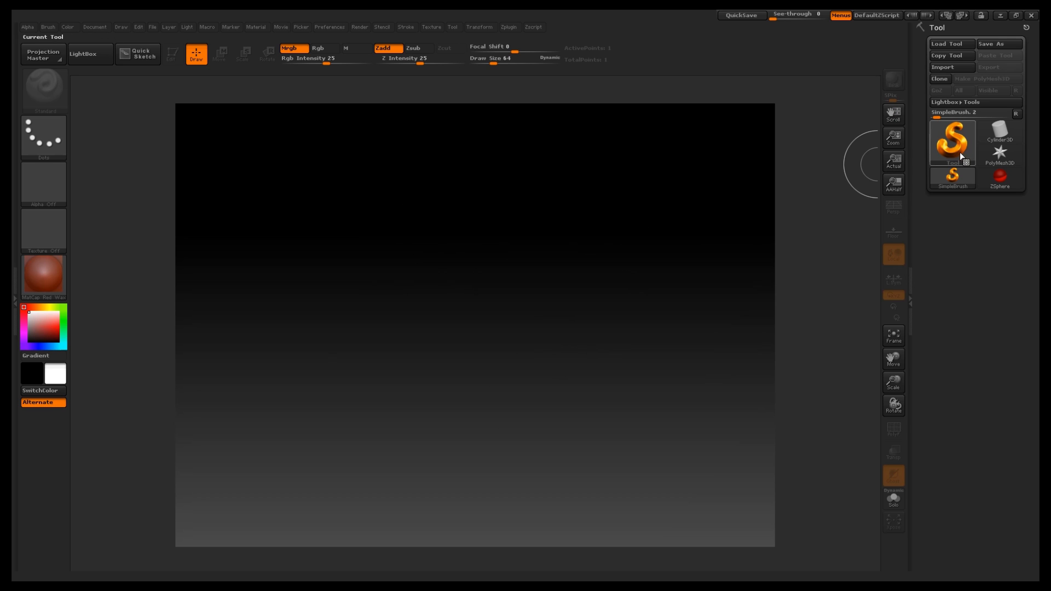
Step: Choose the ZSphere tool, draw one large ZSphere at the canvas centre and put it into Edit mode
{"action": "left_click", "coordinate": [955, 142]}
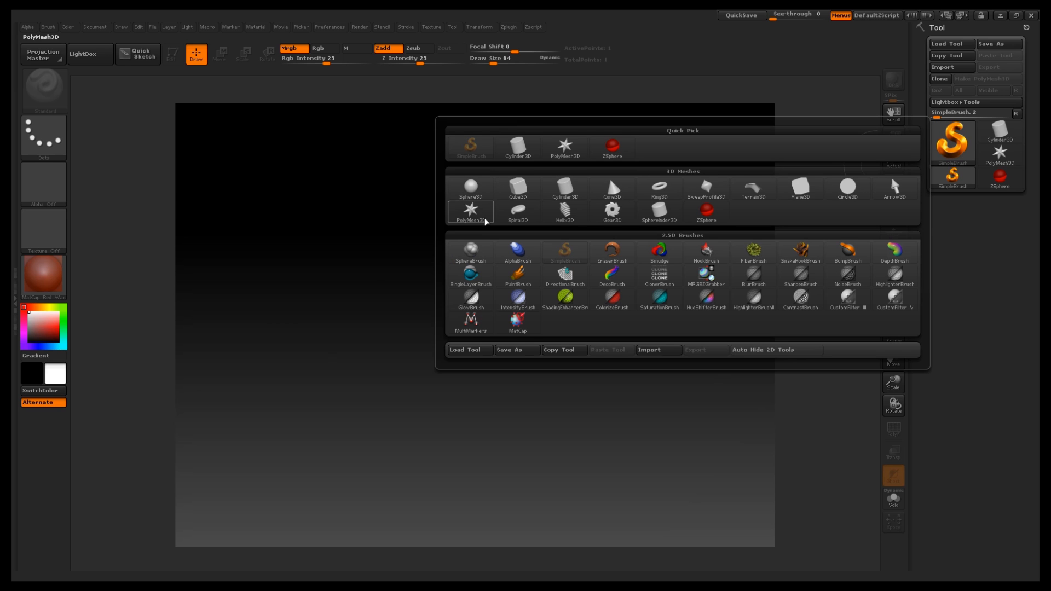
{"action": "left_click", "coordinate": [966, 150]}
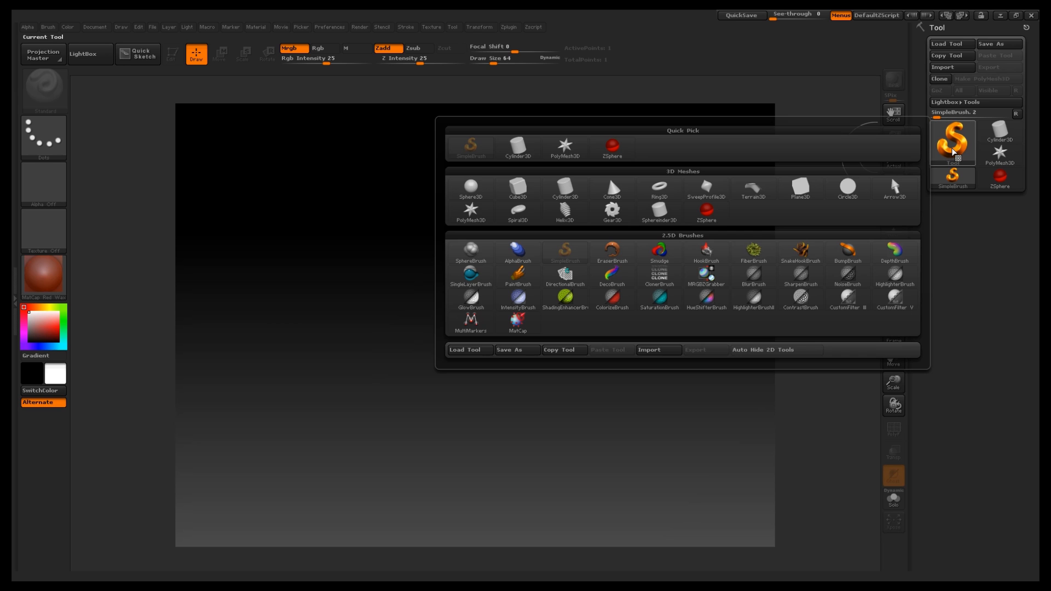
{"action": "mouse_move", "coordinate": [703, 216]}
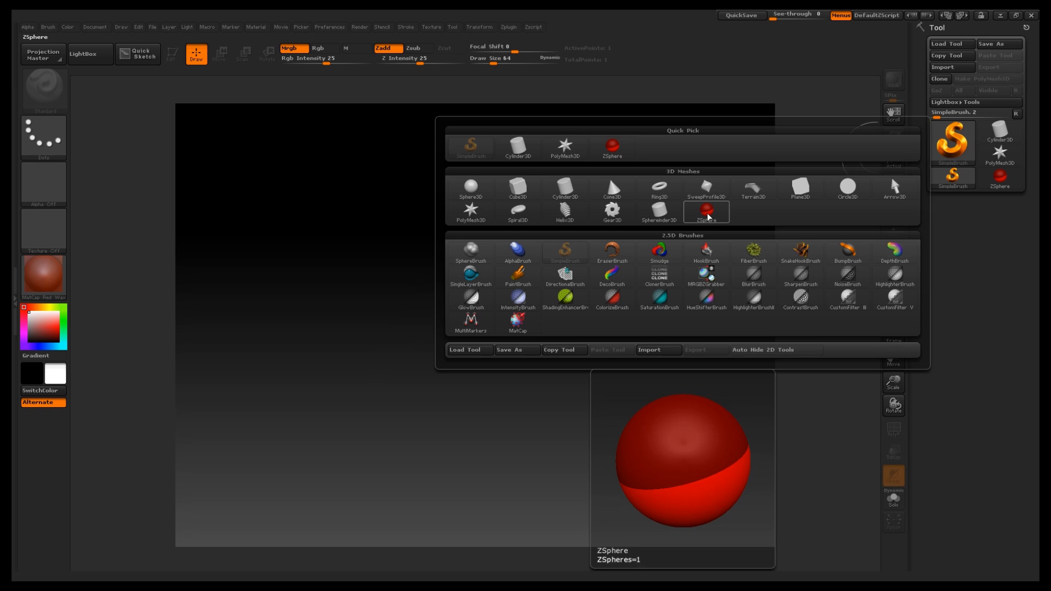
{"action": "left_click", "coordinate": [707, 213]}
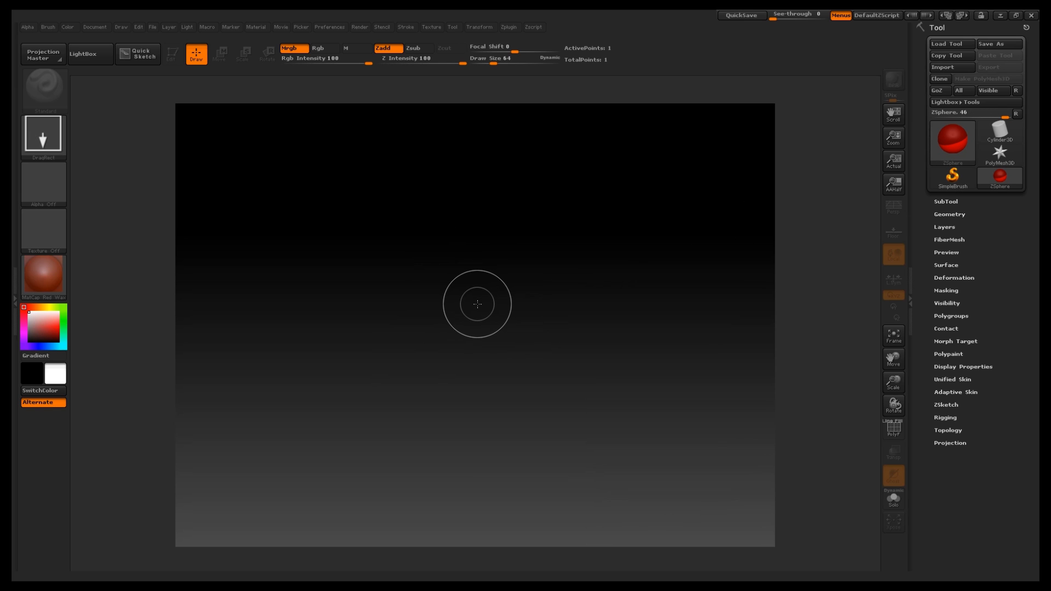
{"action": "mouse_move", "coordinate": [476, 289]}
{"action": "left_mouse_down"}
{"action": "mouse_move", "coordinate": [297, 440]}
{"action": "mouse_move", "coordinate": [577, 421]}
{"action": "mouse_move", "coordinate": [516, 434]}
{"action": "mouse_move", "coordinate": [331, 420]}
{"action": "mouse_move", "coordinate": [741, 576]}
{"action": "left_mouse_up"}
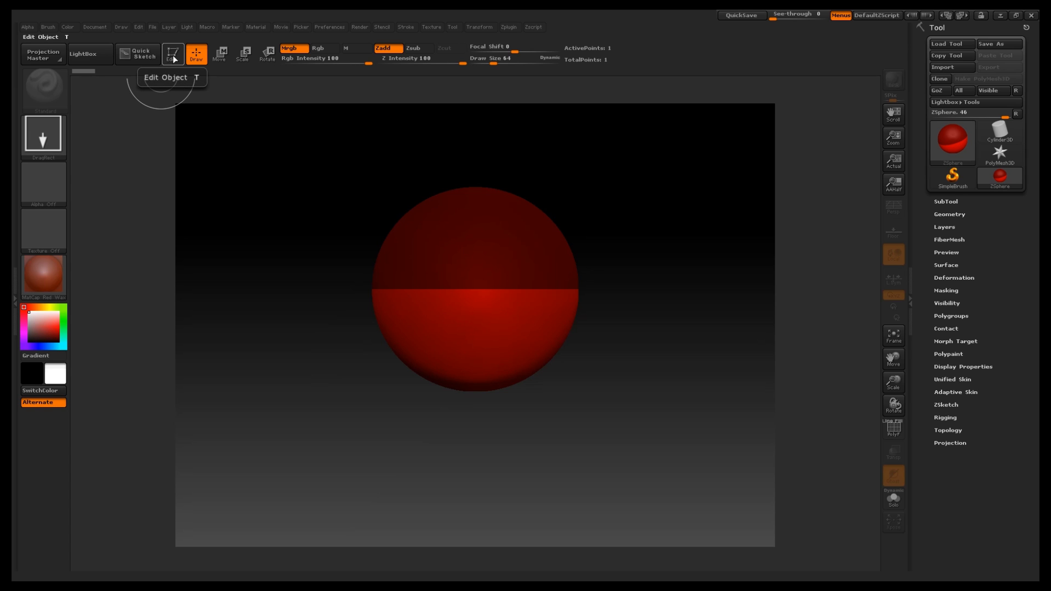
{"action": "key", "text": "t"}
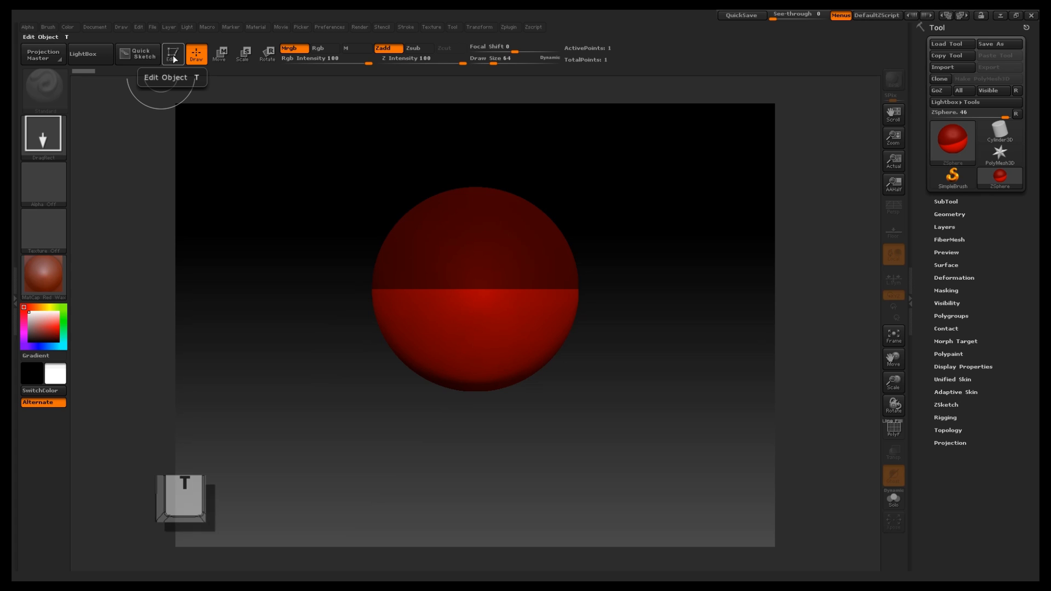
{"action": "left_click", "coordinate": [173, 55]}
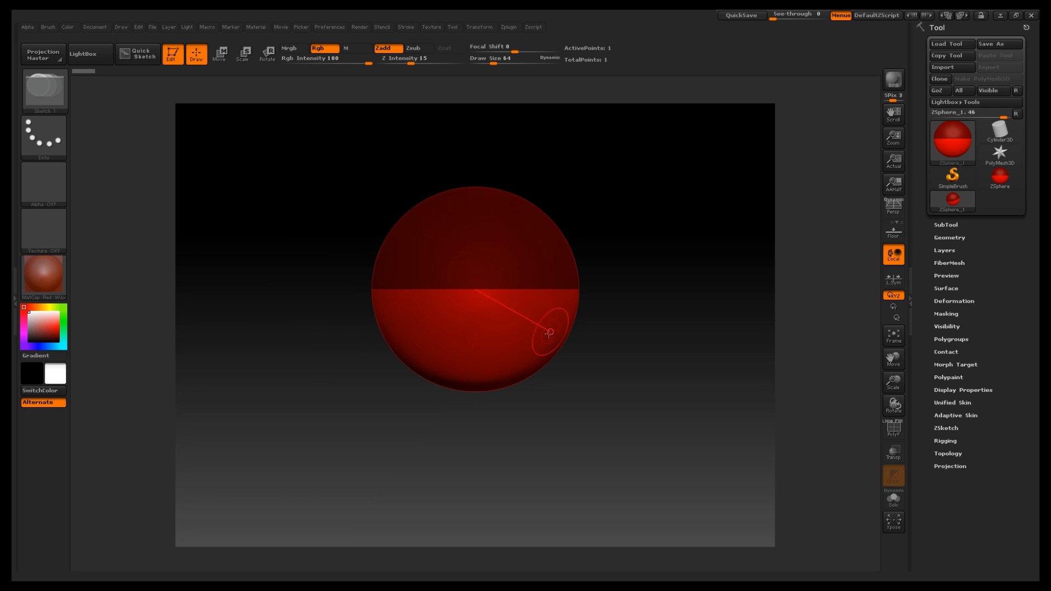
Step: Activate X symmetry and add a mirrored pair of child ZSpheres on the upper sides of the root ZSphere
{"action": "left_click_drag", "start_coordinate": [387, 263], "coordinate": [316, 273]}
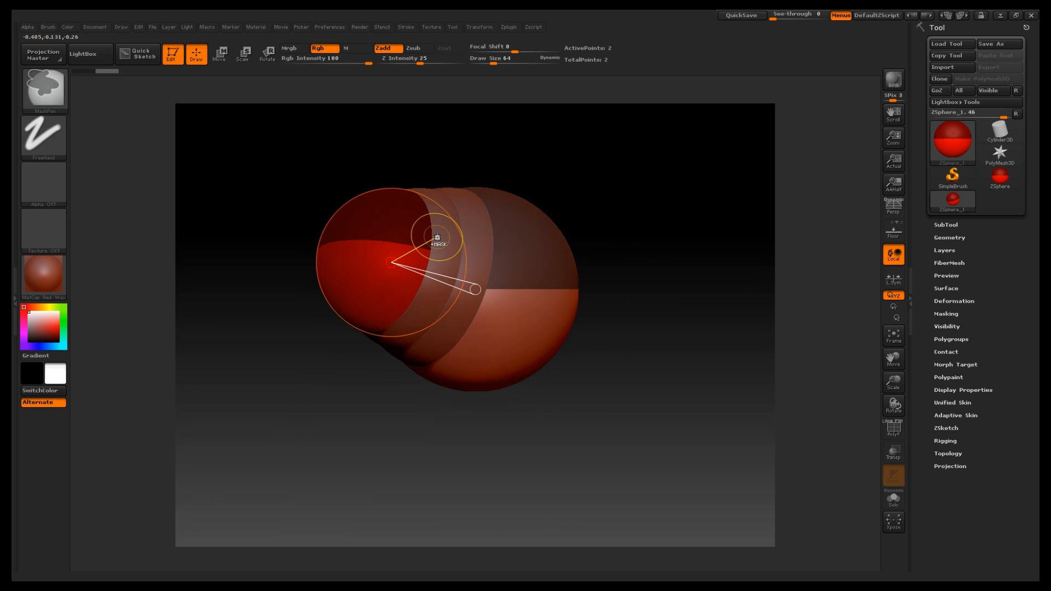
{"action": "key", "text": "ctrl+z"}
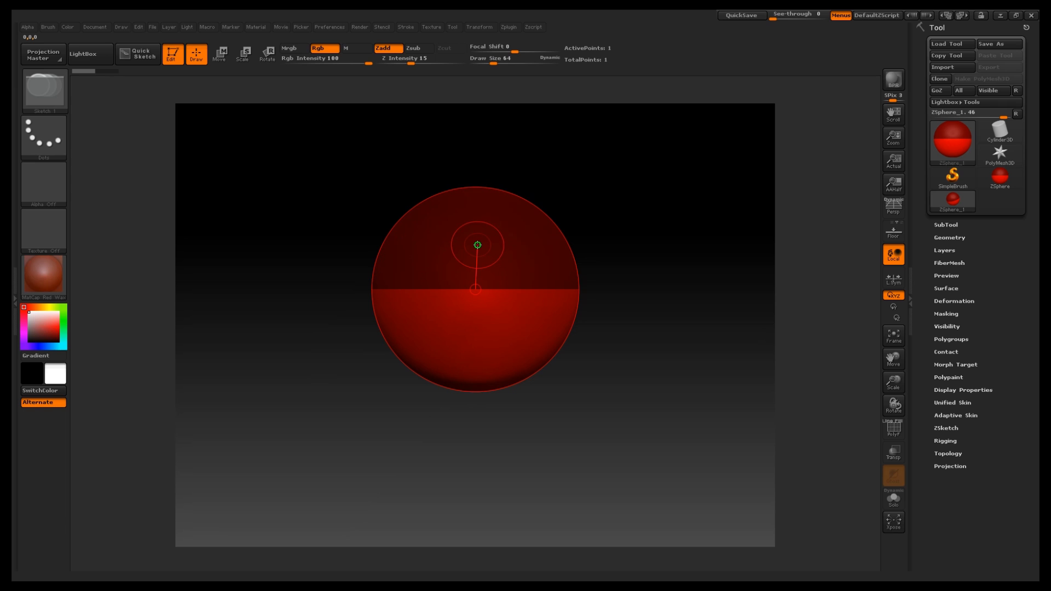
{"action": "key", "text": "x"}
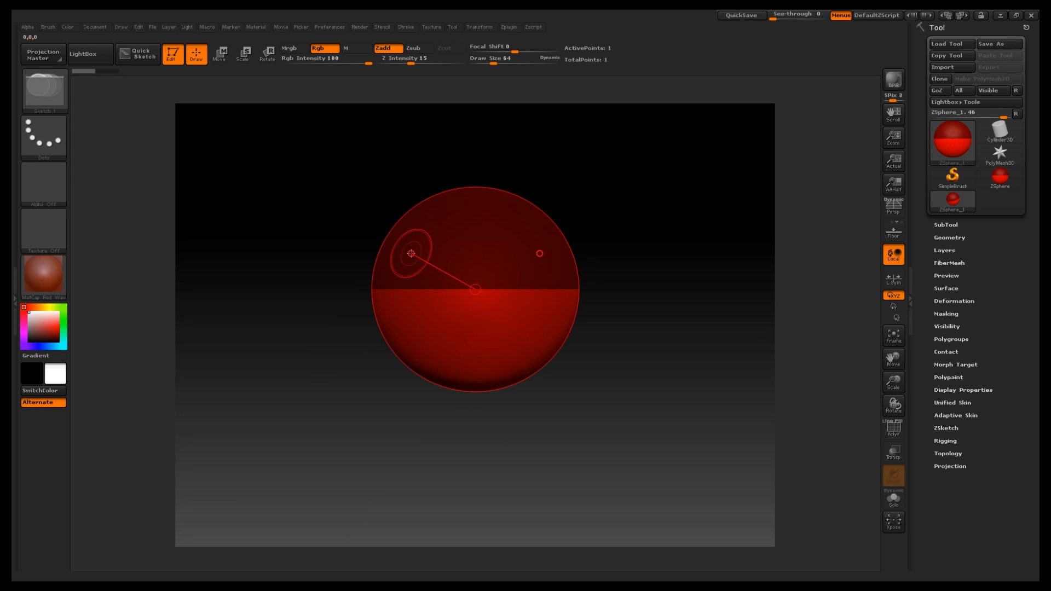
{"action": "left_click_drag", "start_coordinate": [400, 258], "coordinate": [377, 216]}
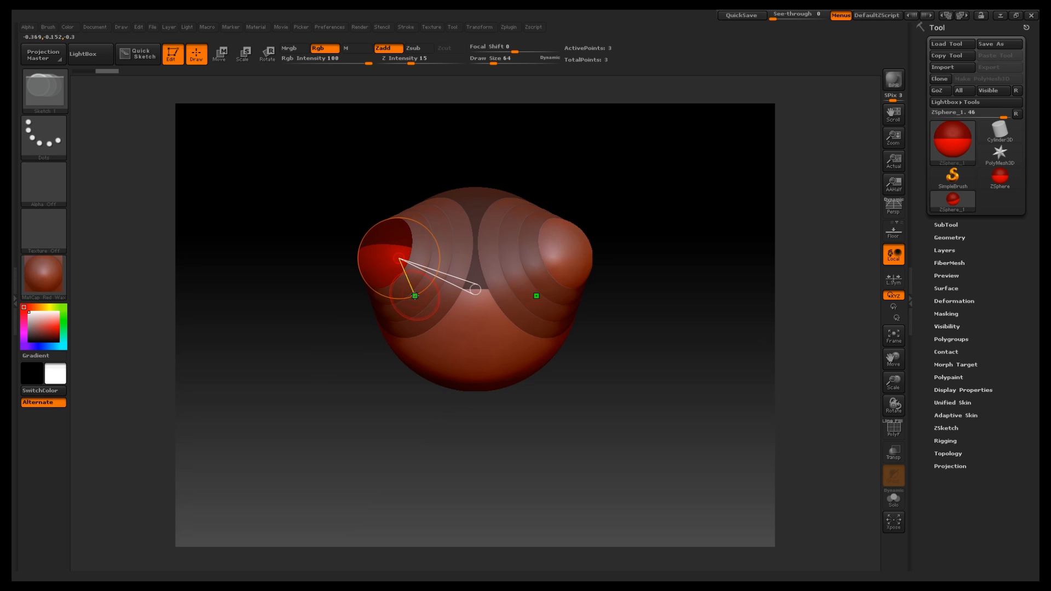
Step: Move the mirrored child ZSpheres outward and upward from the root, trying the Scale and Rotate modes on them as well
{"action": "left_click", "coordinate": [216, 54]}
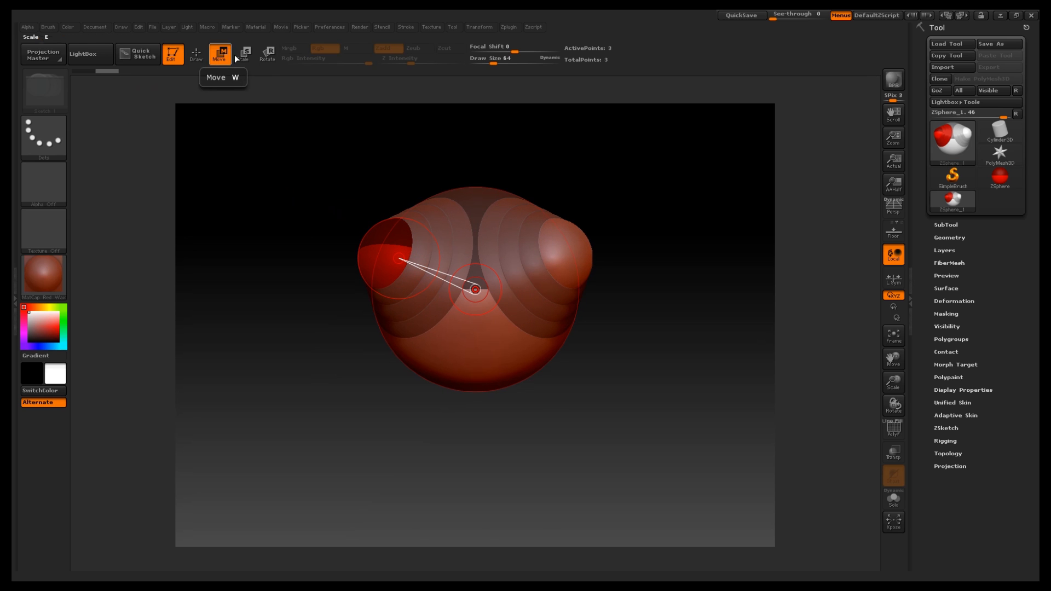
{"action": "left_click", "coordinate": [244, 54]}
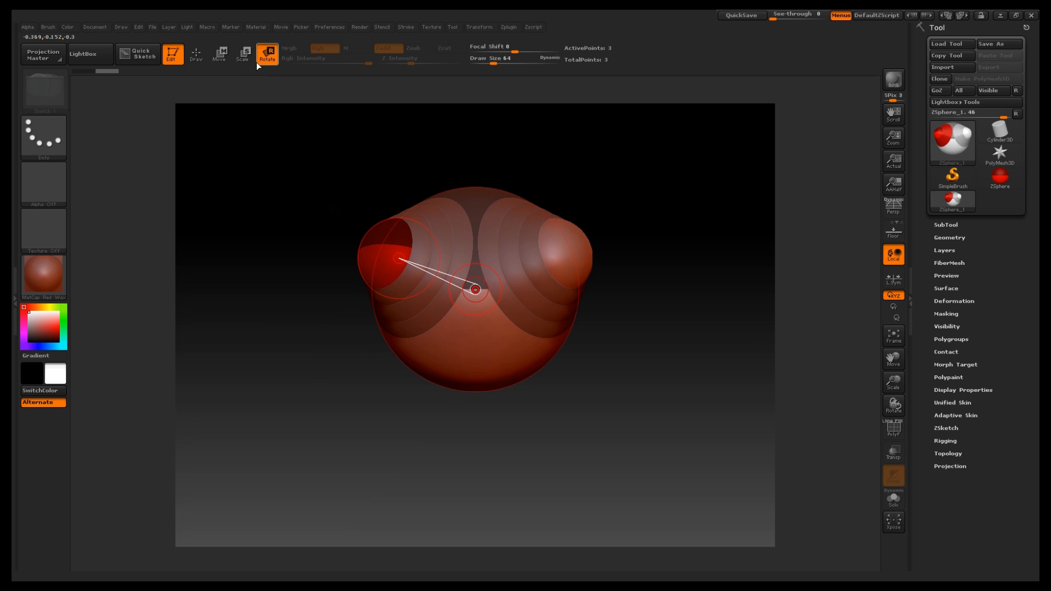
{"action": "key", "text": "w"}
{"action": "left_click_drag", "start_coordinate": [392, 253], "coordinate": [305, 146]}
{"action": "left_click", "coordinate": [244, 54]}
{"action": "left_click", "coordinate": [267, 54]}
{"action": "left_click_drag", "start_coordinate": [319, 227], "coordinate": [374, 329]}
{"action": "mouse_move", "coordinate": [351, 233]}
{"action": "left_mouse_down"}
{"action": "mouse_move", "coordinate": [368, 378]}
{"action": "mouse_move", "coordinate": [342, 112]}
{"action": "mouse_move", "coordinate": [367, 378]}
{"action": "mouse_move", "coordinate": [344, 225]}
{"action": "left_mouse_up"}
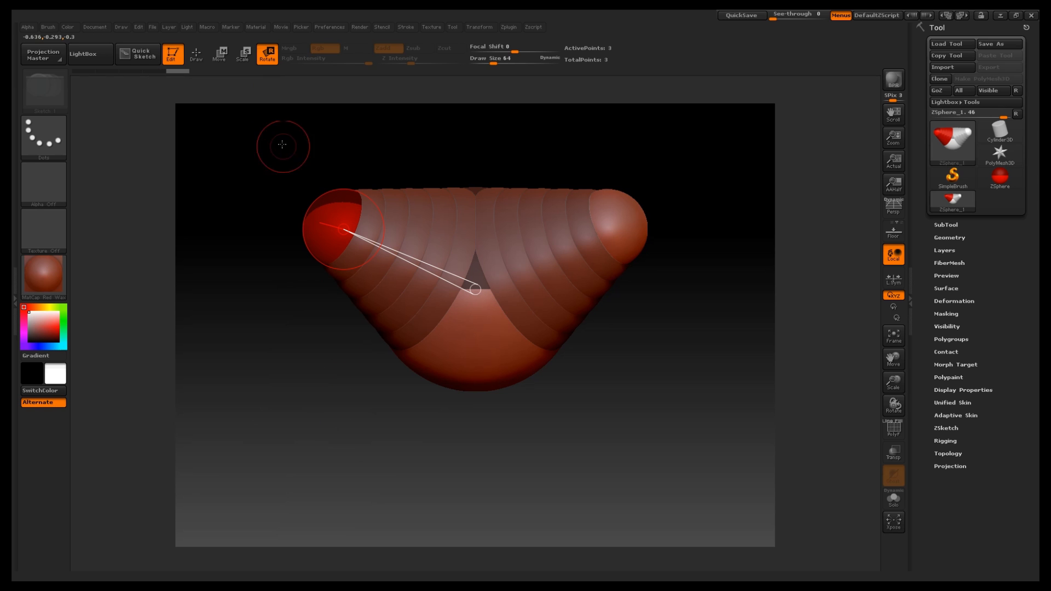
Step: Preview the adaptive skin mesh of the ZSphere model in Move and Draw modes and return to the ZSphere view
{"action": "left_click", "coordinate": [223, 56]}
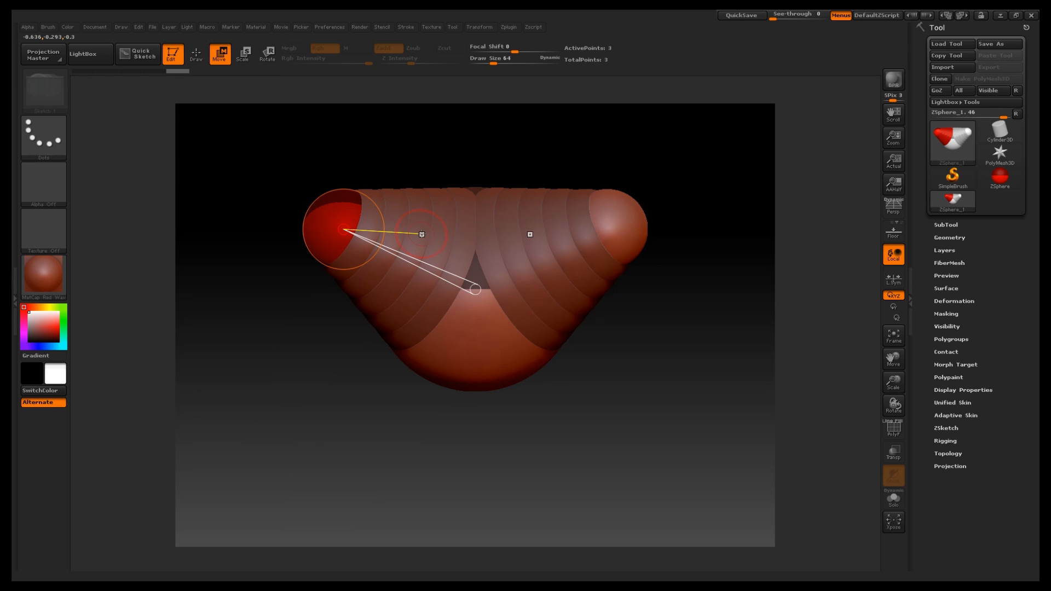
{"action": "key", "text": "a"}
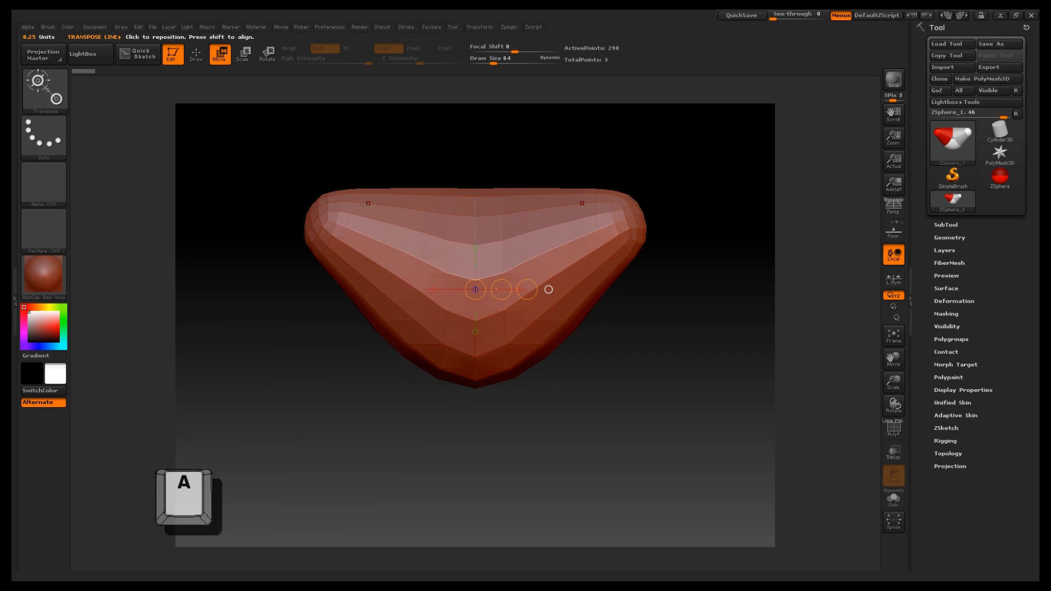
{"action": "left_click", "coordinate": [195, 56]}
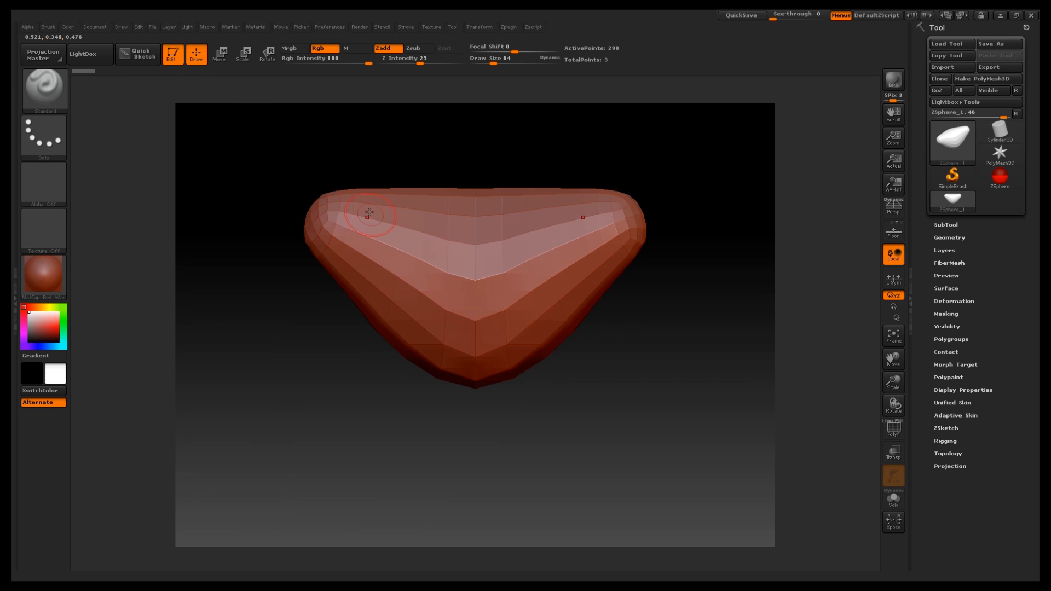
{"action": "key", "text": "a"}
{"action": "key", "text": "a"}
{"action": "key", "text": "shift+a"}
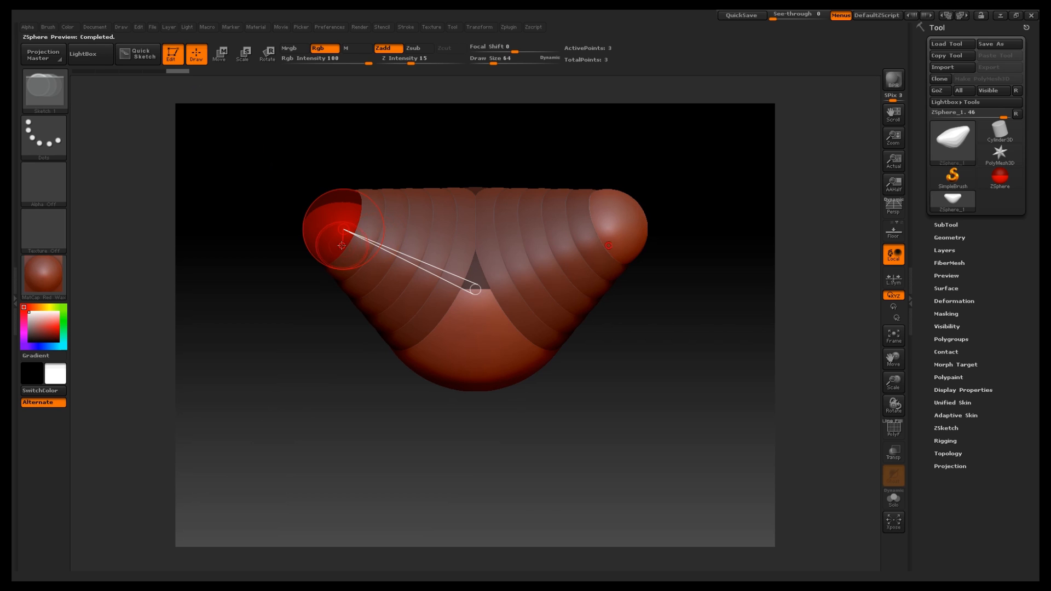
Step: Examine the three-ZSphere model from several angles and distances
{"action": "left_click_drag", "start_coordinate": [527, 162], "coordinate": [485, 108], "text": "alt"}
{"action": "mouse_move", "coordinate": [522, 304]}
{"action": "left_mouse_down", "text": "alt"}
{"action": "mouse_move", "coordinate": [593, 299]}
{"action": "mouse_move", "coordinate": [629, 263]}
{"action": "mouse_move", "coordinate": [518, 283]}
{"action": "left_mouse_up", "text": "alt"}
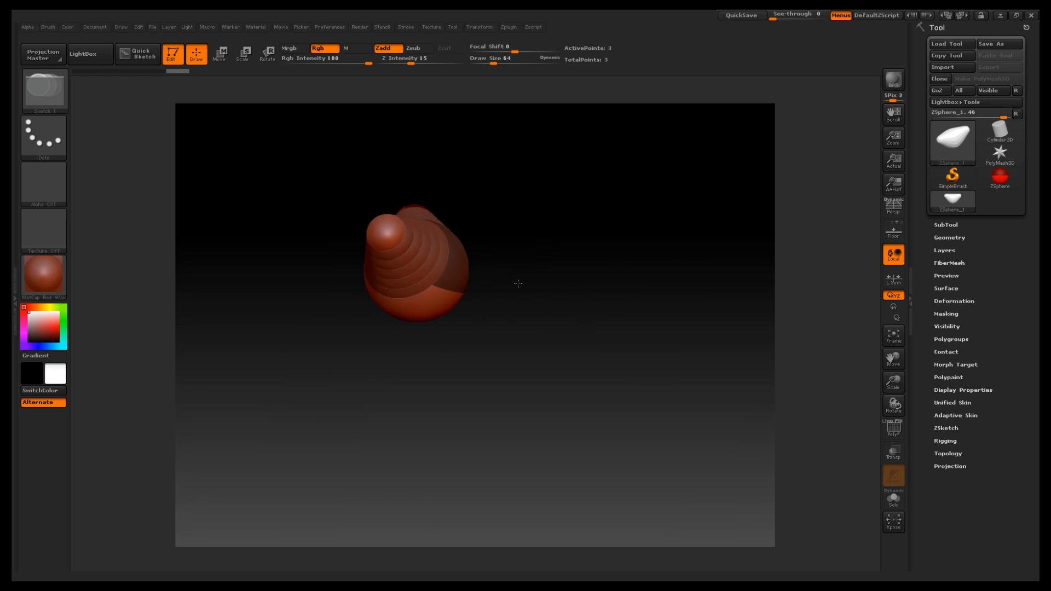
{"action": "left_click_drag", "start_coordinate": [524, 189], "coordinate": [570, 192]}
{"action": "left_click_drag", "start_coordinate": [606, 142], "coordinate": [624, 232]}
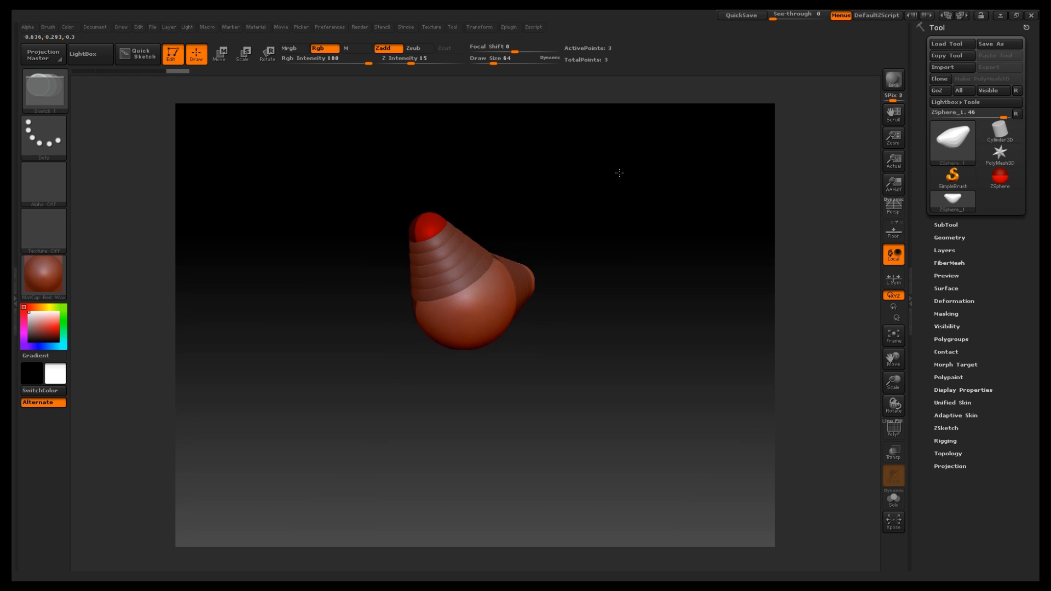
{"action": "left_click_drag", "start_coordinate": [627, 197], "coordinate": [652, 232], "text": "alt"}
{"action": "mouse_move", "coordinate": [652, 180]}
{"action": "left_mouse_down", "text": "alt"}
{"action": "mouse_move", "coordinate": [609, 157]}
{"action": "mouse_move", "coordinate": [604, 178]}
{"action": "mouse_move", "coordinate": [491, 181]}
{"action": "mouse_move", "coordinate": [659, 178]}
{"action": "mouse_move", "coordinate": [631, 177]}
{"action": "left_mouse_up", "text": "alt"}
{"action": "key", "text": "alt"}
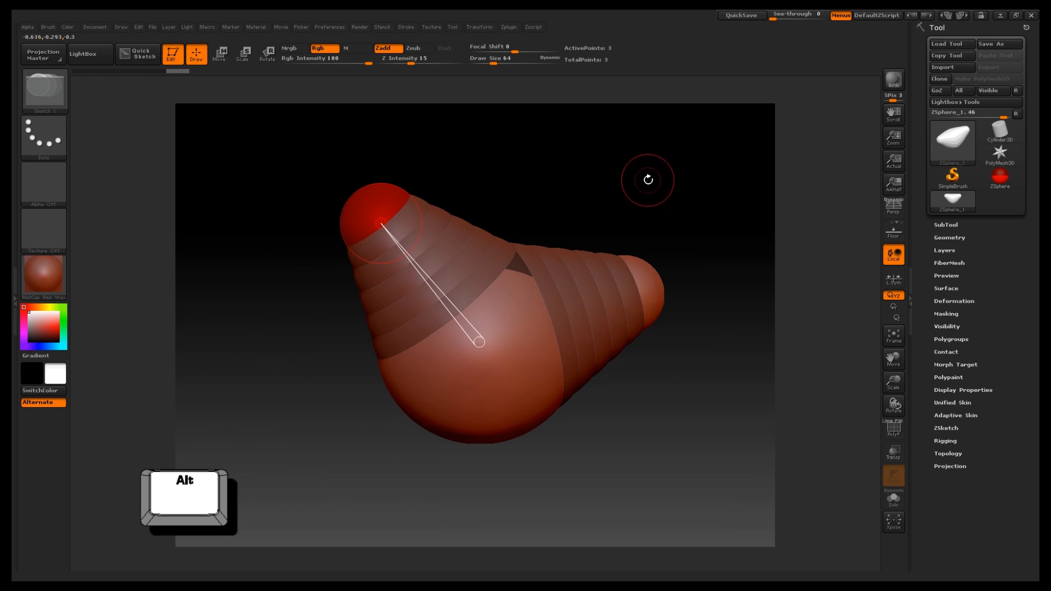
{"action": "mouse_move", "coordinate": [645, 179]}
{"action": "left_mouse_down"}
{"action": "mouse_move", "coordinate": [487, 178]}
{"action": "mouse_move", "coordinate": [630, 170]}
{"action": "mouse_move", "coordinate": [570, 164]}
{"action": "mouse_move", "coordinate": [680, 176]}
{"action": "mouse_move", "coordinate": [657, 176]}
{"action": "left_mouse_up"}
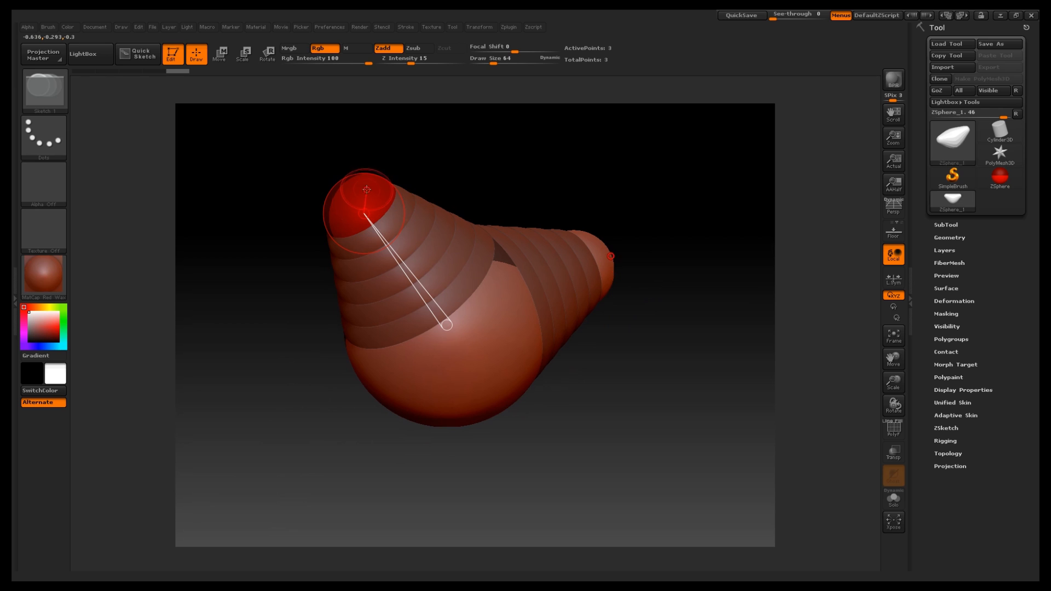
{"action": "left_click_drag", "start_coordinate": [670, 169], "coordinate": [652, 209]}
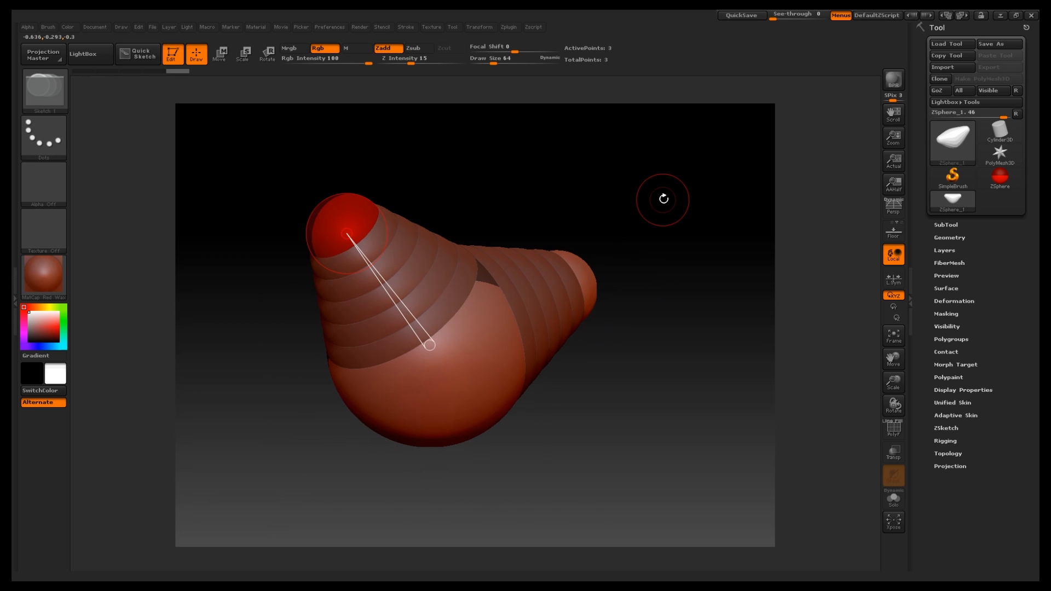
Step: Add a centred child ZSphere on the front of the root ZSphere and move it slightly outward
{"action": "key", "text": "alt"}
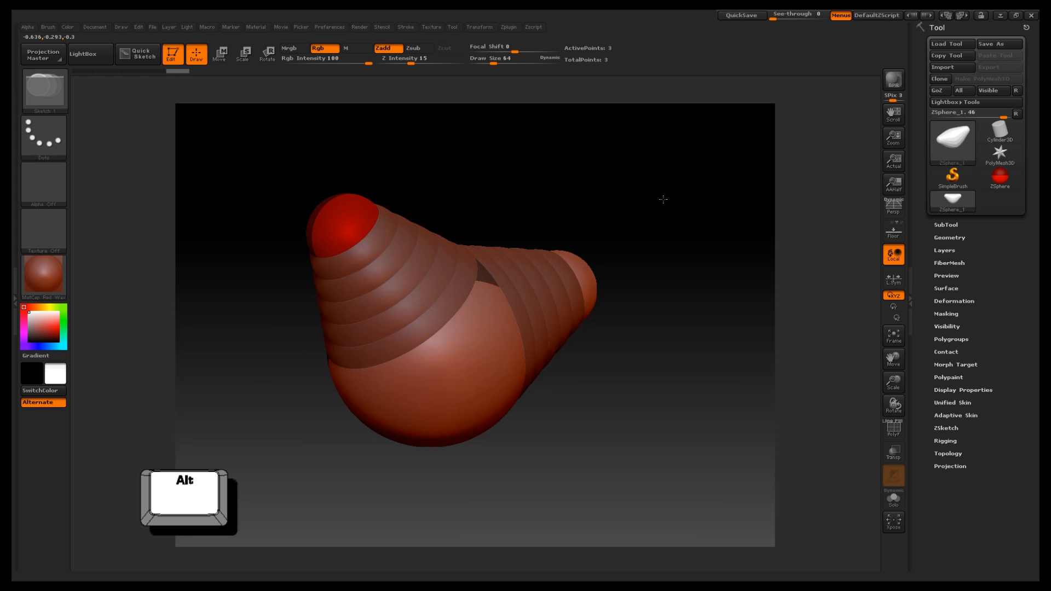
{"action": "left_click_drag", "start_coordinate": [662, 199], "coordinate": [630, 251], "text": "alt"}
{"action": "left_click_drag", "start_coordinate": [656, 200], "coordinate": [635, 174], "text": "alt"}
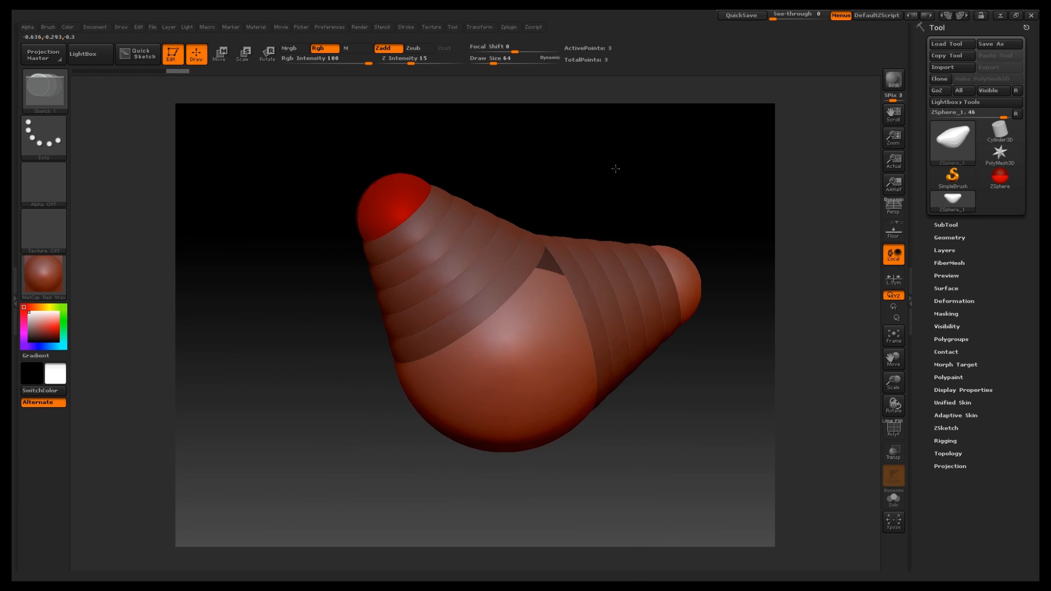
{"action": "left_click_drag", "start_coordinate": [625, 171], "coordinate": [657, 271]}
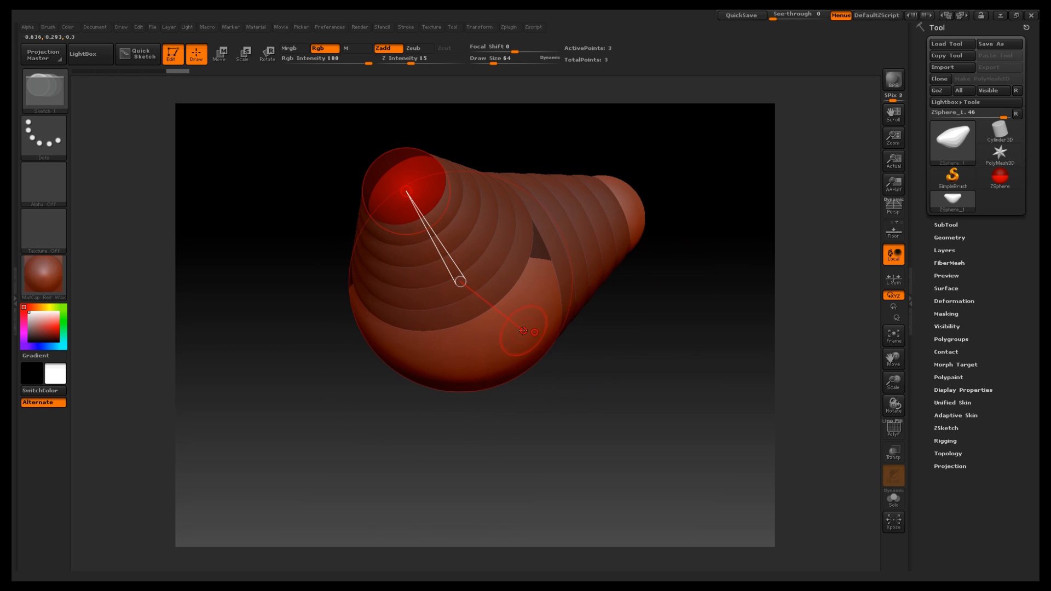
{"action": "left_click_drag", "start_coordinate": [615, 350], "coordinate": [619, 284]}
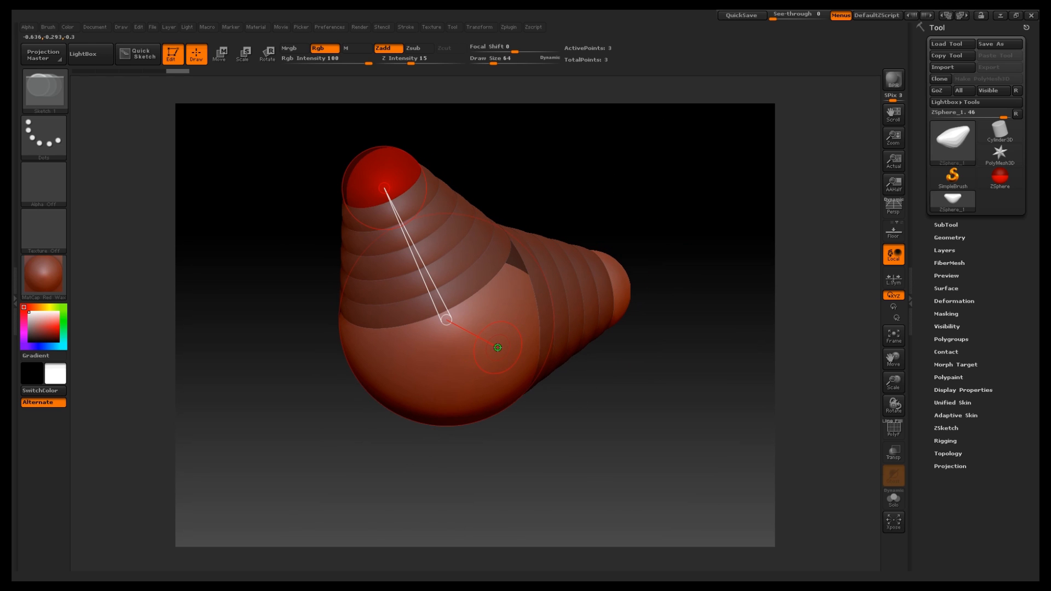
{"action": "mouse_move", "coordinate": [498, 348]}
{"action": "left_mouse_down"}
{"action": "mouse_move", "coordinate": [589, 383]}
{"action": "mouse_move", "coordinate": [689, 369]}
{"action": "mouse_move", "coordinate": [622, 323]}
{"action": "mouse_move", "coordinate": [607, 295]}
{"action": "left_mouse_up"}
{"action": "left_click", "coordinate": [220, 54]}
{"action": "left_click_drag", "start_coordinate": [534, 352], "coordinate": [553, 339]}
Step: Add a centred child ZSphere on the opposite side of the root and move it far out as a long body
{"action": "left_click_drag", "start_coordinate": [639, 319], "coordinate": [706, 251], "text": "alt"}
{"action": "left_click", "coordinate": [198, 57]}
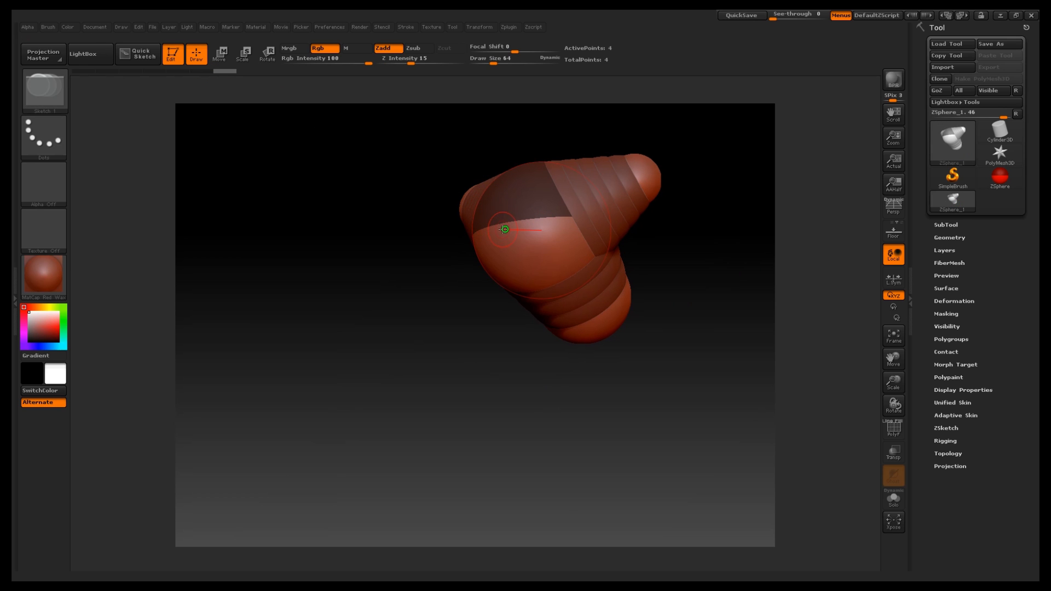
{"action": "left_click_drag", "start_coordinate": [502, 234], "coordinate": [540, 228]}
{"action": "left_click", "coordinate": [219, 54]}
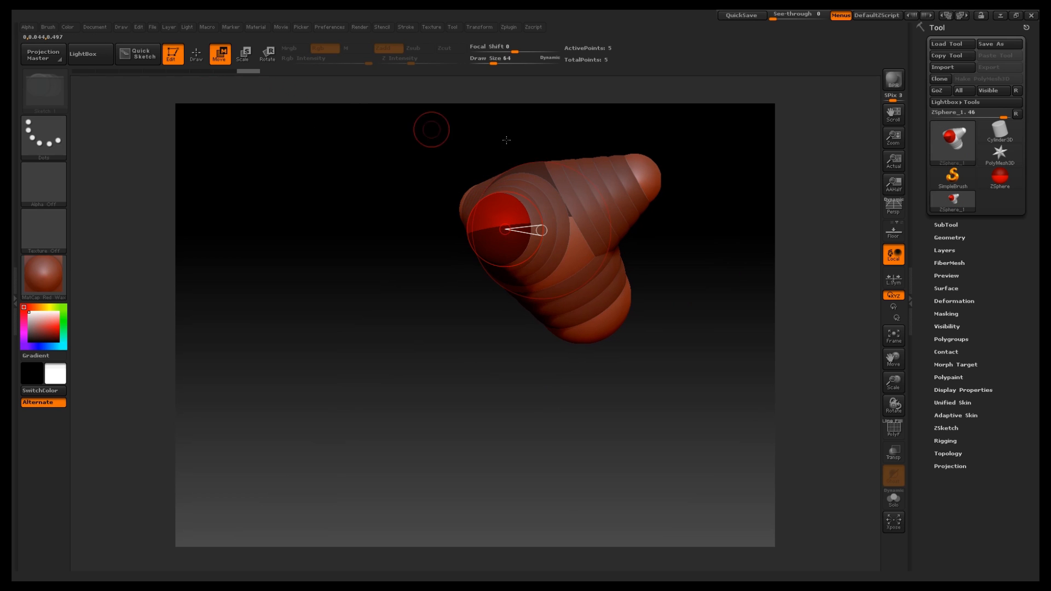
{"action": "left_click_drag", "start_coordinate": [657, 129], "coordinate": [646, 133]}
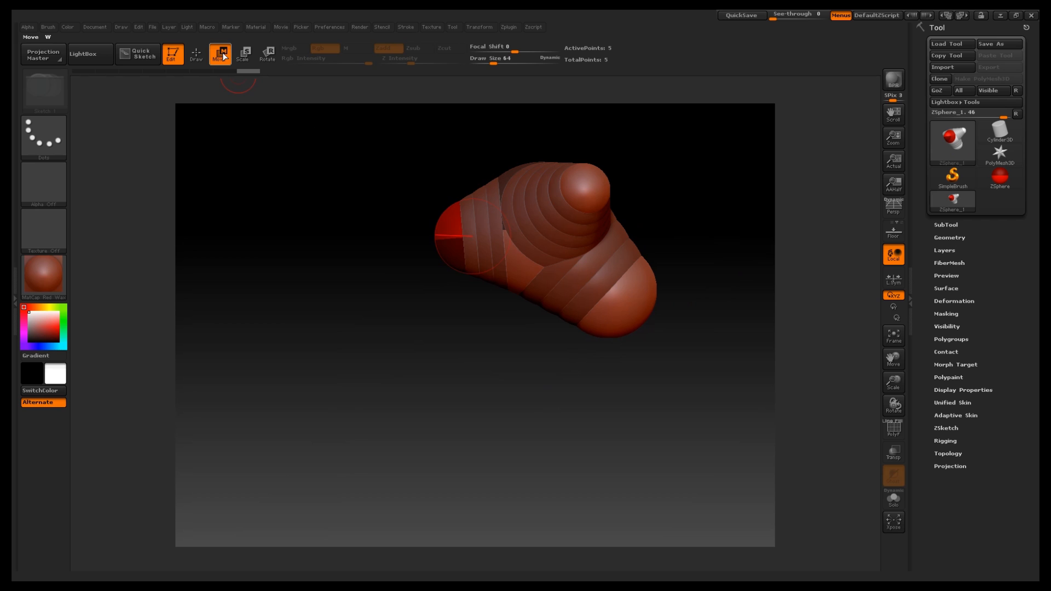
{"action": "left_click_drag", "start_coordinate": [453, 239], "coordinate": [344, 323]}
Step: Insert two ZSpheres along the long body chain and scale up the ZSphere at its end
{"action": "left_click", "coordinate": [197, 55]}
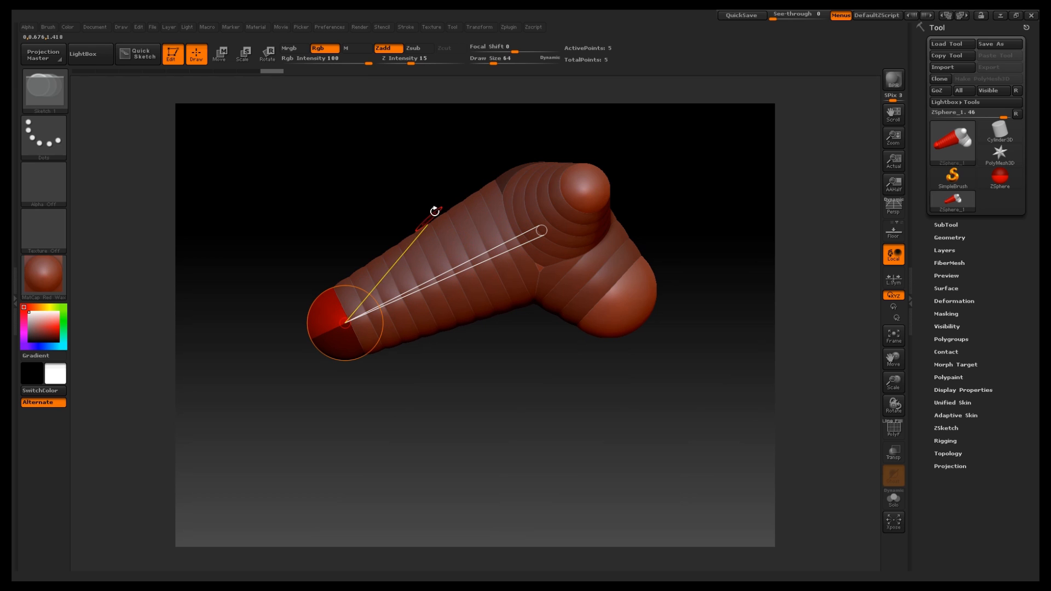
{"action": "left_click_drag", "start_coordinate": [451, 242], "coordinate": [446, 253]}
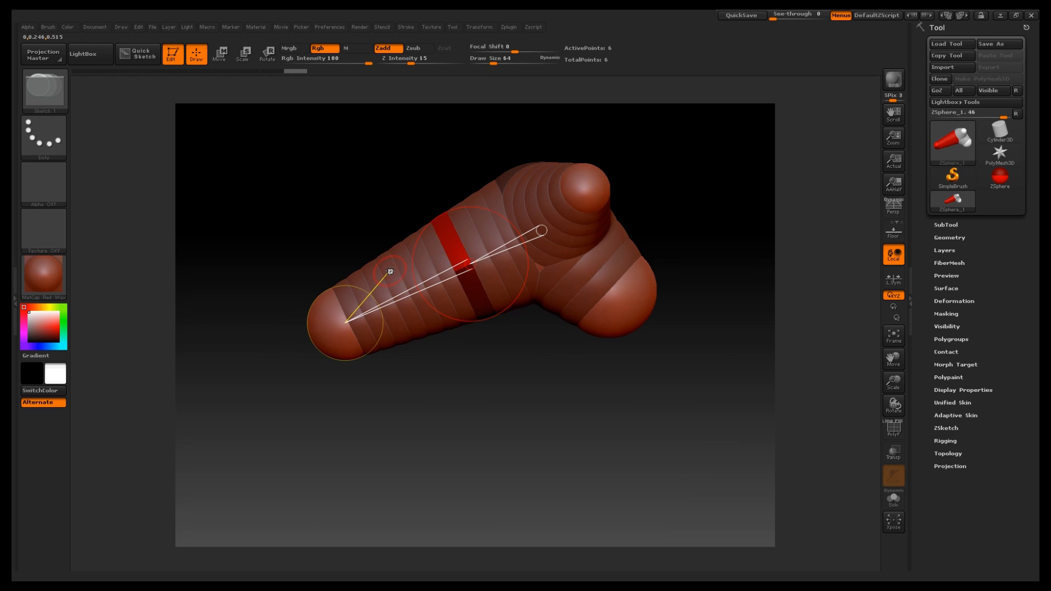
{"action": "left_click", "coordinate": [390, 271]}
{"action": "key", "text": "e"}
{"action": "left_click_drag", "start_coordinate": [325, 309], "coordinate": [408, 294]}
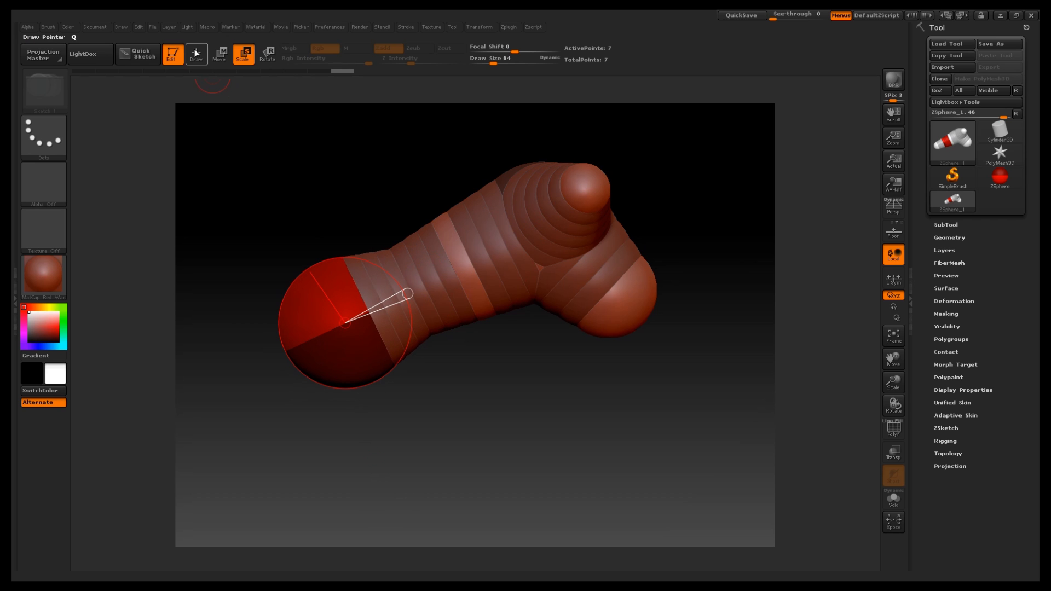
Step: Move the ZSpheres of the long chain and around the root to bend the body into a curve
{"action": "left_click", "coordinate": [196, 53]}
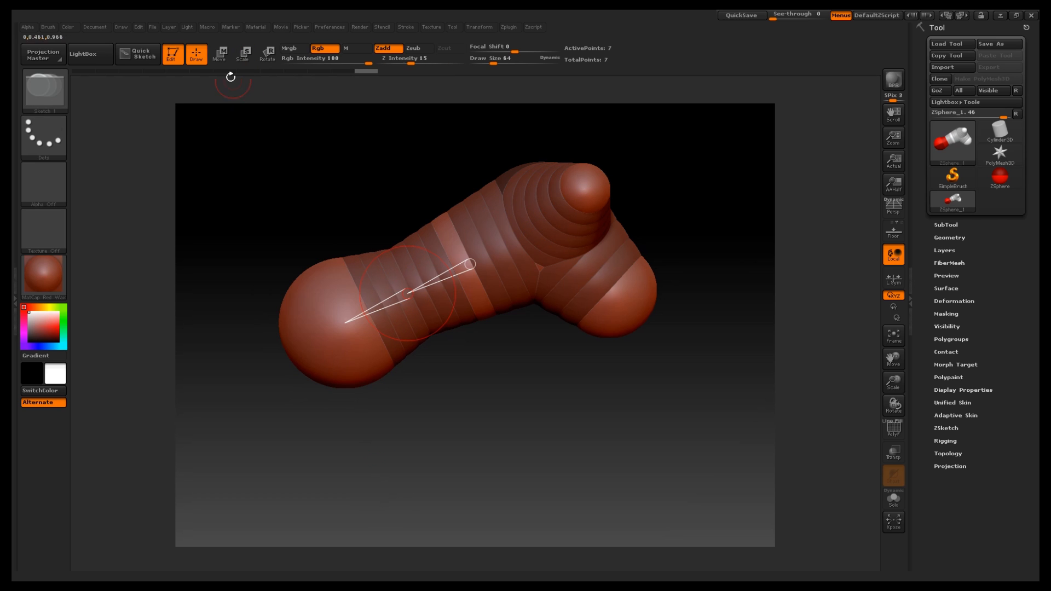
{"action": "left_click", "coordinate": [222, 59]}
{"action": "mouse_move", "coordinate": [385, 298]}
{"action": "left_mouse_down"}
{"action": "mouse_move", "coordinate": [298, 315]}
{"action": "mouse_move", "coordinate": [333, 256]}
{"action": "mouse_move", "coordinate": [327, 272]}
{"action": "left_mouse_up"}
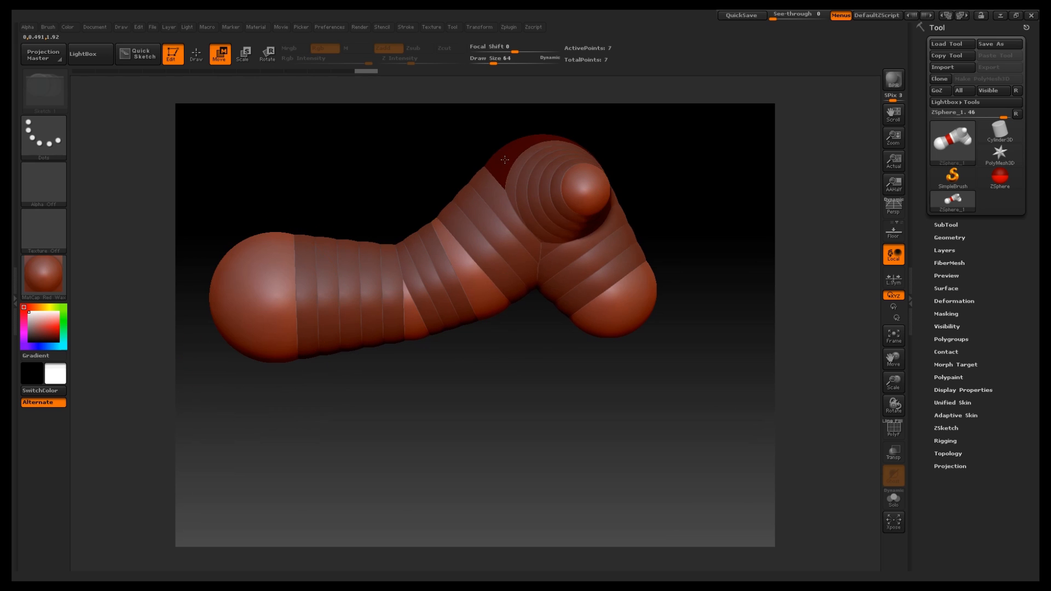
{"action": "left_click_drag", "start_coordinate": [582, 183], "coordinate": [533, 143]}
{"action": "left_click_drag", "start_coordinate": [601, 326], "coordinate": [640, 267]}
Step: Add a mirrored pair of ZSpheres on the tips of the two side branches and move them outward into arms
{"action": "left_click_drag", "start_coordinate": [637, 376], "coordinate": [579, 415], "text": "alt"}
{"action": "left_click_drag", "start_coordinate": [673, 402], "coordinate": [593, 374]}
{"action": "left_click", "coordinate": [196, 53]}
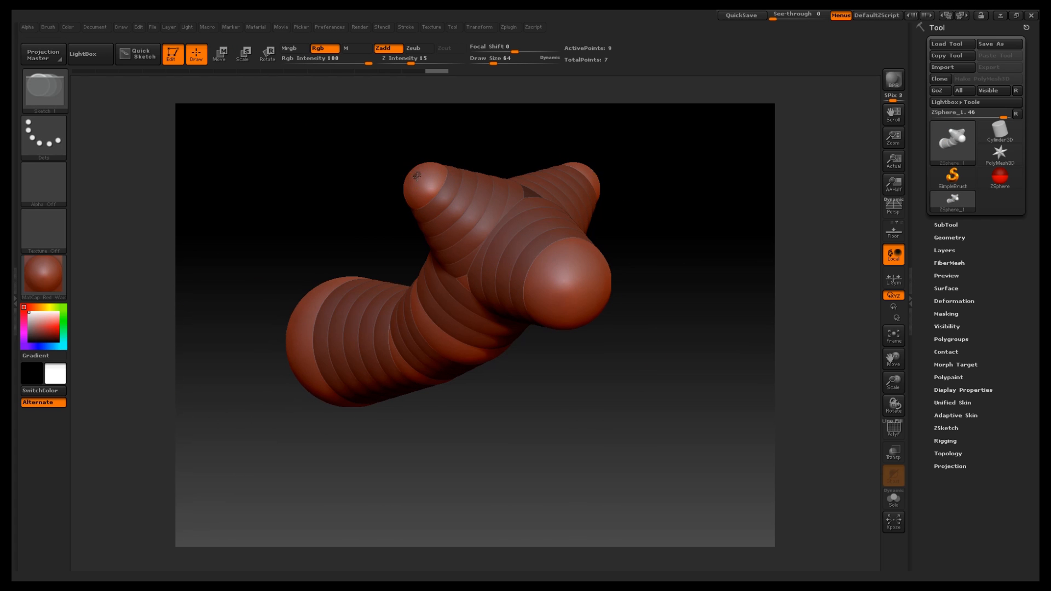
{"action": "mouse_move", "coordinate": [417, 176]}
{"action": "left_mouse_down"}
{"action": "mouse_move", "coordinate": [428, 194]}
{"action": "mouse_move", "coordinate": [370, 142]}
{"action": "left_mouse_up"}
{"action": "left_click", "coordinate": [223, 56]}
{"action": "mouse_move", "coordinate": [323, 143]}
{"action": "left_mouse_down"}
{"action": "mouse_move", "coordinate": [398, 146]}
{"action": "mouse_move", "coordinate": [429, 114]}
{"action": "left_mouse_up"}
Step: Extend both arms with another mirrored pair of ZSpheres at their tips and move them to form bent elbows
{"action": "left_click_drag", "start_coordinate": [550, 160], "coordinate": [532, 179], "text": "alt"}
{"action": "key", "text": "q"}
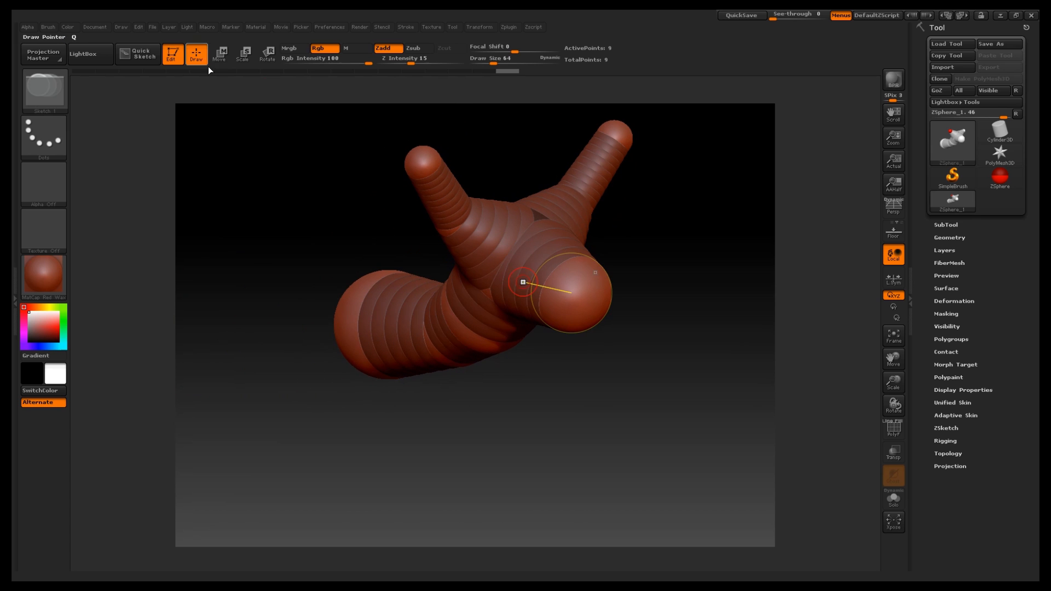
{"action": "mouse_move", "coordinate": [420, 160]}
{"action": "left_mouse_down"}
{"action": "mouse_move", "coordinate": [437, 169]}
{"action": "mouse_move", "coordinate": [362, 202]}
{"action": "mouse_move", "coordinate": [353, 238]}
{"action": "left_mouse_up"}
{"action": "left_click", "coordinate": [223, 57]}
{"action": "left_click_drag", "start_coordinate": [331, 133], "coordinate": [291, 116]}
Step: Add one more mirrored pair of ZSpheres at the arm ends and move them out as forearms
{"action": "key", "text": "q"}
{"action": "left_click_drag", "start_coordinate": [356, 239], "coordinate": [366, 244]}
{"action": "left_click", "coordinate": [222, 58]}
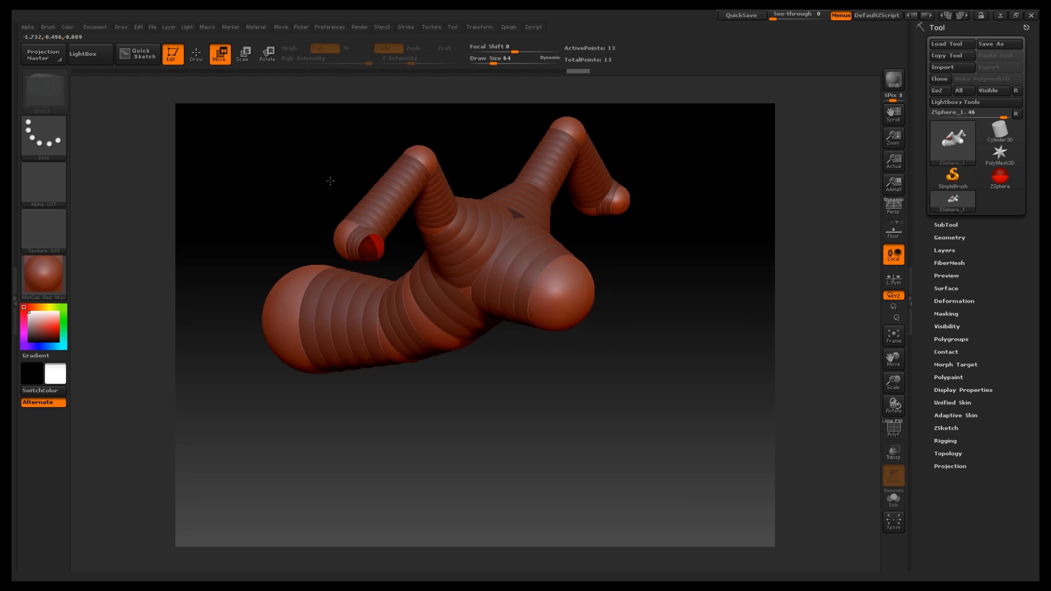
{"action": "left_click_drag", "start_coordinate": [329, 181], "coordinate": [364, 191]}
{"action": "left_click_drag", "start_coordinate": [387, 247], "coordinate": [464, 293]}
Step: Preview the adaptive skin of the model with arms in Move and Draw modes and return to the ZSphere view
{"action": "left_click_drag", "start_coordinate": [574, 221], "coordinate": [540, 225]}
{"action": "left_click_drag", "start_coordinate": [671, 377], "coordinate": [584, 347]}
{"action": "key", "text": "a"}
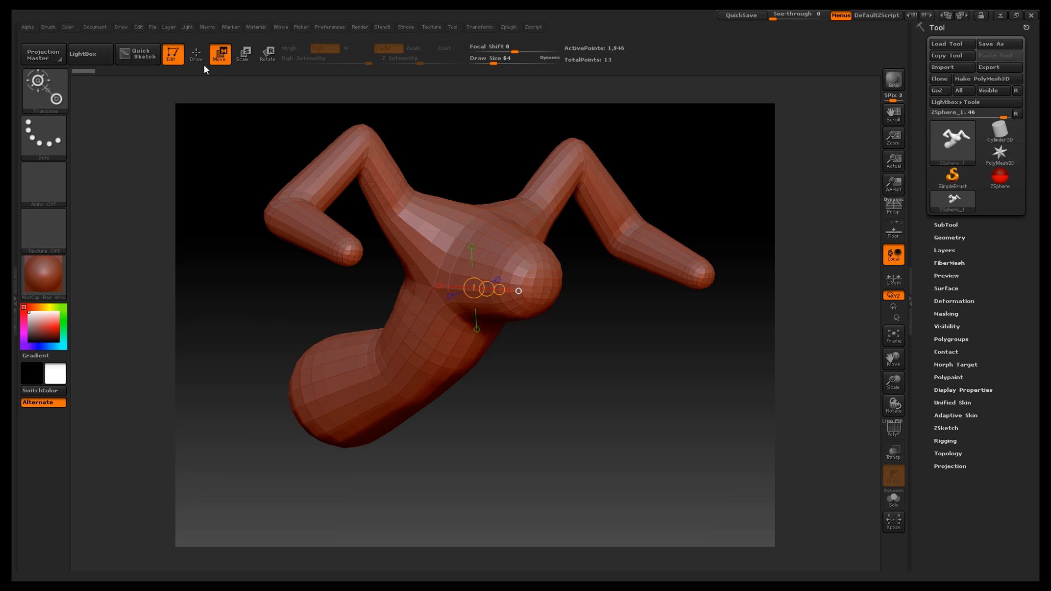
{"action": "left_click", "coordinate": [198, 56]}
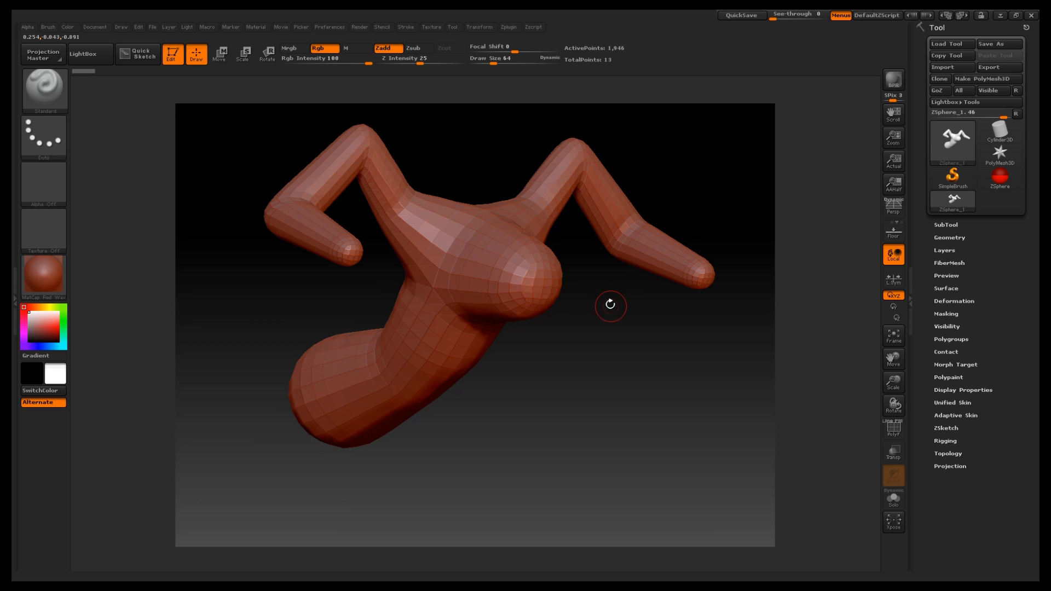
{"action": "key", "text": "a"}
{"action": "left_click_drag", "start_coordinate": [620, 318], "coordinate": [572, 169]}
{"action": "key", "text": "a"}
{"action": "key", "text": "a"}
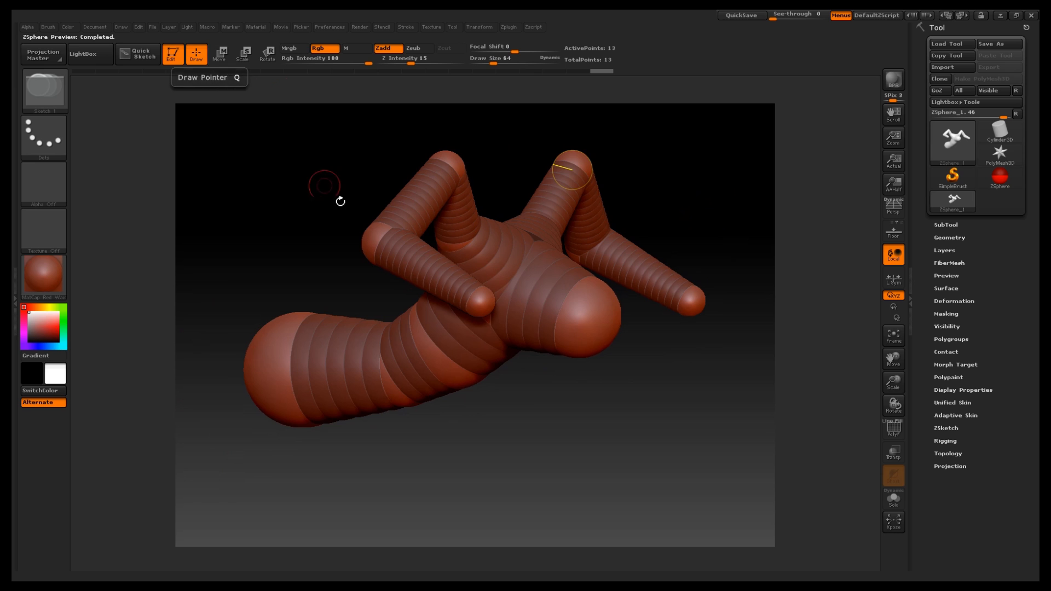
Step: Insert mirrored ZSpheres midway along the last two segments of each arm and move them to curve the arms
{"action": "left_click", "coordinate": [432, 269]}
{"action": "left_click", "coordinate": [417, 201]}
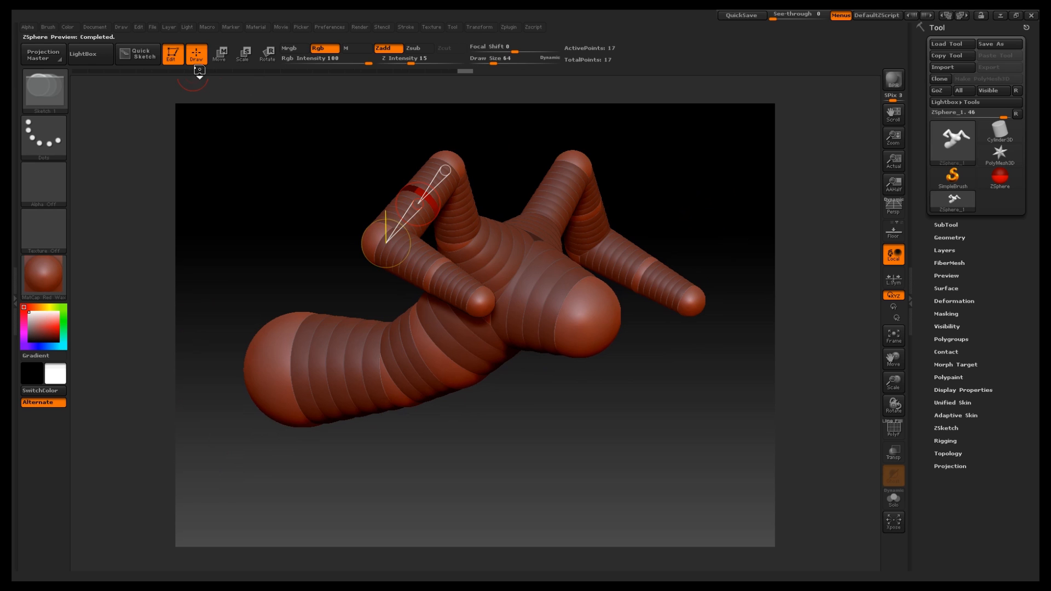
{"action": "key", "text": "w"}
{"action": "left_click_drag", "start_coordinate": [424, 196], "coordinate": [401, 184]}
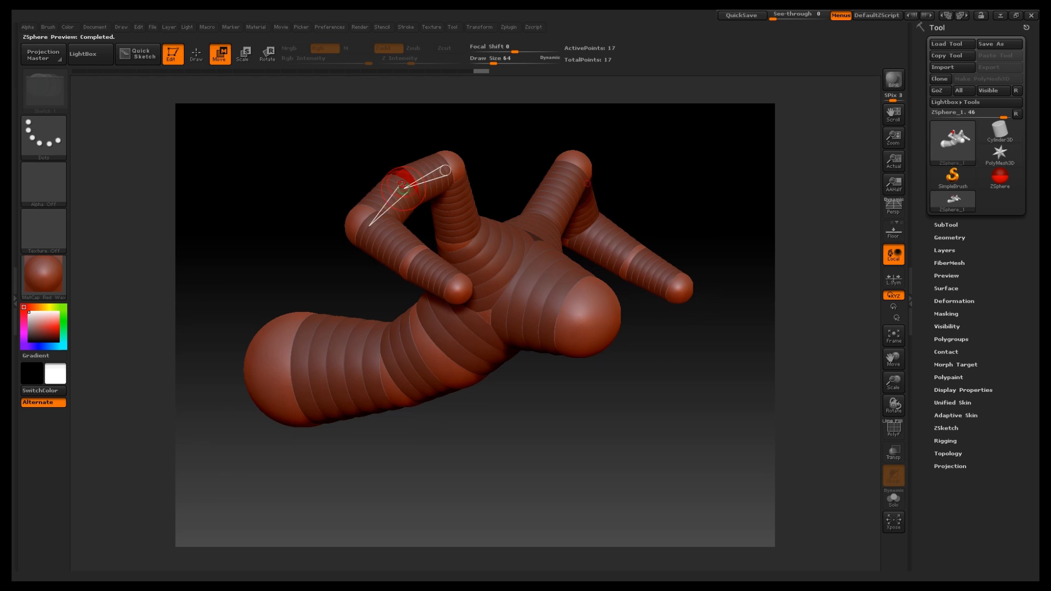
{"action": "left_click_drag", "start_coordinate": [409, 254], "coordinate": [388, 275]}
Step: Insert a mirrored pair of ZSpheres in the arm segments next to the shoulders and move them to round the bend
{"action": "mouse_move", "coordinate": [668, 198]}
{"action": "left_mouse_down", "text": "alt"}
{"action": "mouse_move", "coordinate": [662, 219]}
{"action": "mouse_move", "coordinate": [650, 207]}
{"action": "left_mouse_up", "text": "alt"}
{"action": "left_click", "coordinate": [198, 59]}
{"action": "left_click_drag", "start_coordinate": [485, 223], "coordinate": [504, 224]}
{"action": "left_click", "coordinate": [219, 55]}
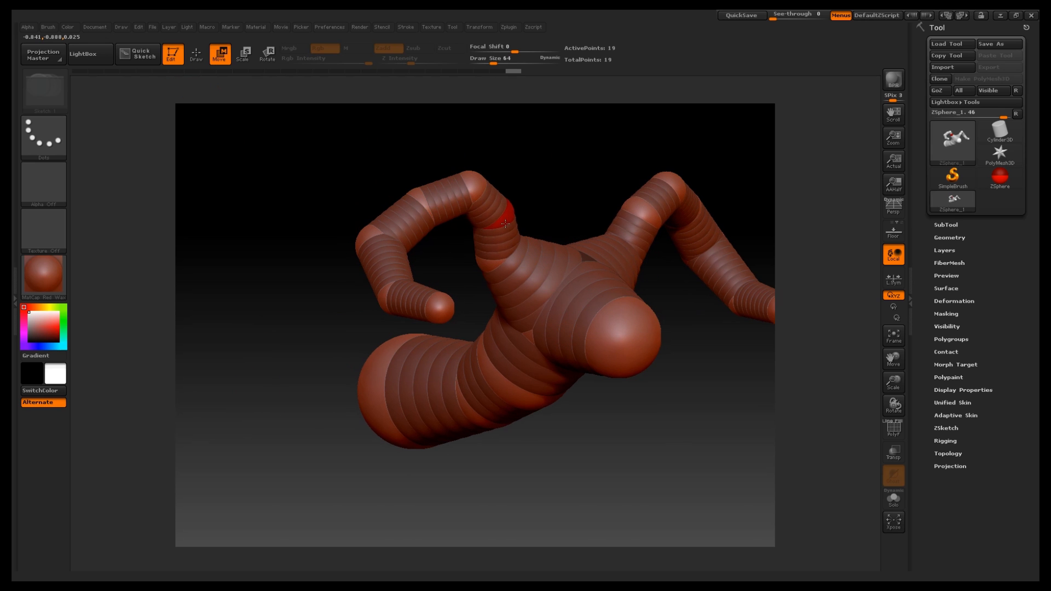
{"action": "left_click_drag", "start_coordinate": [589, 170], "coordinate": [358, 85]}
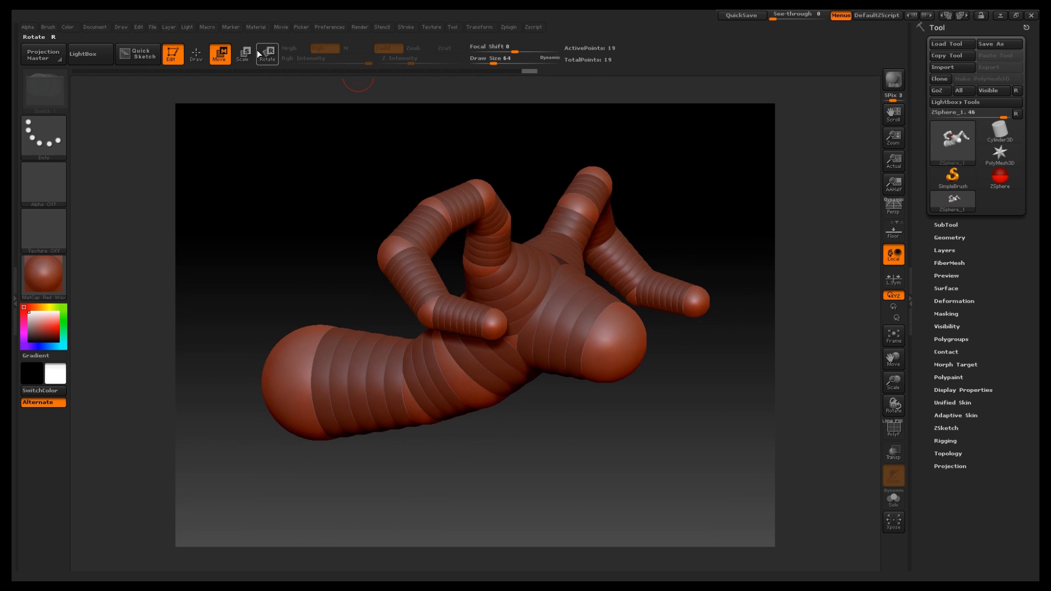
Step: Scale down the mirrored arm ZSpheres so the arms taper toward thin tips
{"action": "left_click", "coordinate": [244, 53]}
{"action": "left_click_drag", "start_coordinate": [494, 325], "coordinate": [420, 174]}
{"action": "left_click_drag", "start_coordinate": [399, 250], "coordinate": [430, 189]}
{"action": "left_click_drag", "start_coordinate": [507, 228], "coordinate": [499, 187]}
{"action": "left_click_drag", "start_coordinate": [485, 194], "coordinate": [484, 185]}
{"action": "mouse_move", "coordinate": [401, 253]}
{"action": "left_mouse_down"}
{"action": "mouse_move", "coordinate": [425, 178]}
{"action": "mouse_move", "coordinate": [502, 169]}
{"action": "mouse_move", "coordinate": [487, 173]}
{"action": "left_mouse_up"}
Step: Try deleting the ZSphere next to the large end of the body chain twice, undoing each deletion
{"action": "left_click", "coordinate": [201, 59]}
{"action": "left_click_drag", "start_coordinate": [398, 197], "coordinate": [456, 386]}
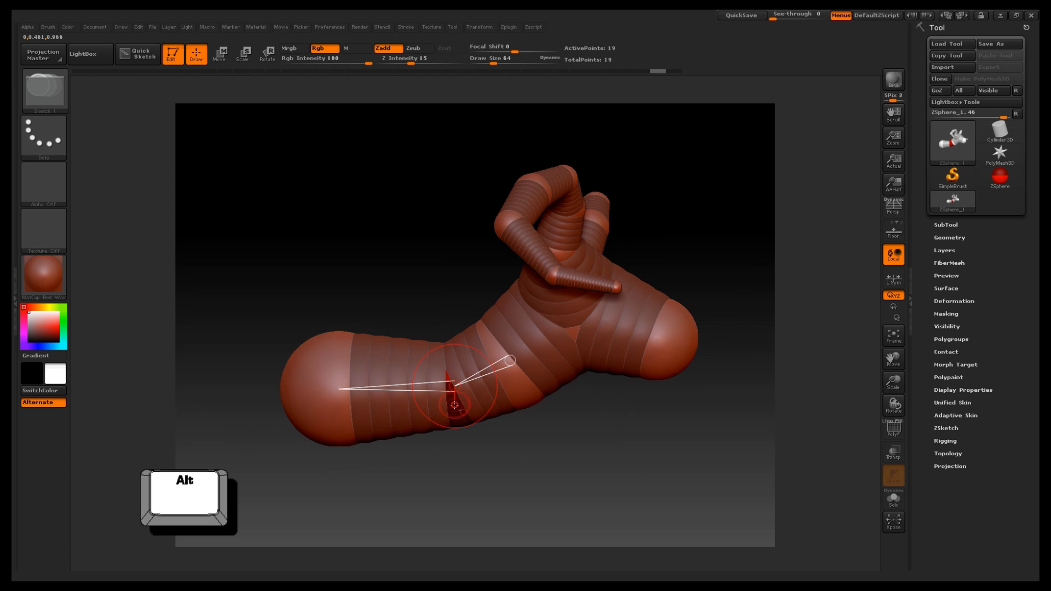
{"action": "left_click", "coordinate": [455, 388], "text": "alt"}
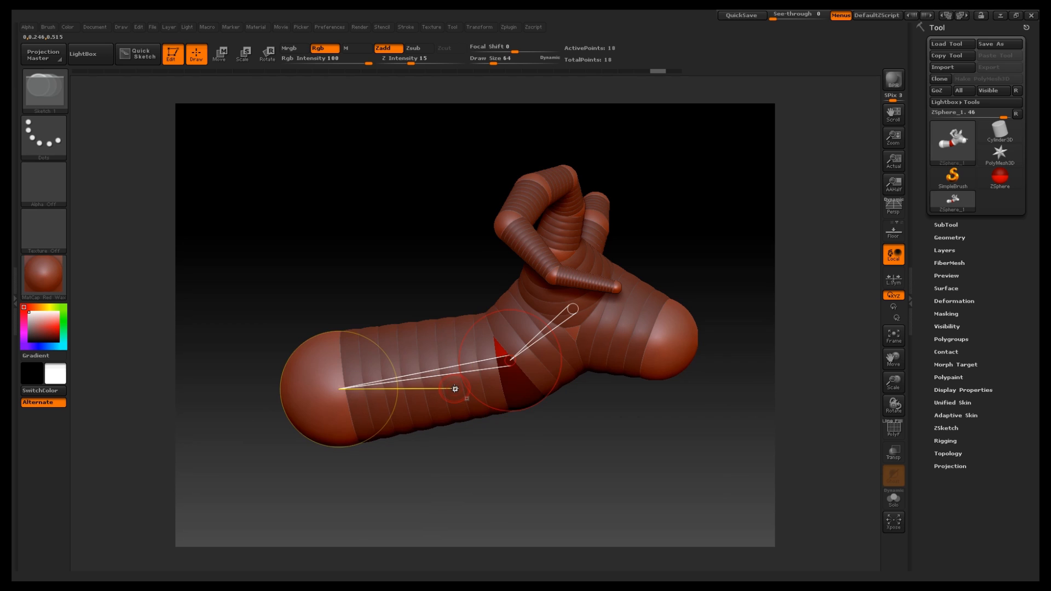
{"action": "key", "text": "ctrl+z"}
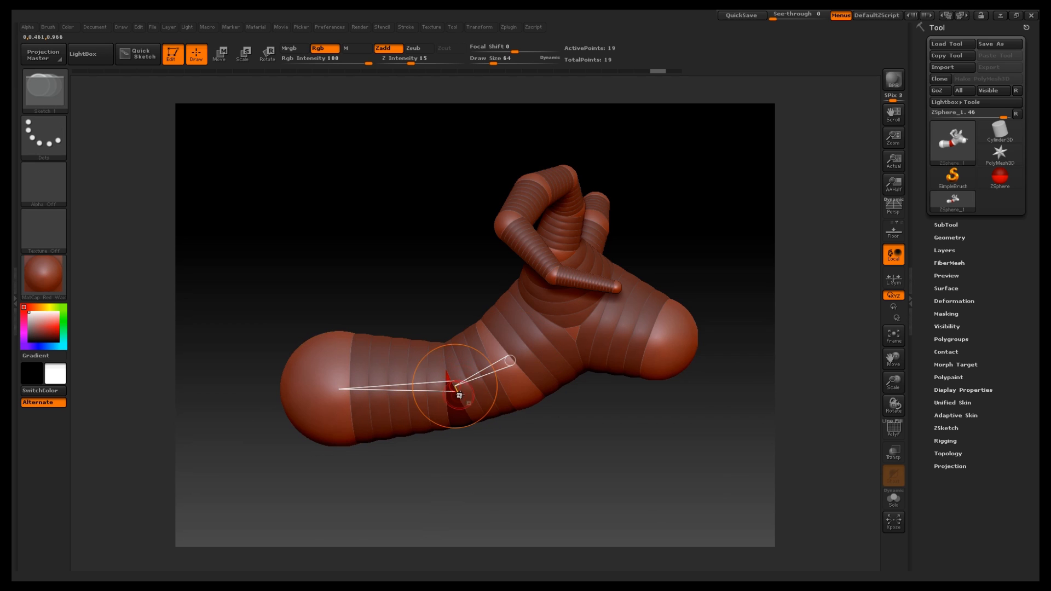
{"action": "key", "text": "alt"}
{"action": "left_click", "coordinate": [455, 386], "text": "alt"}
{"action": "key", "text": "ctrl+z"}
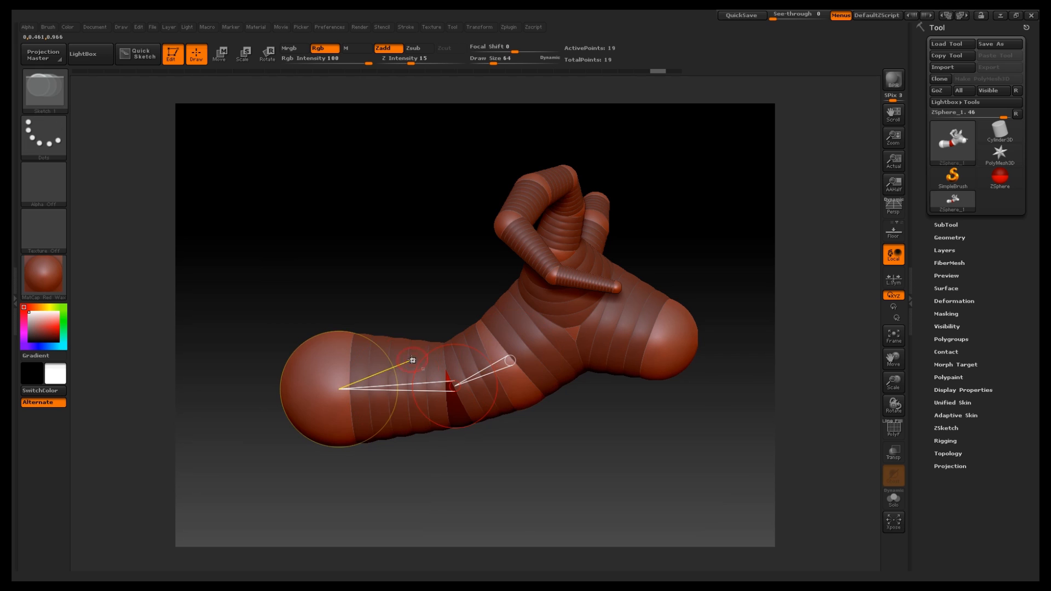
Step: Preview the adaptive skin of the finished ZSphere model, test a stroke on its torso, undo it and inspect the mesh
{"action": "mouse_move", "coordinate": [683, 228]}
{"action": "left_mouse_down"}
{"action": "mouse_move", "coordinate": [692, 239]}
{"action": "mouse_move", "coordinate": [648, 256]}
{"action": "mouse_move", "coordinate": [652, 242]}
{"action": "mouse_move", "coordinate": [704, 219]}
{"action": "mouse_move", "coordinate": [713, 228]}
{"action": "mouse_move", "coordinate": [684, 204]}
{"action": "mouse_move", "coordinate": [687, 225]}
{"action": "mouse_move", "coordinate": [705, 222]}
{"action": "left_mouse_up"}
{"action": "key", "text": "a"}
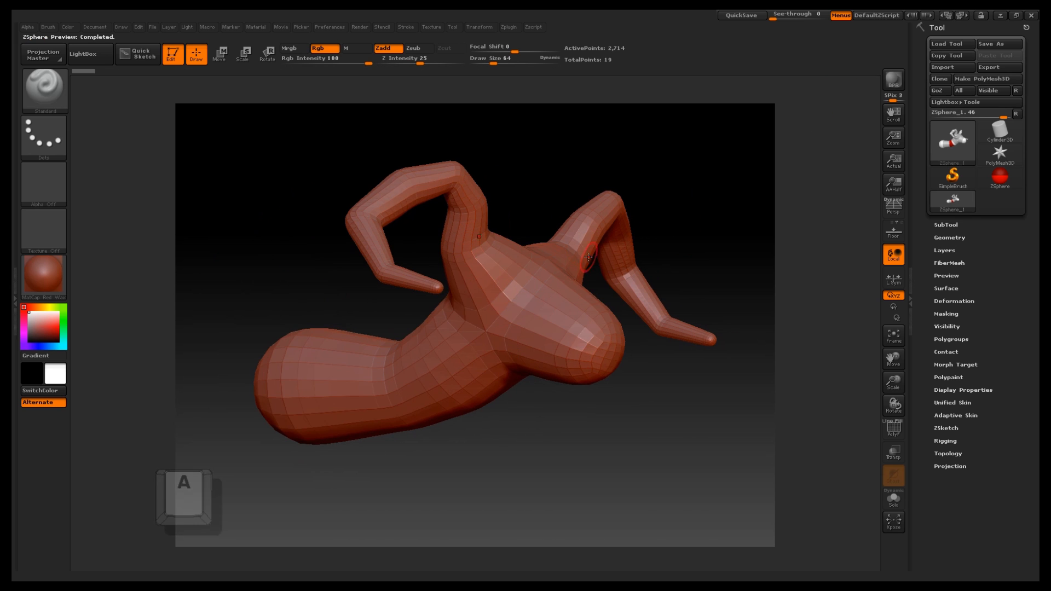
{"action": "mouse_move", "coordinate": [492, 272]}
{"action": "left_mouse_down"}
{"action": "mouse_move", "coordinate": [564, 323]}
{"action": "mouse_move", "coordinate": [455, 340]}
{"action": "mouse_move", "coordinate": [279, 400]}
{"action": "mouse_move", "coordinate": [530, 296]}
{"action": "mouse_move", "coordinate": [452, 191]}
{"action": "mouse_move", "coordinate": [379, 259]}
{"action": "mouse_move", "coordinate": [409, 275]}
{"action": "left_mouse_up"}
{"action": "key", "text": "ctrl+z"}
{"action": "left_click_drag", "start_coordinate": [608, 162], "coordinate": [544, 180]}
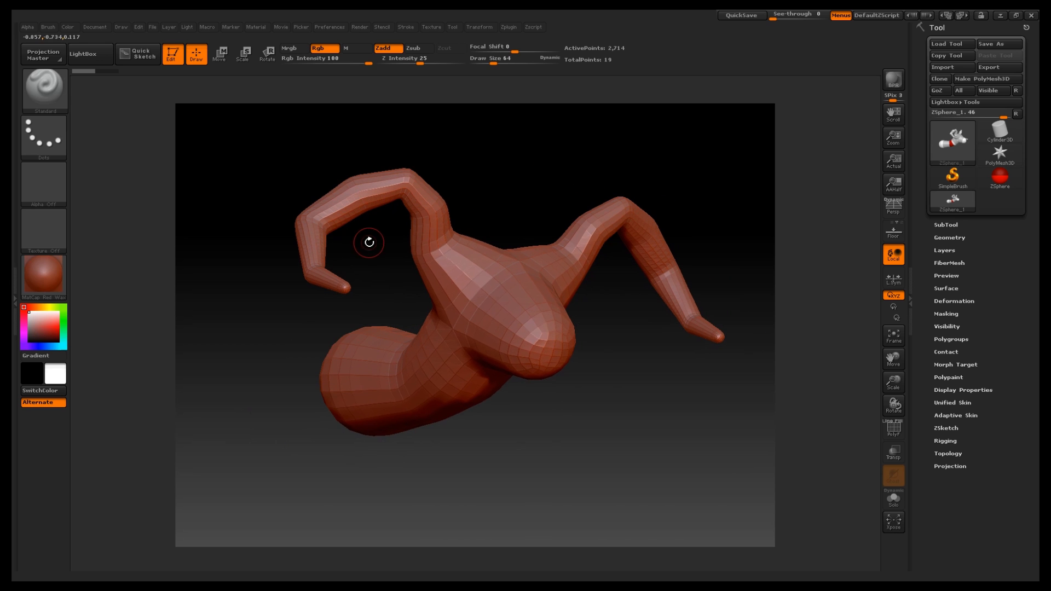
{"action": "left_click_drag", "start_coordinate": [478, 181], "coordinate": [588, 167]}
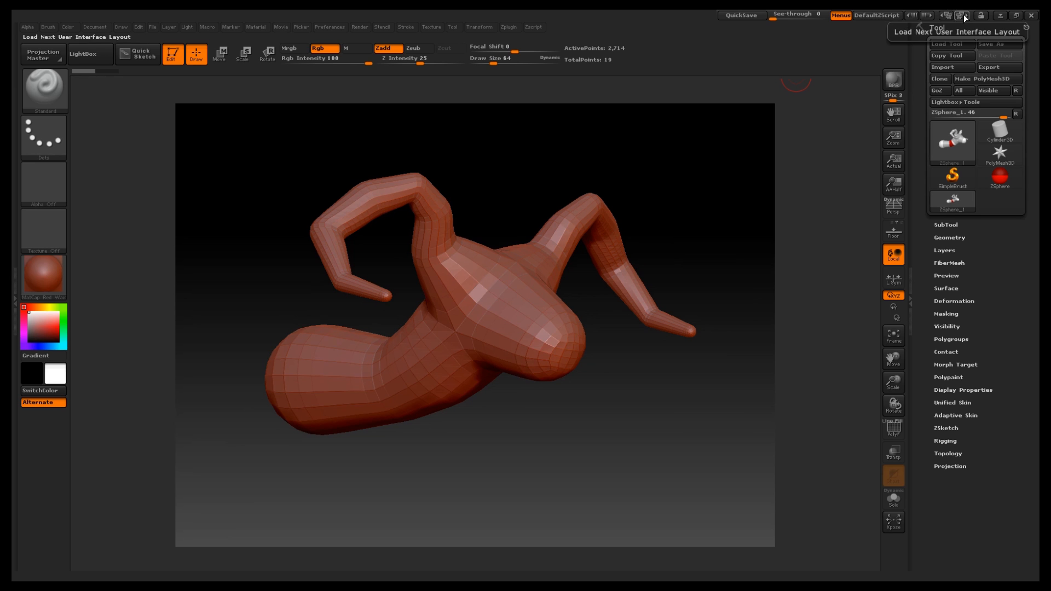
Step: Cycle through the user interface layouts, load Sculpt01 and look over its shelf of sculpting brushes
{"action": "left_click", "coordinate": [948, 14]}
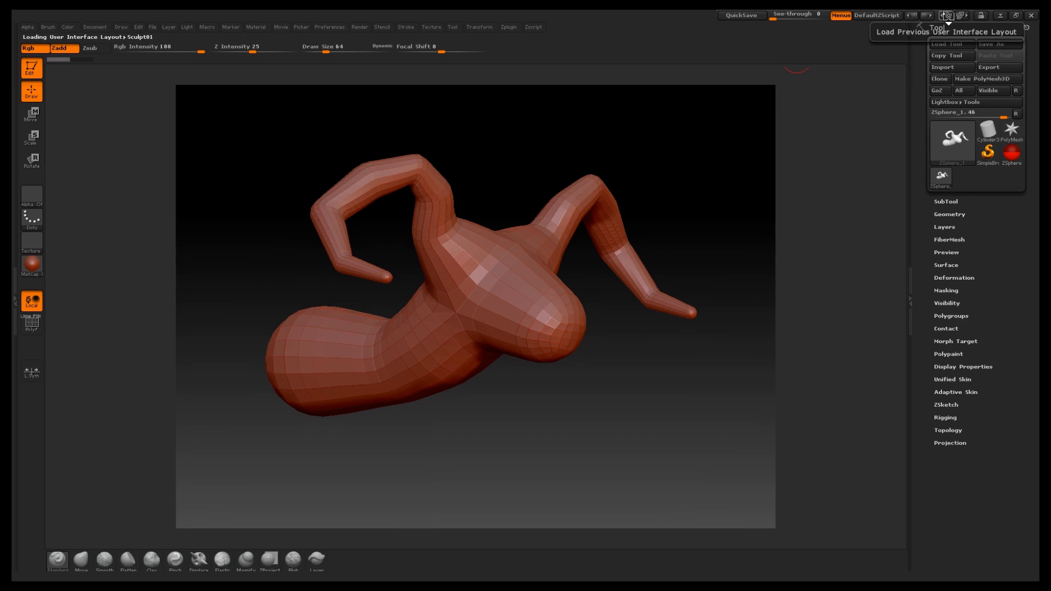
{"action": "left_click", "coordinate": [947, 14]}
{"action": "left_click", "coordinate": [947, 14]}
{"action": "left_click", "coordinate": [948, 15]}
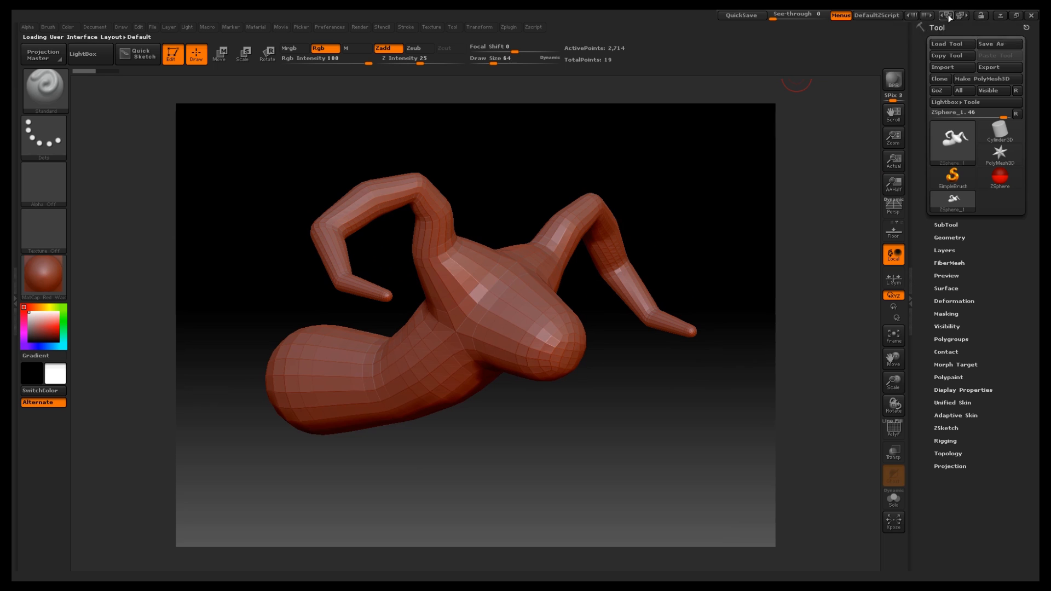
{"action": "left_click", "coordinate": [948, 15]}
{"action": "left_click", "coordinate": [948, 15]}
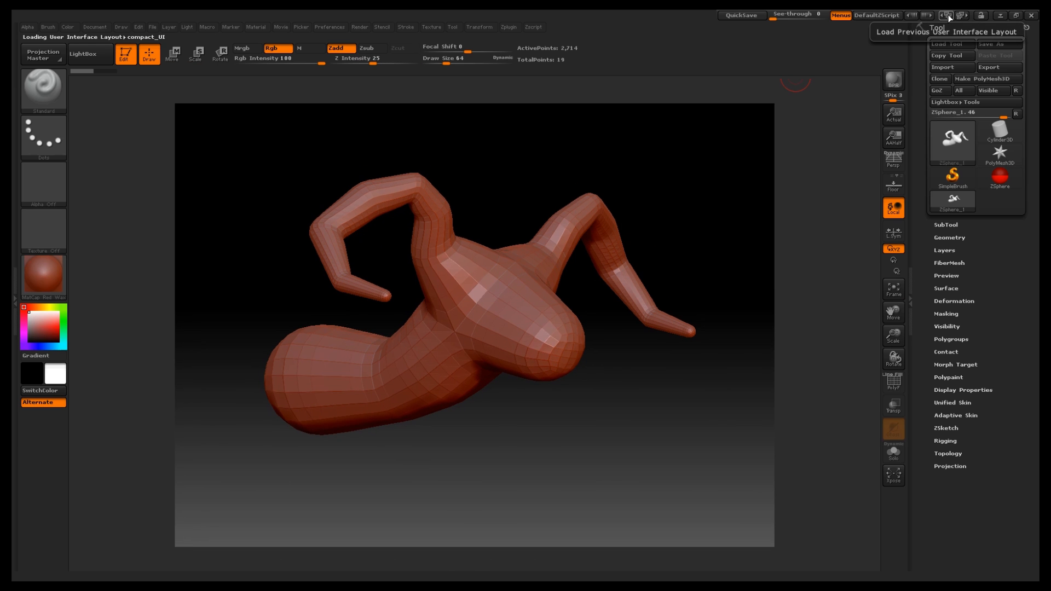
{"action": "left_click", "coordinate": [948, 16]}
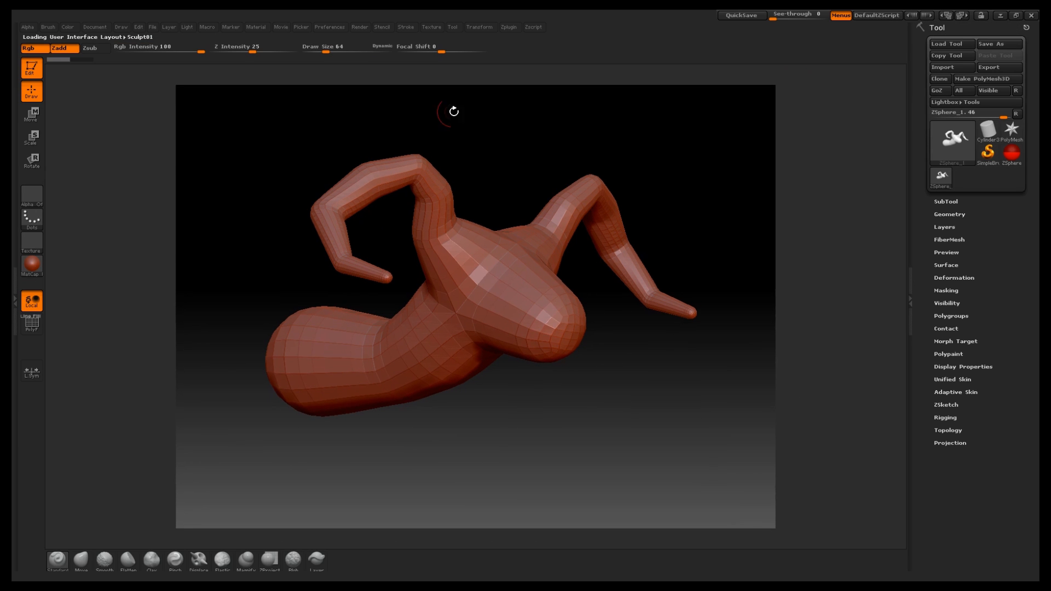
{"action": "left_click_drag", "start_coordinate": [692, 178], "coordinate": [698, 192], "text": "alt"}
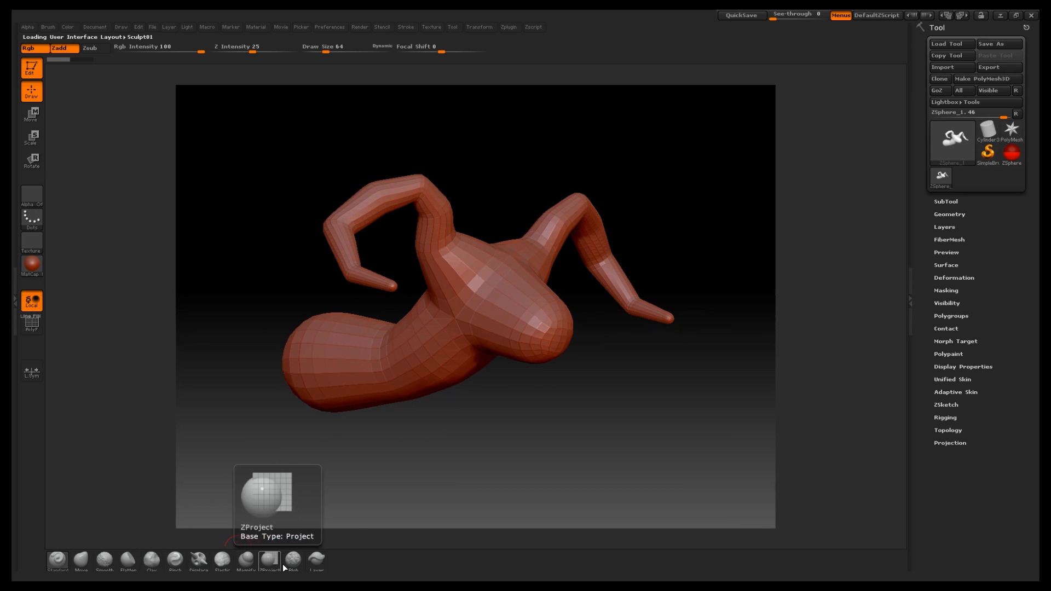
{"action": "left_click", "coordinate": [316, 559]}
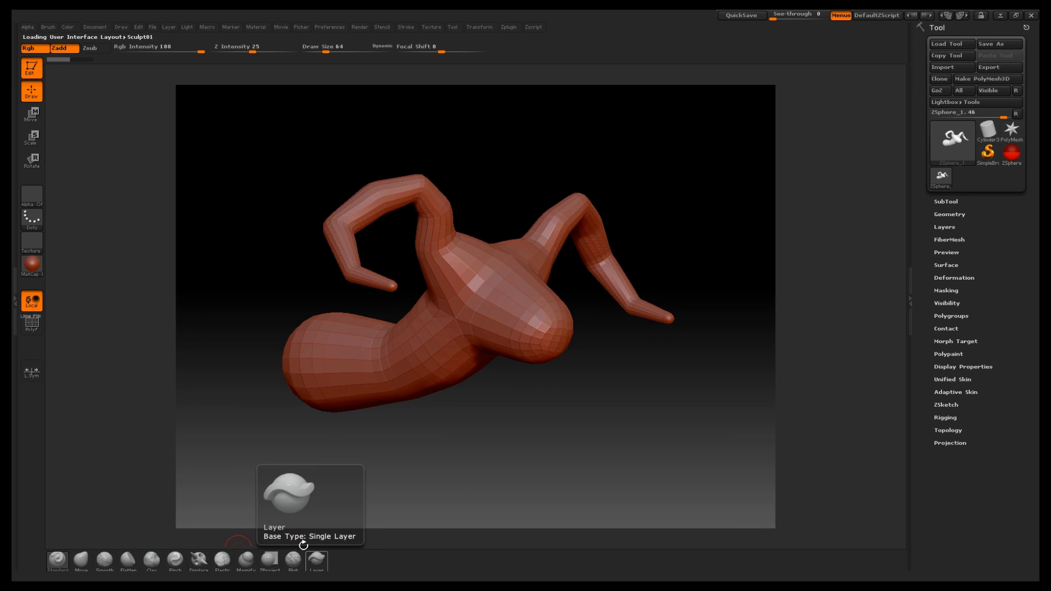
Step: Try Magnify brush strokes on the previewed skin's arms and torso and undo them
{"action": "mouse_move", "coordinate": [503, 170]}
{"action": "left_mouse_down"}
{"action": "mouse_move", "coordinate": [527, 166]}
{"action": "mouse_move", "coordinate": [496, 178]}
{"action": "left_mouse_up"}
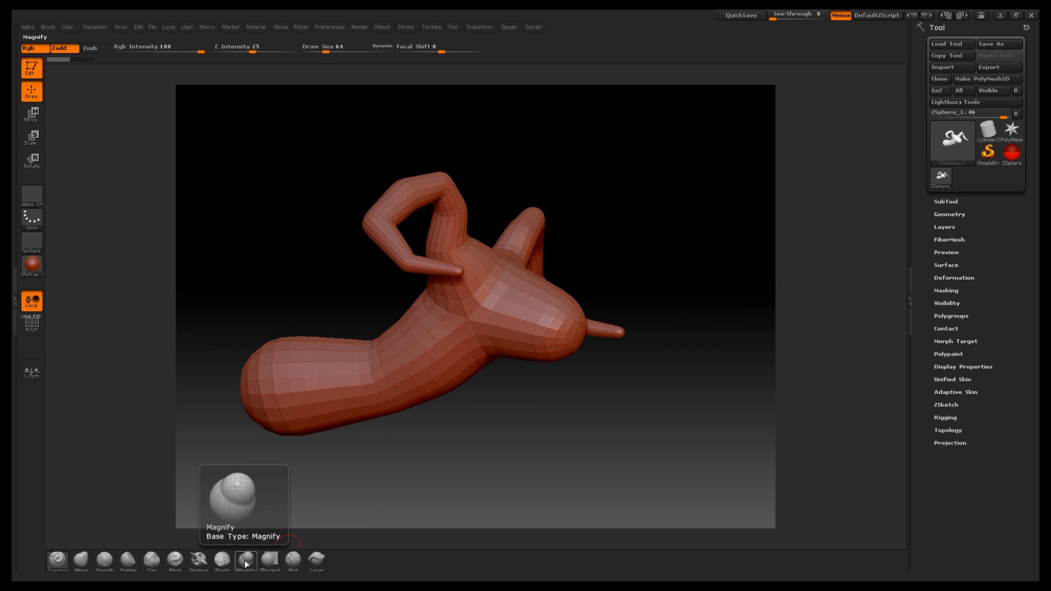
{"action": "key", "text": "b"}
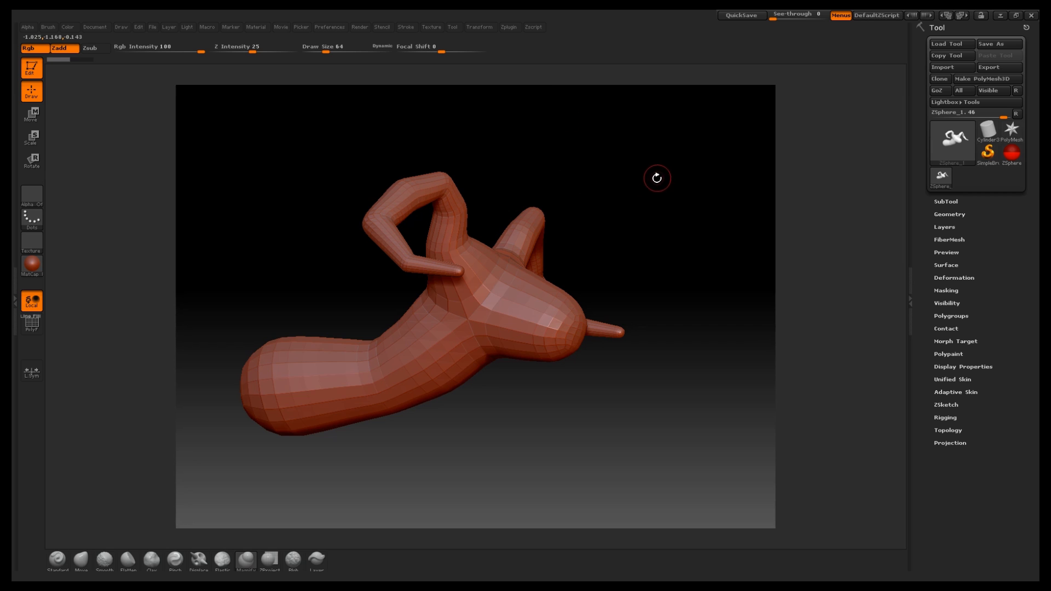
{"action": "mouse_move", "coordinate": [657, 178]}
{"action": "left_mouse_down"}
{"action": "mouse_move", "coordinate": [675, 181]}
{"action": "mouse_move", "coordinate": [665, 180]}
{"action": "left_mouse_up"}
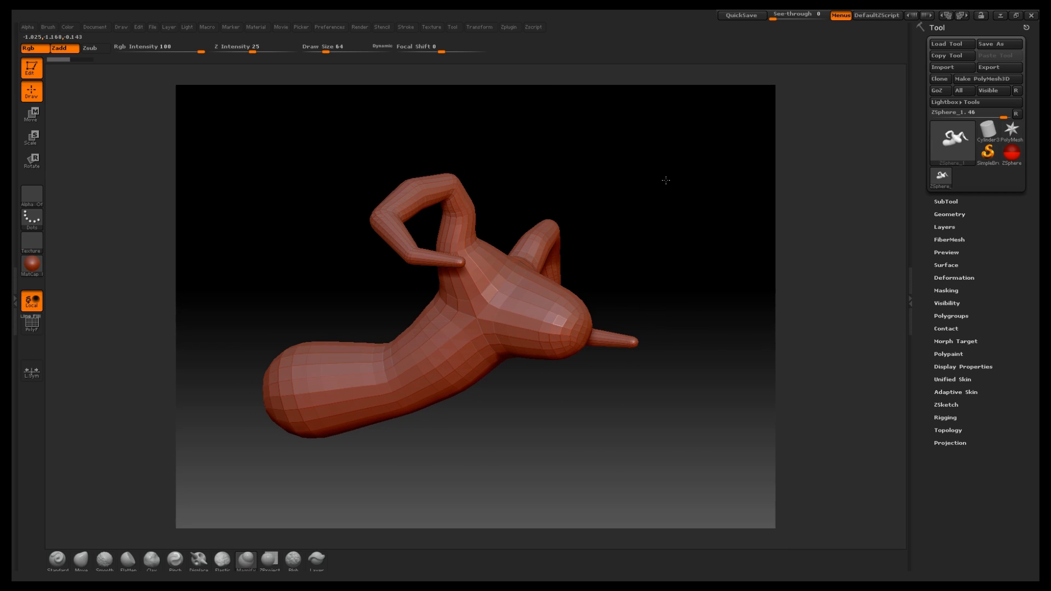
{"action": "mouse_move", "coordinate": [585, 301]}
{"action": "left_mouse_down"}
{"action": "mouse_move", "coordinate": [668, 232]}
{"action": "mouse_move", "coordinate": [649, 232]}
{"action": "mouse_move", "coordinate": [633, 187]}
{"action": "mouse_move", "coordinate": [604, 176]}
{"action": "left_mouse_up"}
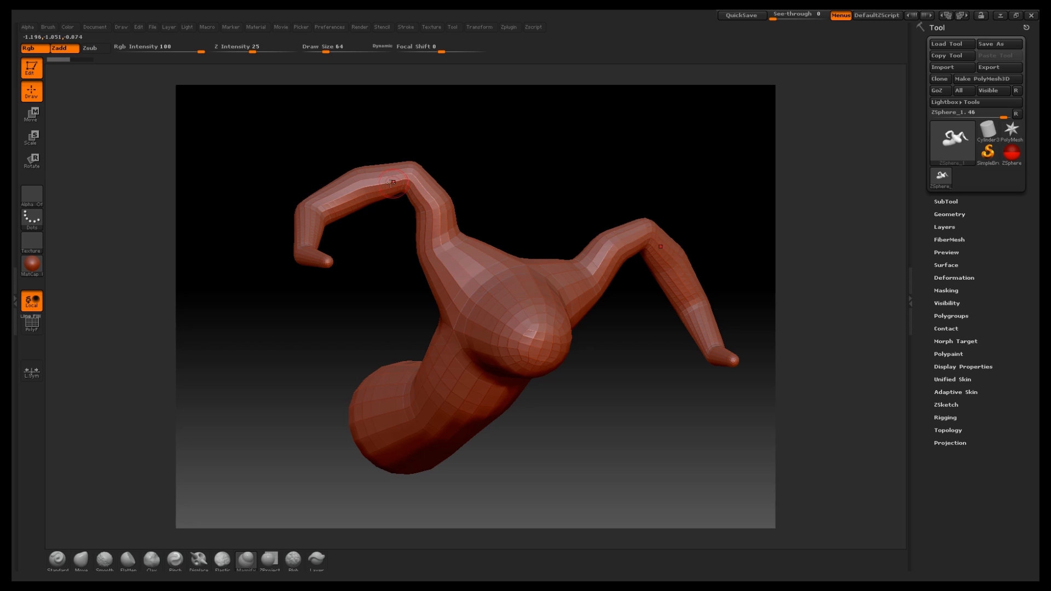
{"action": "mouse_move", "coordinate": [421, 190]}
{"action": "left_mouse_down"}
{"action": "mouse_move", "coordinate": [455, 282]}
{"action": "mouse_move", "coordinate": [519, 318]}
{"action": "mouse_move", "coordinate": [530, 339]}
{"action": "mouse_move", "coordinate": [520, 350]}
{"action": "left_mouse_up"}
{"action": "key", "text": "ctrl+z"}
{"action": "key", "text": "ctrl+z"}
{"action": "key", "text": "ctrl+z"}
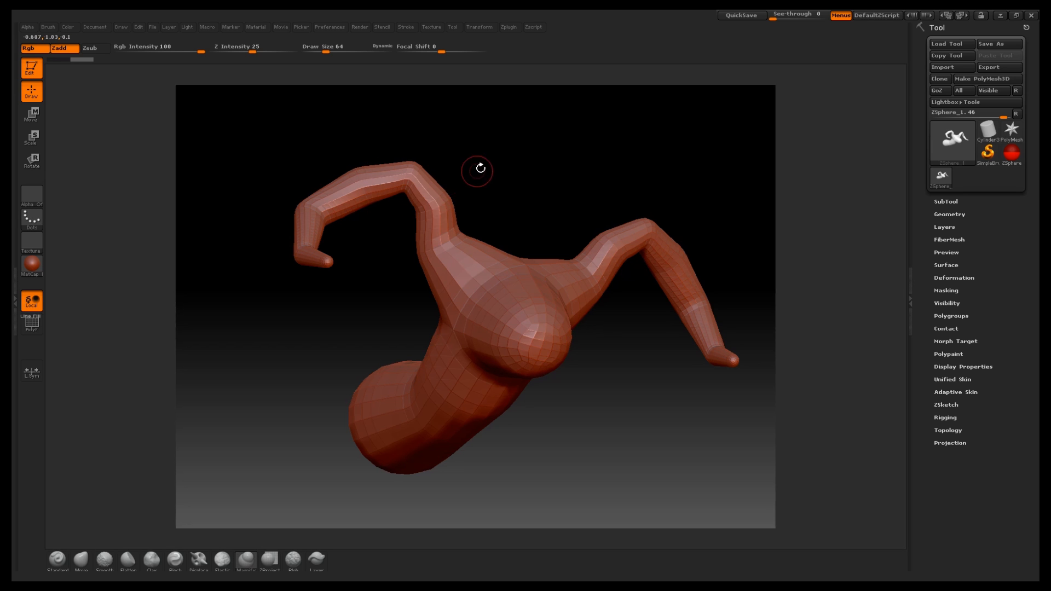
{"action": "key", "text": "ctrl+z"}
{"action": "key", "text": "ctrl+z"}
{"action": "key", "text": "ctrl+z"}
{"action": "key", "text": "ctrl+z"}
{"action": "key", "text": "ctrl+z"}
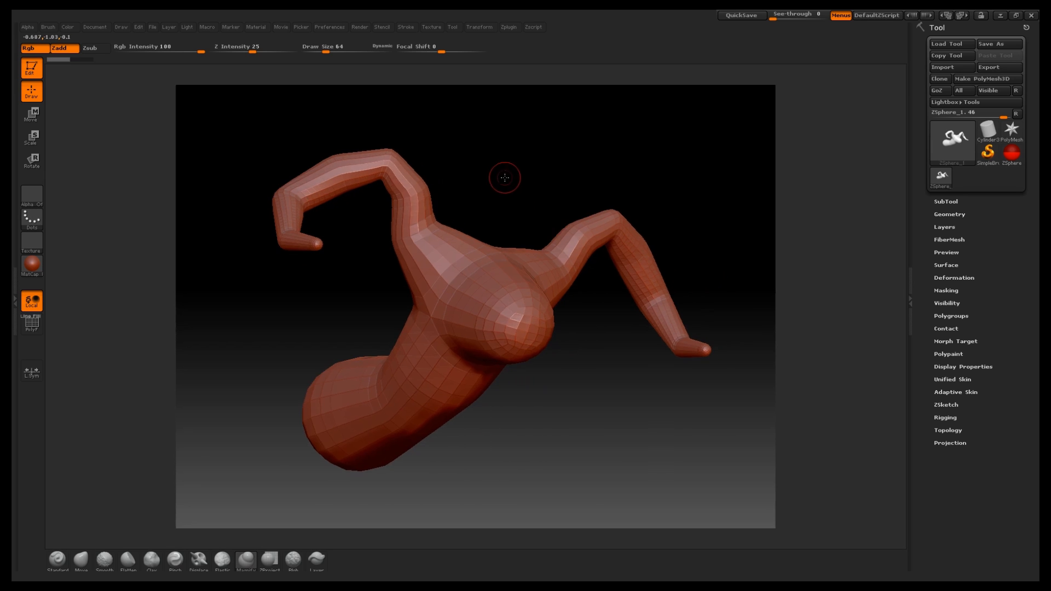
{"action": "key", "text": "ctrl+z"}
{"action": "key", "text": "ctrl+z"}
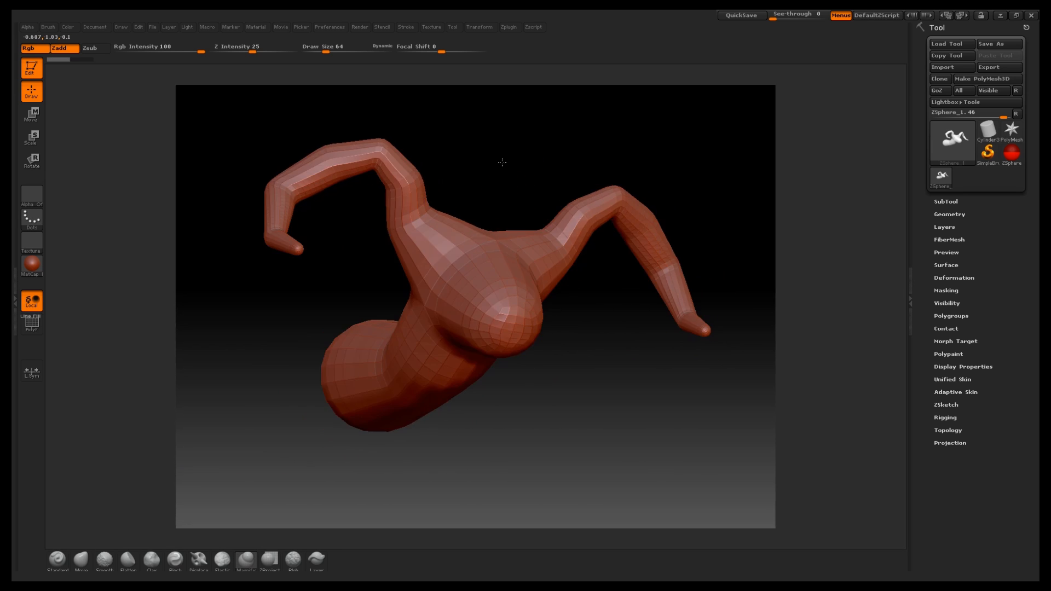
Step: Examine the subdivision controls in the adaptive skin preview's geometry settings
{"action": "left_click", "coordinate": [948, 214]}
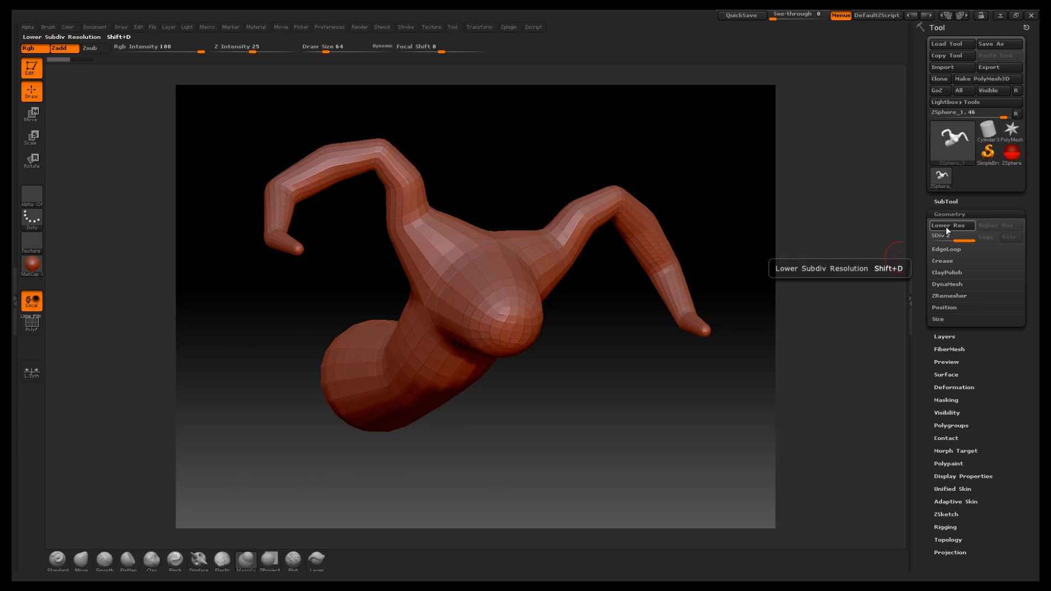
{"action": "left_click", "coordinate": [970, 241]}
{"action": "left_click", "coordinate": [956, 215]}
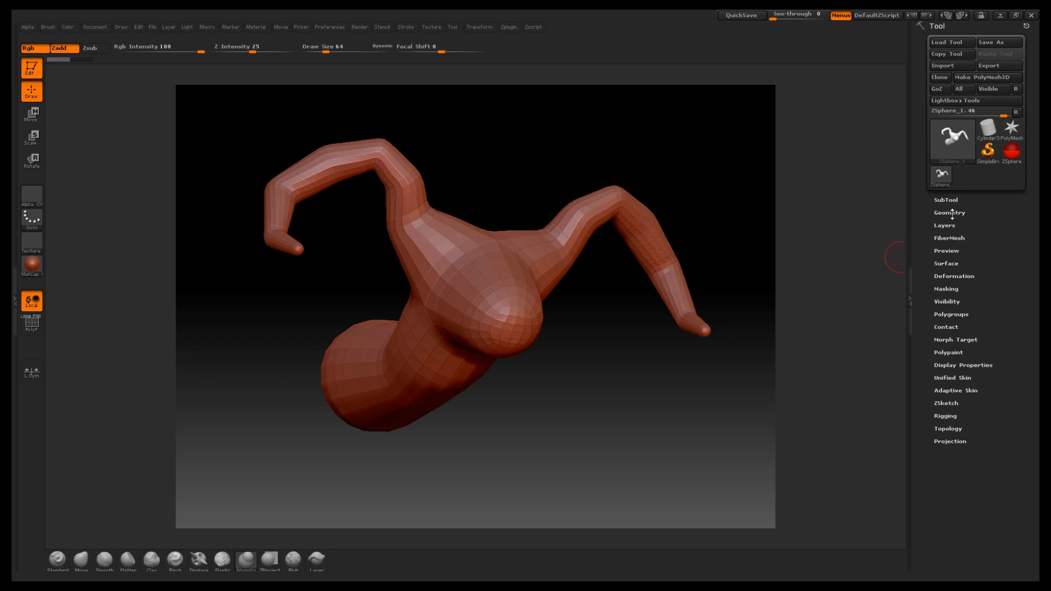
{"action": "left_click", "coordinate": [951, 215]}
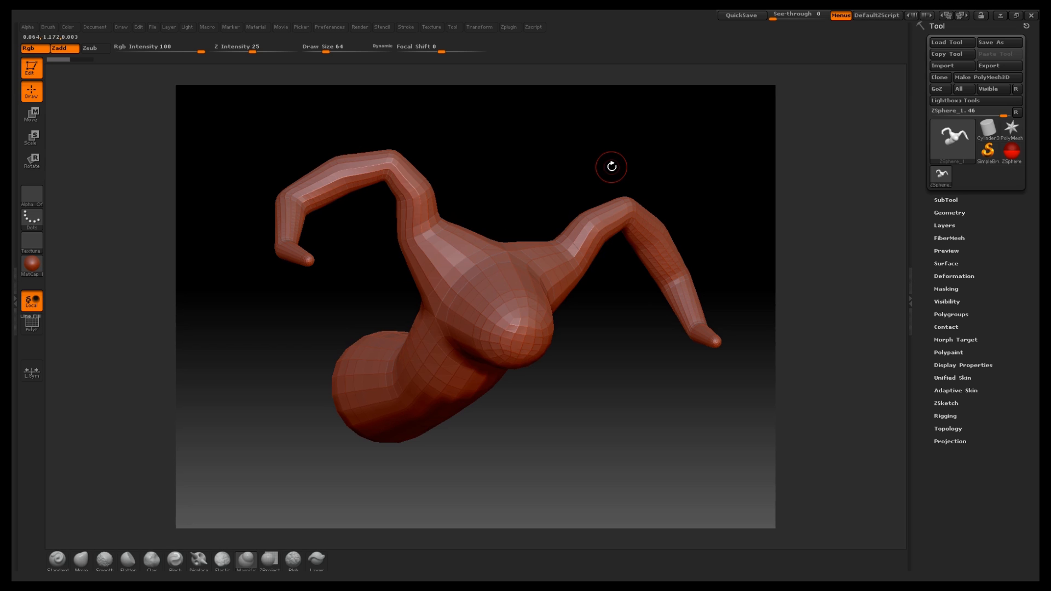
Step: Return to the ZSpheres, preview the adaptive skin again and convert it to a PolyMesh3D
{"action": "mouse_move", "coordinate": [610, 164]}
{"action": "left_mouse_down"}
{"action": "mouse_move", "coordinate": [596, 162]}
{"action": "mouse_move", "coordinate": [606, 167]}
{"action": "left_mouse_up"}
{"action": "key", "text": "a"}
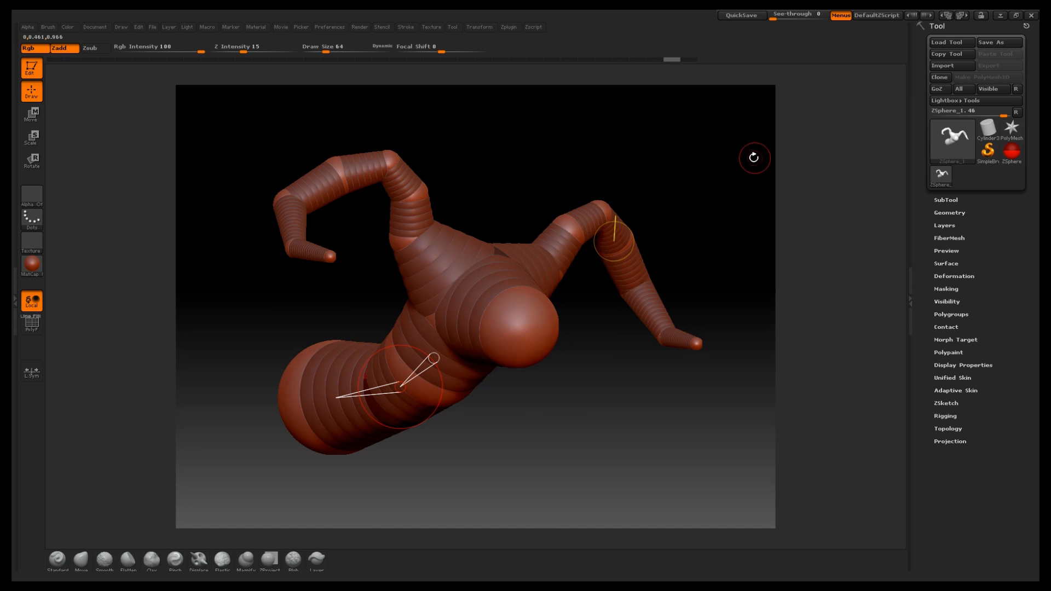
{"action": "key", "text": "a"}
{"action": "left_click_drag", "start_coordinate": [715, 164], "coordinate": [841, 111]}
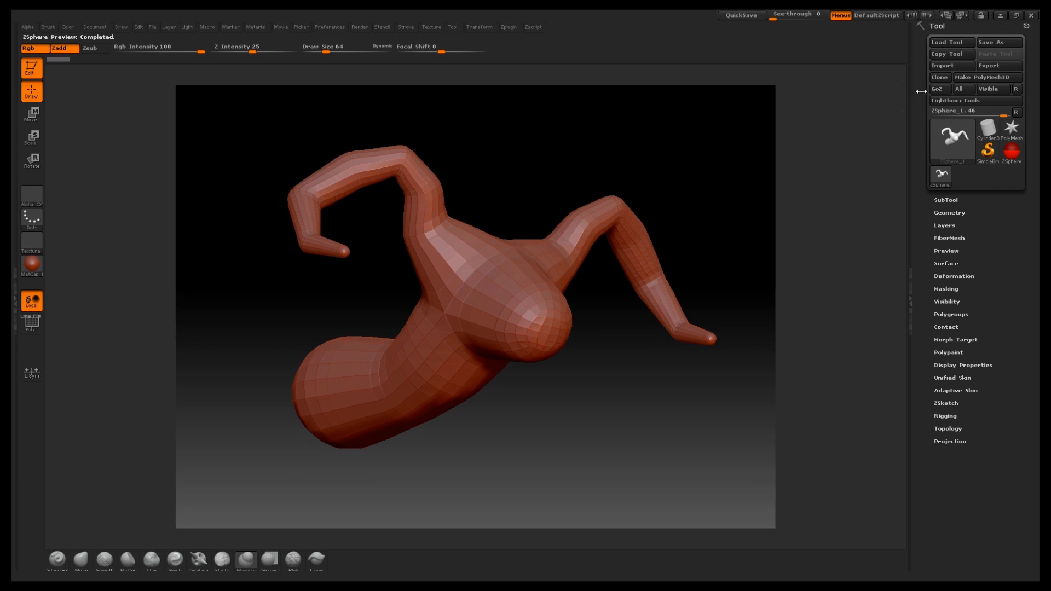
{"action": "left_click", "coordinate": [1002, 77]}
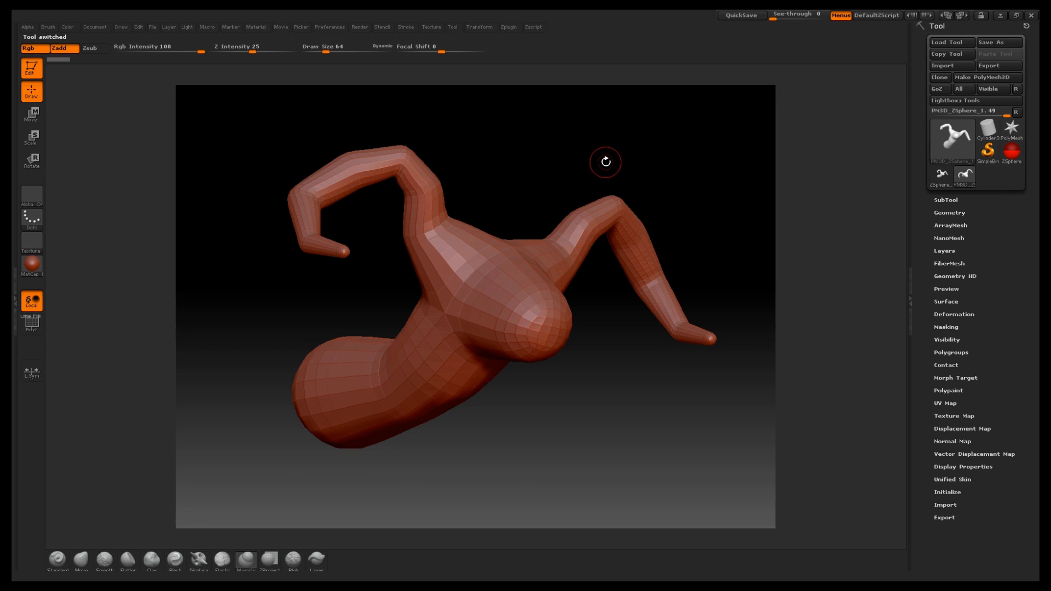
Step: Inspect the converted polymesh from several angles and compare its geometry options with those of the original ZSphere tool
{"action": "left_click_drag", "start_coordinate": [615, 157], "coordinate": [539, 165]}
{"action": "mouse_move", "coordinate": [435, 194]}
{"action": "left_mouse_down"}
{"action": "mouse_move", "coordinate": [491, 211]}
{"action": "mouse_move", "coordinate": [550, 294]}
{"action": "mouse_move", "coordinate": [596, 320]}
{"action": "left_mouse_up"}
{"action": "mouse_move", "coordinate": [585, 160]}
{"action": "left_mouse_down", "text": "alt"}
{"action": "mouse_move", "coordinate": [537, 171]}
{"action": "mouse_move", "coordinate": [586, 188]}
{"action": "mouse_move", "coordinate": [543, 175]}
{"action": "left_mouse_up", "text": "alt"}
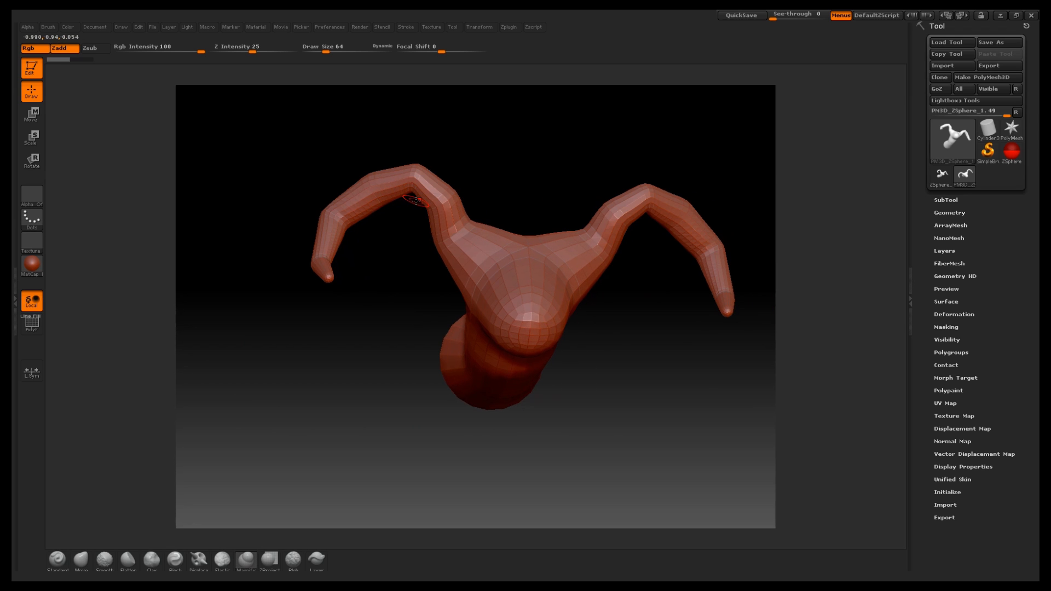
{"action": "mouse_move", "coordinate": [361, 204]}
{"action": "left_mouse_down"}
{"action": "mouse_move", "coordinate": [408, 177]}
{"action": "mouse_move", "coordinate": [515, 274]}
{"action": "mouse_move", "coordinate": [530, 321]}
{"action": "left_mouse_up"}
{"action": "left_click_drag", "start_coordinate": [545, 208], "coordinate": [541, 152]}
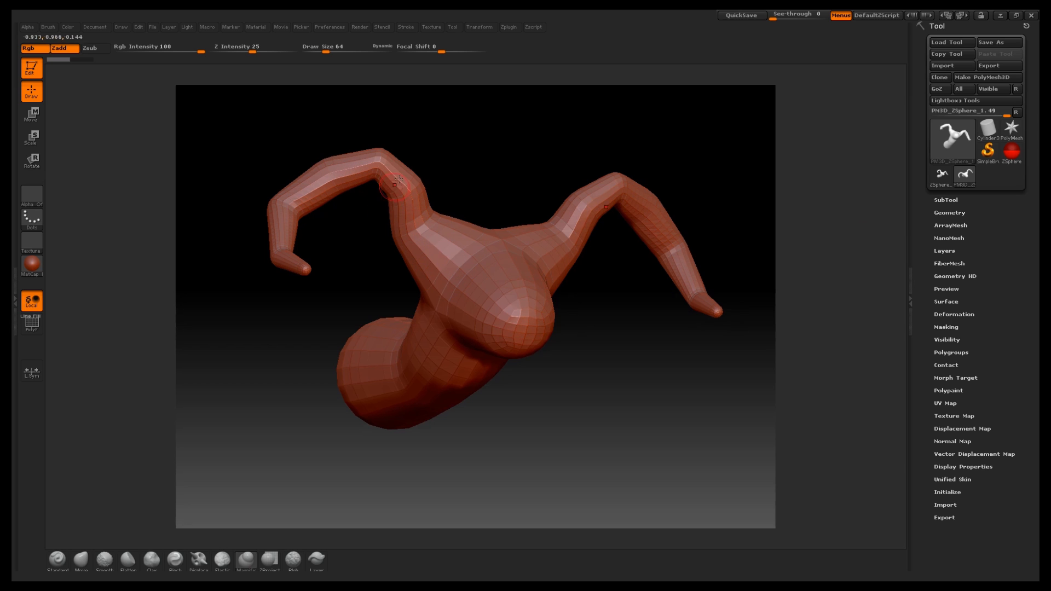
{"action": "left_click", "coordinate": [946, 213]}
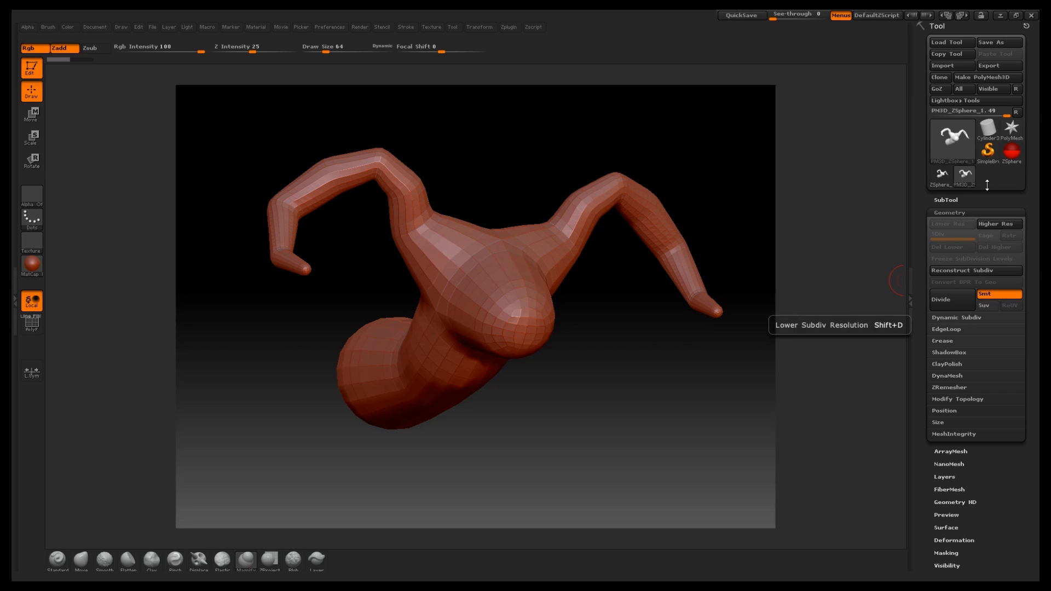
{"action": "left_click", "coordinate": [939, 174]}
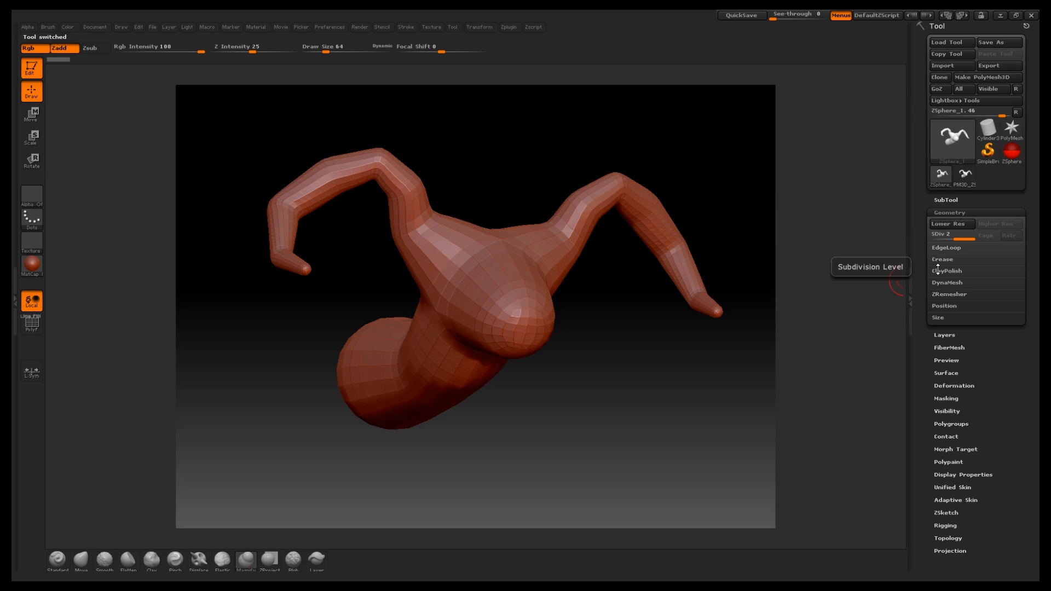
{"action": "left_click", "coordinate": [965, 175]}
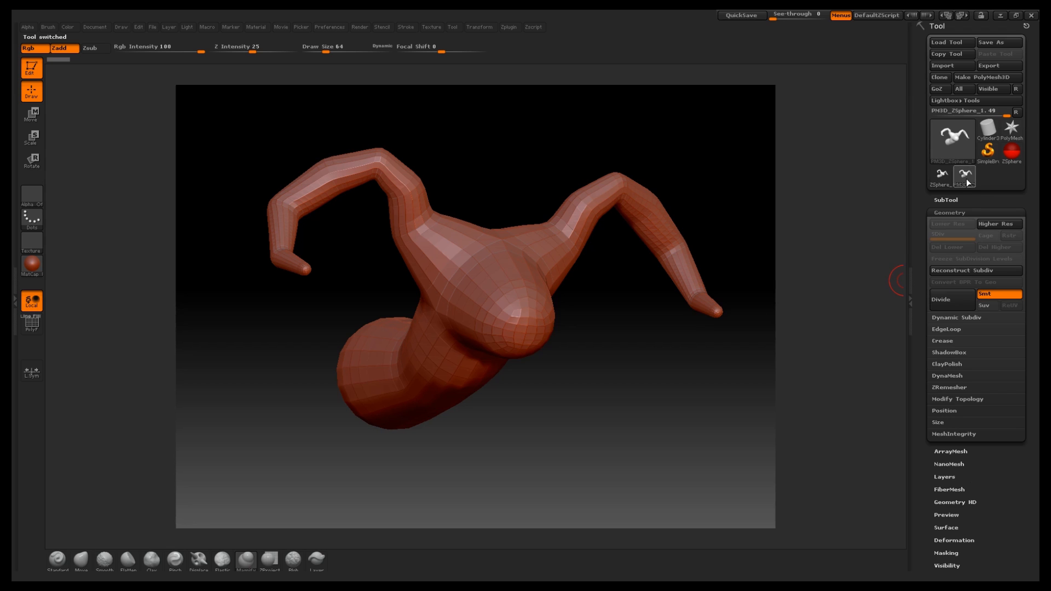
Step: Divide the polymesh to subdivision level 2, test a brush stroke across the arm and torso, and undo the stroke
{"action": "left_click", "coordinate": [945, 301]}
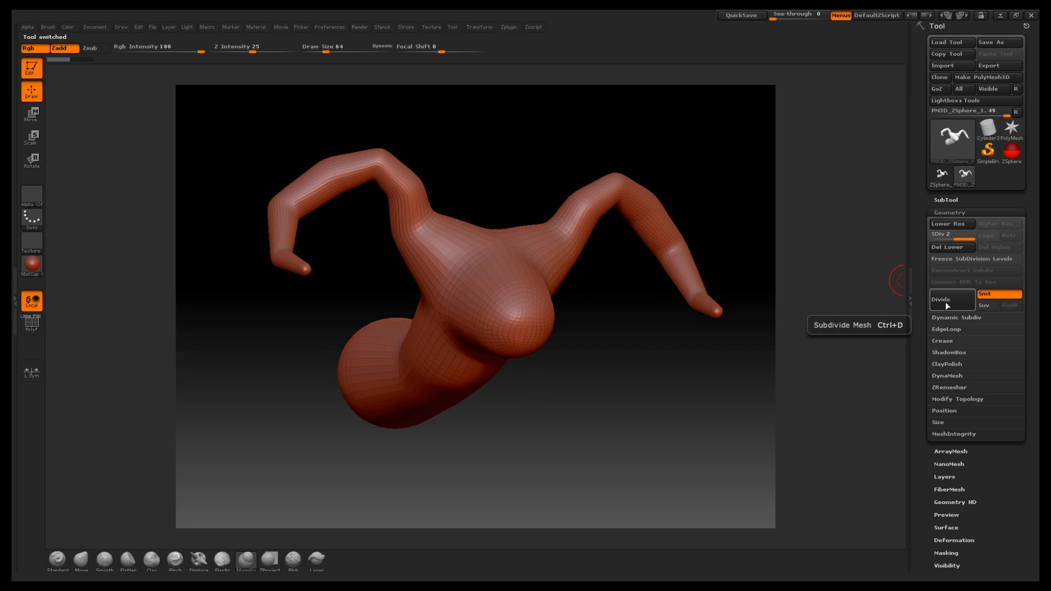
{"action": "left_click_drag", "start_coordinate": [550, 146], "coordinate": [516, 185]}
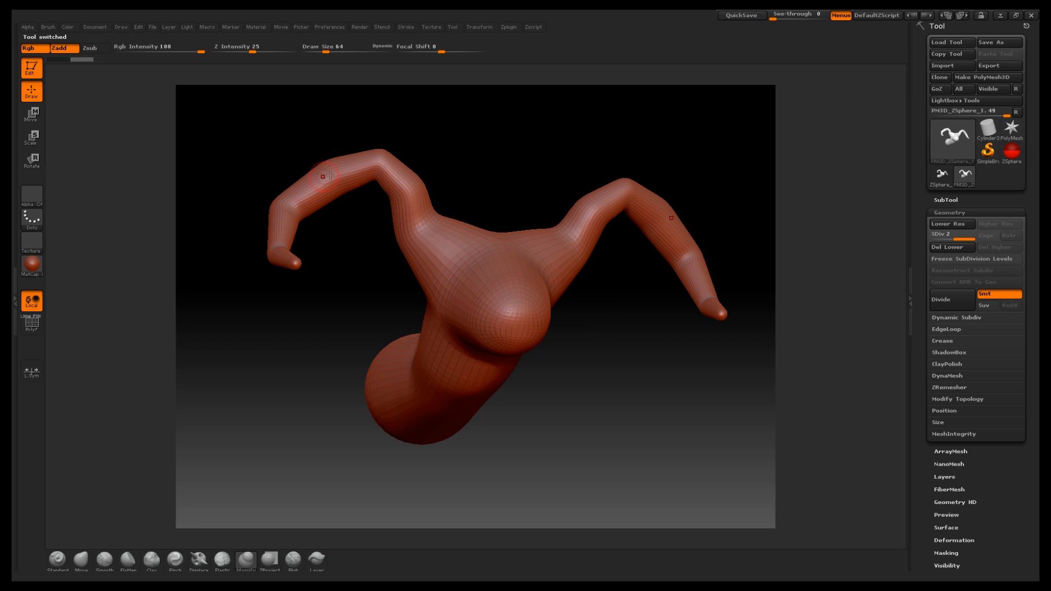
{"action": "left_click_drag", "start_coordinate": [550, 145], "coordinate": [570, 159]}
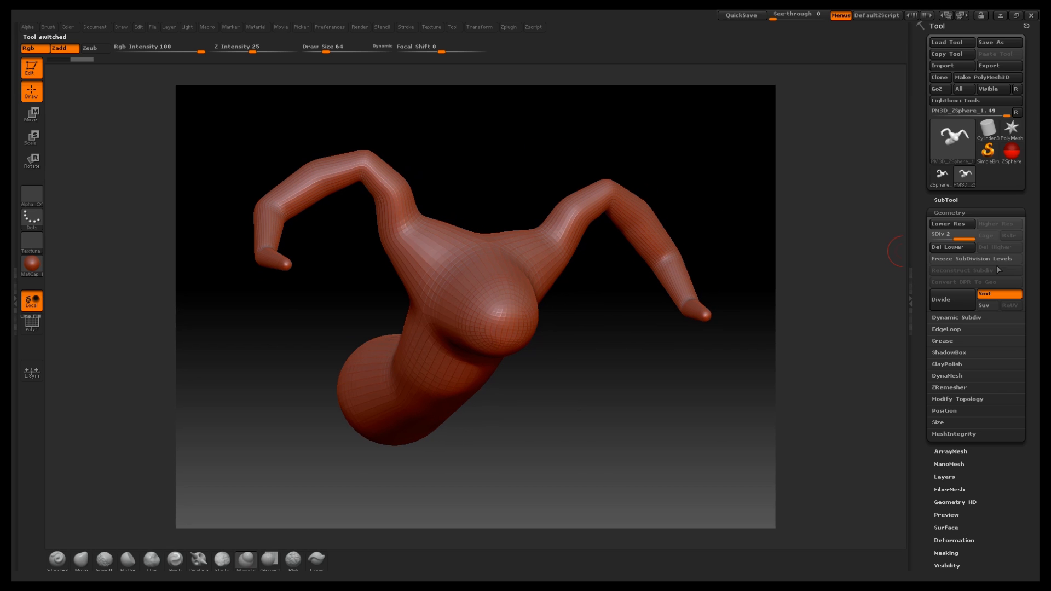
{"action": "left_click_drag", "start_coordinate": [481, 136], "coordinate": [505, 153]}
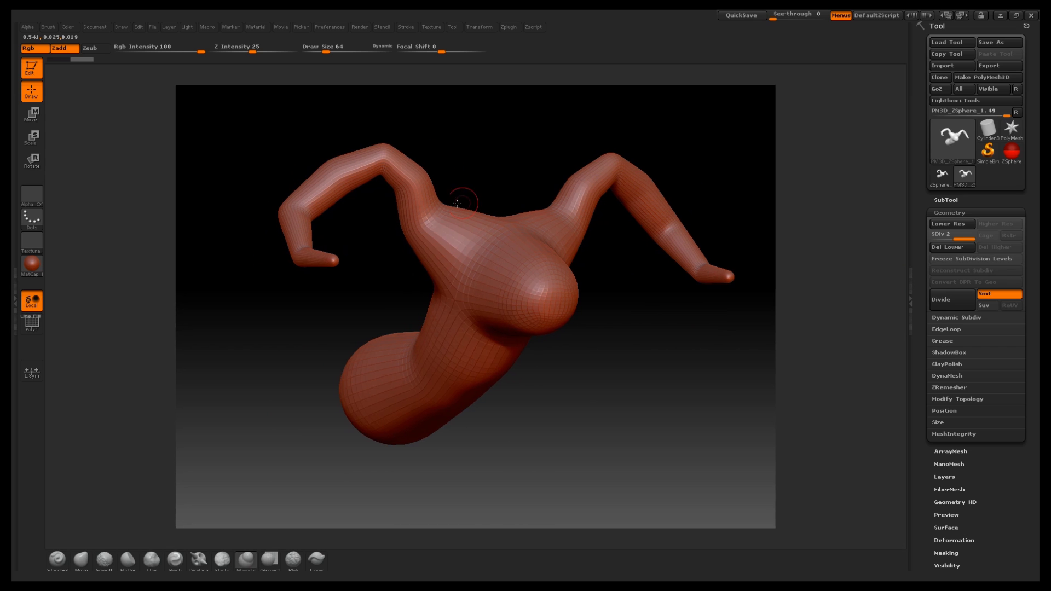
{"action": "mouse_move", "coordinate": [341, 183]}
{"action": "left_mouse_down"}
{"action": "mouse_move", "coordinate": [418, 195]}
{"action": "mouse_move", "coordinate": [486, 247]}
{"action": "mouse_move", "coordinate": [566, 284]}
{"action": "left_mouse_up"}
{"action": "key", "text": "ctrl+z"}
Step: Select the Standard brush and divide the polymesh again to subdivision level 3
{"action": "left_click", "coordinate": [58, 558]}
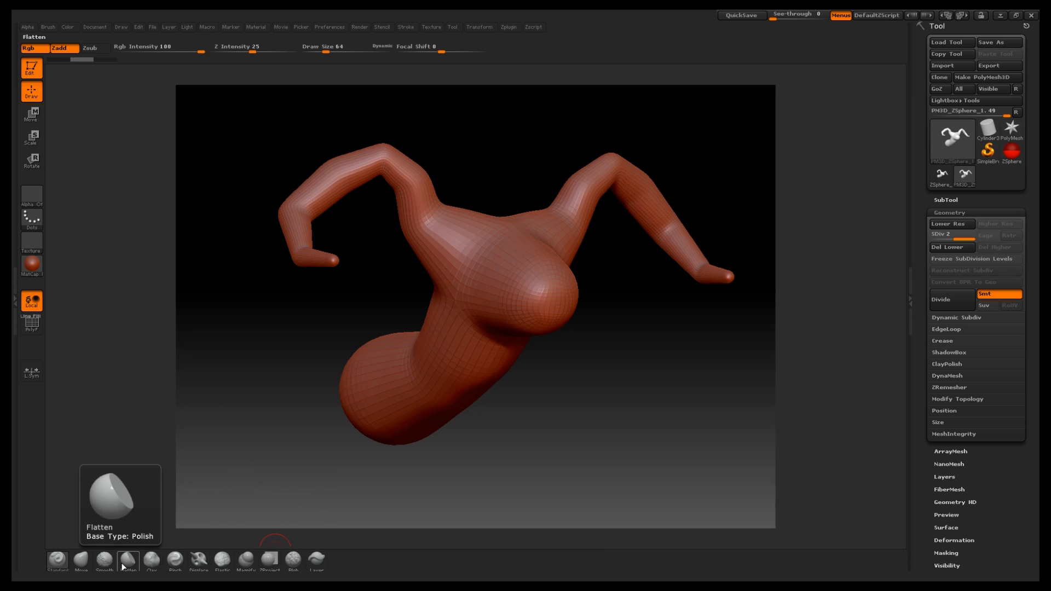
{"action": "mouse_move", "coordinate": [506, 156]}
{"action": "left_mouse_down"}
{"action": "mouse_move", "coordinate": [530, 156]}
{"action": "mouse_move", "coordinate": [484, 162]}
{"action": "mouse_move", "coordinate": [503, 150]}
{"action": "left_mouse_up"}
{"action": "left_click", "coordinate": [951, 301]}
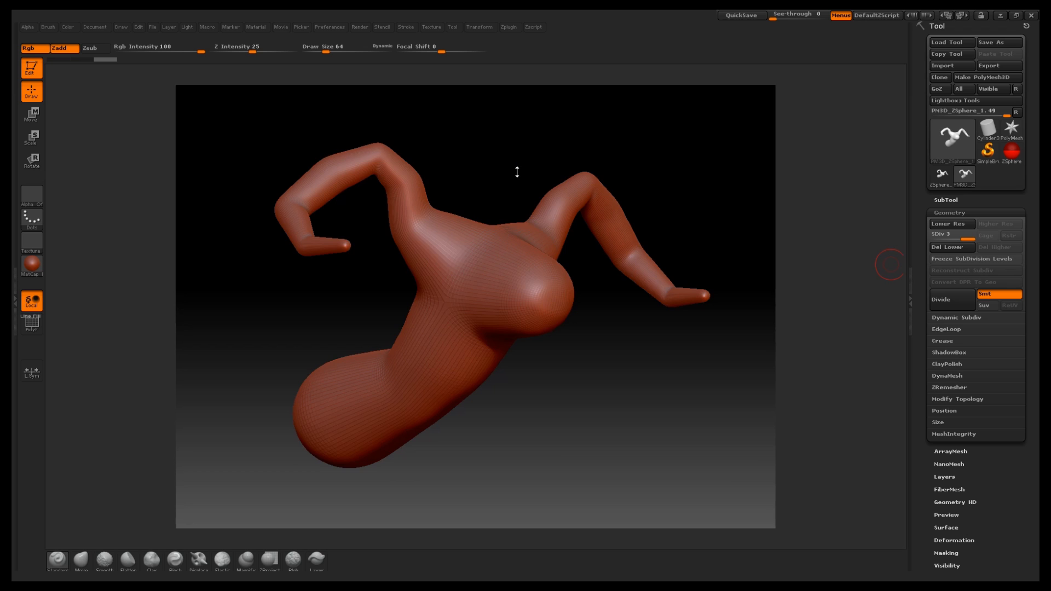
{"action": "mouse_move", "coordinate": [517, 172]}
{"action": "left_mouse_down"}
{"action": "mouse_move", "coordinate": [494, 150]}
{"action": "mouse_move", "coordinate": [497, 169]}
{"action": "mouse_move", "coordinate": [479, 173]}
{"action": "mouse_move", "coordinate": [496, 173]}
{"action": "mouse_move", "coordinate": [482, 150]}
{"action": "mouse_move", "coordinate": [471, 162]}
{"action": "mouse_move", "coordinate": [457, 145]}
{"action": "mouse_move", "coordinate": [463, 159]}
{"action": "left_mouse_up"}
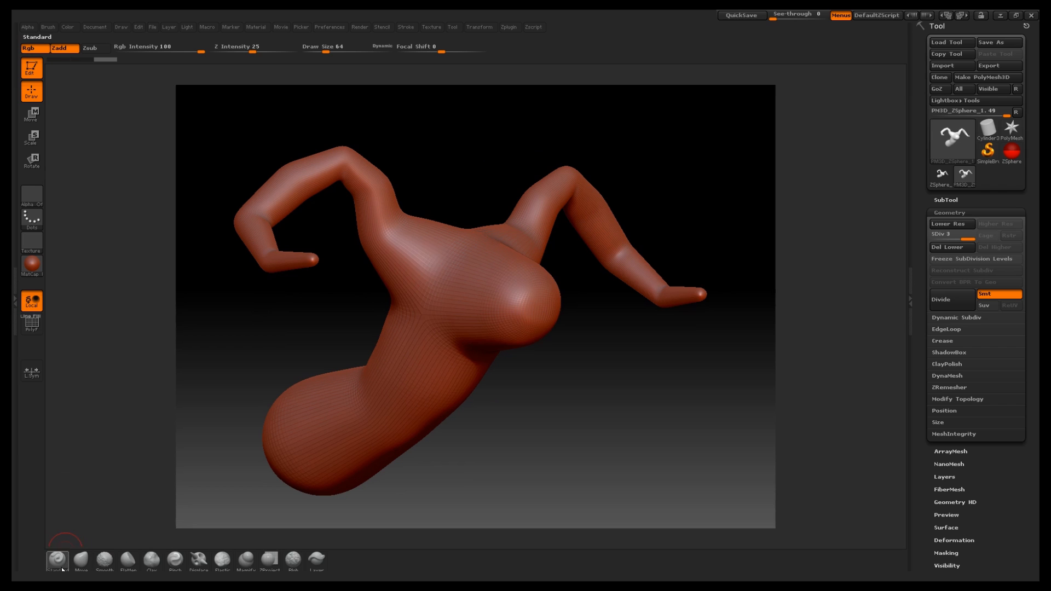
Step: Look over the Move, Smooth and Flatten brushes
{"action": "left_click", "coordinate": [80, 562]}
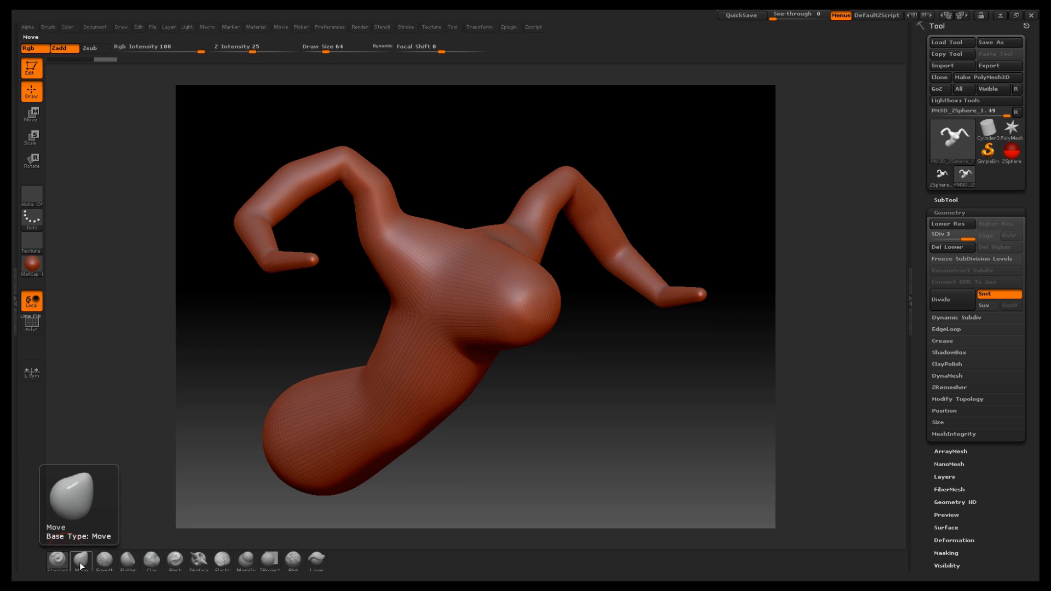
{"action": "left_click", "coordinate": [129, 563]}
{"action": "left_click", "coordinate": [103, 564]}
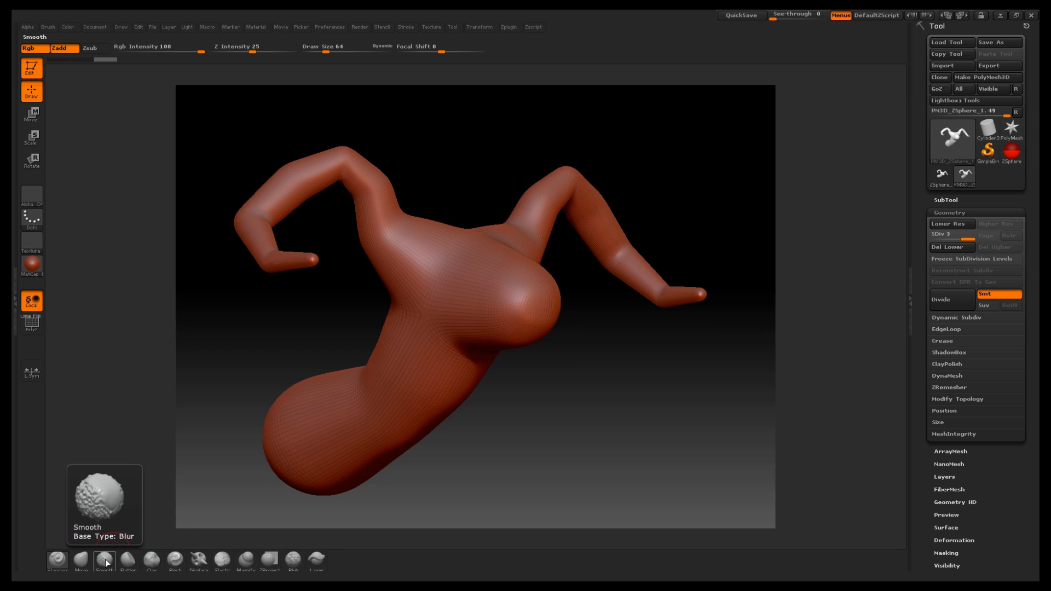
{"action": "left_click", "coordinate": [105, 560]}
{"action": "left_click", "coordinate": [126, 568]}
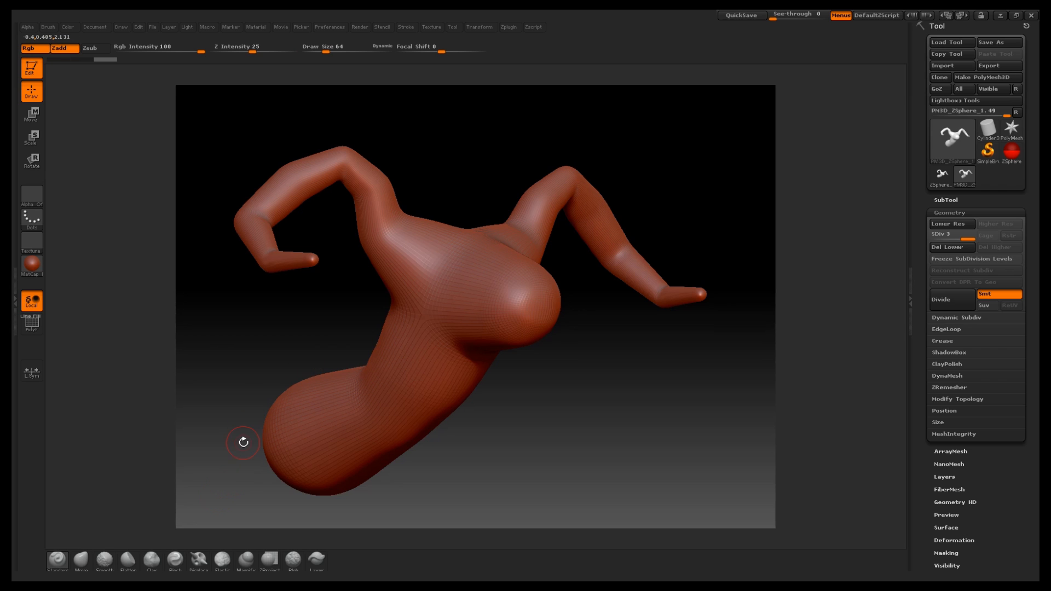
Step: Smooth the surface where the mirrored arms join the torso using the Smooth brush
{"action": "key", "text": "shift"}
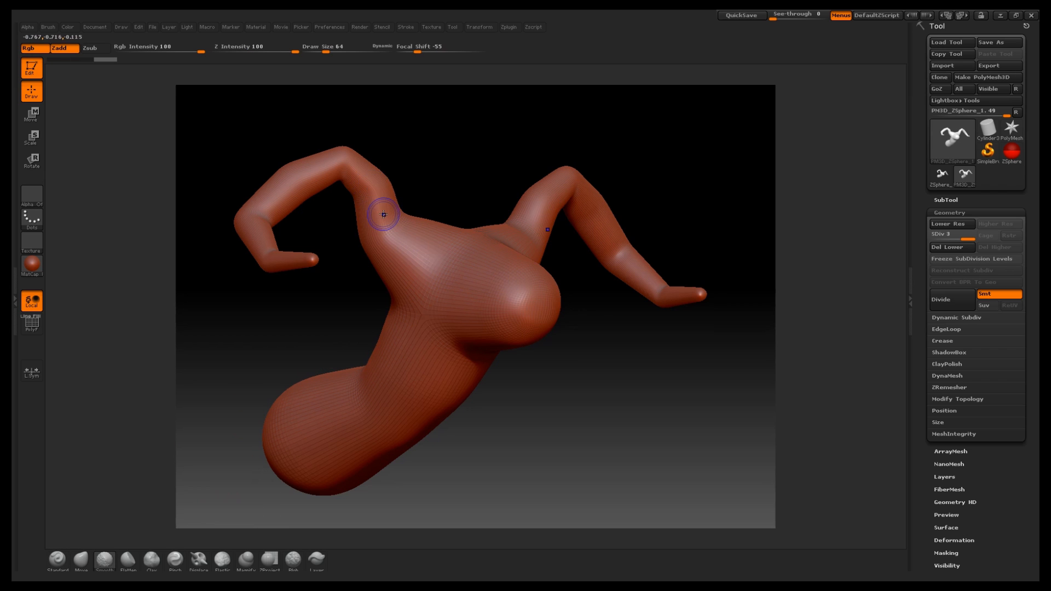
{"action": "key", "text": "shift"}
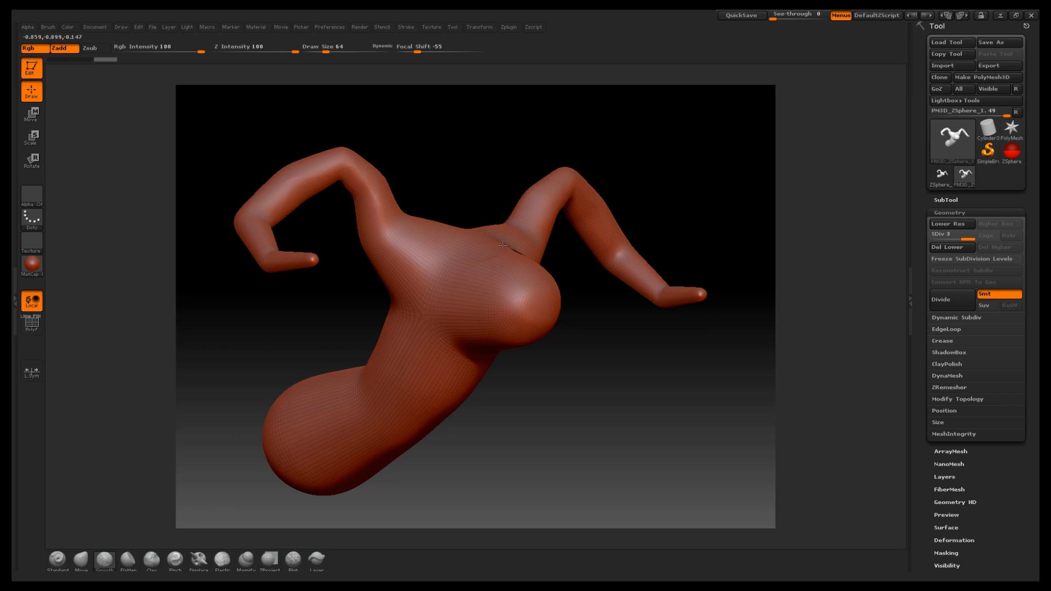
{"action": "mouse_move", "coordinate": [445, 176]}
{"action": "left_mouse_down"}
{"action": "mouse_move", "coordinate": [453, 192]}
{"action": "mouse_move", "coordinate": [457, 180]}
{"action": "mouse_move", "coordinate": [458, 203]}
{"action": "left_mouse_up"}
{"action": "key", "text": "shift"}
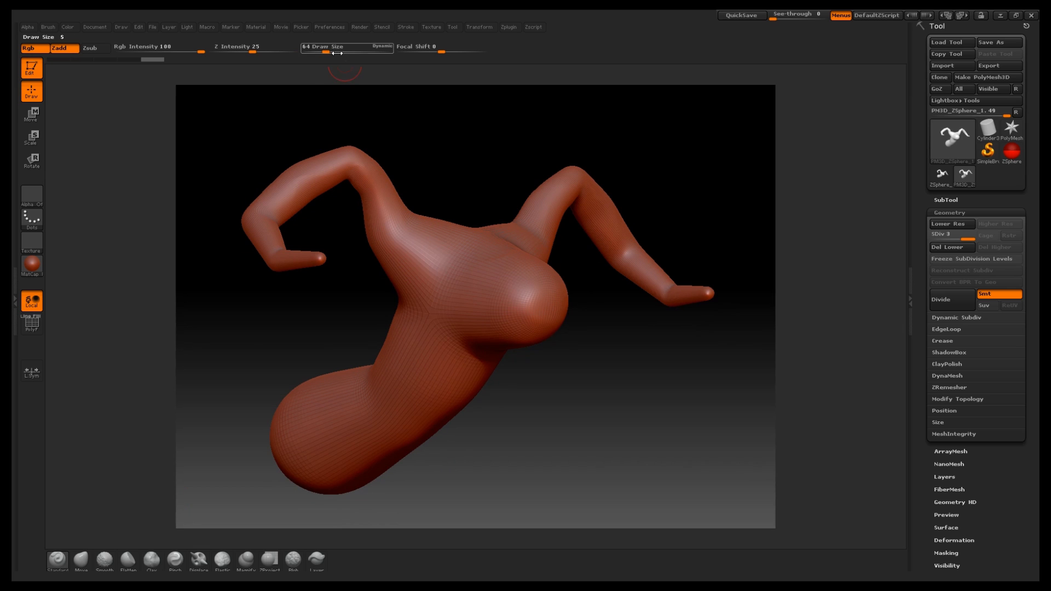
Step: Set the Standard brush's draw size to 122 and focal shift to 12, and enlarge the draw size further to 166
{"action": "left_click_drag", "start_coordinate": [330, 50], "coordinate": [333, 51]}
{"action": "left_click_drag", "start_coordinate": [441, 50], "coordinate": [451, 48]}
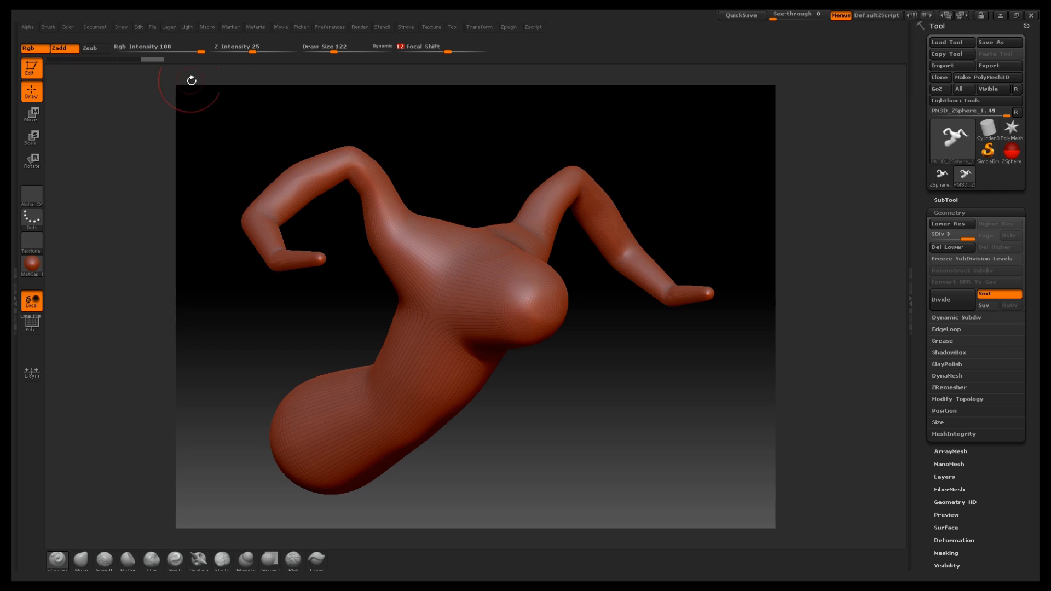
{"action": "left_click_drag", "start_coordinate": [444, 173], "coordinate": [444, 180], "text": "alt"}
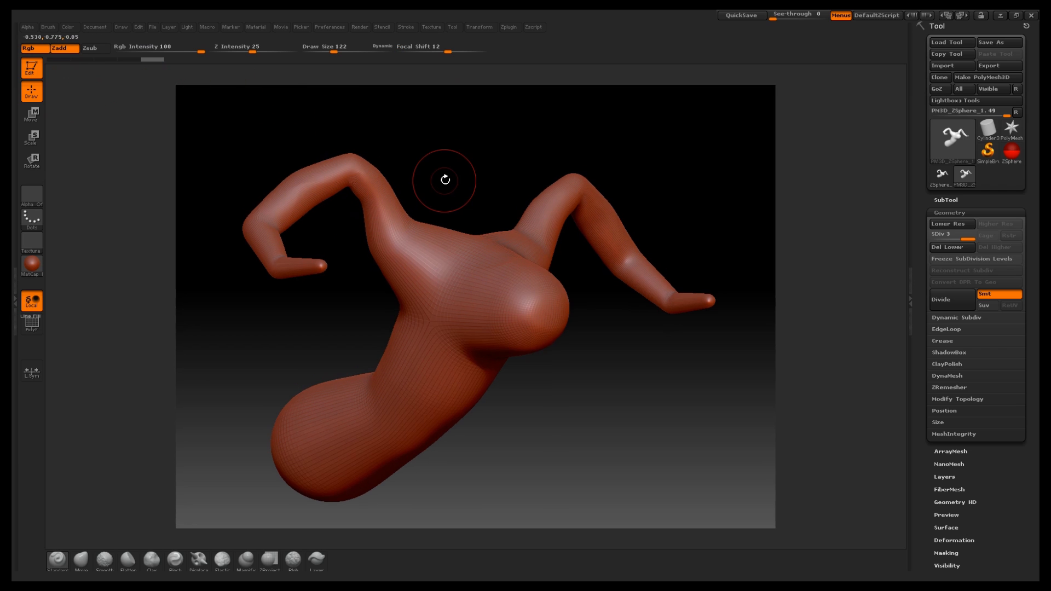
{"action": "key", "text": "bracketright"}
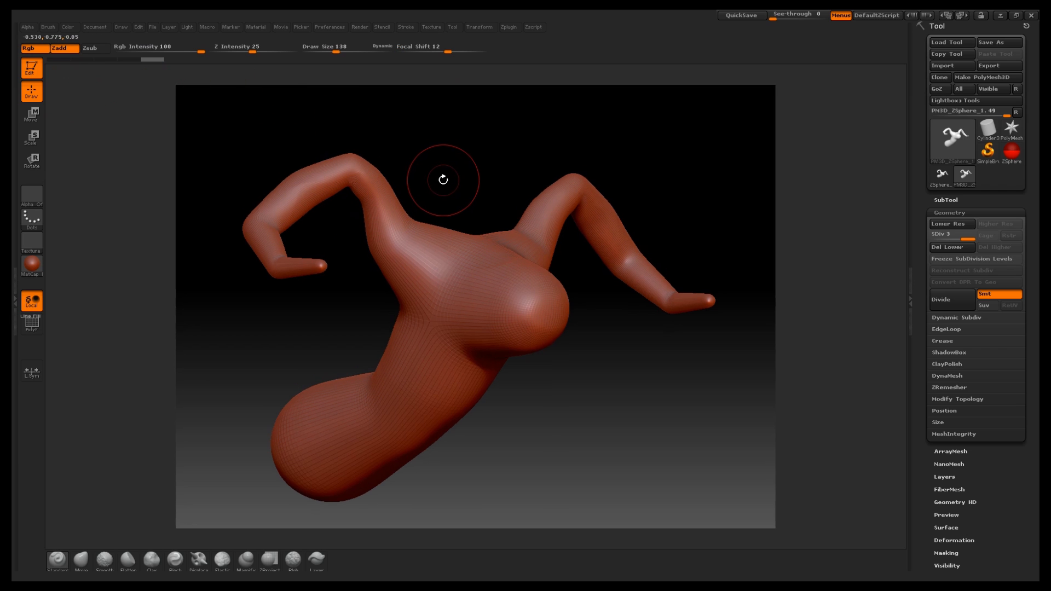
{"action": "key", "text": "bracketright"}
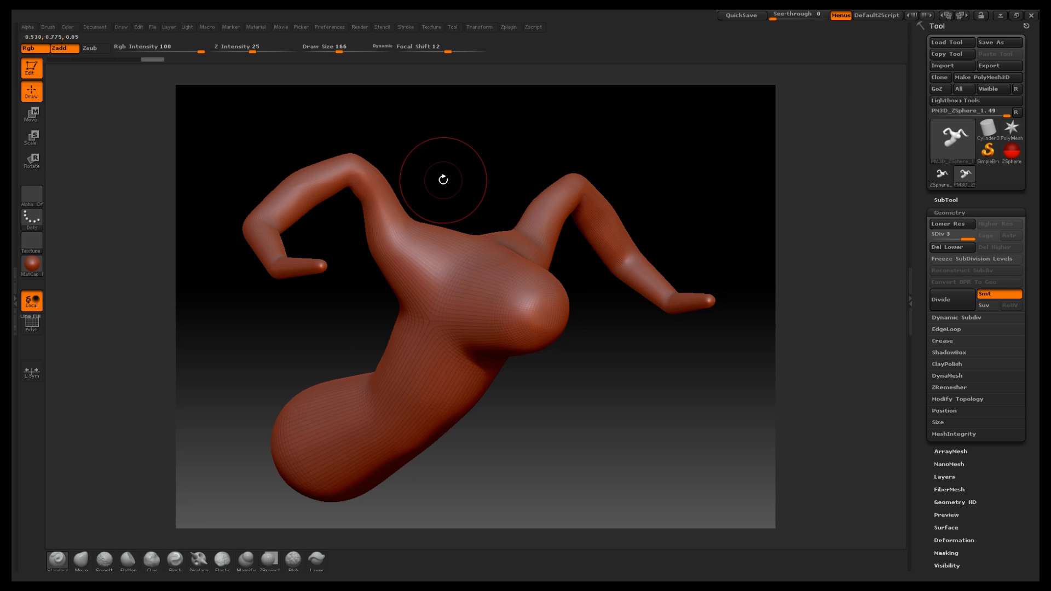
Step: Try smaller and larger draw sizes for the Standard brush and settle on 238
{"action": "key", "text": "bracketright"}
{"action": "key", "text": "bracketleft"}
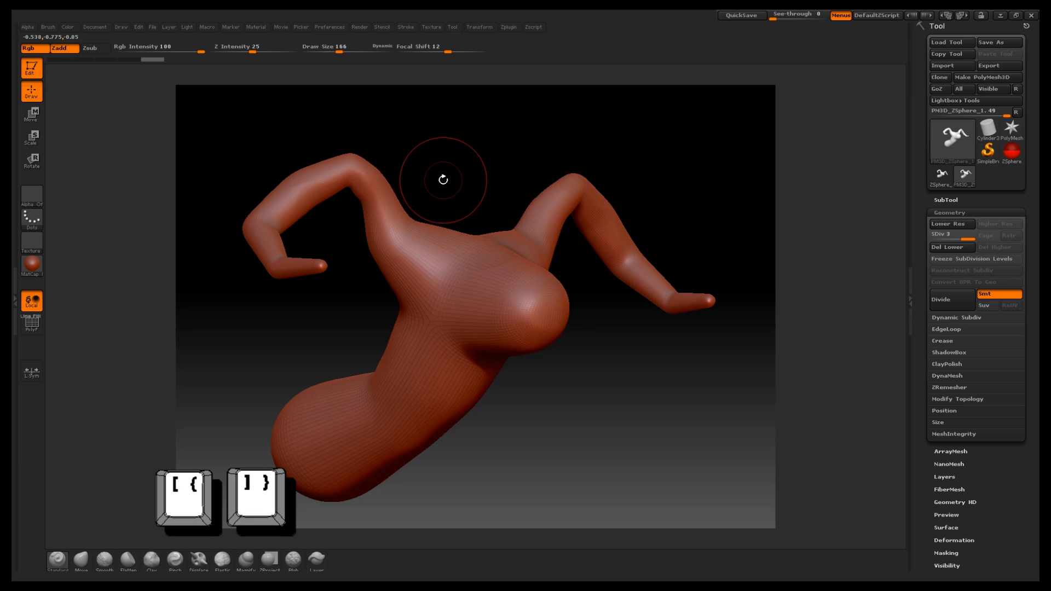
{"action": "key", "text": "bracketright"}
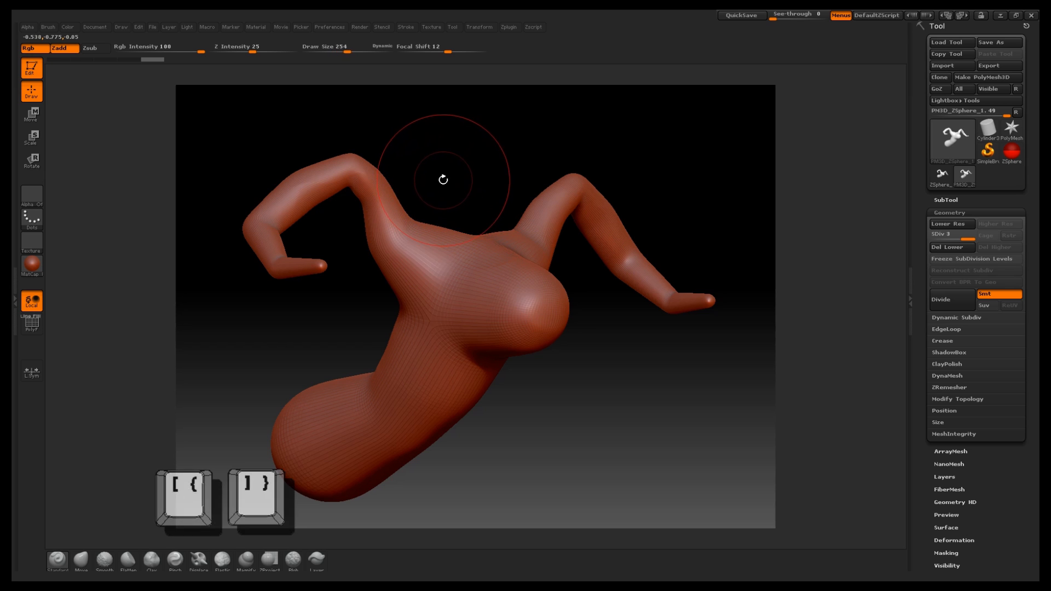
{"action": "key", "text": "bracketleft"}
{"action": "key", "text": "bracketleft"}
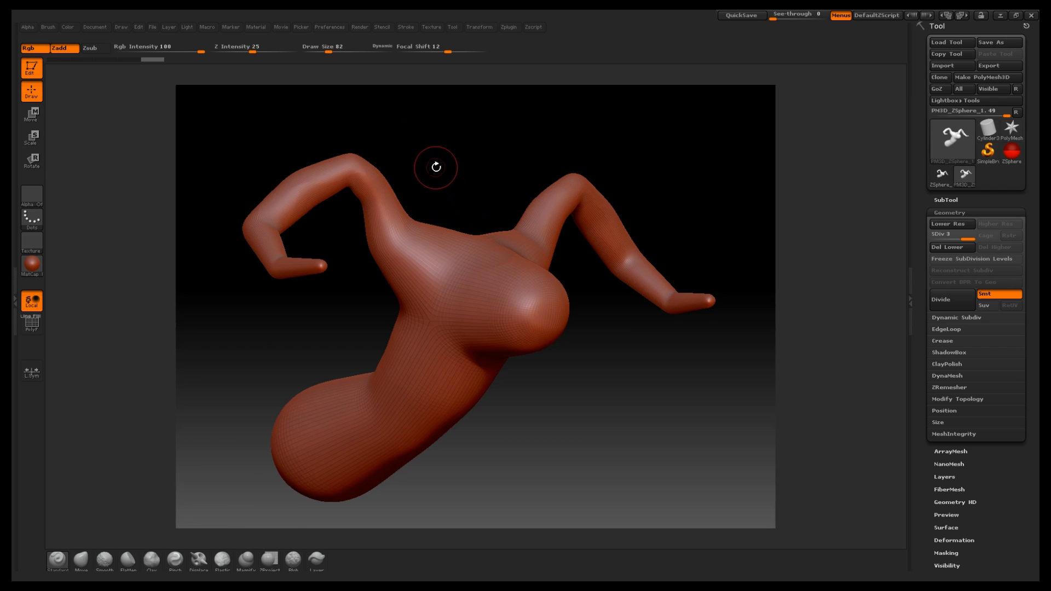
{"action": "key", "text": "bracketright"}
{"action": "key", "text": "bracketright"}
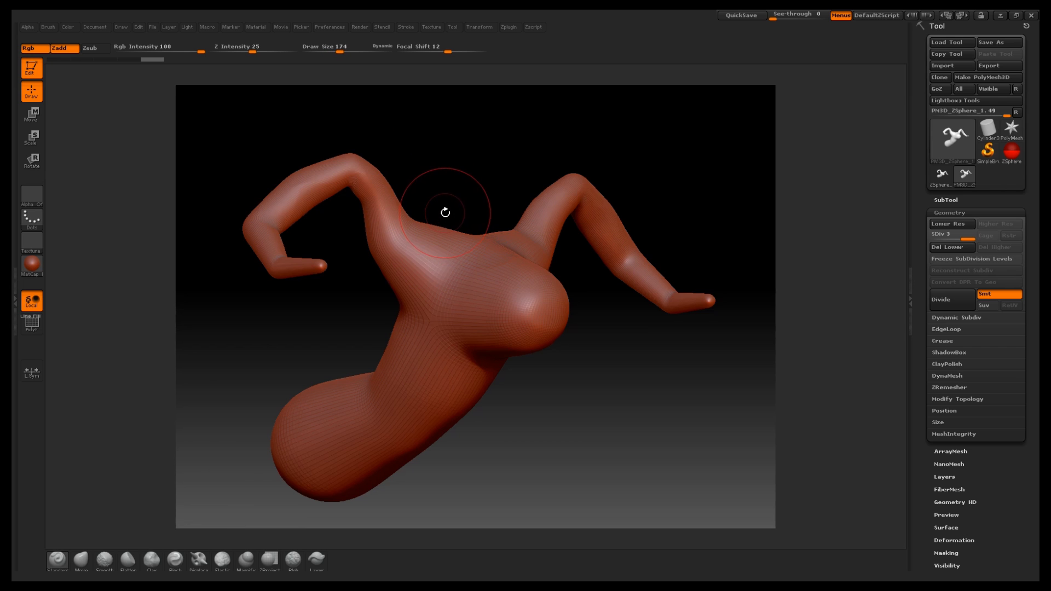
{"action": "key", "text": "bracketright"}
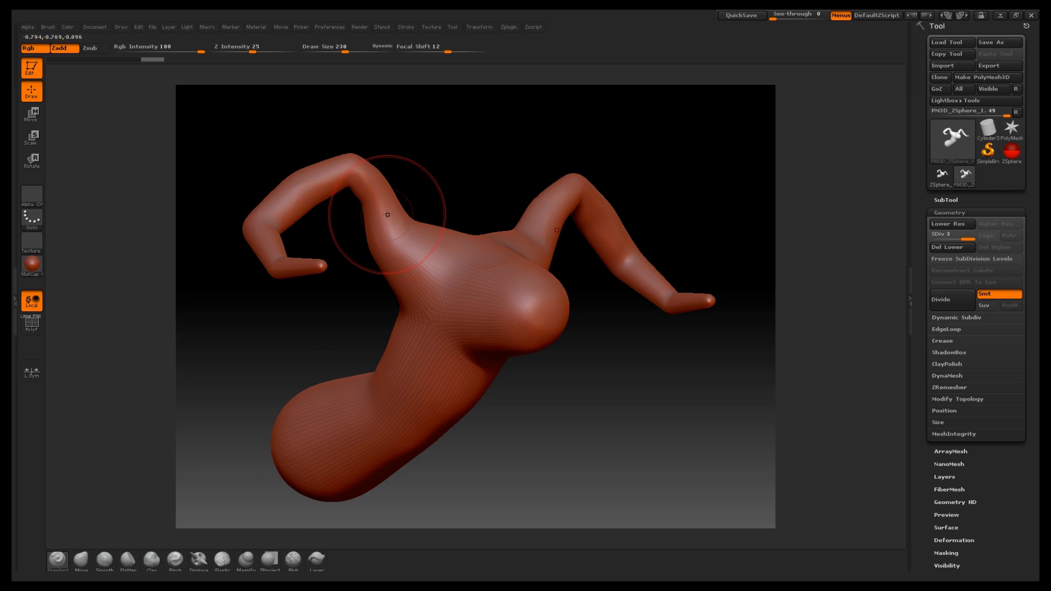
Step: Smooth the joint between the mirrored arms and torso, and the side of the lower body
{"action": "mouse_move", "coordinate": [376, 182]}
{"action": "left_mouse_down", "text": "shift"}
{"action": "mouse_move", "coordinate": [351, 171]}
{"action": "mouse_move", "coordinate": [295, 192]}
{"action": "mouse_move", "coordinate": [266, 233]}
{"action": "mouse_move", "coordinate": [326, 179]}
{"action": "mouse_move", "coordinate": [381, 200]}
{"action": "mouse_move", "coordinate": [490, 270]}
{"action": "left_mouse_up", "text": "shift"}
{"action": "mouse_move", "coordinate": [651, 383]}
{"action": "left_mouse_down"}
{"action": "mouse_move", "coordinate": [587, 424]}
{"action": "mouse_move", "coordinate": [628, 382]}
{"action": "mouse_move", "coordinate": [598, 392]}
{"action": "mouse_move", "coordinate": [621, 381]}
{"action": "left_mouse_up"}
{"action": "mouse_move", "coordinate": [392, 345]}
{"action": "left_mouse_down", "text": "shift"}
{"action": "mouse_move", "coordinate": [377, 357]}
{"action": "mouse_move", "coordinate": [414, 318]}
{"action": "mouse_move", "coordinate": [405, 337]}
{"action": "left_mouse_up", "text": "shift"}
{"action": "mouse_move", "coordinate": [582, 446]}
{"action": "left_mouse_down"}
{"action": "mouse_move", "coordinate": [608, 390]}
{"action": "mouse_move", "coordinate": [592, 393]}
{"action": "left_mouse_up"}
{"action": "mouse_move", "coordinate": [618, 382]}
{"action": "left_mouse_down"}
{"action": "mouse_move", "coordinate": [591, 388]}
{"action": "mouse_move", "coordinate": [504, 305]}
{"action": "left_mouse_up"}
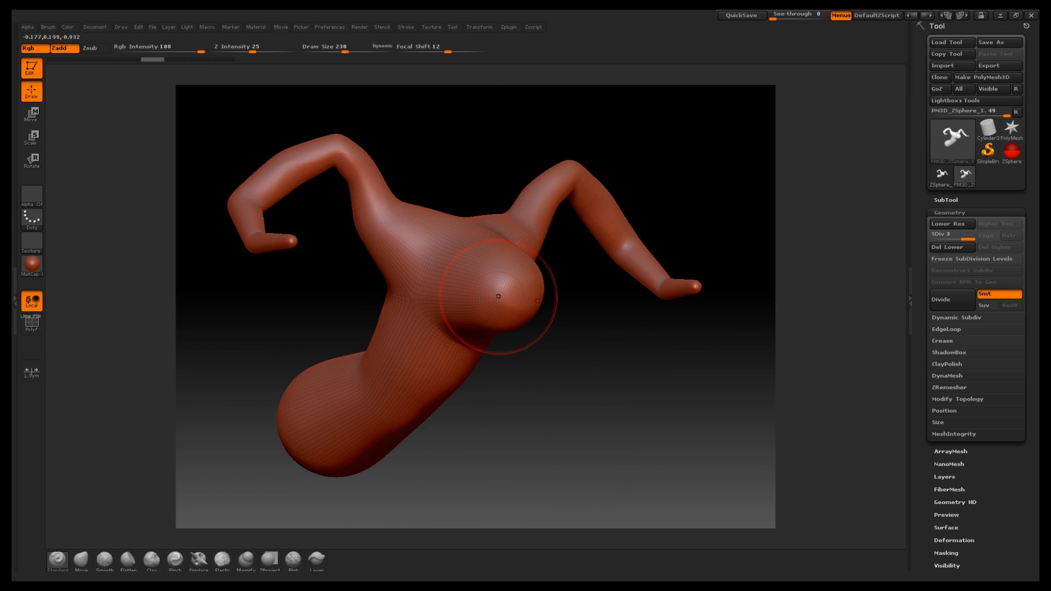
{"action": "key", "text": "shift"}
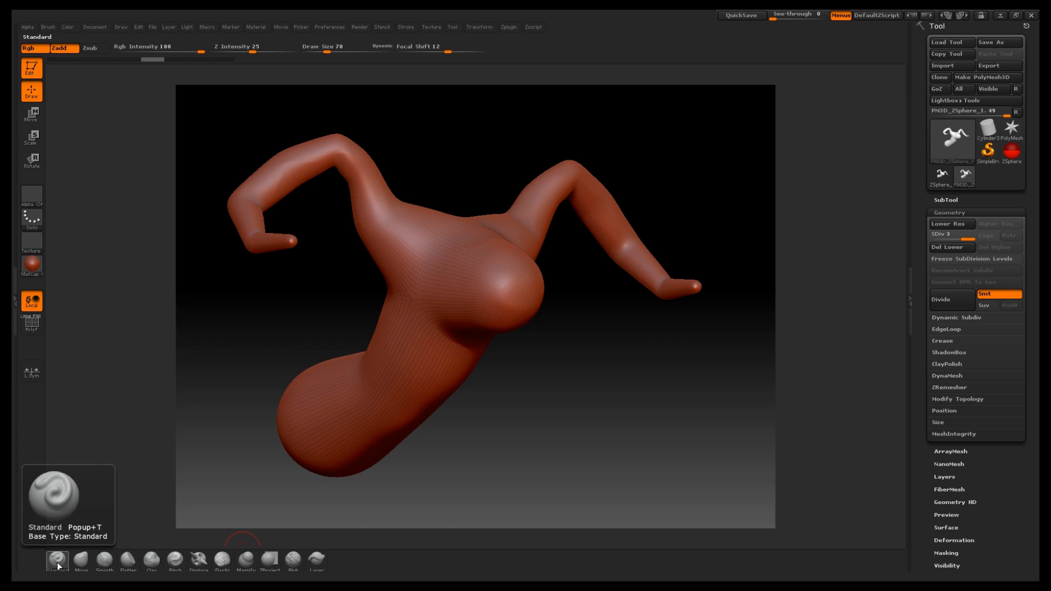
Step: Examine the mesh surface of the torso up close, and frame the whole model again
{"action": "left_click_drag", "start_coordinate": [460, 176], "coordinate": [479, 174]}
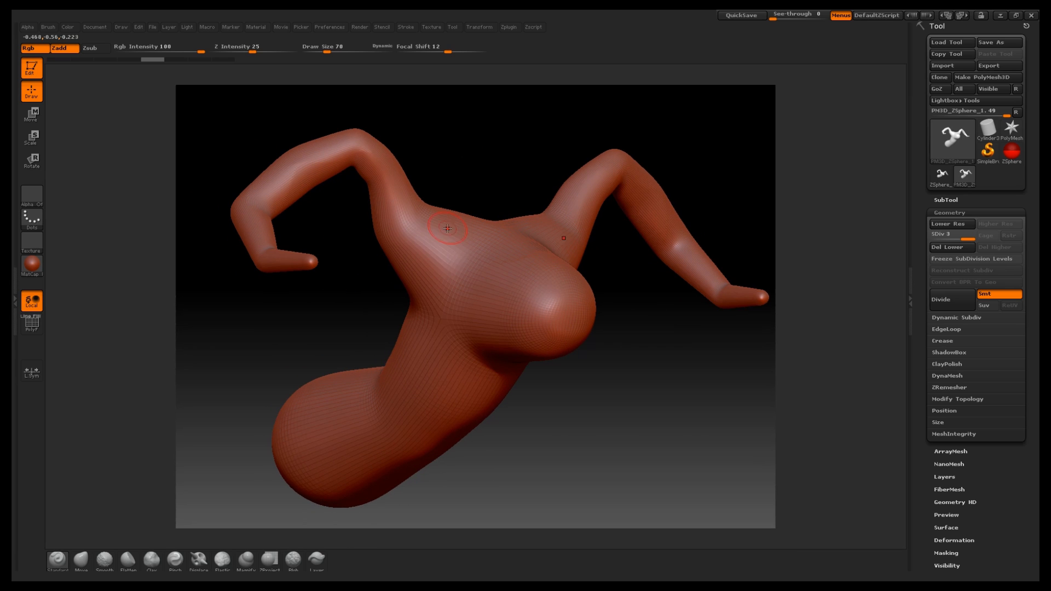
{"action": "left_click_drag", "start_coordinate": [486, 180], "coordinate": [433, 199]}
{"action": "mouse_move", "coordinate": [284, 377]}
{"action": "left_mouse_down"}
{"action": "mouse_move", "coordinate": [312, 352]}
{"action": "mouse_move", "coordinate": [274, 363]}
{"action": "mouse_move", "coordinate": [270, 376]}
{"action": "mouse_move", "coordinate": [281, 373]}
{"action": "left_mouse_up"}
{"action": "mouse_move", "coordinate": [703, 371]}
{"action": "left_mouse_down"}
{"action": "mouse_move", "coordinate": [702, 356]}
{"action": "mouse_move", "coordinate": [700, 368]}
{"action": "left_mouse_up"}
{"action": "left_click_drag", "start_coordinate": [731, 453], "coordinate": [780, 484], "text": "alt"}
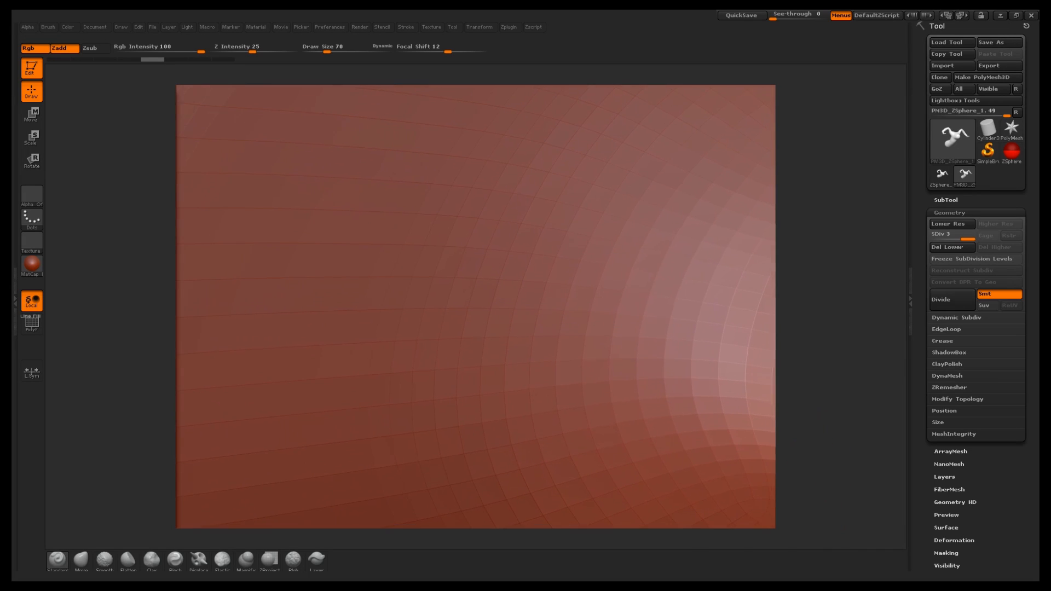
{"action": "left_click_drag", "start_coordinate": [837, 298], "coordinate": [849, 265], "text": "alt"}
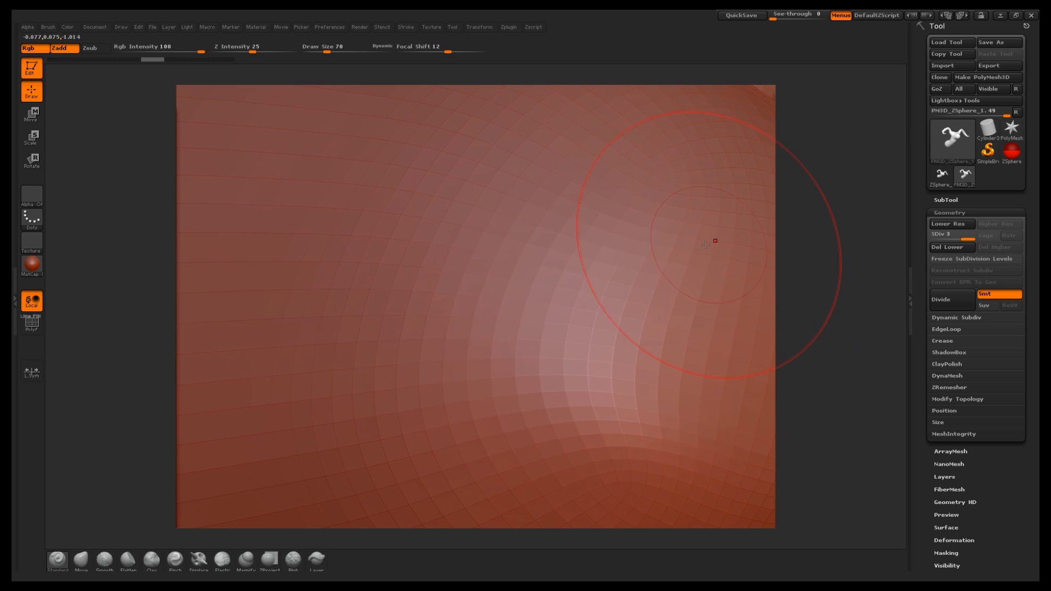
{"action": "key", "text": "f"}
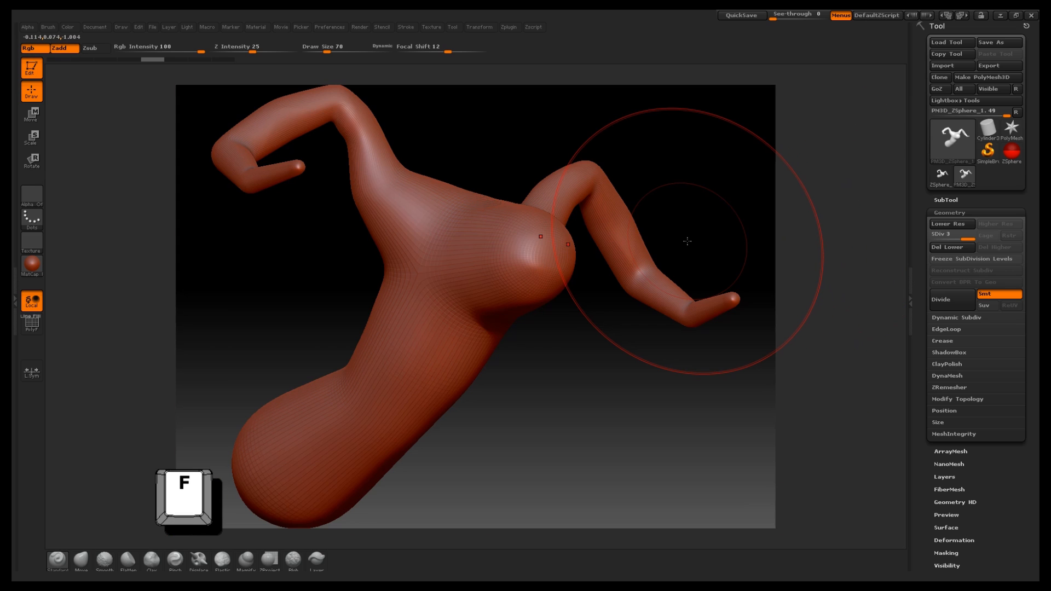
Step: Set the Standard brush's draw size to 56 and Z intensity to 13, and sculpt mirrored ridges from the shoulders down the chest
{"action": "left_click_drag", "start_coordinate": [708, 190], "coordinate": [558, 153]}
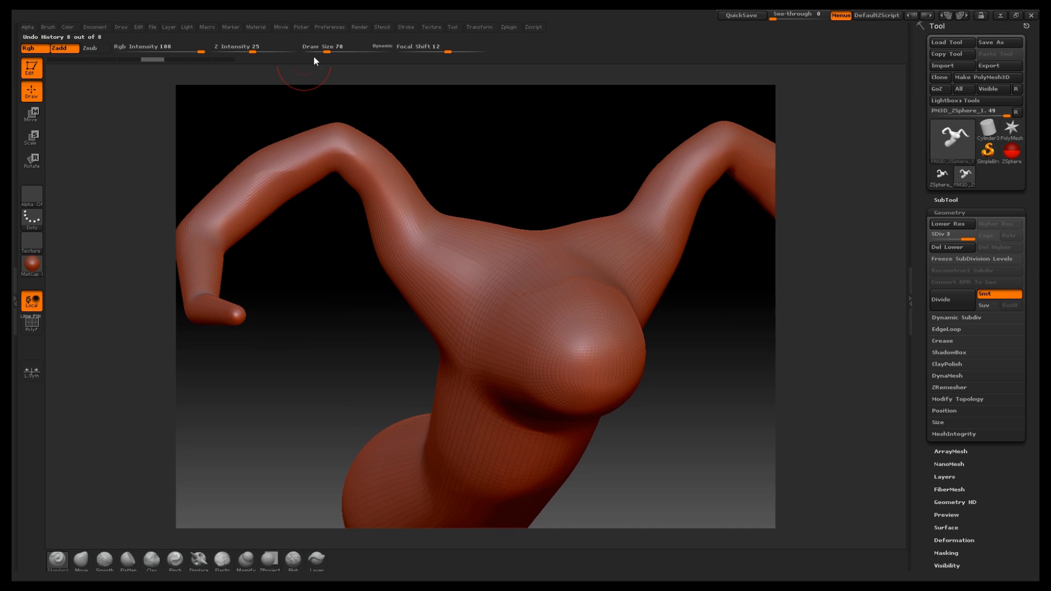
{"action": "left_click_drag", "start_coordinate": [327, 47], "coordinate": [325, 46]}
{"action": "left_click_drag", "start_coordinate": [252, 49], "coordinate": [243, 49]}
{"action": "left_click", "coordinate": [67, 562]}
{"action": "left_click_drag", "start_coordinate": [418, 215], "coordinate": [477, 282]}
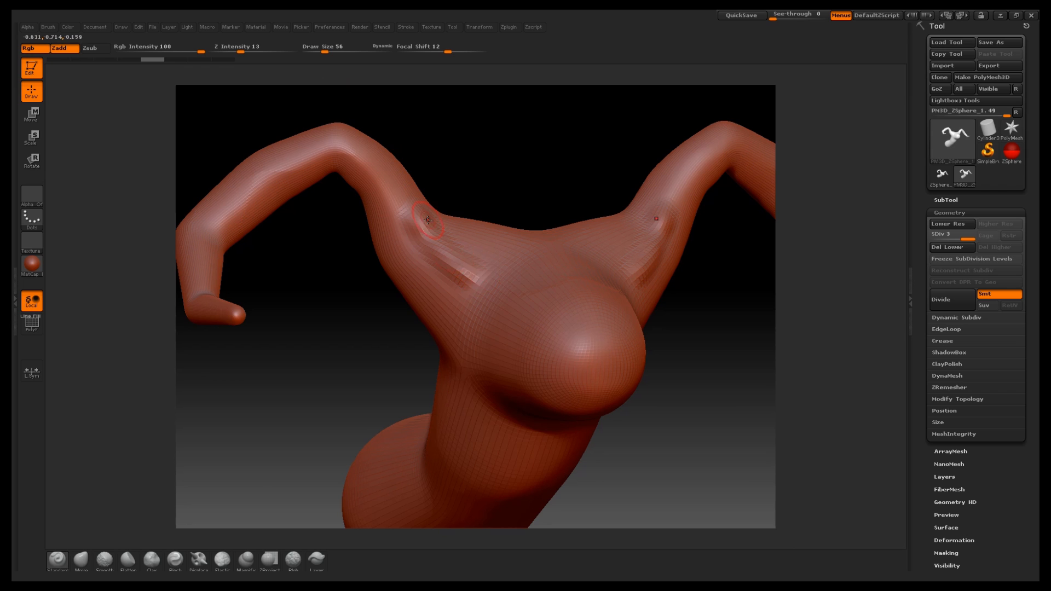
Step: Lower the Z intensity to 6 and build up folds across the chest and the area between the shoulders with a larger brush
{"action": "left_click_drag", "start_coordinate": [241, 49], "coordinate": [228, 49]}
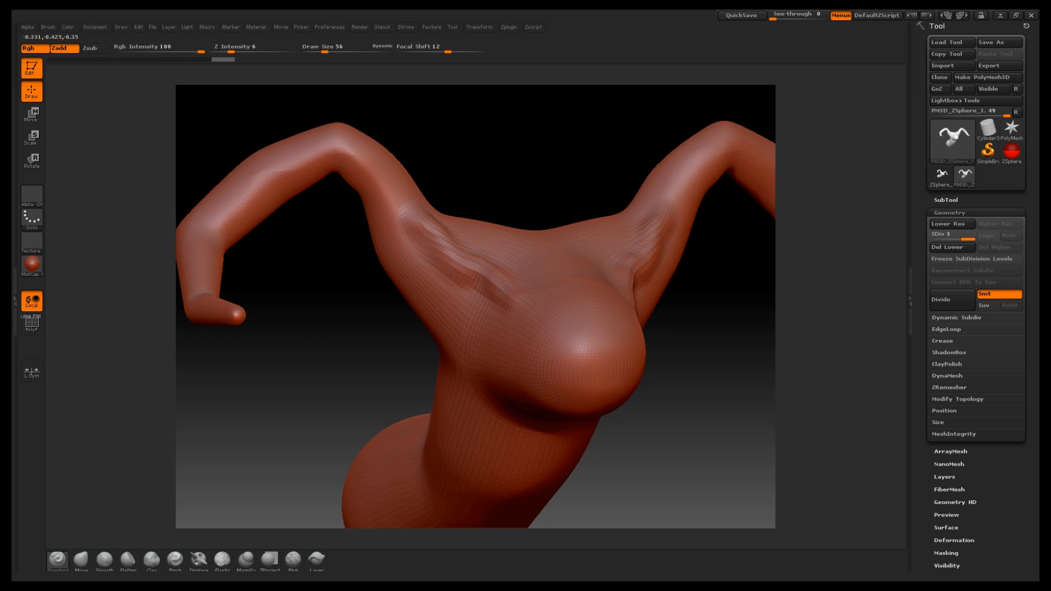
{"action": "left_click_drag", "start_coordinate": [521, 132], "coordinate": [520, 175]}
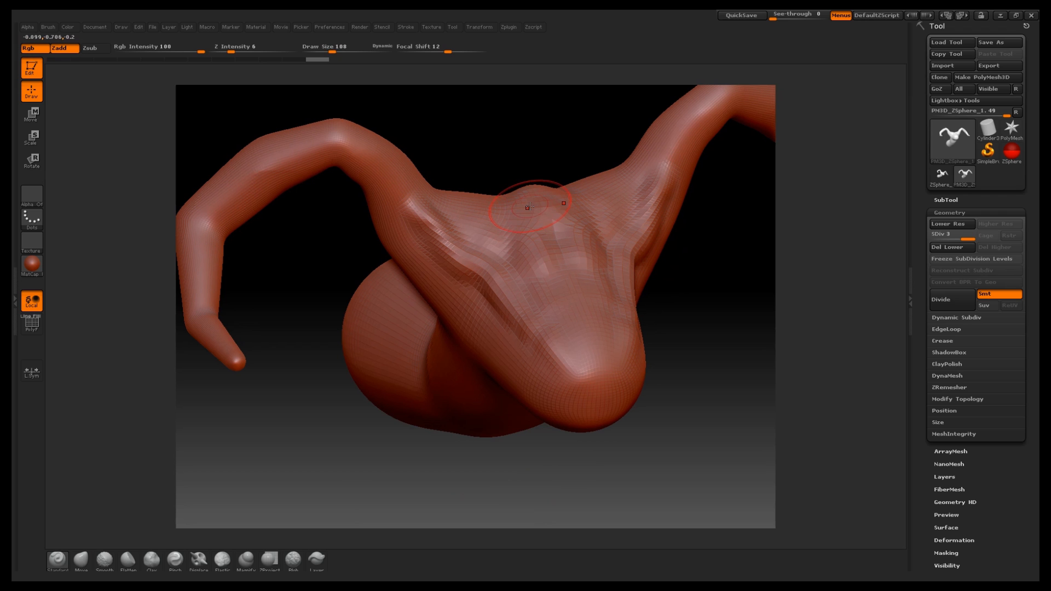
{"action": "mouse_move", "coordinate": [514, 202]}
{"action": "left_mouse_down"}
{"action": "mouse_move", "coordinate": [486, 201]}
{"action": "mouse_move", "coordinate": [476, 213]}
{"action": "left_mouse_up"}
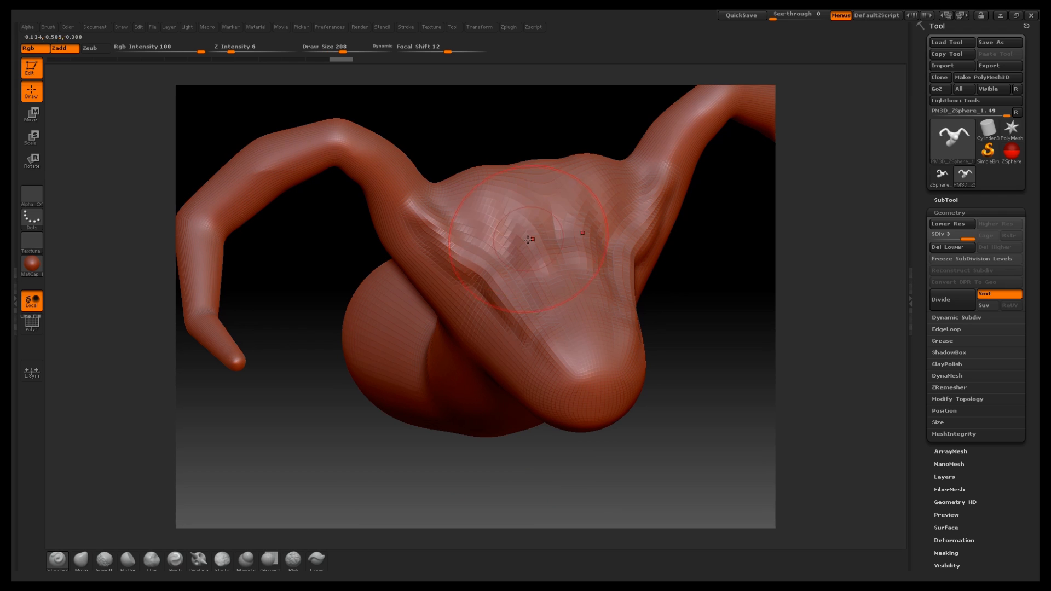
{"action": "left_click_drag", "start_coordinate": [530, 237], "coordinate": [535, 244]}
Step: Smooth the upper back, set the Z intensity to 4 and build up the back lightly with the Standard brush
{"action": "mouse_move", "coordinate": [663, 314]}
{"action": "left_mouse_down"}
{"action": "mouse_move", "coordinate": [697, 295]}
{"action": "mouse_move", "coordinate": [739, 216]}
{"action": "mouse_move", "coordinate": [678, 195]}
{"action": "mouse_move", "coordinate": [706, 206]}
{"action": "mouse_move", "coordinate": [706, 223]}
{"action": "mouse_move", "coordinate": [655, 214]}
{"action": "mouse_move", "coordinate": [638, 162]}
{"action": "left_mouse_up"}
{"action": "mouse_move", "coordinate": [482, 230]}
{"action": "left_mouse_down", "text": "shift"}
{"action": "mouse_move", "coordinate": [434, 211]}
{"action": "mouse_move", "coordinate": [500, 179]}
{"action": "mouse_move", "coordinate": [489, 204]}
{"action": "left_mouse_up", "text": "shift"}
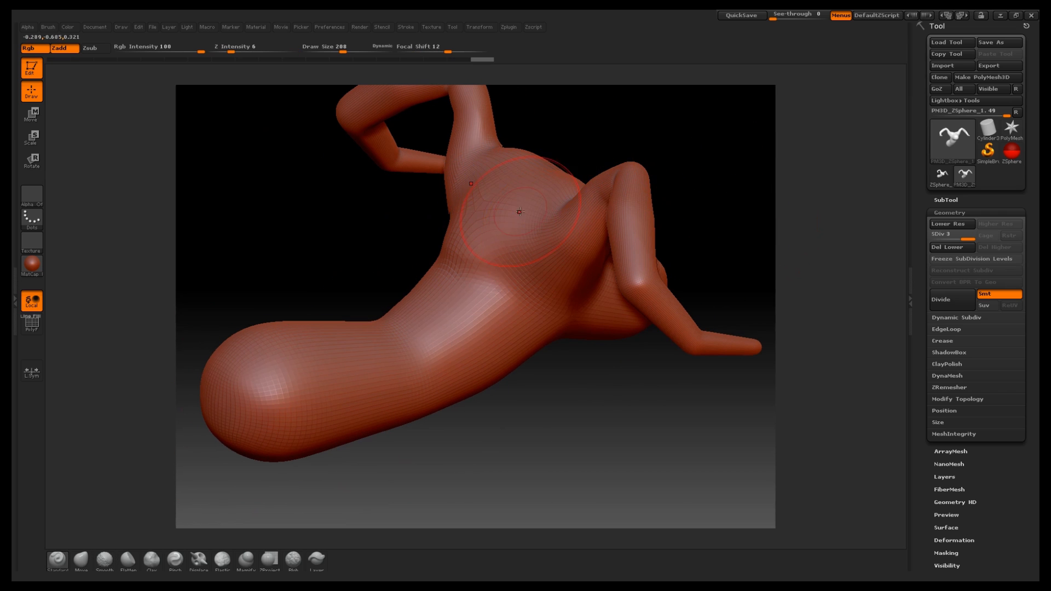
{"action": "left_click", "coordinate": [227, 50]}
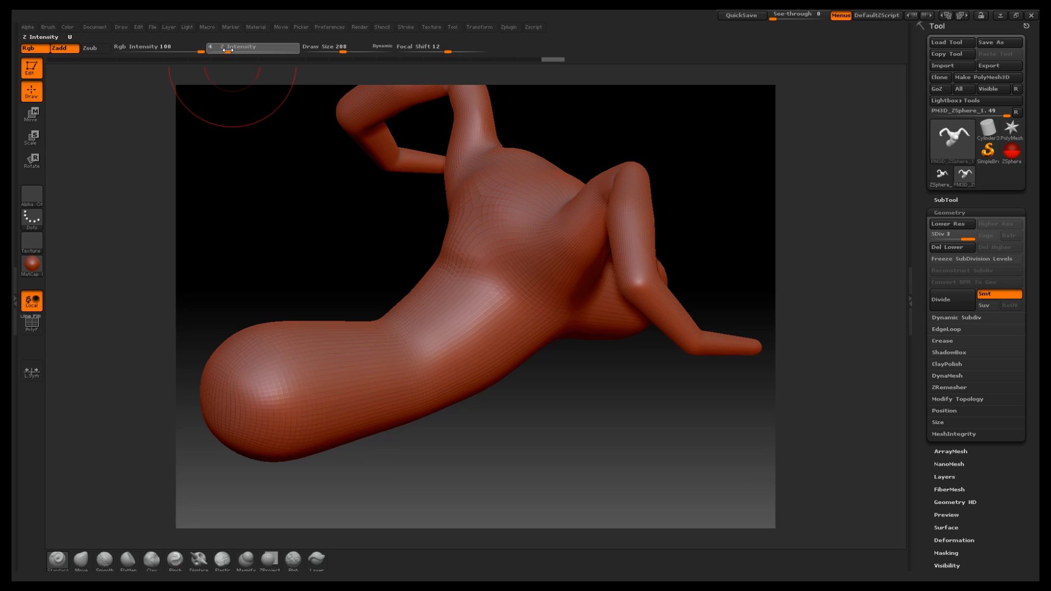
{"action": "left_click_drag", "start_coordinate": [500, 229], "coordinate": [488, 210]}
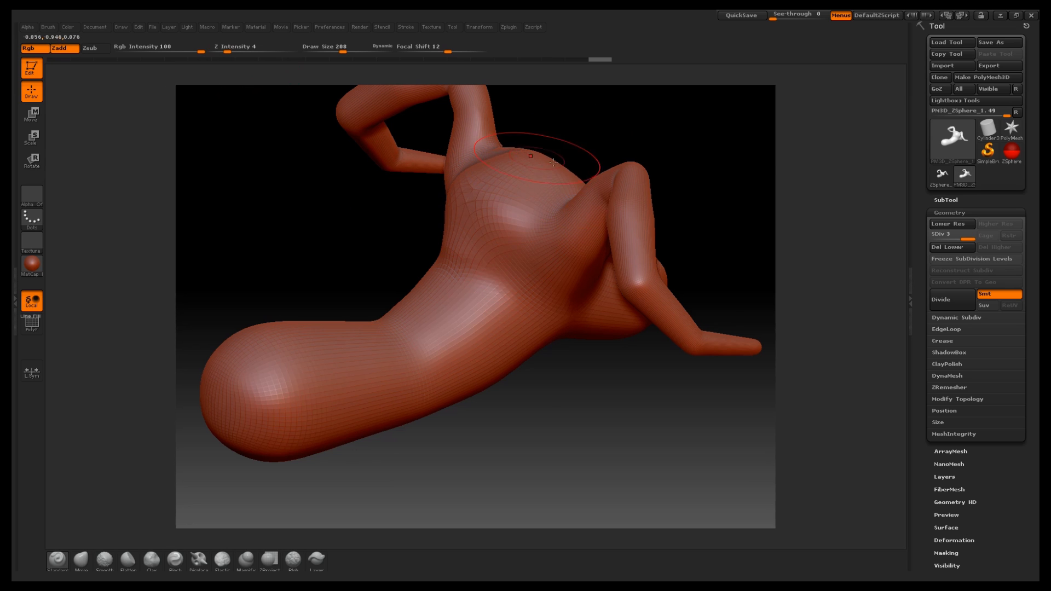
Step: Select the Move brush, enlarge its draw size to 420 and reshape the thick tail end of the body in profile
{"action": "left_click_drag", "start_coordinate": [661, 153], "coordinate": [647, 154]}
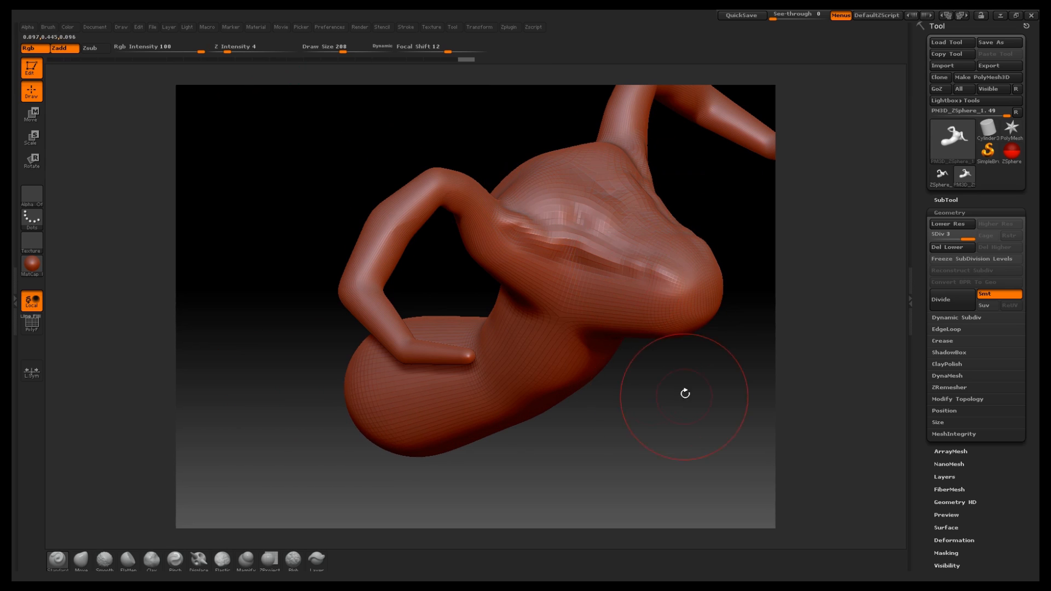
{"action": "left_click_drag", "start_coordinate": [684, 398], "coordinate": [678, 368]}
{"action": "mouse_move", "coordinate": [687, 427]}
{"action": "left_mouse_down"}
{"action": "mouse_move", "coordinate": [697, 394]}
{"action": "mouse_move", "coordinate": [722, 394]}
{"action": "left_mouse_up"}
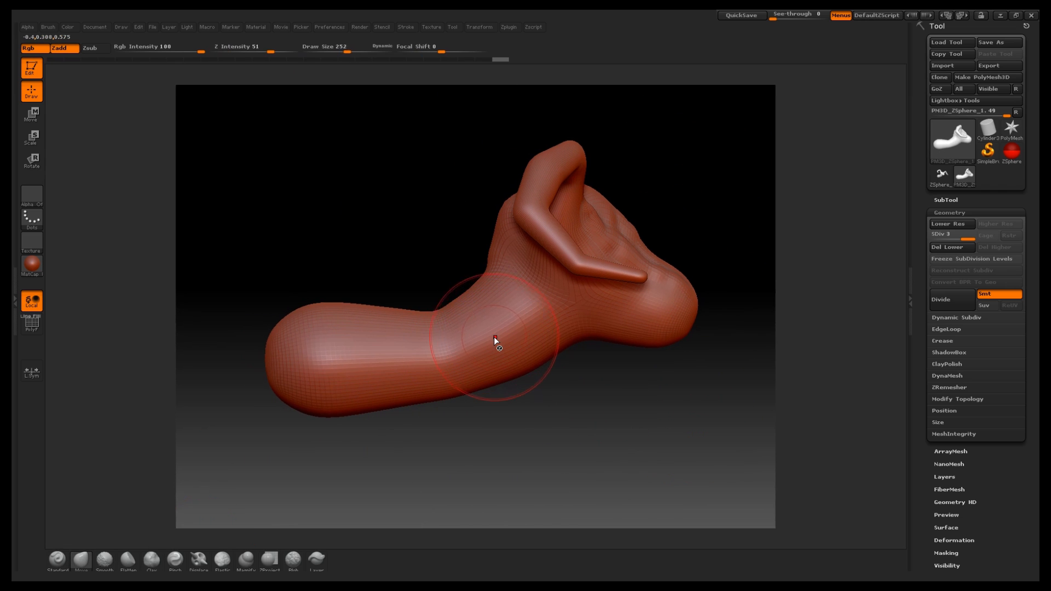
{"action": "key", "text": "bracketright"}
{"action": "key", "text": "bracketright"}
{"action": "mouse_move", "coordinate": [366, 333]}
{"action": "left_mouse_down"}
{"action": "mouse_move", "coordinate": [365, 345]}
{"action": "mouse_move", "coordinate": [310, 352]}
{"action": "left_mouse_up"}
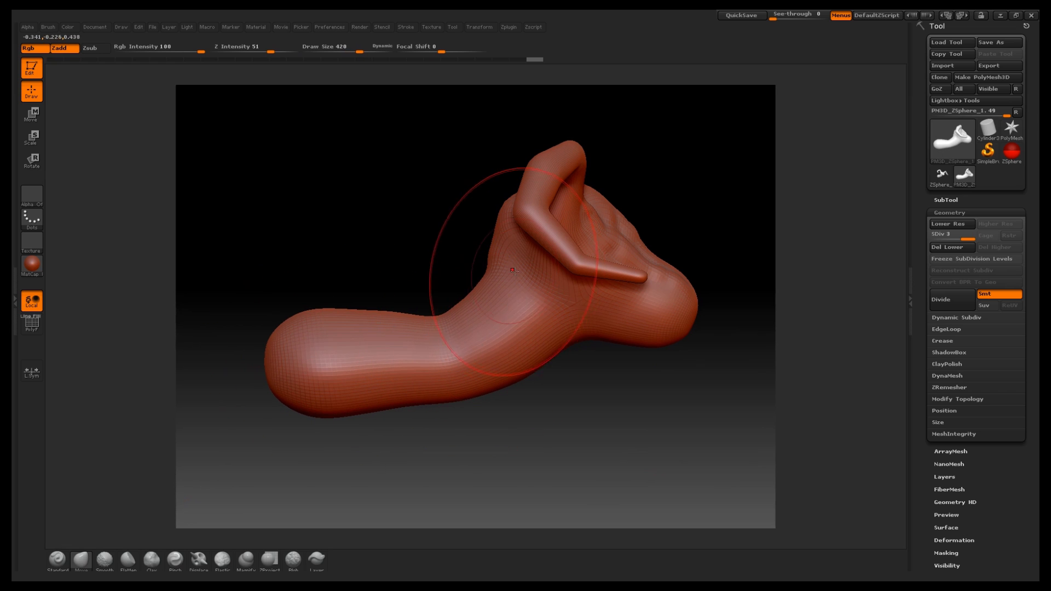
Step: Reshape the chest, belly and head end in side view with the Move brush, raising the underside of the head
{"action": "left_click_drag", "start_coordinate": [622, 216], "coordinate": [627, 211]}
{"action": "left_click_drag", "start_coordinate": [597, 333], "coordinate": [591, 316]}
{"action": "left_click_drag", "start_coordinate": [692, 287], "coordinate": [692, 278]}
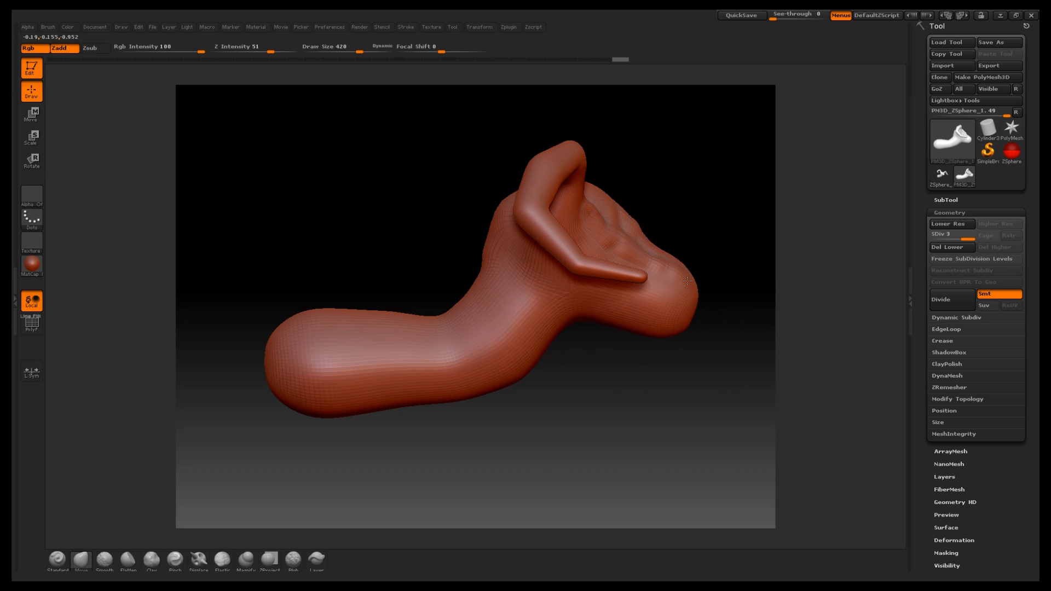
{"action": "left_click_drag", "start_coordinate": [663, 314], "coordinate": [662, 307]}
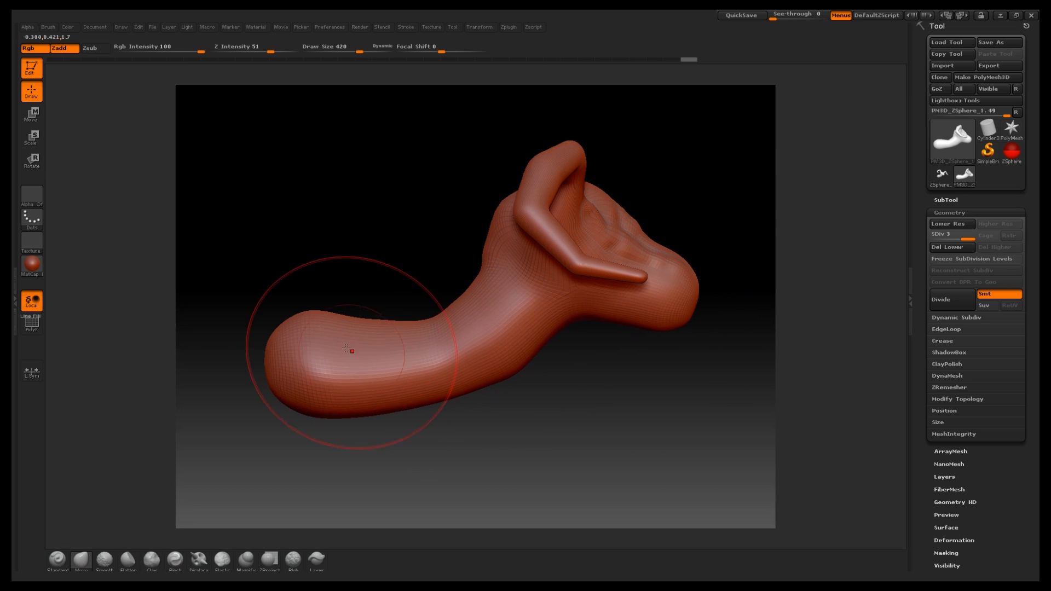
{"action": "left_click_drag", "start_coordinate": [327, 317], "coordinate": [375, 297]}
Step: Reshape the mirrored arms with the Move brush from several angles, reducing the draw size to 283 for the shoulder area
{"action": "mouse_move", "coordinate": [415, 213]}
{"action": "left_mouse_down"}
{"action": "mouse_move", "coordinate": [411, 228]}
{"action": "mouse_move", "coordinate": [398, 211]}
{"action": "left_mouse_up"}
{"action": "left_click_drag", "start_coordinate": [427, 149], "coordinate": [465, 159], "text": "alt"}
{"action": "left_click_drag", "start_coordinate": [393, 190], "coordinate": [389, 173]}
{"action": "left_click_drag", "start_coordinate": [362, 205], "coordinate": [356, 208]}
{"action": "mouse_move", "coordinate": [341, 167]}
{"action": "left_mouse_down"}
{"action": "mouse_move", "coordinate": [497, 122]}
{"action": "mouse_move", "coordinate": [522, 134]}
{"action": "mouse_move", "coordinate": [531, 155]}
{"action": "mouse_move", "coordinate": [521, 112]}
{"action": "left_mouse_up"}
{"action": "left_click_drag", "start_coordinate": [436, 217], "coordinate": [449, 210]}
{"action": "left_click_drag", "start_coordinate": [403, 160], "coordinate": [408, 147]}
{"action": "left_click_drag", "start_coordinate": [306, 214], "coordinate": [330, 225]}
{"action": "left_click_drag", "start_coordinate": [297, 268], "coordinate": [306, 274]}
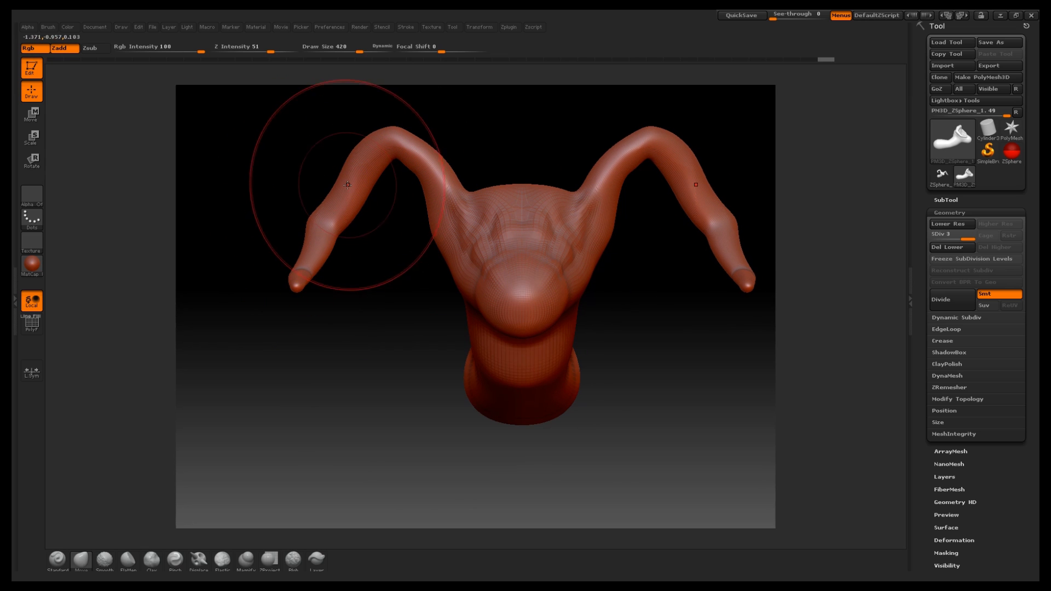
{"action": "left_click_drag", "start_coordinate": [359, 51], "coordinate": [347, 51]}
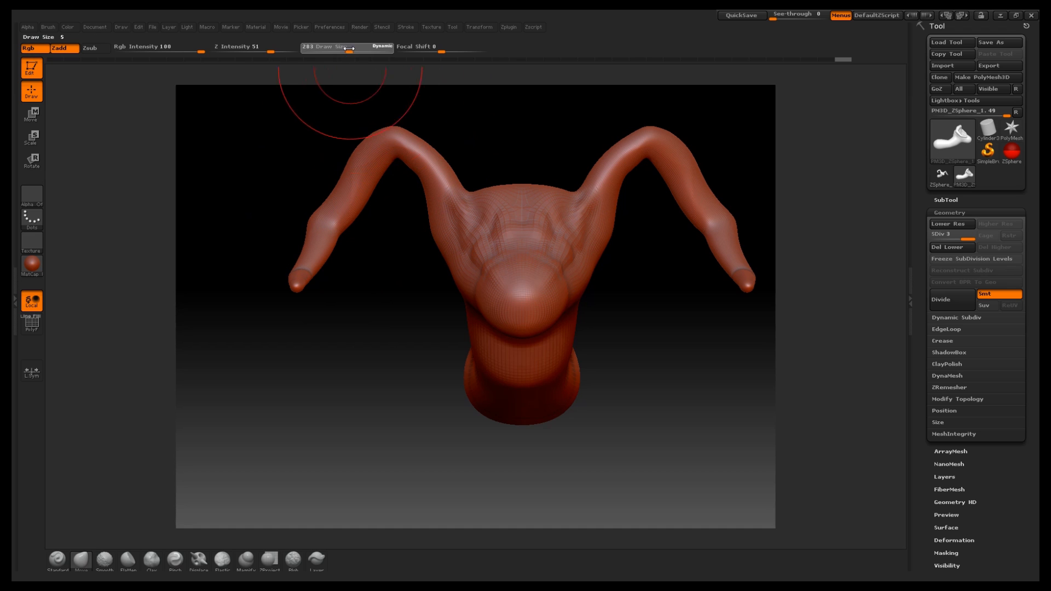
{"action": "left_click_drag", "start_coordinate": [460, 188], "coordinate": [507, 176]}
Step: Select the Standard brush, set the Z intensity to 6 and build up a mirrored ridge along the lower sides of the chest
{"action": "mouse_move", "coordinate": [613, 129]}
{"action": "left_mouse_down"}
{"action": "mouse_move", "coordinate": [695, 156]}
{"action": "mouse_move", "coordinate": [715, 180]}
{"action": "mouse_move", "coordinate": [696, 186]}
{"action": "left_mouse_up"}
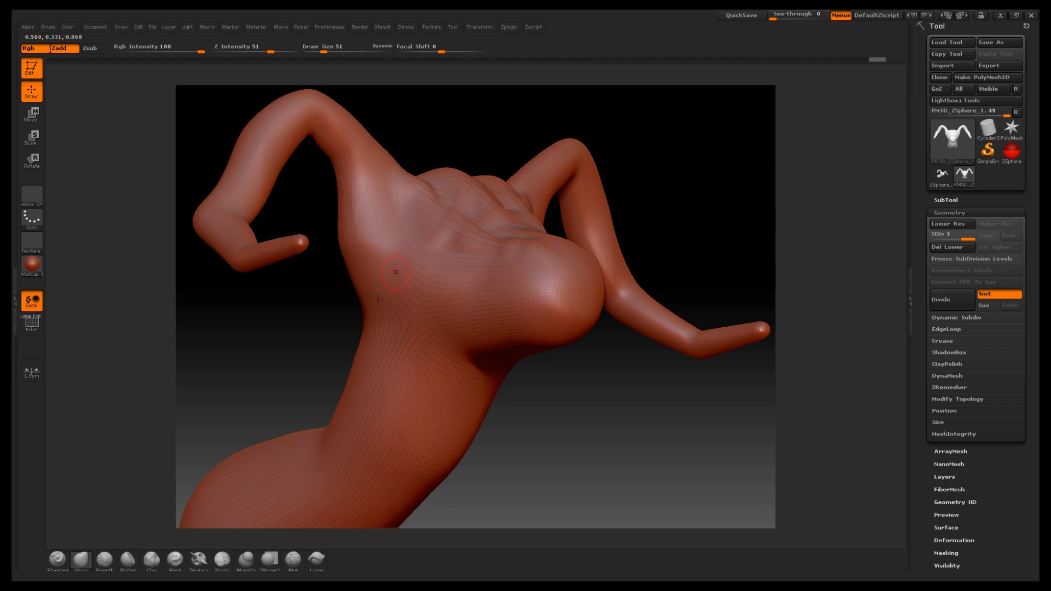
{"action": "left_click", "coordinate": [57, 558]}
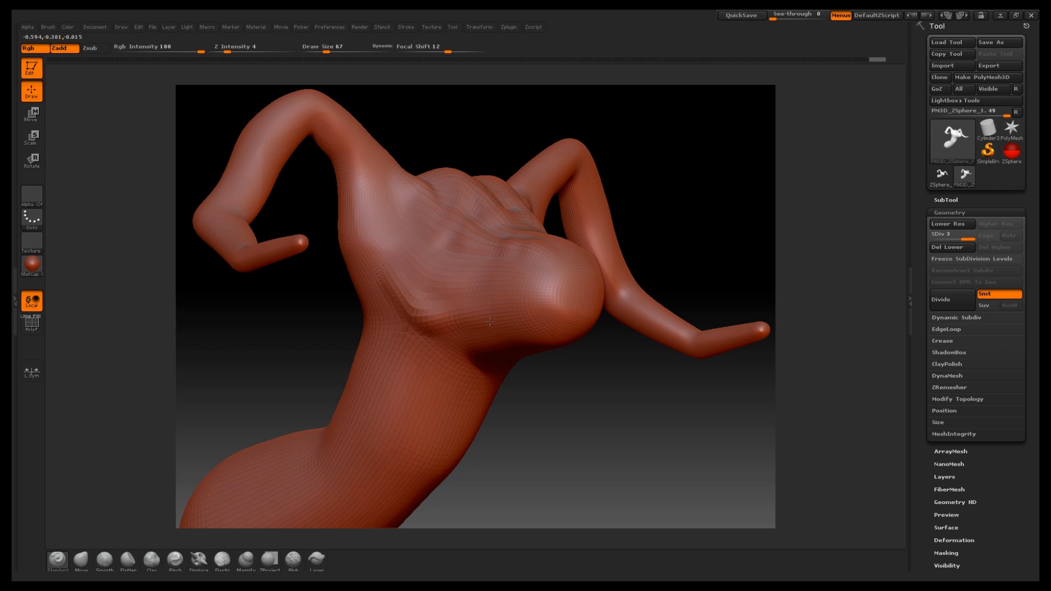
{"action": "left_click_drag", "start_coordinate": [227, 48], "coordinate": [231, 47]}
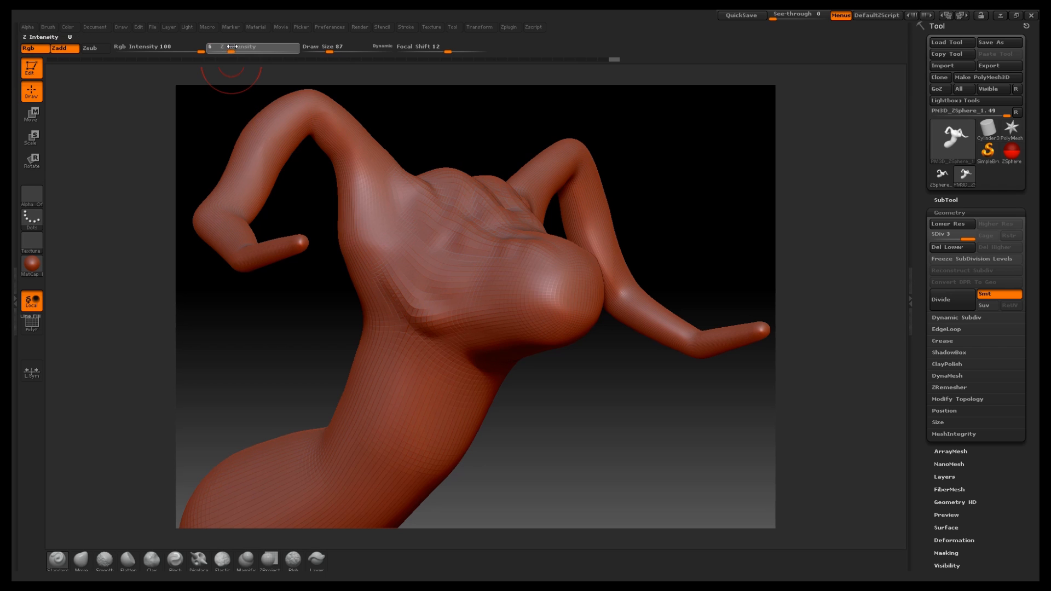
{"action": "mouse_move", "coordinate": [392, 276]}
{"action": "left_mouse_down"}
{"action": "mouse_move", "coordinate": [405, 301]}
{"action": "mouse_move", "coordinate": [470, 304]}
{"action": "mouse_move", "coordinate": [520, 292]}
{"action": "left_mouse_up"}
{"action": "left_click_drag", "start_coordinate": [621, 367], "coordinate": [620, 382]}
{"action": "left_click_drag", "start_coordinate": [426, 276], "coordinate": [497, 281]}
{"action": "mouse_move", "coordinate": [633, 362]}
{"action": "left_mouse_down"}
{"action": "mouse_move", "coordinate": [626, 354]}
{"action": "mouse_move", "coordinate": [646, 350]}
{"action": "left_mouse_up"}
{"action": "left_click_drag", "start_coordinate": [437, 210], "coordinate": [485, 241]}
Step: Smooth the underside of the mirrored ridges where the chest meets the belly
{"action": "mouse_move", "coordinate": [685, 369]}
{"action": "left_mouse_down"}
{"action": "mouse_move", "coordinate": [670, 399]}
{"action": "mouse_move", "coordinate": [675, 235]}
{"action": "mouse_move", "coordinate": [753, 208]}
{"action": "mouse_move", "coordinate": [765, 243]}
{"action": "left_mouse_up"}
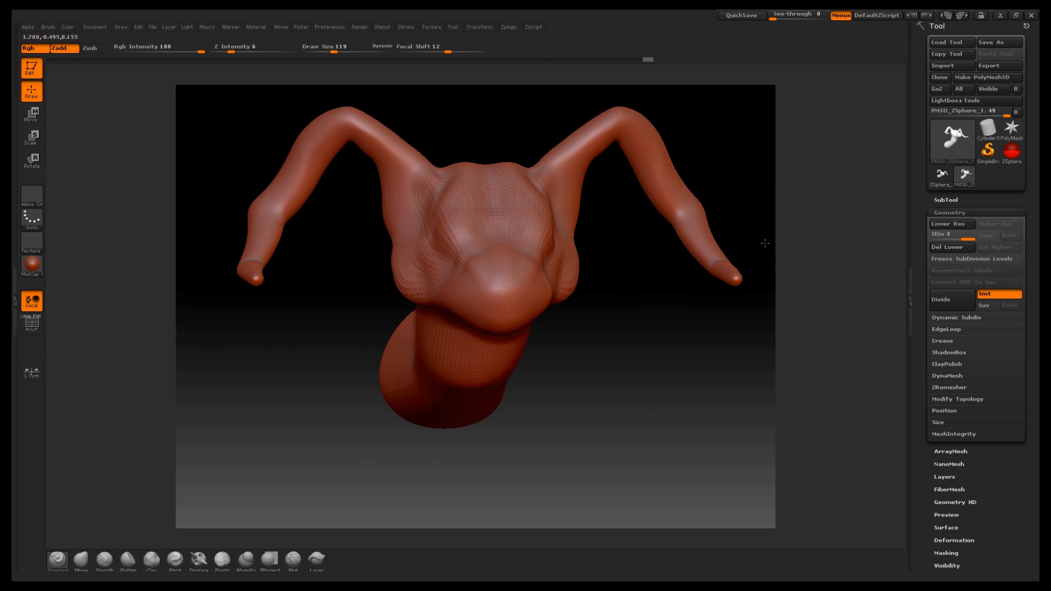
{"action": "mouse_move", "coordinate": [634, 411]}
{"action": "left_mouse_down"}
{"action": "mouse_move", "coordinate": [460, 272]}
{"action": "mouse_move", "coordinate": [464, 211]}
{"action": "mouse_move", "coordinate": [441, 218]}
{"action": "mouse_move", "coordinate": [458, 232]}
{"action": "left_mouse_up"}
{"action": "mouse_move", "coordinate": [605, 363]}
{"action": "left_mouse_down"}
{"action": "mouse_move", "coordinate": [662, 366]}
{"action": "mouse_move", "coordinate": [445, 289]}
{"action": "mouse_move", "coordinate": [465, 320]}
{"action": "mouse_move", "coordinate": [468, 284]}
{"action": "left_mouse_up"}
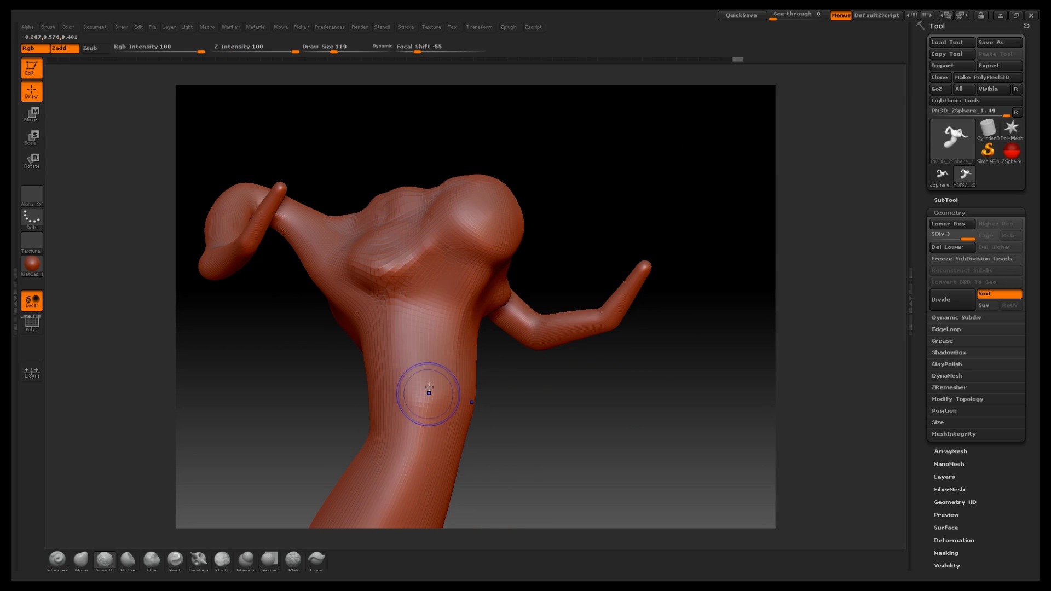
{"action": "left_click_drag", "start_coordinate": [435, 278], "coordinate": [459, 285], "text": "shift"}
Step: Sculpt raised strokes down the front of the belly toward the tail end with the Standard brush
{"action": "left_click_drag", "start_coordinate": [459, 332], "coordinate": [434, 465]}
{"action": "left_click_drag", "start_coordinate": [615, 389], "coordinate": [606, 339]}
{"action": "mouse_move", "coordinate": [482, 390]}
{"action": "left_mouse_down"}
{"action": "mouse_move", "coordinate": [467, 385]}
{"action": "mouse_move", "coordinate": [465, 420]}
{"action": "left_mouse_up"}
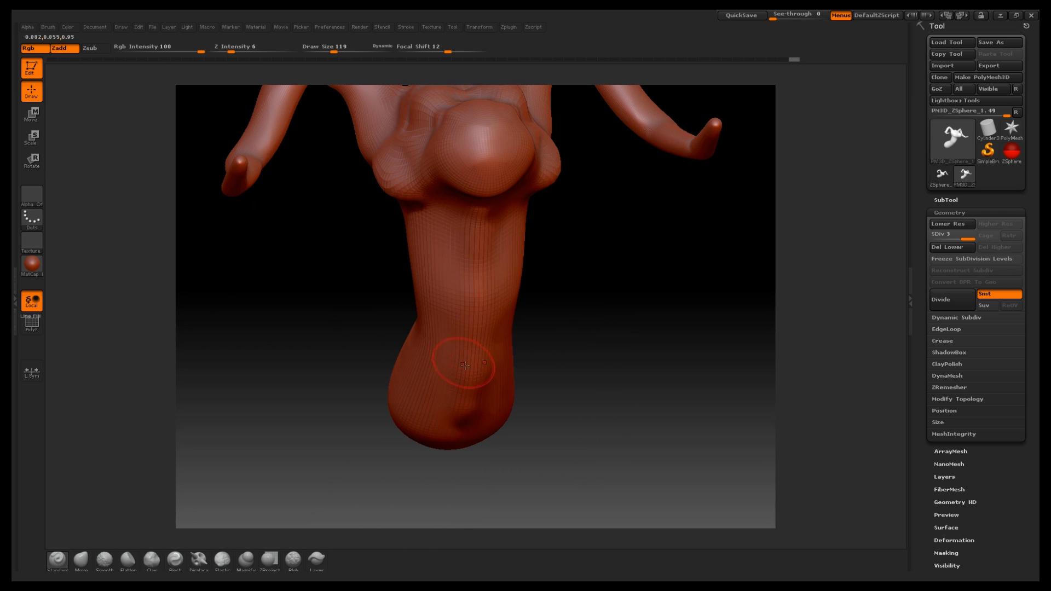
Step: Select the Magnify brush, set its Z intensity to 8 and draw size to 101, and thicken the mirrored upper arms
{"action": "mouse_move", "coordinate": [657, 180]}
{"action": "left_mouse_down"}
{"action": "mouse_move", "coordinate": [638, 257]}
{"action": "mouse_move", "coordinate": [696, 282]}
{"action": "mouse_move", "coordinate": [718, 166]}
{"action": "mouse_move", "coordinate": [695, 188]}
{"action": "mouse_move", "coordinate": [706, 179]}
{"action": "mouse_move", "coordinate": [436, 133]}
{"action": "mouse_move", "coordinate": [549, 142]}
{"action": "mouse_move", "coordinate": [557, 80]}
{"action": "mouse_move", "coordinate": [544, 164]}
{"action": "mouse_move", "coordinate": [553, 145]}
{"action": "mouse_move", "coordinate": [542, 141]}
{"action": "mouse_move", "coordinate": [556, 153]}
{"action": "mouse_move", "coordinate": [163, 455]}
{"action": "left_mouse_up"}
{"action": "mouse_move", "coordinate": [331, 370]}
{"action": "left_mouse_down"}
{"action": "mouse_move", "coordinate": [325, 334]}
{"action": "mouse_move", "coordinate": [318, 401]}
{"action": "left_mouse_up"}
{"action": "left_click", "coordinate": [246, 560]}
{"action": "left_click_drag", "start_coordinate": [253, 46], "coordinate": [243, 51]}
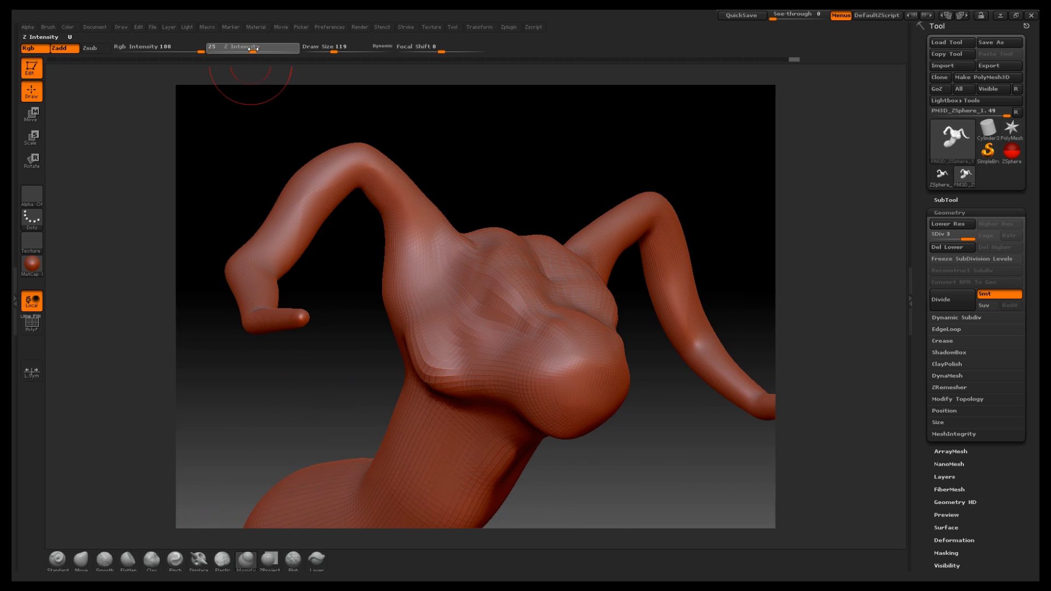
{"action": "left_click_drag", "start_coordinate": [334, 48], "coordinate": [320, 48]}
{"action": "left_click_drag", "start_coordinate": [252, 48], "coordinate": [234, 49]}
{"action": "left_click_drag", "start_coordinate": [320, 49], "coordinate": [331, 49]}
{"action": "mouse_move", "coordinate": [361, 191]}
{"action": "left_mouse_down"}
{"action": "mouse_move", "coordinate": [366, 180]}
{"action": "mouse_move", "coordinate": [417, 280]}
{"action": "left_mouse_up"}
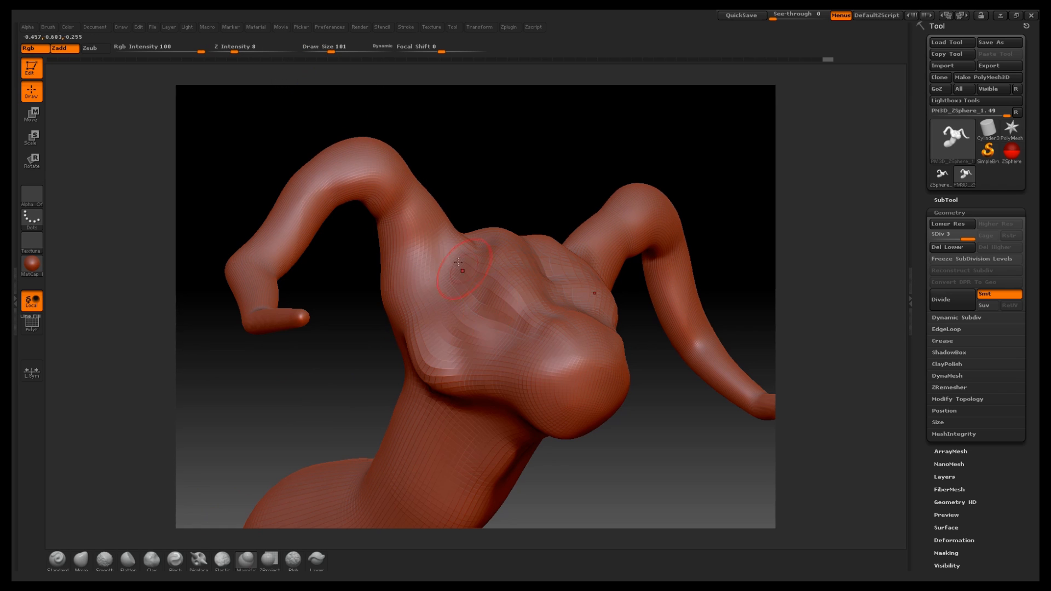
Step: Swell the chest and shoulder surfaces with Magnify brush strokes from several angles
{"action": "mouse_move", "coordinate": [629, 500]}
{"action": "left_mouse_down", "text": "alt"}
{"action": "mouse_move", "coordinate": [621, 378]}
{"action": "mouse_move", "coordinate": [597, 359]}
{"action": "left_mouse_up", "text": "alt"}
{"action": "mouse_move", "coordinate": [394, 222]}
{"action": "left_mouse_down"}
{"action": "mouse_move", "coordinate": [421, 244]}
{"action": "mouse_move", "coordinate": [515, 272]}
{"action": "left_mouse_up"}
{"action": "mouse_move", "coordinate": [516, 362]}
{"action": "left_mouse_down"}
{"action": "mouse_move", "coordinate": [647, 392]}
{"action": "mouse_move", "coordinate": [619, 352]}
{"action": "left_mouse_up"}
{"action": "mouse_move", "coordinate": [504, 232]}
{"action": "left_mouse_down"}
{"action": "mouse_move", "coordinate": [517, 216]}
{"action": "mouse_move", "coordinate": [500, 169]}
{"action": "left_mouse_up"}
{"action": "left_click_drag", "start_coordinate": [711, 301], "coordinate": [703, 399], "text": "alt"}
{"action": "mouse_move", "coordinate": [493, 151]}
{"action": "left_mouse_down"}
{"action": "mouse_move", "coordinate": [503, 189]}
{"action": "mouse_move", "coordinate": [494, 191]}
{"action": "mouse_move", "coordinate": [505, 192]}
{"action": "left_mouse_up"}
{"action": "left_click_drag", "start_coordinate": [709, 306], "coordinate": [668, 411]}
{"action": "mouse_move", "coordinate": [716, 383]}
{"action": "left_mouse_down", "text": "alt"}
{"action": "mouse_move", "coordinate": [726, 323]}
{"action": "mouse_move", "coordinate": [685, 289]}
{"action": "left_mouse_up", "text": "alt"}
{"action": "mouse_move", "coordinate": [678, 338]}
{"action": "left_mouse_down"}
{"action": "mouse_move", "coordinate": [678, 317]}
{"action": "mouse_move", "coordinate": [629, 368]}
{"action": "mouse_move", "coordinate": [633, 420]}
{"action": "mouse_move", "coordinate": [699, 192]}
{"action": "mouse_move", "coordinate": [691, 202]}
{"action": "left_mouse_up"}
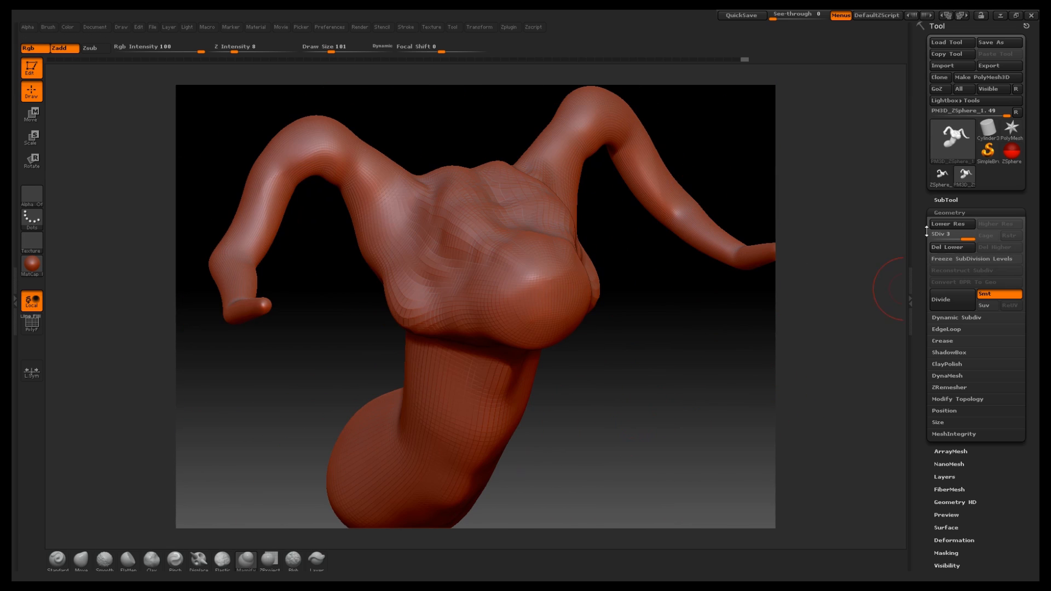
Step: Try a raised stroke across the rear body bulge with the Standard brush at draw size 30 and Z intensity 47
{"action": "mouse_move", "coordinate": [622, 367]}
{"action": "left_mouse_down"}
{"action": "mouse_move", "coordinate": [640, 352]}
{"action": "mouse_move", "coordinate": [621, 363]}
{"action": "mouse_move", "coordinate": [617, 354]}
{"action": "mouse_move", "coordinate": [643, 257]}
{"action": "mouse_move", "coordinate": [660, 264]}
{"action": "left_mouse_up"}
{"action": "mouse_move", "coordinate": [622, 385]}
{"action": "left_mouse_down"}
{"action": "mouse_move", "coordinate": [724, 228]}
{"action": "mouse_move", "coordinate": [734, 272]}
{"action": "mouse_move", "coordinate": [745, 253]}
{"action": "mouse_move", "coordinate": [250, 74]}
{"action": "left_mouse_up"}
{"action": "left_click_drag", "start_coordinate": [327, 45], "coordinate": [315, 46]}
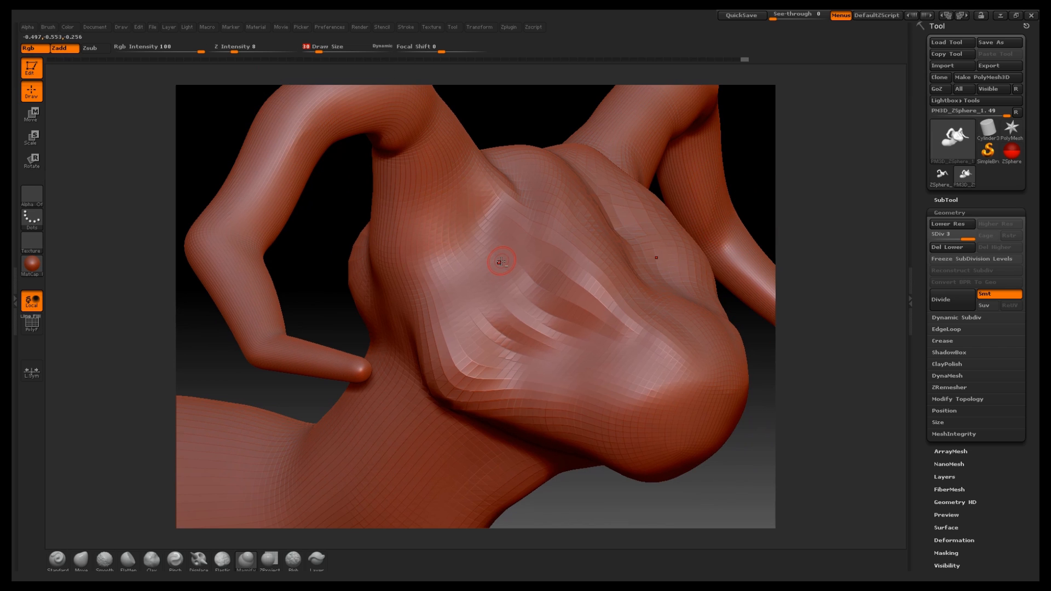
{"action": "key", "text": "alt"}
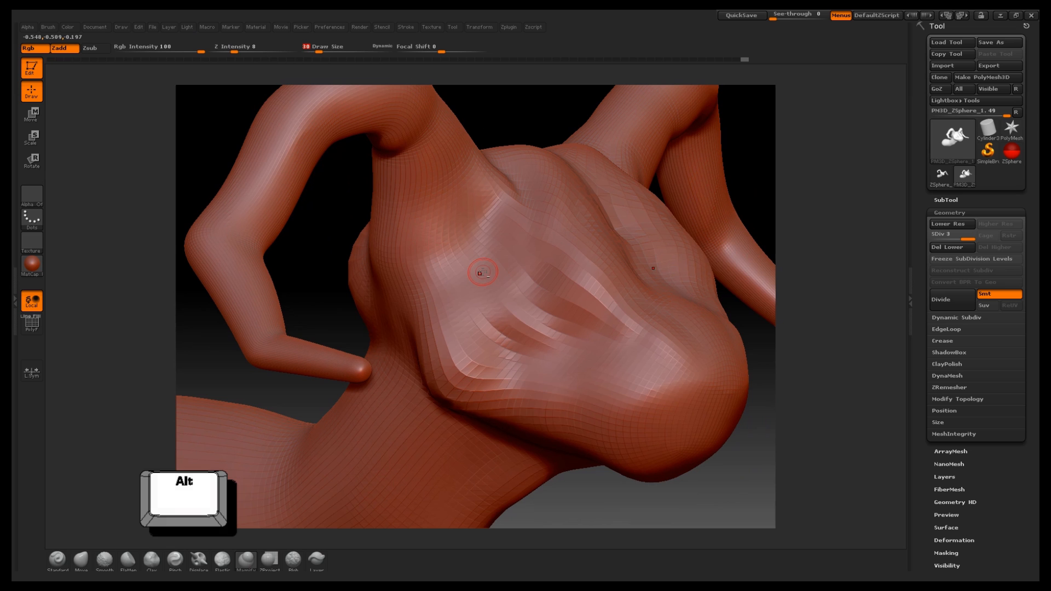
{"action": "mouse_move", "coordinate": [652, 494]}
{"action": "left_mouse_down", "text": "alt"}
{"action": "mouse_move", "coordinate": [654, 391]}
{"action": "mouse_move", "coordinate": [674, 418]}
{"action": "left_mouse_up", "text": "alt"}
{"action": "mouse_move", "coordinate": [673, 419]}
{"action": "left_mouse_down"}
{"action": "mouse_move", "coordinate": [624, 371]}
{"action": "mouse_move", "coordinate": [640, 375]}
{"action": "mouse_move", "coordinate": [643, 418]}
{"action": "left_mouse_up"}
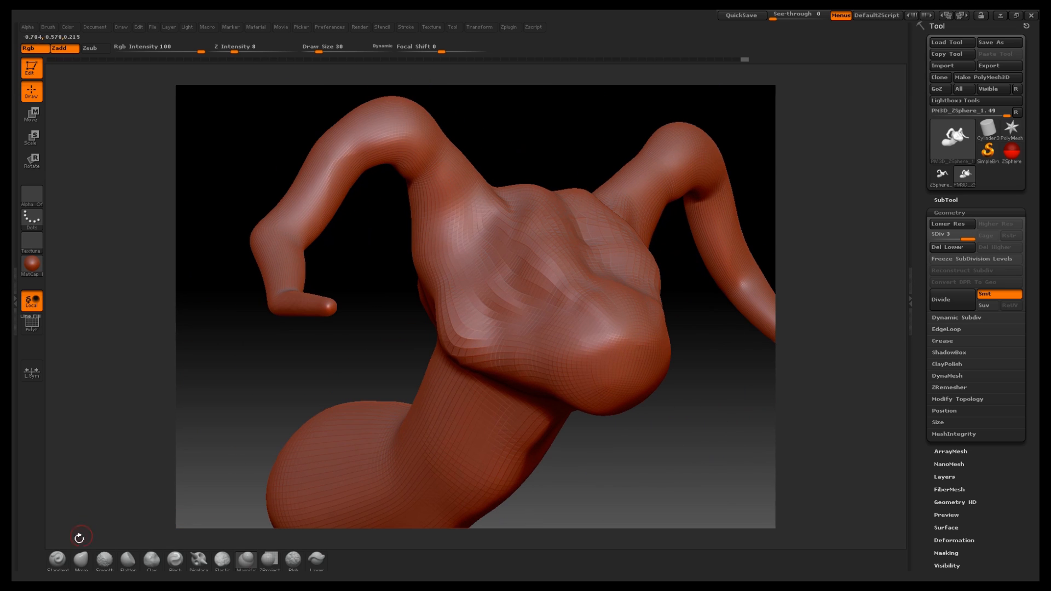
{"action": "left_click", "coordinate": [57, 559]}
{"action": "mouse_move", "coordinate": [595, 473]}
{"action": "left_mouse_down", "text": "alt"}
{"action": "mouse_move", "coordinate": [602, 415]}
{"action": "mouse_move", "coordinate": [695, 335]}
{"action": "left_mouse_up", "text": "alt"}
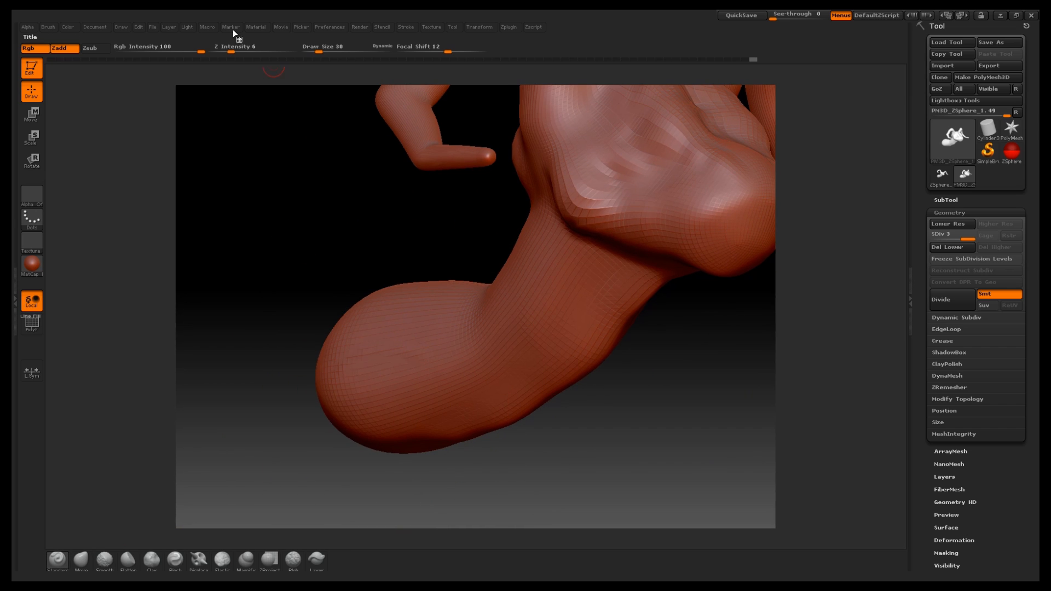
{"action": "left_click_drag", "start_coordinate": [236, 47], "coordinate": [266, 44]}
{"action": "left_click_drag", "start_coordinate": [380, 339], "coordinate": [519, 343]}
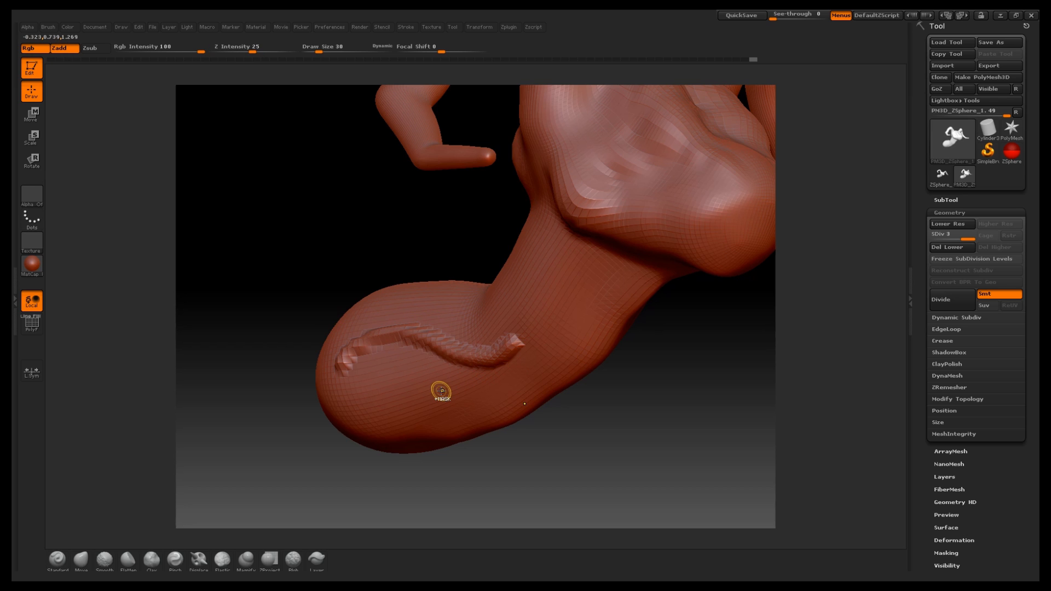
{"action": "key", "text": "ctrl+z"}
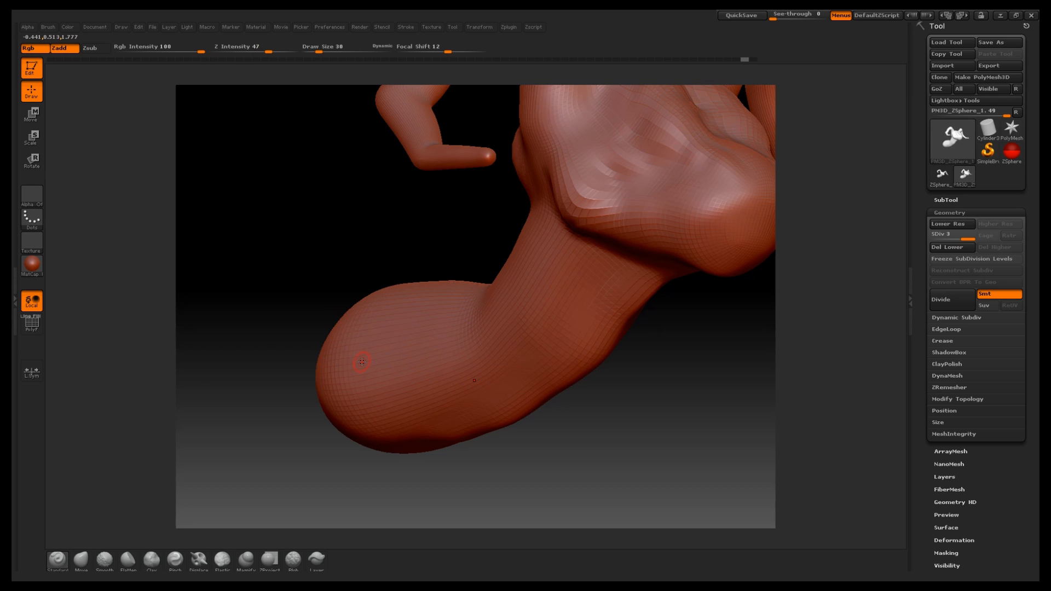
Step: Carve two grooves along the rear body bulge with the inverted Standard brush, and smooth them away at a larger draw size
{"action": "key", "text": "alt"}
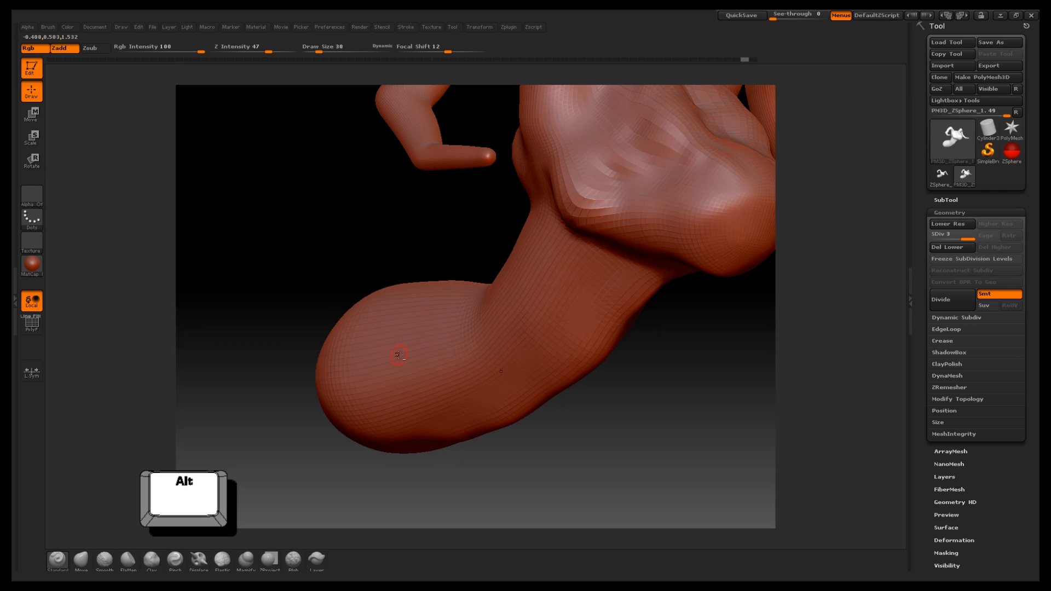
{"action": "mouse_move", "coordinate": [333, 382]}
{"action": "left_mouse_down", "text": "alt"}
{"action": "mouse_move", "coordinate": [372, 333]}
{"action": "mouse_move", "coordinate": [526, 346]}
{"action": "left_mouse_up", "text": "alt"}
{"action": "mouse_move", "coordinate": [350, 415]}
{"action": "left_mouse_down", "text": "alt"}
{"action": "mouse_move", "coordinate": [408, 380]}
{"action": "mouse_move", "coordinate": [570, 389]}
{"action": "left_mouse_up", "text": "alt"}
{"action": "left_click_drag", "start_coordinate": [573, 454], "coordinate": [582, 446]}
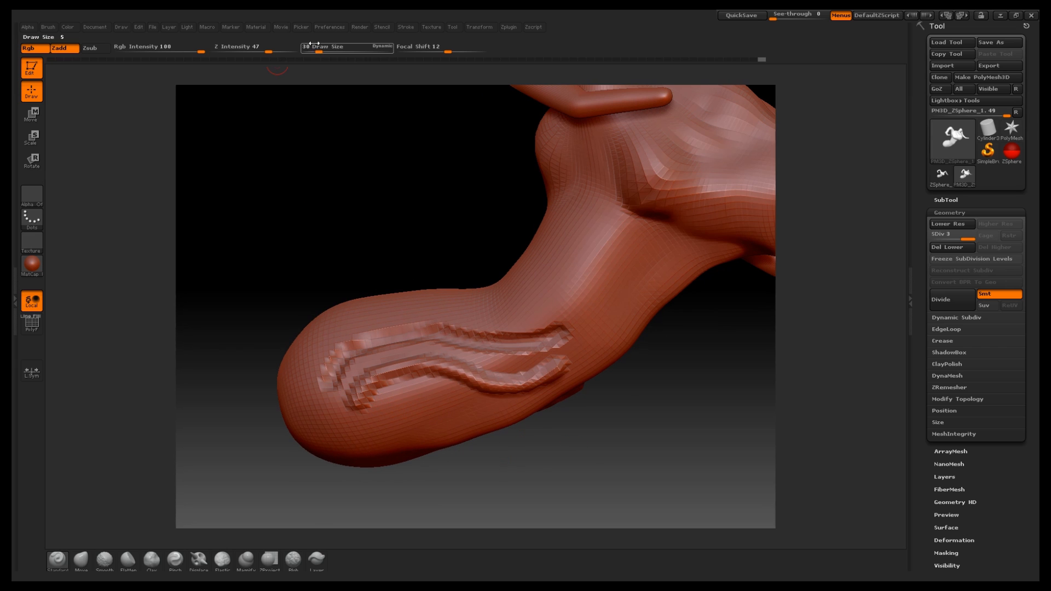
{"action": "left_click_drag", "start_coordinate": [317, 48], "coordinate": [331, 48]}
{"action": "mouse_move", "coordinate": [582, 348]}
{"action": "left_mouse_down", "text": "shift"}
{"action": "mouse_move", "coordinate": [484, 342]}
{"action": "mouse_move", "coordinate": [331, 403]}
{"action": "mouse_move", "coordinate": [572, 406]}
{"action": "left_mouse_up", "text": "shift"}
{"action": "mouse_move", "coordinate": [646, 378]}
{"action": "left_mouse_down"}
{"action": "mouse_move", "coordinate": [657, 370]}
{"action": "mouse_move", "coordinate": [667, 384]}
{"action": "mouse_move", "coordinate": [554, 375]}
{"action": "mouse_move", "coordinate": [563, 387]}
{"action": "mouse_move", "coordinate": [716, 375]}
{"action": "left_mouse_up"}
Step: Select the Clay brush, set its draw size to 66, and build up long strokes along the neck toward the rear bulge
{"action": "left_click", "coordinate": [155, 559]}
{"action": "left_click_drag", "start_coordinate": [335, 48], "coordinate": [326, 49]}
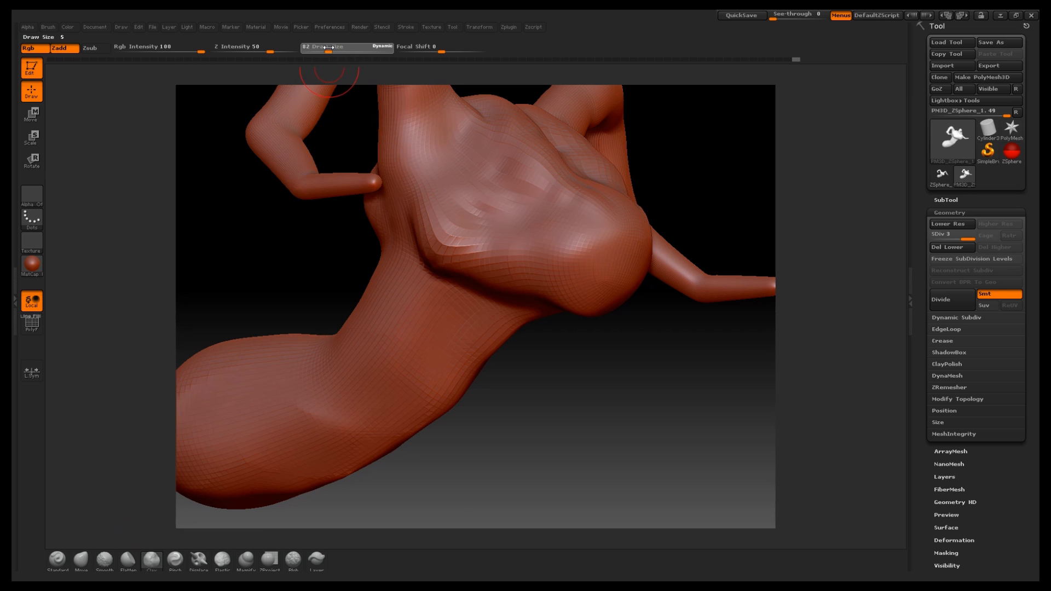
{"action": "left_click_drag", "start_coordinate": [519, 454], "coordinate": [606, 429], "text": "alt"}
{"action": "left_click_drag", "start_coordinate": [489, 246], "coordinate": [474, 413]}
{"action": "mouse_move", "coordinate": [482, 240]}
{"action": "left_mouse_down"}
{"action": "mouse_move", "coordinate": [438, 448]}
{"action": "mouse_move", "coordinate": [459, 438]}
{"action": "mouse_move", "coordinate": [456, 447]}
{"action": "left_mouse_up"}
{"action": "left_click_drag", "start_coordinate": [589, 444], "coordinate": [597, 449]}
Step: Enlarge the Clay brush to draw size 150 and lay broad mirrored bands across the rear body bulge
{"action": "left_click_drag", "start_coordinate": [592, 402], "coordinate": [760, 378], "text": "alt"}
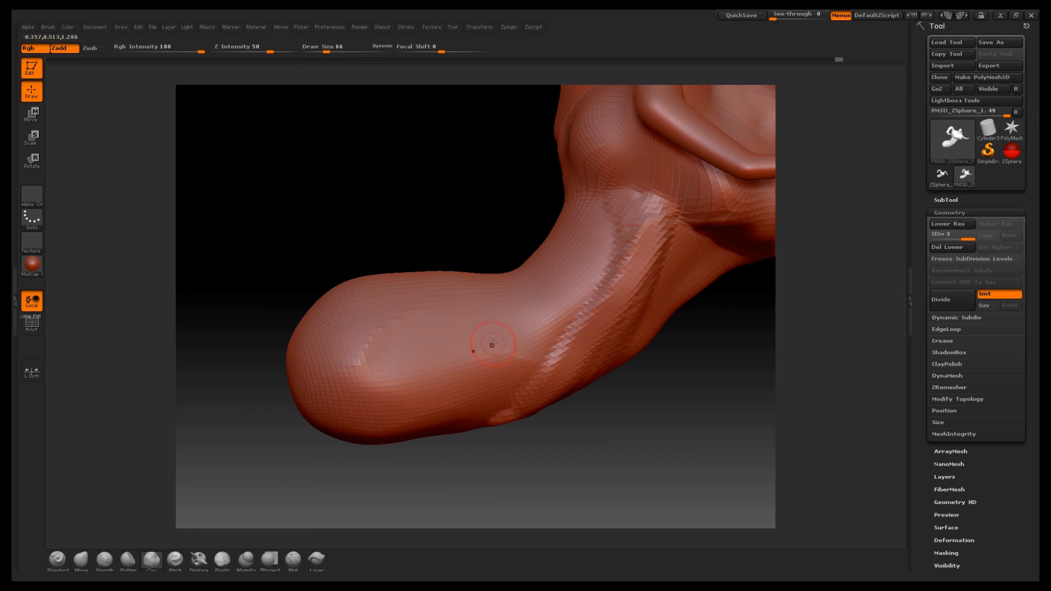
{"action": "key", "text": "bracketright"}
{"action": "key", "text": "bracketright"}
{"action": "key", "text": "bracketright"}
{"action": "key", "text": "bracketright"}
{"action": "left_click_drag", "start_coordinate": [431, 286], "coordinate": [492, 403]}
{"action": "left_click_drag", "start_coordinate": [377, 288], "coordinate": [446, 395]}
{"action": "left_click_drag", "start_coordinate": [323, 312], "coordinate": [378, 429]}
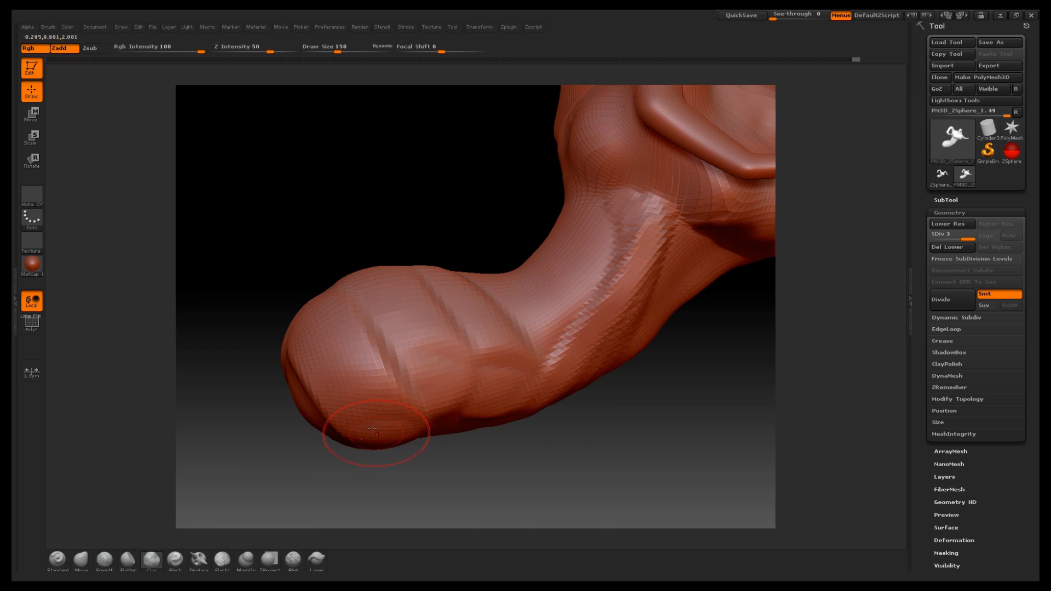
{"action": "left_click_drag", "start_coordinate": [438, 345], "coordinate": [471, 431]}
Step: Lower the Clay brush's Z intensity to 21 and add softer strokes over the rear bulge and down the neck
{"action": "left_click_drag", "start_coordinate": [272, 50], "coordinate": [250, 50]}
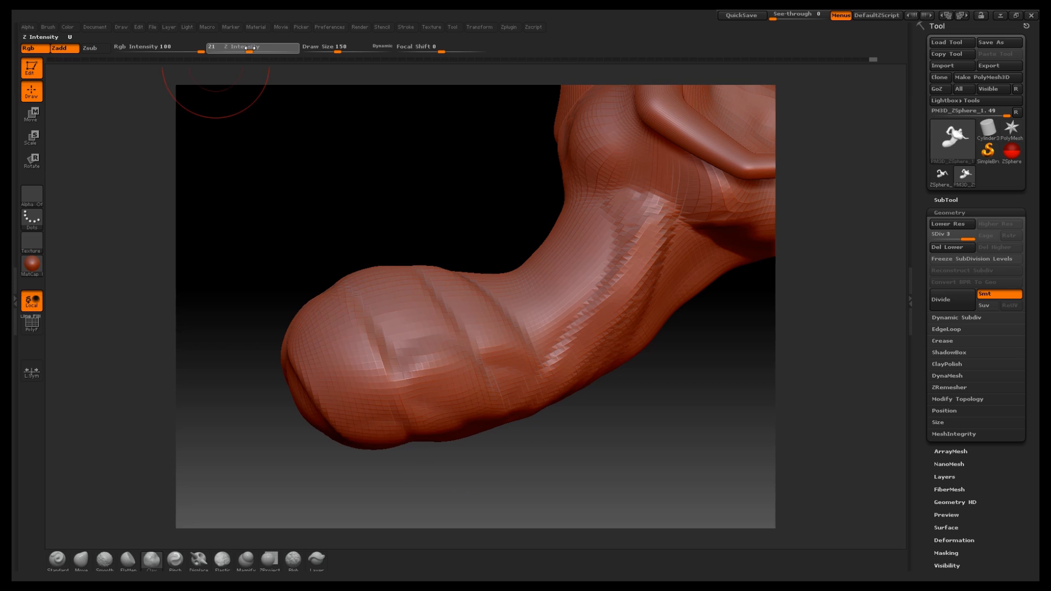
{"action": "left_click_drag", "start_coordinate": [373, 311], "coordinate": [420, 439]}
{"action": "left_click_drag", "start_coordinate": [432, 307], "coordinate": [501, 424]}
{"action": "left_click_drag", "start_coordinate": [462, 342], "coordinate": [528, 424]}
{"action": "left_click_drag", "start_coordinate": [636, 225], "coordinate": [574, 404]}
Step: Set the Clay brush to draw size 101 and Z intensity 8, and fill out the side of the neck with lighter strokes
{"action": "left_click_drag", "start_coordinate": [338, 51], "coordinate": [332, 51]}
{"action": "left_click_drag", "start_coordinate": [250, 51], "coordinate": [234, 51]}
{"action": "left_click_drag", "start_coordinate": [639, 223], "coordinate": [551, 438]}
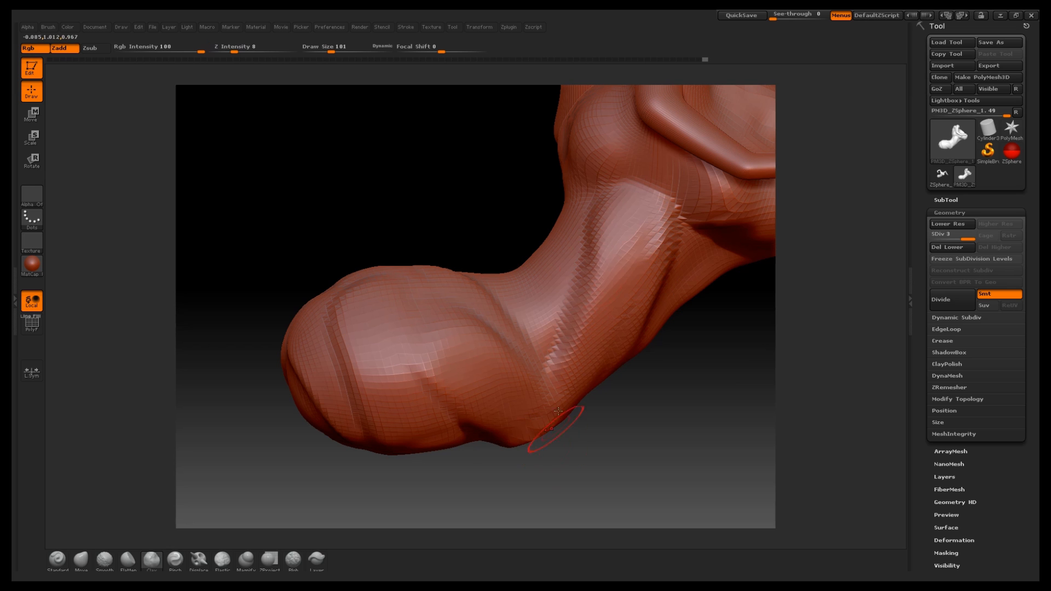
{"action": "left_click_drag", "start_coordinate": [624, 206], "coordinate": [547, 375]}
{"action": "left_click_drag", "start_coordinate": [585, 200], "coordinate": [539, 351]}
{"action": "left_click_drag", "start_coordinate": [612, 177], "coordinate": [578, 292]}
Step: Add light Clay strokes across another side of the rear body bulge
{"action": "mouse_move", "coordinate": [766, 359]}
{"action": "left_mouse_down", "text": "alt"}
{"action": "mouse_move", "coordinate": [670, 440]}
{"action": "mouse_move", "coordinate": [816, 432]}
{"action": "left_mouse_up", "text": "alt"}
{"action": "left_click_drag", "start_coordinate": [679, 320], "coordinate": [671, 376]}
{"action": "mouse_move", "coordinate": [453, 353]}
{"action": "left_mouse_down"}
{"action": "mouse_move", "coordinate": [501, 504]}
{"action": "mouse_move", "coordinate": [484, 488]}
{"action": "left_mouse_up"}
{"action": "left_click_drag", "start_coordinate": [432, 372], "coordinate": [460, 484]}
{"action": "left_click_drag", "start_coordinate": [443, 369], "coordinate": [465, 487]}
Step: Examine the head, limbs, neck and rear bulge of the sculpt from all around and up close
{"action": "mouse_move", "coordinate": [715, 380]}
{"action": "left_mouse_down"}
{"action": "mouse_move", "coordinate": [769, 388]}
{"action": "mouse_move", "coordinate": [741, 301]}
{"action": "mouse_move", "coordinate": [699, 232]}
{"action": "mouse_move", "coordinate": [688, 241]}
{"action": "mouse_move", "coordinate": [646, 238]}
{"action": "left_mouse_up"}
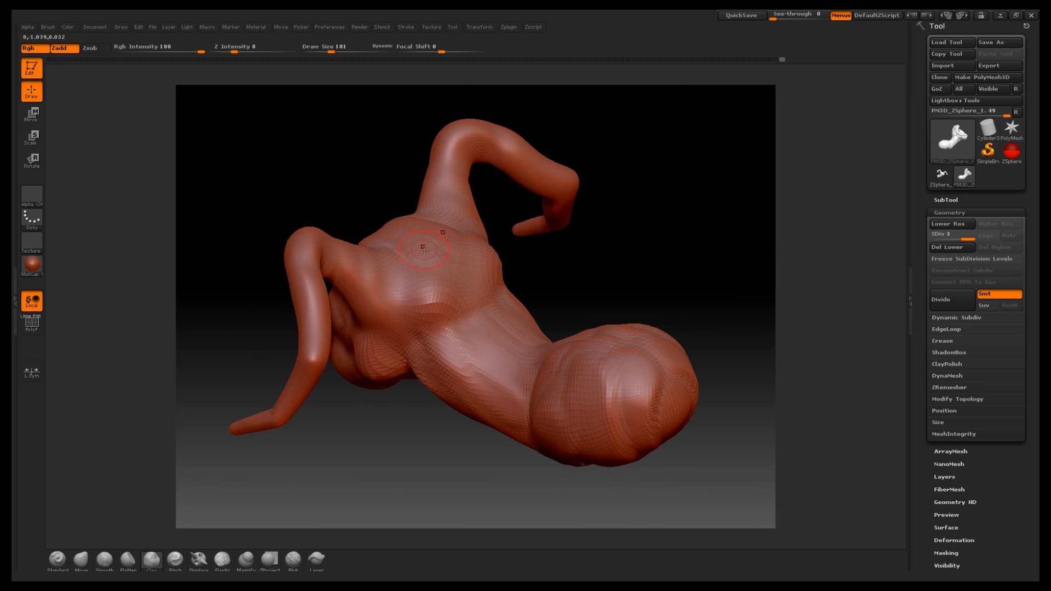
{"action": "left_click_drag", "start_coordinate": [622, 238], "coordinate": [609, 252]}
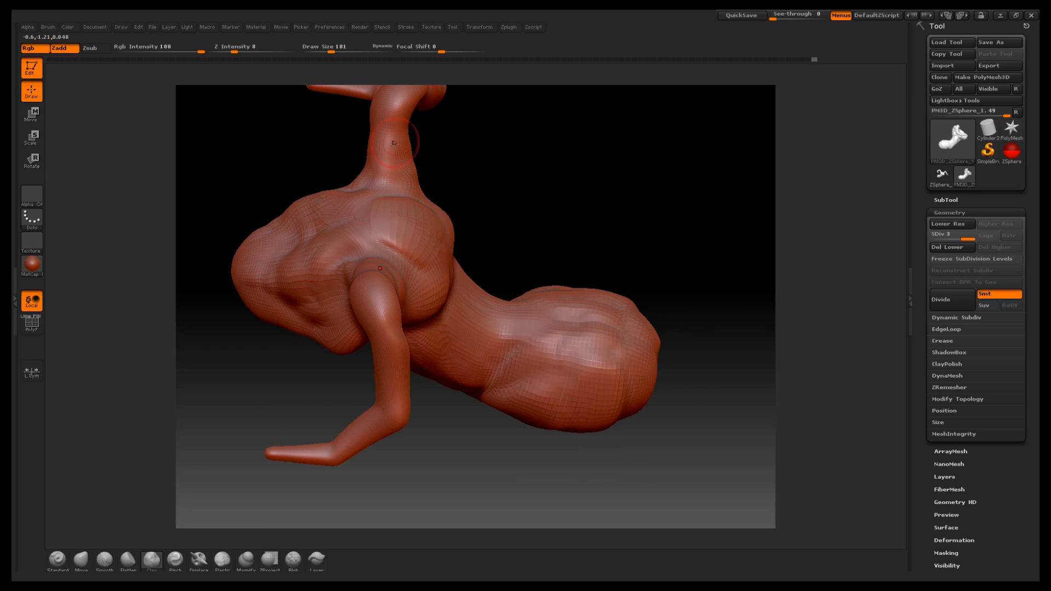
{"action": "left_click_drag", "start_coordinate": [563, 197], "coordinate": [666, 256]}
{"action": "left_click_drag", "start_coordinate": [586, 224], "coordinate": [632, 390]}
{"action": "left_click_drag", "start_coordinate": [699, 209], "coordinate": [703, 227]}
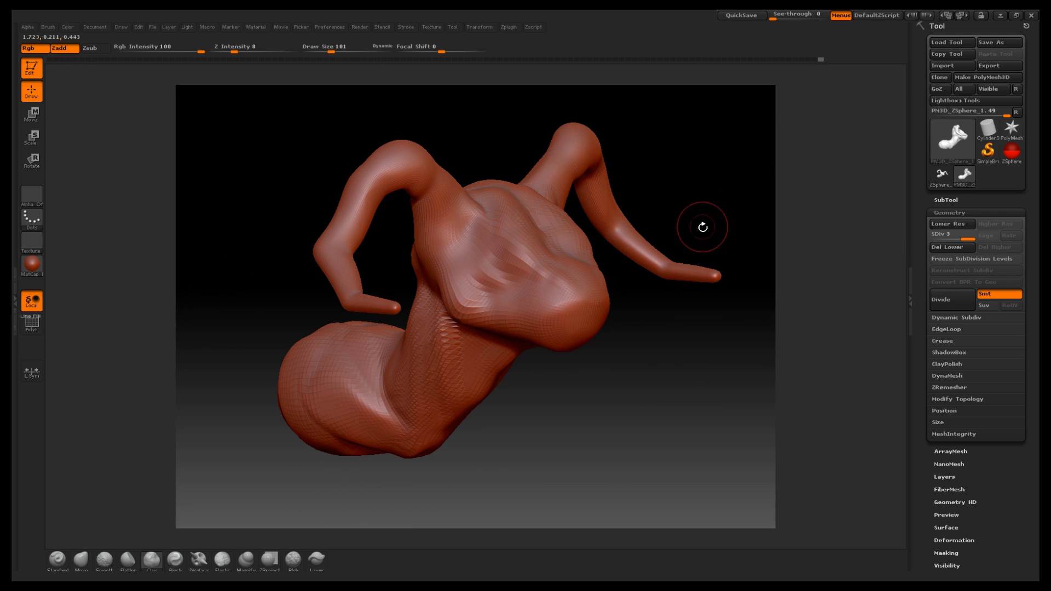
{"action": "left_click_drag", "start_coordinate": [547, 394], "coordinate": [526, 471], "text": "alt"}
{"action": "left_click_drag", "start_coordinate": [291, 359], "coordinate": [457, 268], "text": "alt"}
{"action": "left_click_drag", "start_coordinate": [465, 219], "coordinate": [424, 356], "text": "alt"}
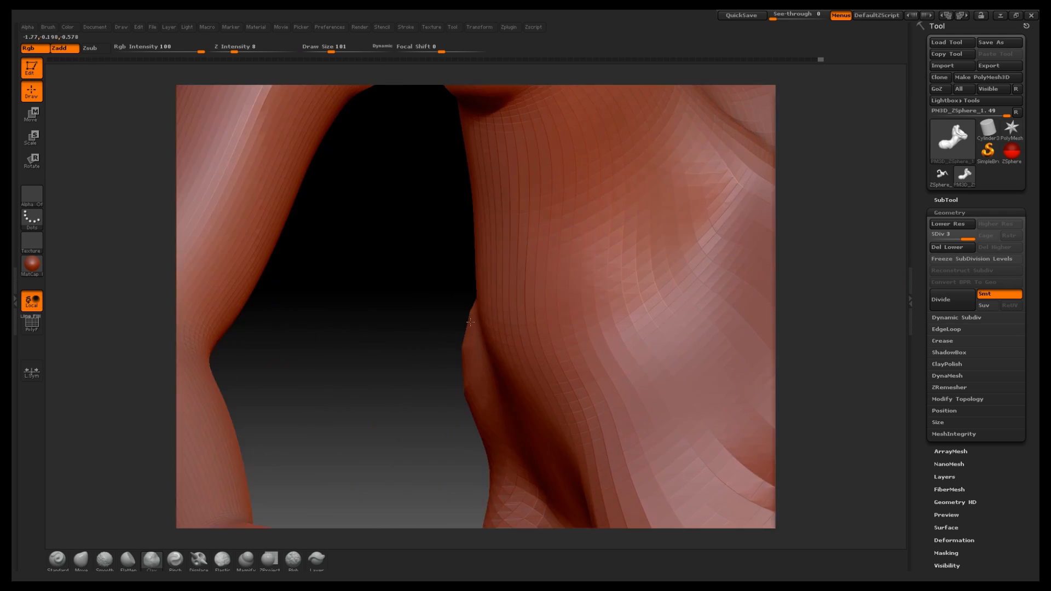
{"action": "left_click_drag", "start_coordinate": [390, 307], "coordinate": [455, 159], "text": "alt"}
{"action": "left_click_drag", "start_coordinate": [426, 347], "coordinate": [476, 199], "text": "alt"}
{"action": "left_click_drag", "start_coordinate": [410, 298], "coordinate": [484, 126], "text": "alt"}
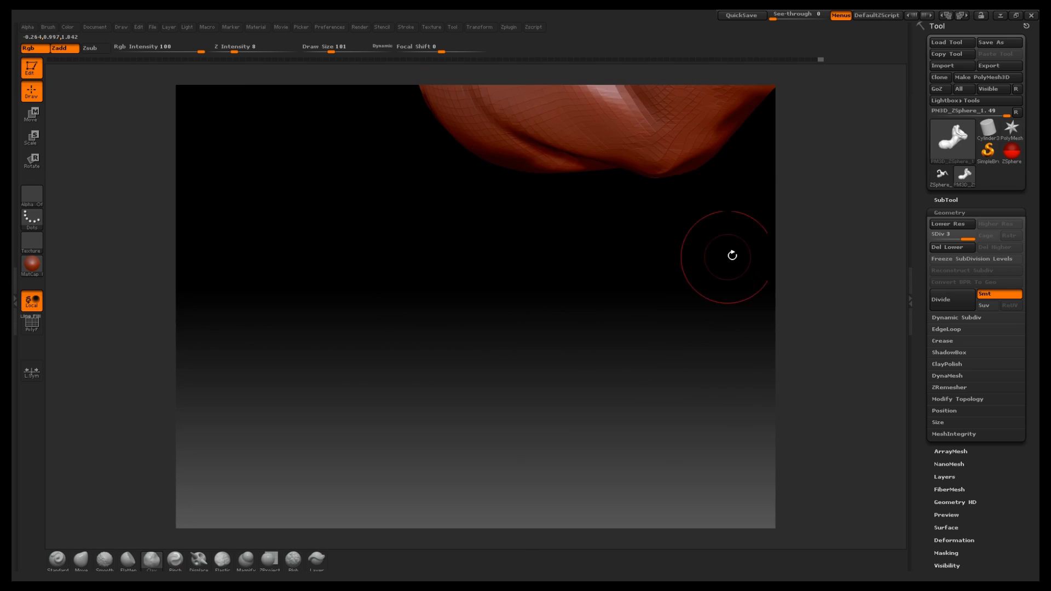
{"action": "left_click_drag", "start_coordinate": [732, 255], "coordinate": [530, 471], "text": "alt"}
{"action": "left_click_drag", "start_coordinate": [613, 241], "coordinate": [570, 310], "text": "alt"}
{"action": "mouse_move", "coordinate": [726, 426]}
{"action": "left_mouse_down", "text": "alt"}
{"action": "mouse_move", "coordinate": [690, 380]}
{"action": "mouse_move", "coordinate": [689, 425]}
{"action": "left_mouse_up", "text": "alt"}
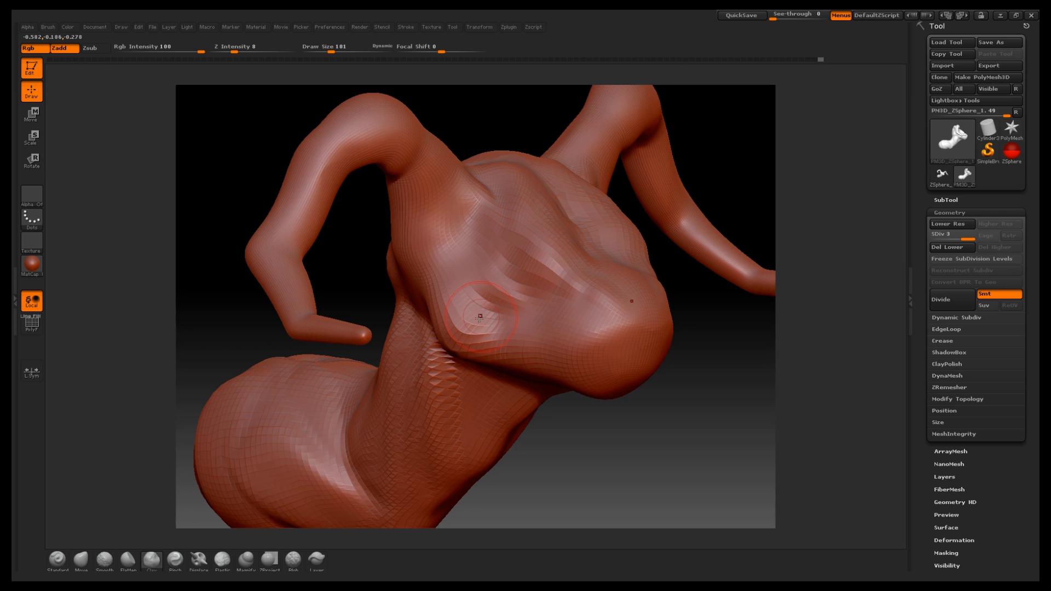
{"action": "mouse_move", "coordinate": [359, 291]}
{"action": "left_mouse_down", "text": "alt"}
{"action": "mouse_move", "coordinate": [345, 349]}
{"action": "mouse_move", "coordinate": [452, 228]}
{"action": "left_mouse_up", "text": "alt"}
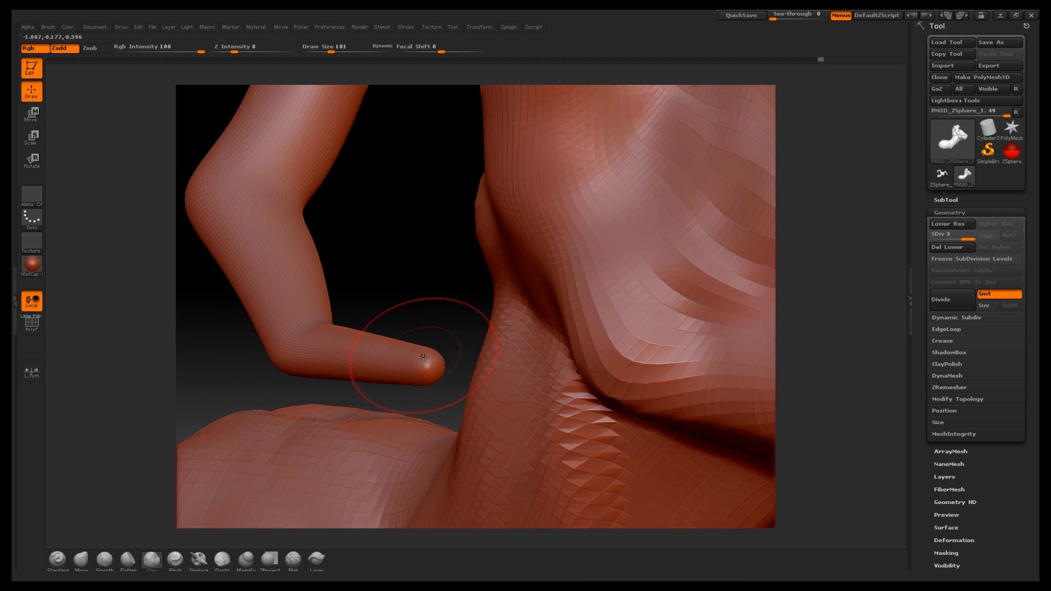
{"action": "left_click_drag", "start_coordinate": [415, 307], "coordinate": [409, 236], "text": "alt"}
{"action": "mouse_move", "coordinate": [773, 326]}
{"action": "left_mouse_down", "text": "alt"}
{"action": "mouse_move", "coordinate": [667, 392]}
{"action": "mouse_move", "coordinate": [678, 442]}
{"action": "mouse_move", "coordinate": [675, 431]}
{"action": "left_mouse_up", "text": "alt"}
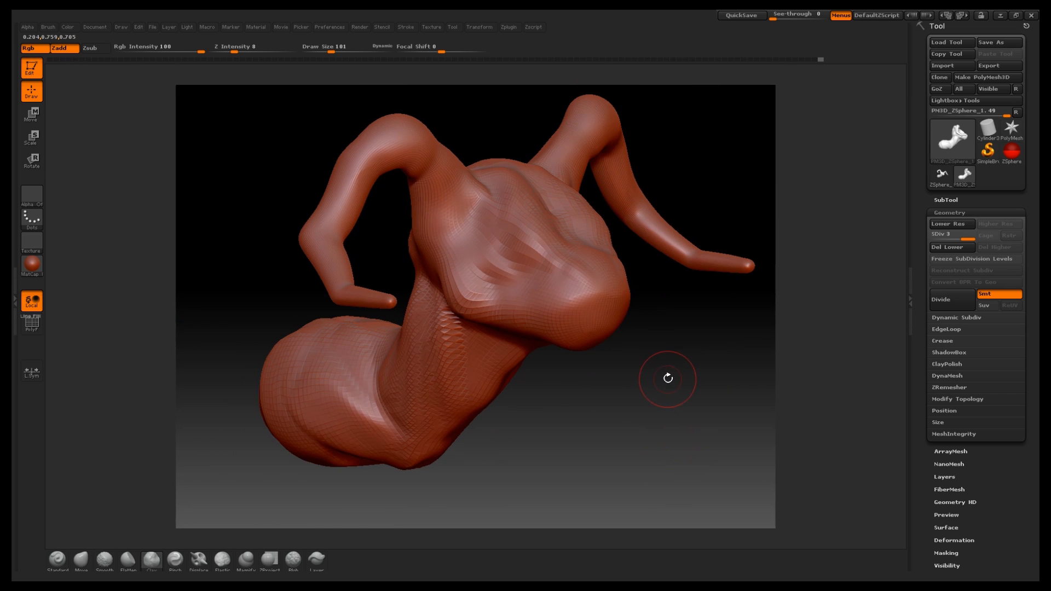
Step: Subdivide the mesh to level 4 and carve a mirrored round eye socket into the side of the head with the Standard brush
{"action": "mouse_move", "coordinate": [667, 379]}
{"action": "left_mouse_down"}
{"action": "mouse_move", "coordinate": [664, 400]}
{"action": "mouse_move", "coordinate": [686, 387]}
{"action": "left_mouse_up"}
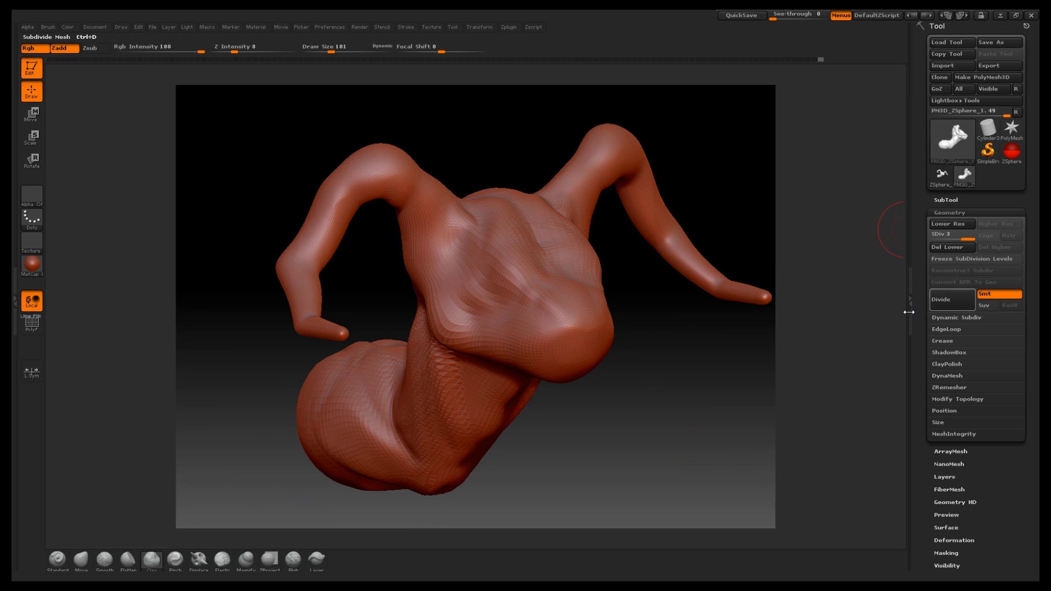
{"action": "left_click", "coordinate": [941, 305]}
{"action": "mouse_move", "coordinate": [797, 378]}
{"action": "left_mouse_down", "text": "alt"}
{"action": "mouse_move", "coordinate": [680, 451]}
{"action": "mouse_move", "coordinate": [783, 307]}
{"action": "mouse_move", "coordinate": [750, 269]}
{"action": "mouse_move", "coordinate": [333, 81]}
{"action": "left_mouse_up", "text": "alt"}
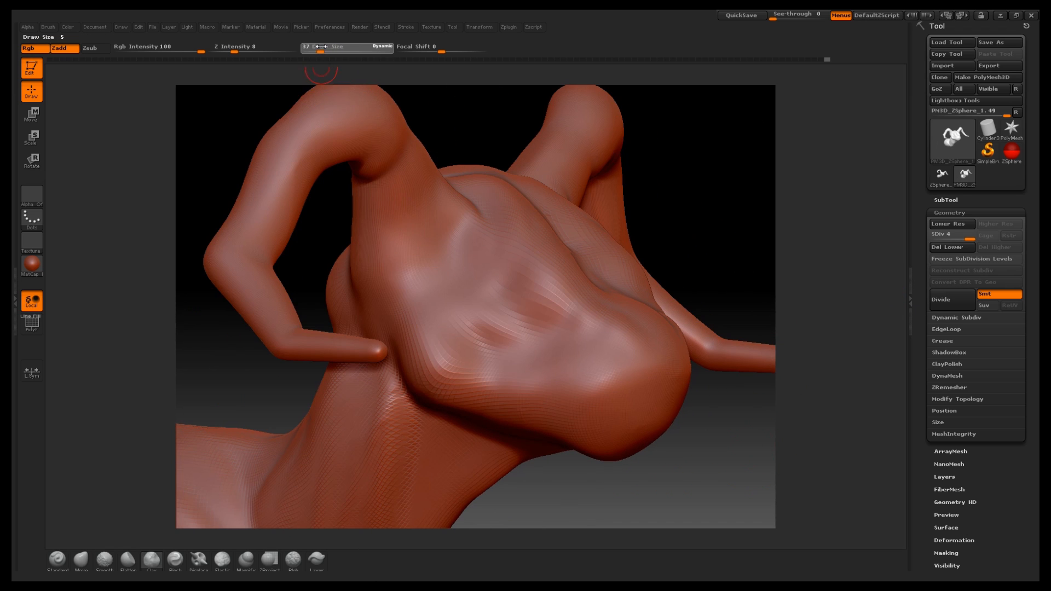
{"action": "left_click", "coordinate": [58, 557]}
{"action": "left_click_drag", "start_coordinate": [511, 292], "coordinate": [504, 297]}
Step: Build up the brow ridge, snout and nose with the Clay brush at draw size 57, and smooth the area around the eye socket
{"action": "left_click", "coordinate": [152, 559]}
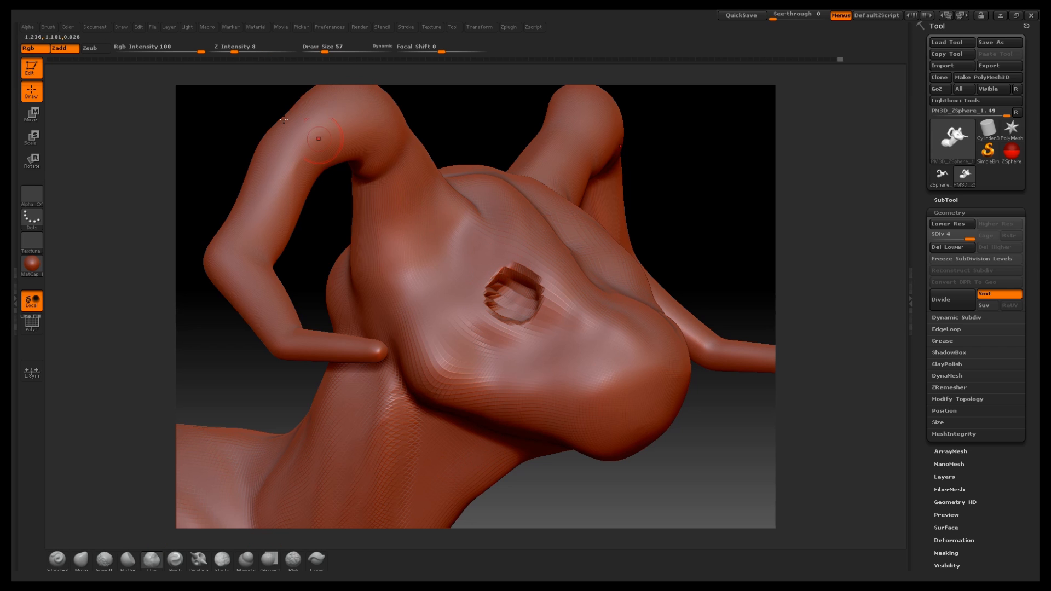
{"action": "left_click_drag", "start_coordinate": [529, 260], "coordinate": [567, 307]}
{"action": "left_click_drag", "start_coordinate": [521, 235], "coordinate": [569, 305]}
{"action": "mouse_move", "coordinate": [480, 226]}
{"action": "left_mouse_down"}
{"action": "mouse_move", "coordinate": [564, 298]}
{"action": "mouse_move", "coordinate": [646, 338]}
{"action": "left_mouse_up"}
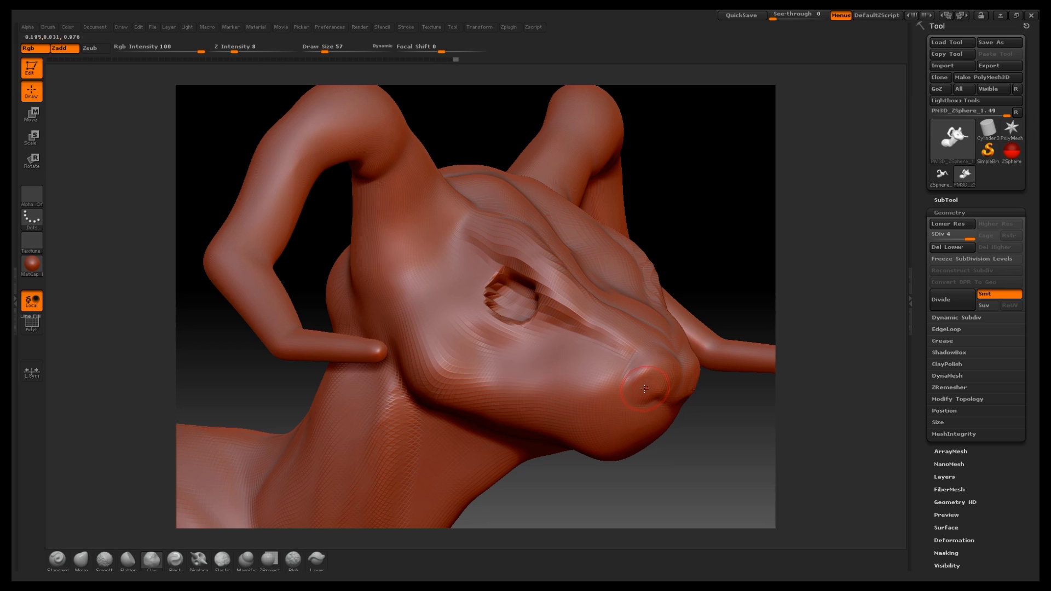
{"action": "left_click_drag", "start_coordinate": [759, 442], "coordinate": [706, 395]}
{"action": "mouse_move", "coordinate": [494, 251]}
{"action": "left_mouse_down", "text": "shift"}
{"action": "mouse_move", "coordinate": [472, 243]}
{"action": "mouse_move", "coordinate": [508, 269]}
{"action": "left_mouse_up", "text": "shift"}
{"action": "left_click_drag", "start_coordinate": [766, 306], "coordinate": [746, 289]}
Step: Reshape the brow and eye area with the Move brush, and set the draw size to 39
{"action": "left_click_drag", "start_coordinate": [330, 45], "coordinate": [340, 46]}
{"action": "left_click", "coordinate": [86, 567]}
{"action": "left_click_drag", "start_coordinate": [504, 261], "coordinate": [525, 252]}
{"action": "left_click_drag", "start_coordinate": [526, 308], "coordinate": [584, 315]}
{"action": "mouse_move", "coordinate": [697, 482]}
{"action": "left_mouse_down"}
{"action": "mouse_move", "coordinate": [694, 418]}
{"action": "mouse_move", "coordinate": [631, 318]}
{"action": "mouse_move", "coordinate": [642, 332]}
{"action": "left_mouse_up"}
{"action": "left_click_drag", "start_coordinate": [332, 50], "coordinate": [321, 50]}
{"action": "left_click_drag", "start_coordinate": [706, 397], "coordinate": [658, 388]}
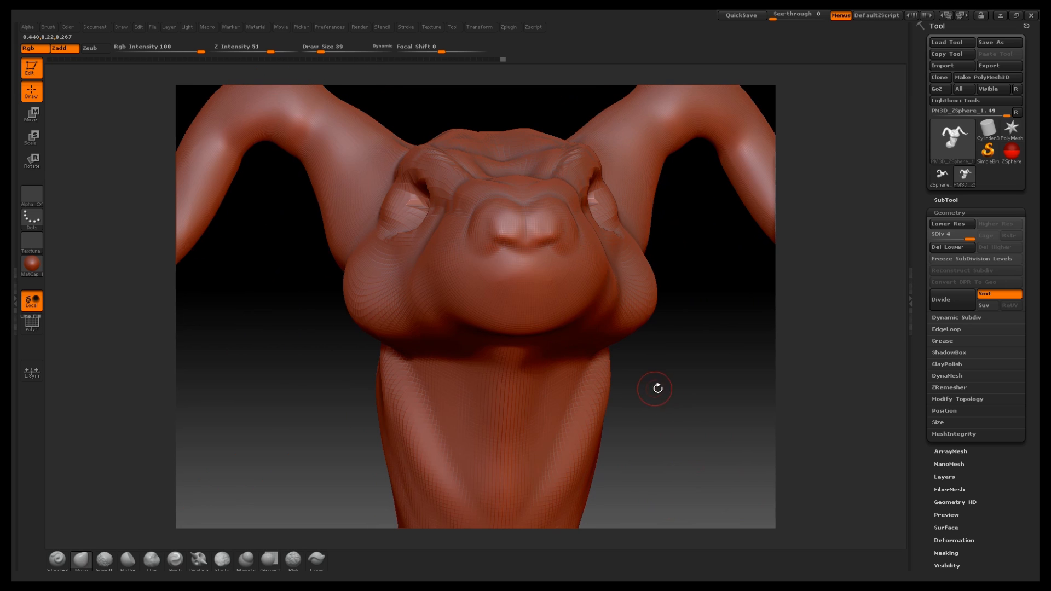
Step: Load the Dam_Standard brush in place of the ZProject brush
{"action": "left_click", "coordinate": [270, 559]}
{"action": "key", "text": "b"}
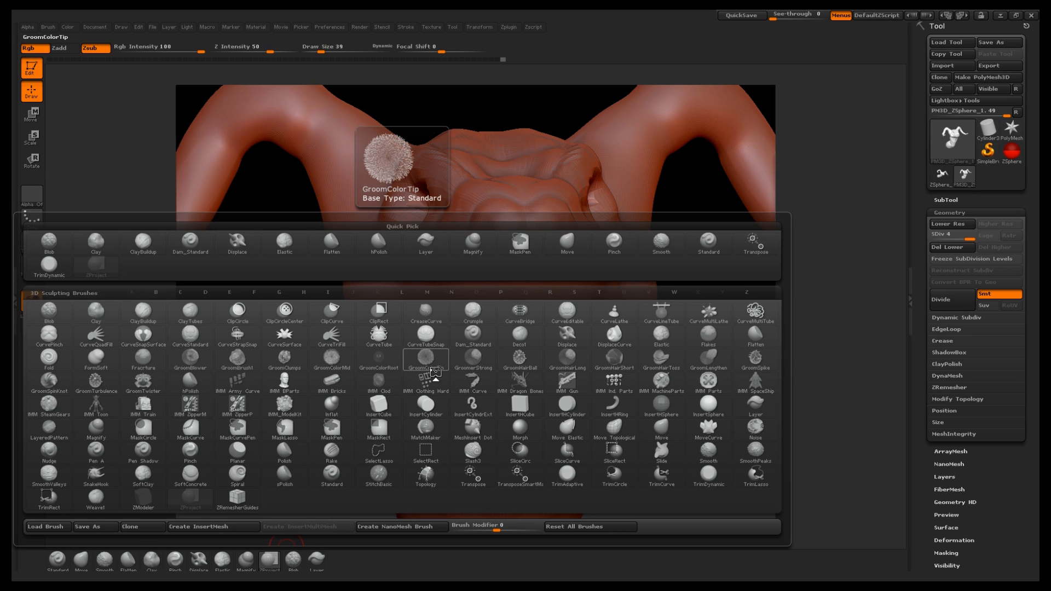
{"action": "key", "text": "d"}
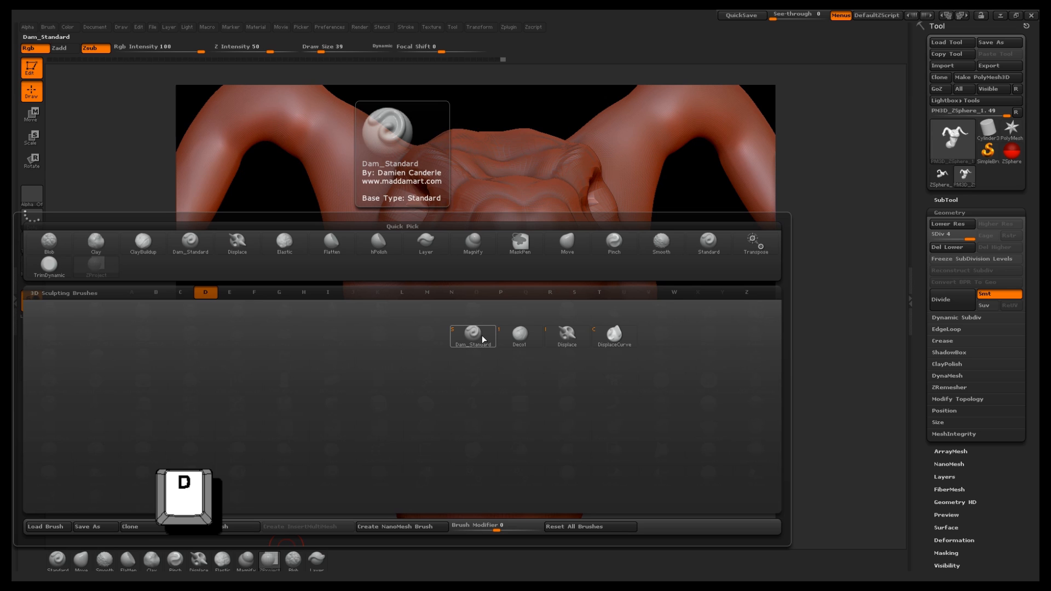
{"action": "left_click", "coordinate": [482, 335]}
Step: Cut the mouth line around the lower snout with the Dam_Standard brush, undoing an unwanted stroke
{"action": "left_click_drag", "start_coordinate": [443, 272], "coordinate": [538, 267]}
{"action": "mouse_move", "coordinate": [755, 297]}
{"action": "left_mouse_down"}
{"action": "mouse_move", "coordinate": [638, 312]}
{"action": "mouse_move", "coordinate": [530, 301]}
{"action": "mouse_move", "coordinate": [260, 134]}
{"action": "left_mouse_up"}
{"action": "key", "text": "ctrl+z"}
{"action": "left_click_drag", "start_coordinate": [619, 373], "coordinate": [717, 345]}
{"action": "mouse_move", "coordinate": [521, 282]}
{"action": "left_mouse_down"}
{"action": "mouse_move", "coordinate": [460, 312]}
{"action": "mouse_move", "coordinate": [574, 276]}
{"action": "mouse_move", "coordinate": [704, 333]}
{"action": "left_mouse_up"}
{"action": "mouse_move", "coordinate": [752, 224]}
{"action": "left_mouse_down"}
{"action": "mouse_move", "coordinate": [755, 272]}
{"action": "mouse_move", "coordinate": [728, 318]}
{"action": "mouse_move", "coordinate": [662, 258]}
{"action": "mouse_move", "coordinate": [695, 265]}
{"action": "mouse_move", "coordinate": [624, 358]}
{"action": "mouse_move", "coordinate": [654, 389]}
{"action": "left_mouse_up"}
Step: Smooth the eye area, and sculpt a rounded eye with a swollen brow above it using the Magnify brush
{"action": "mouse_move", "coordinate": [356, 202]}
{"action": "left_mouse_down", "text": "shift"}
{"action": "mouse_move", "coordinate": [348, 219]}
{"action": "mouse_move", "coordinate": [429, 223]}
{"action": "mouse_move", "coordinate": [378, 208]}
{"action": "mouse_move", "coordinate": [347, 227]}
{"action": "mouse_move", "coordinate": [423, 238]}
{"action": "mouse_move", "coordinate": [413, 214]}
{"action": "mouse_move", "coordinate": [361, 206]}
{"action": "left_mouse_up", "text": "shift"}
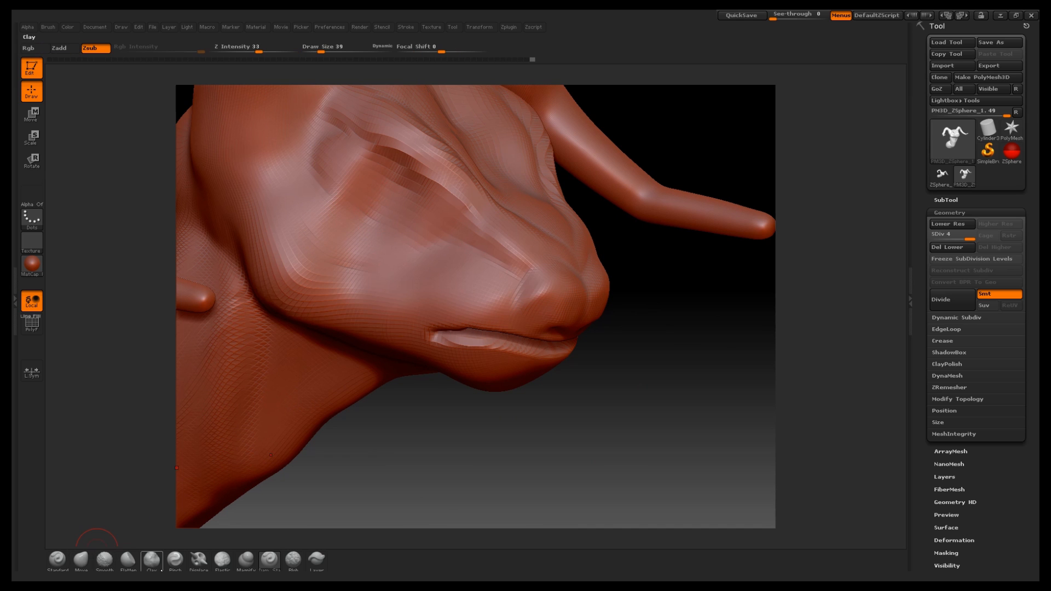
{"action": "left_click", "coordinate": [245, 564]}
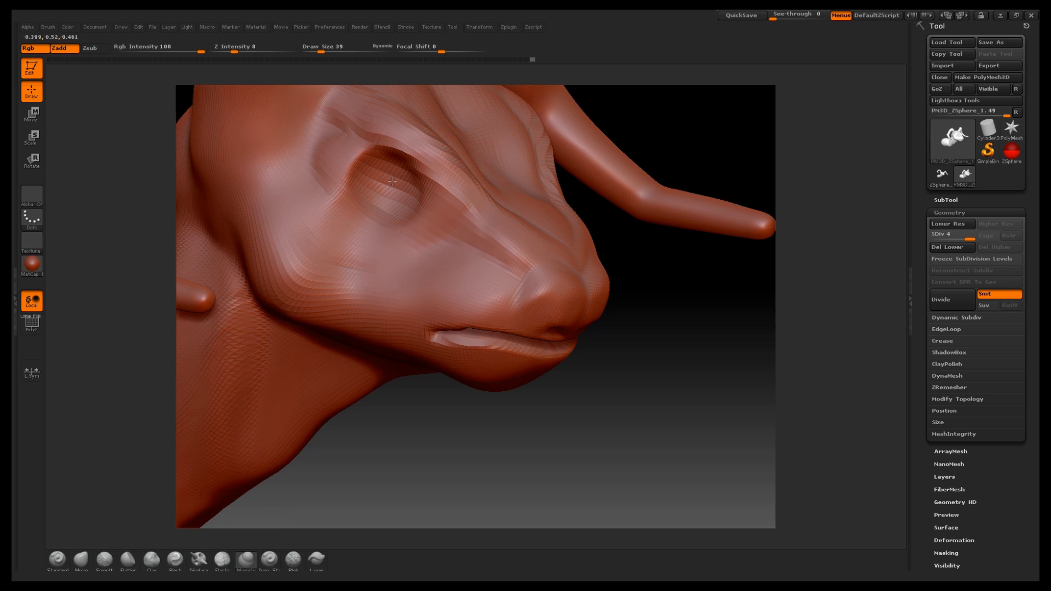
{"action": "mouse_move", "coordinate": [409, 147]}
{"action": "left_mouse_down"}
{"action": "mouse_move", "coordinate": [462, 206]}
{"action": "mouse_move", "coordinate": [478, 202]}
{"action": "left_mouse_up"}
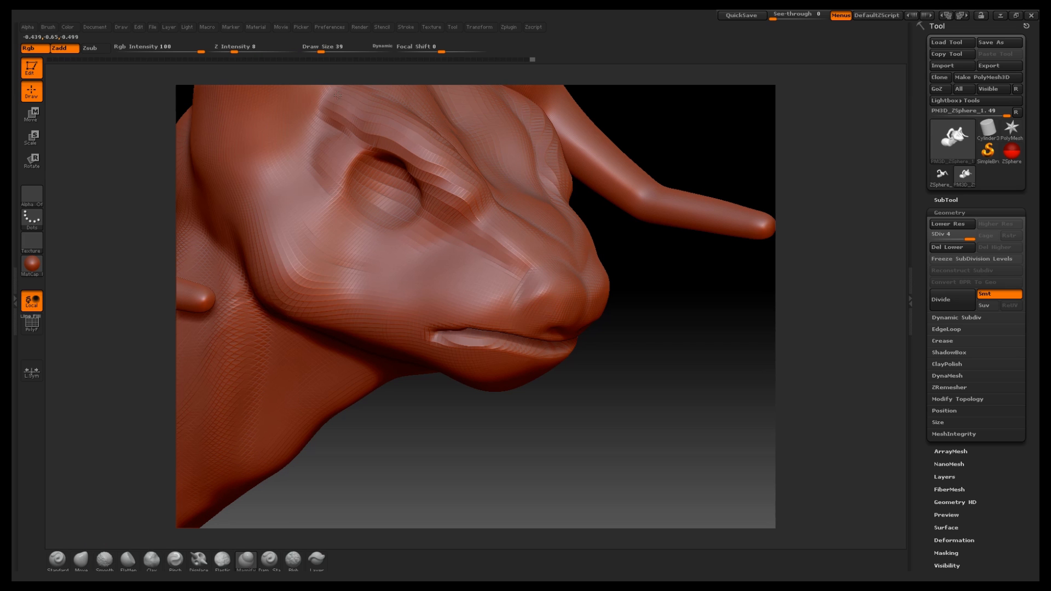
{"action": "mouse_move", "coordinate": [642, 361]}
{"action": "left_mouse_down"}
{"action": "mouse_move", "coordinate": [652, 328]}
{"action": "mouse_move", "coordinate": [630, 329]}
{"action": "mouse_move", "coordinate": [638, 358]}
{"action": "mouse_move", "coordinate": [621, 312]}
{"action": "mouse_move", "coordinate": [662, 312]}
{"action": "mouse_move", "coordinate": [628, 263]}
{"action": "mouse_move", "coordinate": [662, 288]}
{"action": "mouse_move", "coordinate": [675, 317]}
{"action": "mouse_move", "coordinate": [652, 323]}
{"action": "mouse_move", "coordinate": [577, 290]}
{"action": "mouse_move", "coordinate": [596, 307]}
{"action": "left_mouse_up"}
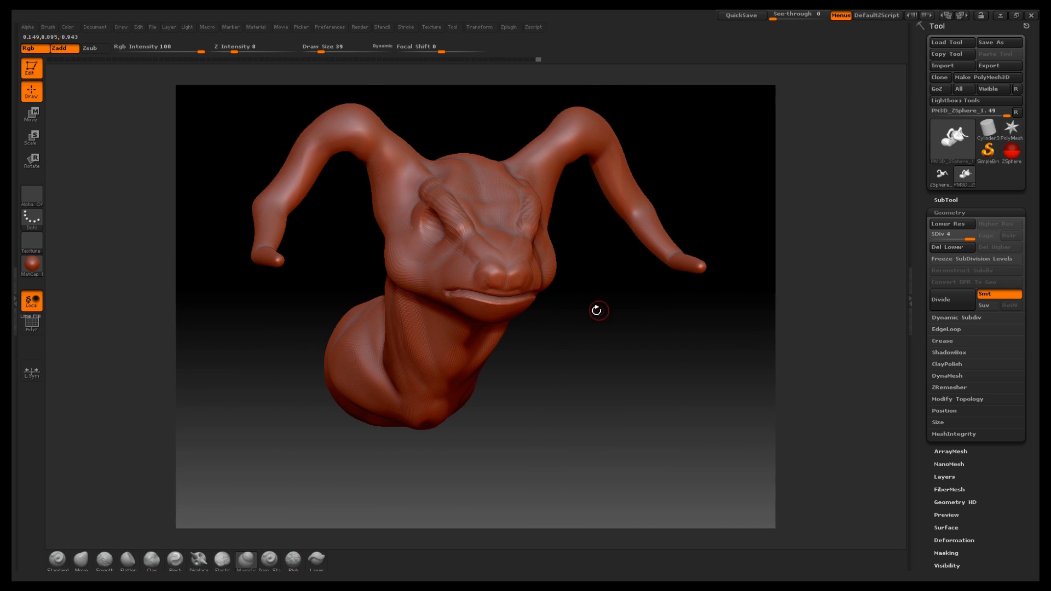
Step: Reshape the brow, eye area and upper head with the Move brush at draw size 311
{"action": "left_click", "coordinate": [81, 560]}
{"action": "left_click", "coordinate": [343, 49]}
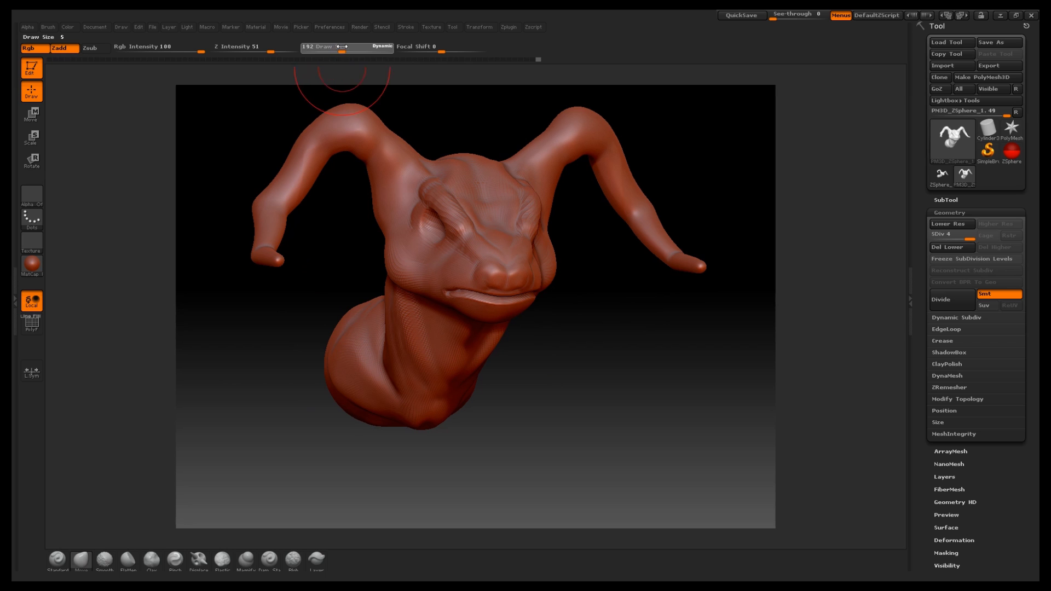
{"action": "left_click_drag", "start_coordinate": [336, 50], "coordinate": [345, 50]}
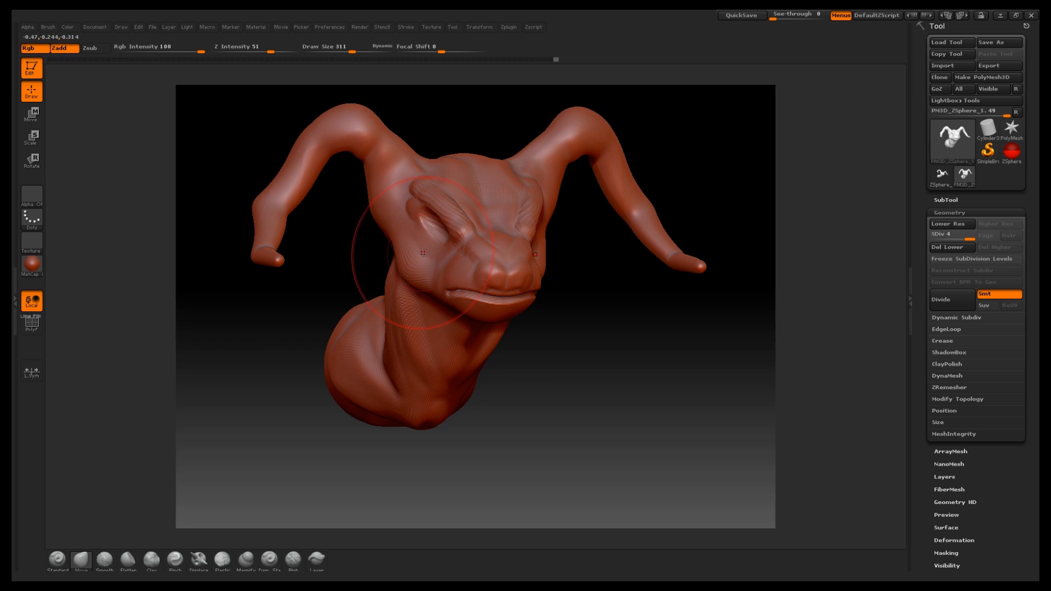
{"action": "left_click_drag", "start_coordinate": [639, 370], "coordinate": [544, 270]}
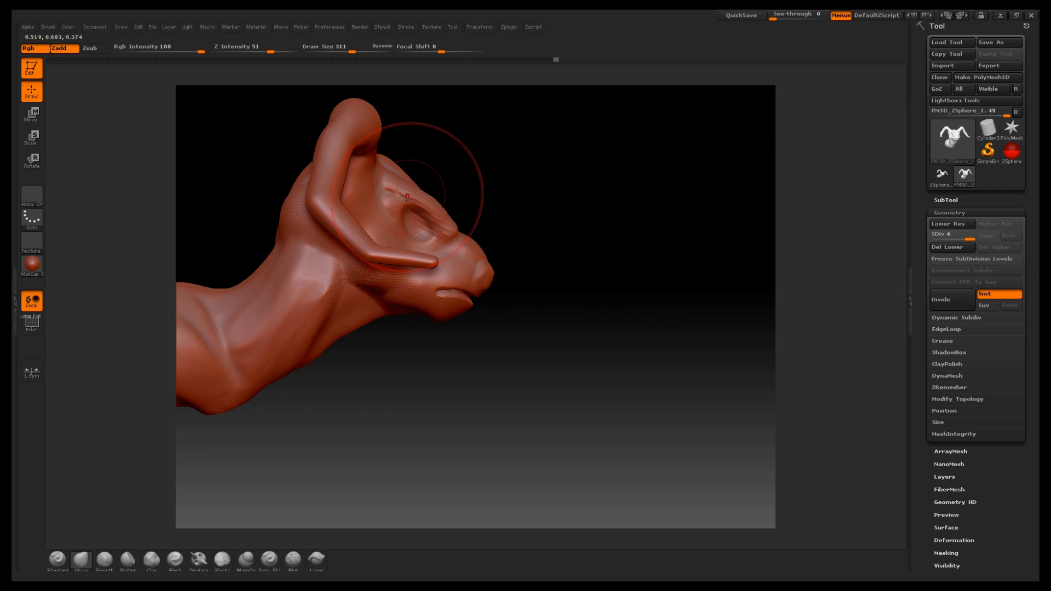
{"action": "left_click_drag", "start_coordinate": [464, 241], "coordinate": [461, 247]}
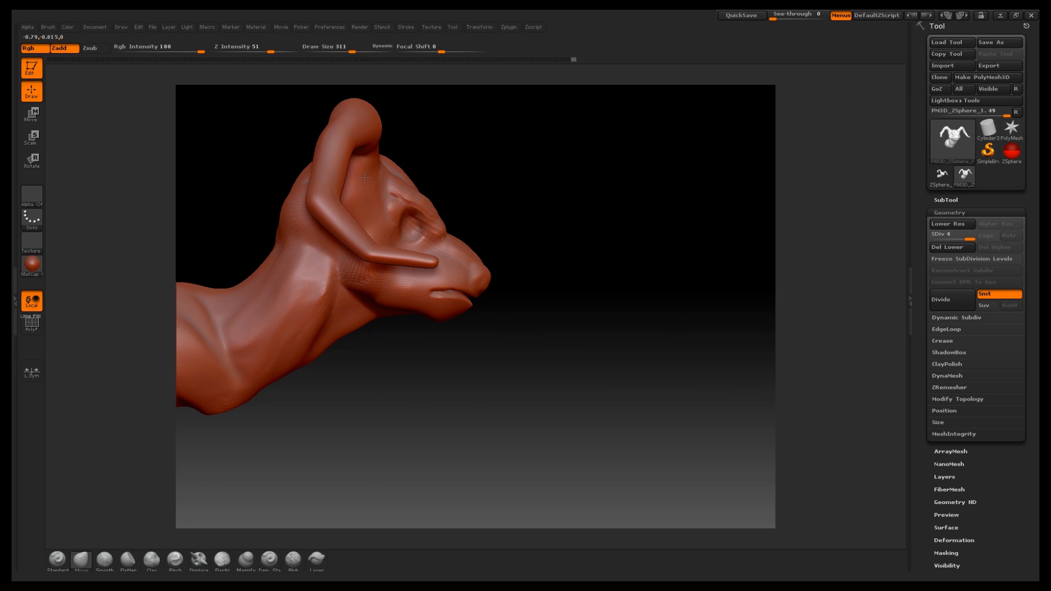
{"action": "left_click_drag", "start_coordinate": [546, 176], "coordinate": [550, 218]}
{"action": "mouse_move", "coordinate": [360, 164]}
{"action": "left_mouse_down"}
{"action": "mouse_move", "coordinate": [382, 152]}
{"action": "mouse_move", "coordinate": [564, 159]}
{"action": "mouse_move", "coordinate": [447, 127]}
{"action": "mouse_move", "coordinate": [563, 164]}
{"action": "mouse_move", "coordinate": [457, 171]}
{"action": "mouse_move", "coordinate": [582, 153]}
{"action": "mouse_move", "coordinate": [451, 148]}
{"action": "mouse_move", "coordinate": [598, 124]}
{"action": "mouse_move", "coordinate": [616, 171]}
{"action": "mouse_move", "coordinate": [659, 175]}
{"action": "mouse_move", "coordinate": [662, 199]}
{"action": "mouse_move", "coordinate": [540, 183]}
{"action": "mouse_move", "coordinate": [578, 219]}
{"action": "left_mouse_up"}
Step: Set the draw size to 181, and divide the creature mesh once to reach subdivision level 5
{"action": "left_click_drag", "start_coordinate": [352, 51], "coordinate": [341, 52]}
{"action": "mouse_move", "coordinate": [625, 183]}
{"action": "left_mouse_down", "text": "alt"}
{"action": "mouse_move", "coordinate": [626, 225]}
{"action": "mouse_move", "coordinate": [649, 213]}
{"action": "mouse_move", "coordinate": [668, 399]}
{"action": "mouse_move", "coordinate": [637, 365]}
{"action": "mouse_move", "coordinate": [637, 345]}
{"action": "mouse_move", "coordinate": [605, 378]}
{"action": "mouse_move", "coordinate": [595, 350]}
{"action": "mouse_move", "coordinate": [594, 376]}
{"action": "mouse_move", "coordinate": [622, 368]}
{"action": "mouse_move", "coordinate": [661, 383]}
{"action": "mouse_move", "coordinate": [778, 328]}
{"action": "left_mouse_up", "text": "alt"}
{"action": "mouse_move", "coordinate": [664, 195]}
{"action": "left_mouse_down"}
{"action": "mouse_move", "coordinate": [678, 197]}
{"action": "mouse_move", "coordinate": [675, 188]}
{"action": "left_mouse_up"}
{"action": "left_click", "coordinate": [944, 293]}
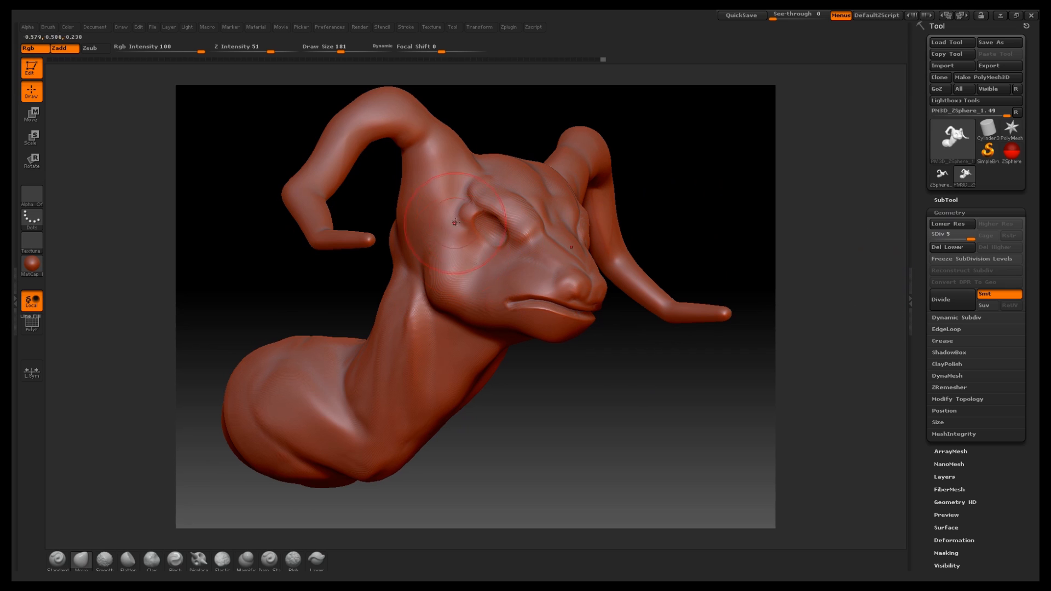
{"action": "mouse_move", "coordinate": [675, 187]}
{"action": "left_mouse_down"}
{"action": "mouse_move", "coordinate": [689, 197]}
{"action": "mouse_move", "coordinate": [803, 195]}
{"action": "left_mouse_up"}
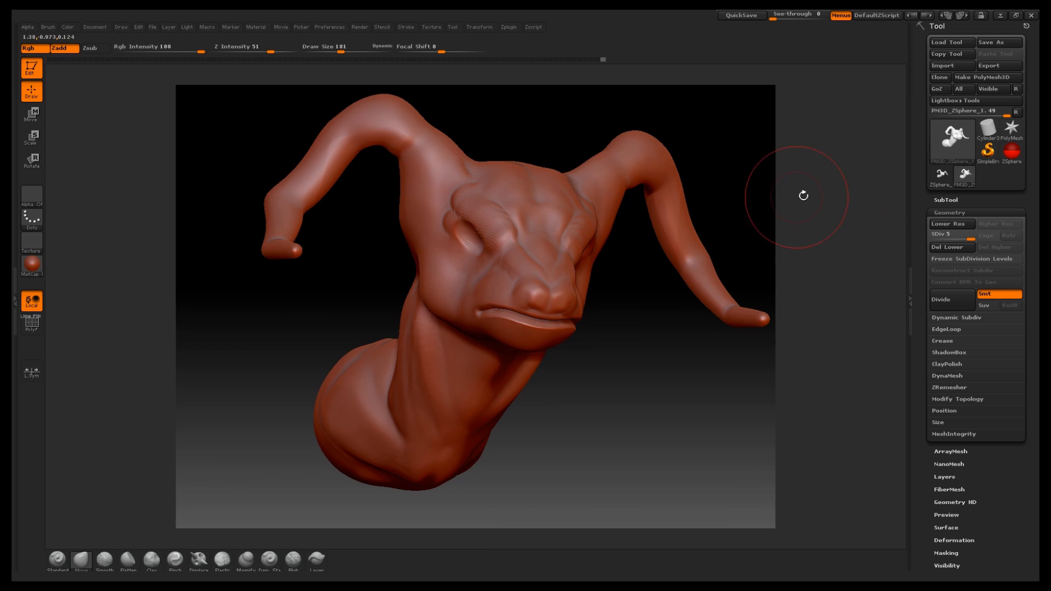
Step: Show the subtool list, and reshape the mouth area from below with the Move brush at draw size 244
{"action": "left_click", "coordinate": [952, 200]}
{"action": "mouse_move", "coordinate": [946, 222]}
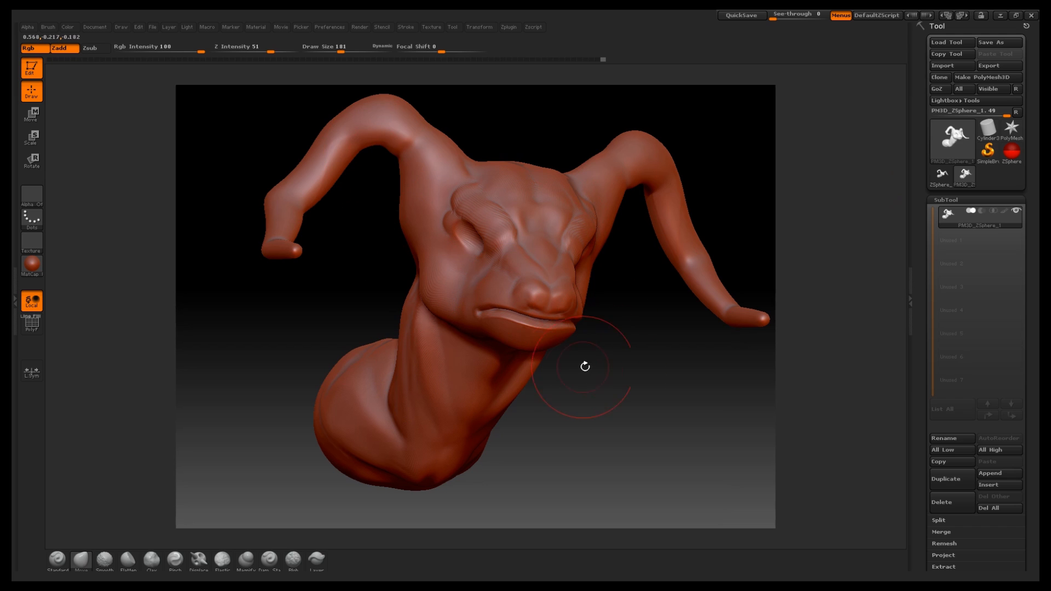
{"action": "mouse_move", "coordinate": [584, 367]}
{"action": "left_mouse_down"}
{"action": "mouse_move", "coordinate": [623, 356]}
{"action": "mouse_move", "coordinate": [621, 372]}
{"action": "mouse_move", "coordinate": [627, 341]}
{"action": "left_mouse_up"}
{"action": "left_click_drag", "start_coordinate": [342, 46], "coordinate": [347, 46]}
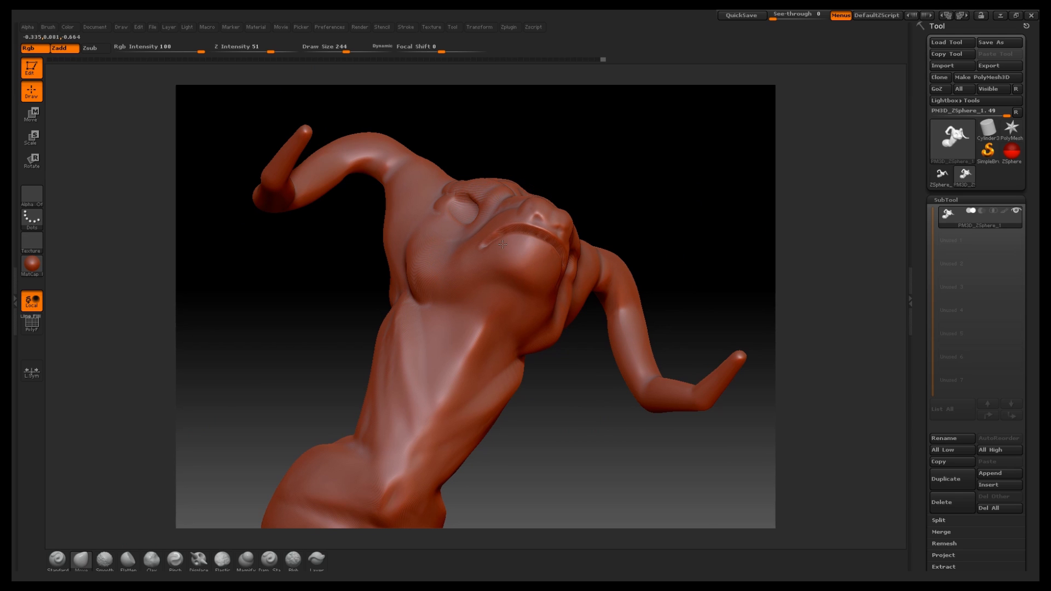
{"action": "left_click_drag", "start_coordinate": [517, 224], "coordinate": [523, 230]}
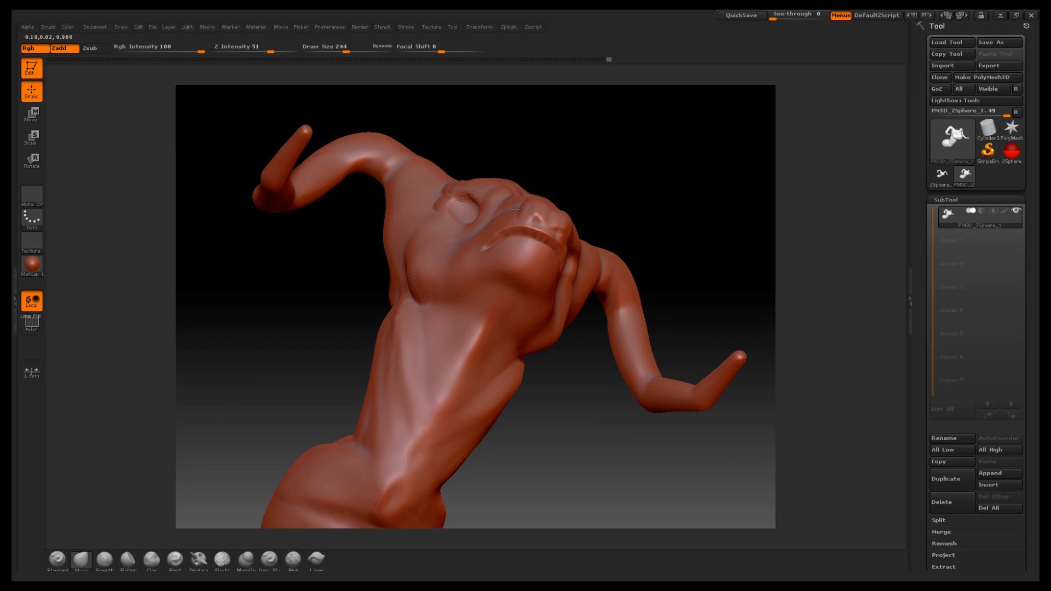
Step: Refine the shape of the snout and brow with the Move brush at draw size 60
{"action": "mouse_move", "coordinate": [717, 188]}
{"action": "left_mouse_down"}
{"action": "mouse_move", "coordinate": [715, 289]}
{"action": "mouse_move", "coordinate": [664, 376]}
{"action": "left_mouse_up"}
{"action": "mouse_move", "coordinate": [772, 207]}
{"action": "left_mouse_down"}
{"action": "mouse_move", "coordinate": [736, 216]}
{"action": "mouse_move", "coordinate": [744, 234]}
{"action": "mouse_move", "coordinate": [729, 211]}
{"action": "mouse_move", "coordinate": [715, 223]}
{"action": "mouse_move", "coordinate": [688, 297]}
{"action": "mouse_move", "coordinate": [586, 380]}
{"action": "mouse_move", "coordinate": [628, 347]}
{"action": "mouse_move", "coordinate": [602, 355]}
{"action": "left_mouse_up"}
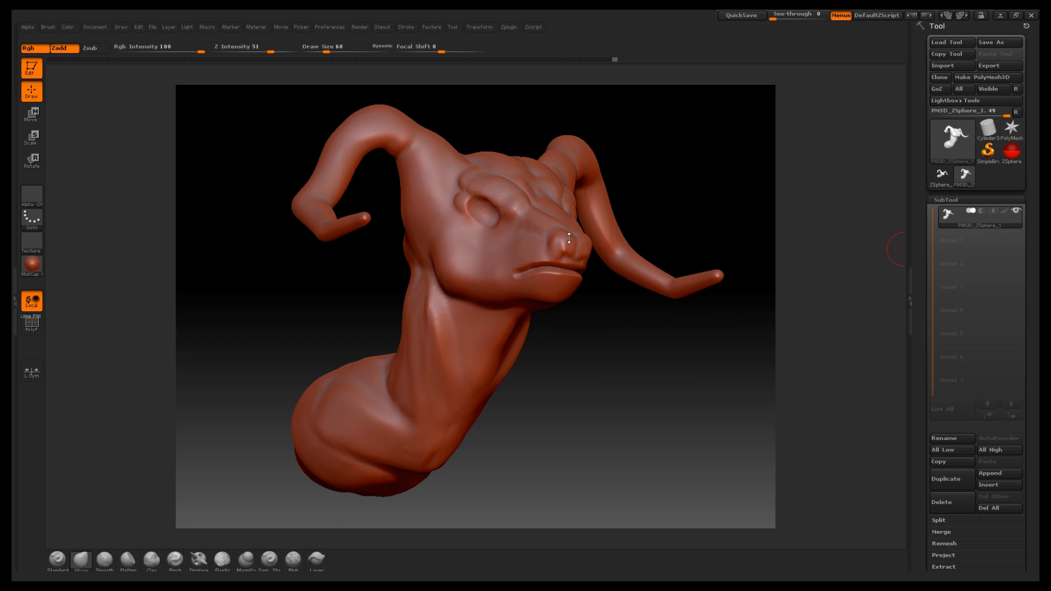
{"action": "mouse_move", "coordinate": [665, 180]}
{"action": "left_mouse_down"}
{"action": "mouse_move", "coordinate": [673, 187]}
{"action": "mouse_move", "coordinate": [659, 194]}
{"action": "mouse_move", "coordinate": [680, 186]}
{"action": "mouse_move", "coordinate": [668, 171]}
{"action": "mouse_move", "coordinate": [675, 192]}
{"action": "mouse_move", "coordinate": [659, 188]}
{"action": "mouse_move", "coordinate": [680, 192]}
{"action": "mouse_move", "coordinate": [666, 191]}
{"action": "mouse_move", "coordinate": [678, 187]}
{"action": "mouse_move", "coordinate": [657, 162]}
{"action": "mouse_move", "coordinate": [680, 173]}
{"action": "mouse_move", "coordinate": [666, 172]}
{"action": "mouse_move", "coordinate": [674, 166]}
{"action": "mouse_move", "coordinate": [679, 186]}
{"action": "left_mouse_up"}
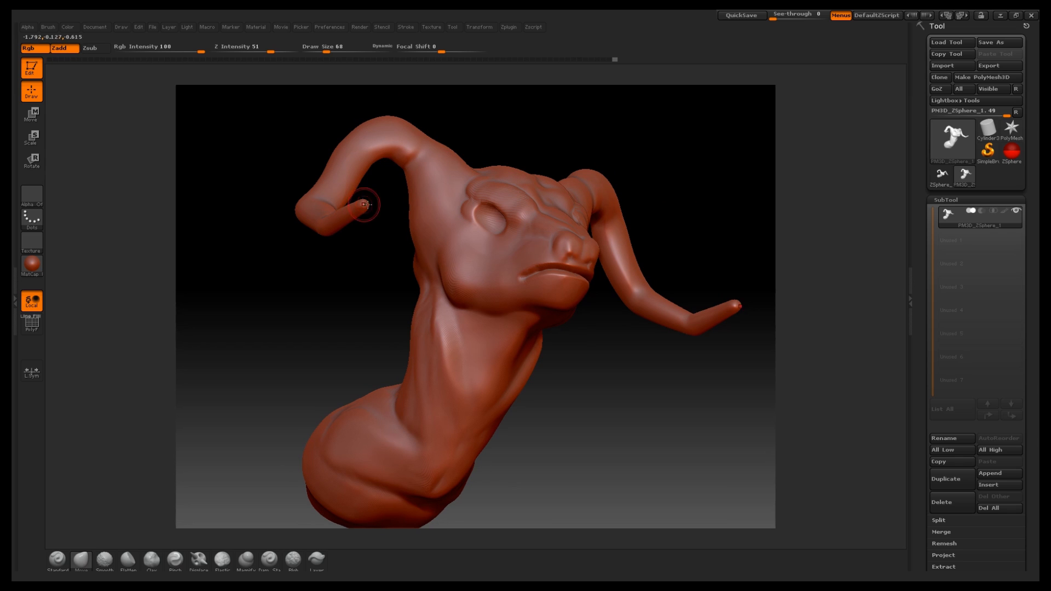
{"action": "left_click_drag", "start_coordinate": [704, 176], "coordinate": [638, 211]}
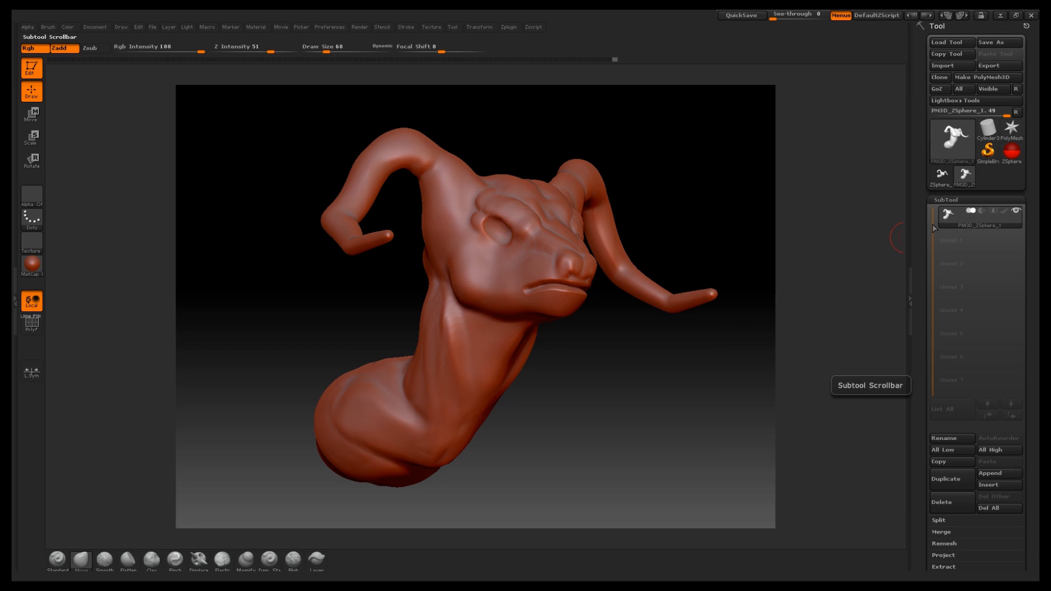
Step: Duplicate the creature's subtool, leaving the copy active above the original in the subtool list
{"action": "left_click", "coordinate": [944, 200]}
{"action": "left_click", "coordinate": [944, 200]}
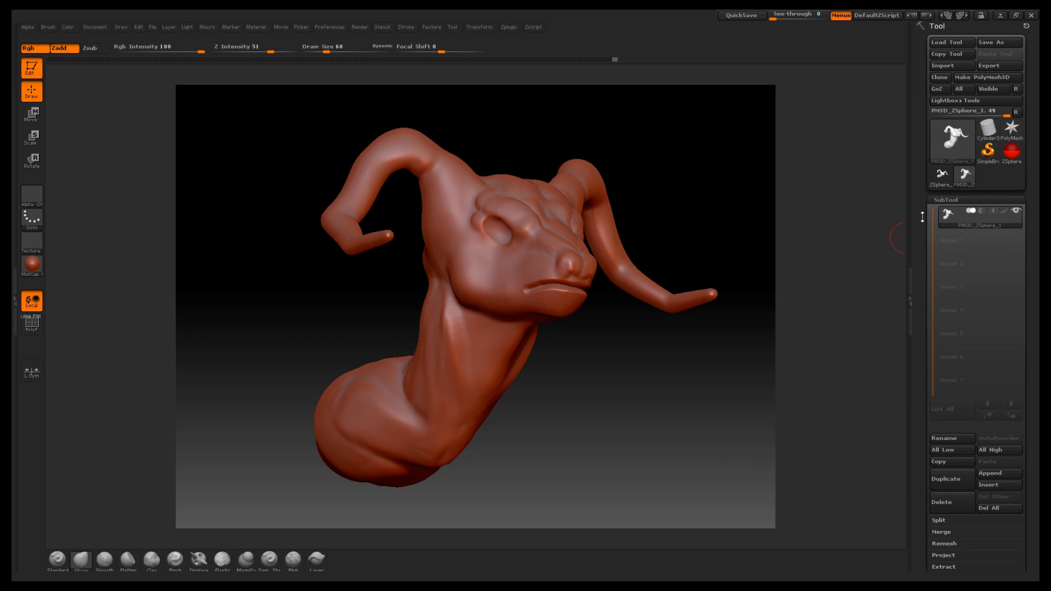
{"action": "left_click_drag", "start_coordinate": [925, 226], "coordinate": [925, 182]}
{"action": "left_click", "coordinate": [946, 436]}
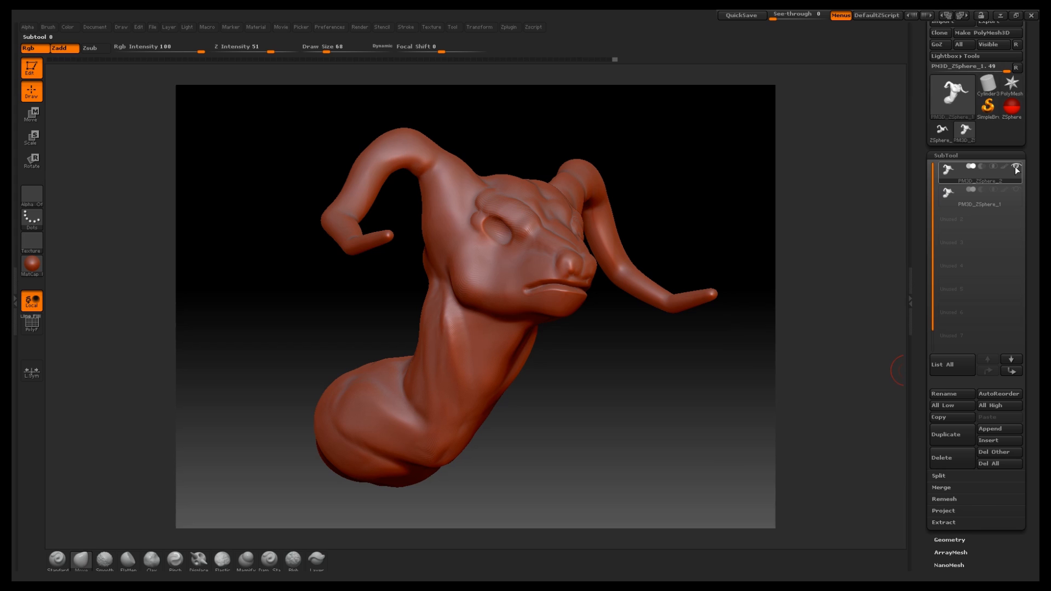
{"action": "mouse_move", "coordinate": [1015, 166]}
{"action": "left_click_drag", "start_coordinate": [816, 187], "coordinate": [688, 200]}
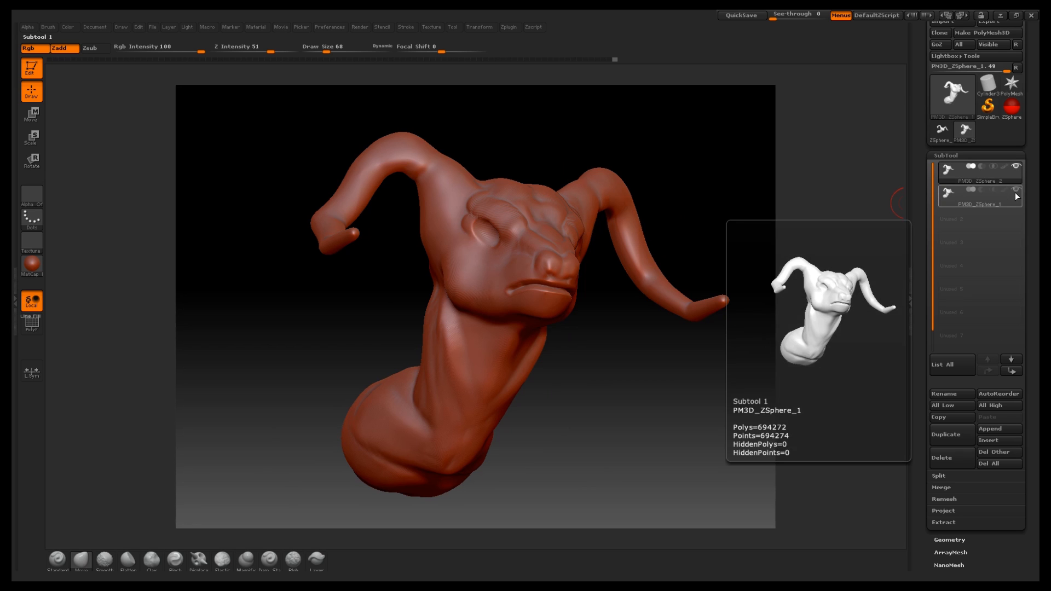
{"action": "mouse_move", "coordinate": [962, 186]}
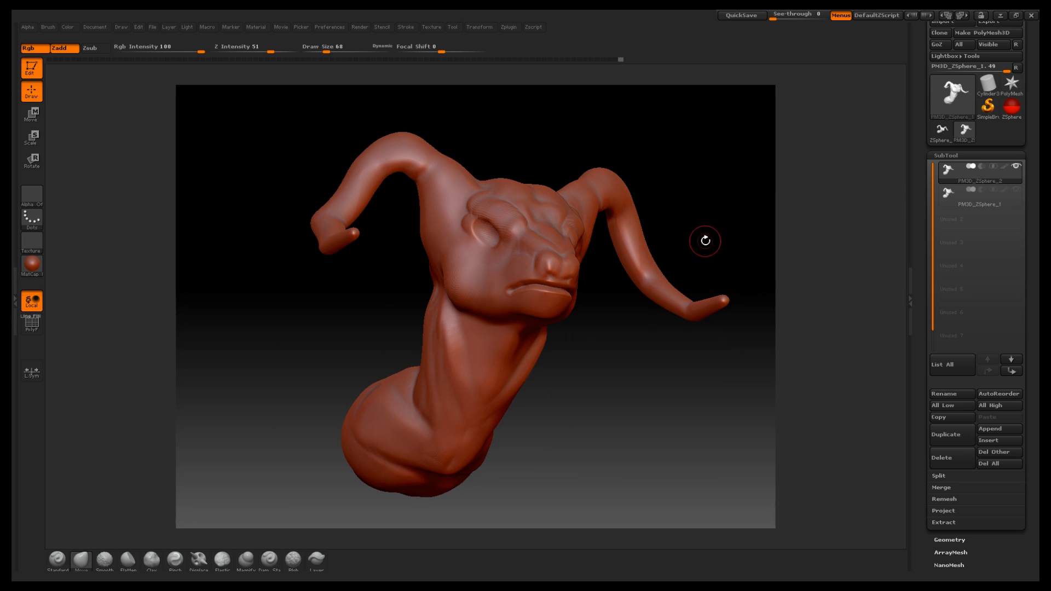
Step: Examine the ZRemesher options for the duplicate, including FreezeGroups and Target Polygons Count, and check its polygon statistics
{"action": "left_click_drag", "start_coordinate": [703, 244], "coordinate": [691, 232], "text": "alt"}
{"action": "left_click_drag", "start_coordinate": [921, 356], "coordinate": [924, 251]}
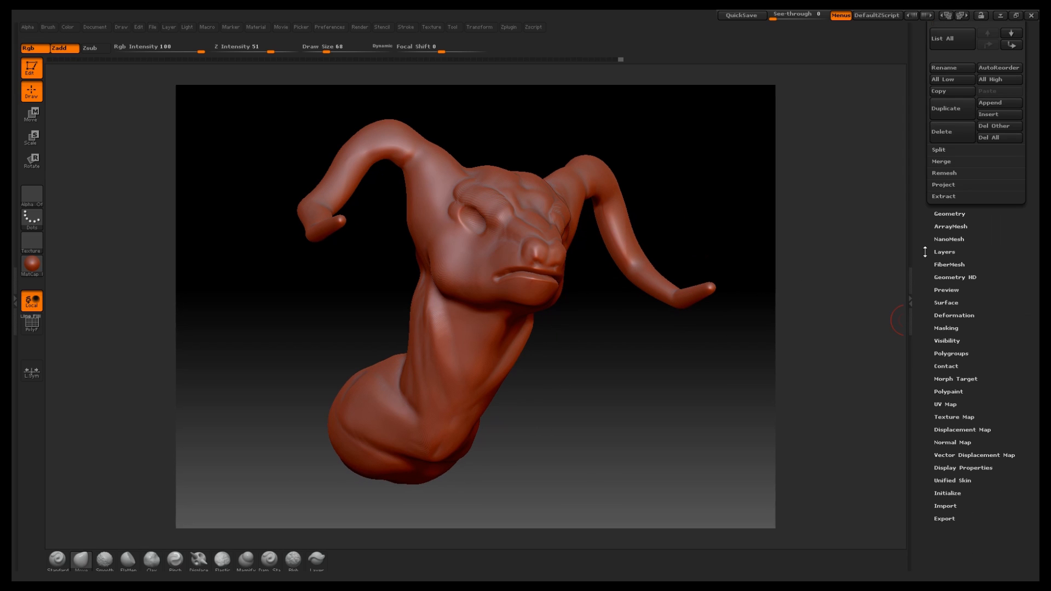
{"action": "left_click", "coordinate": [947, 214]}
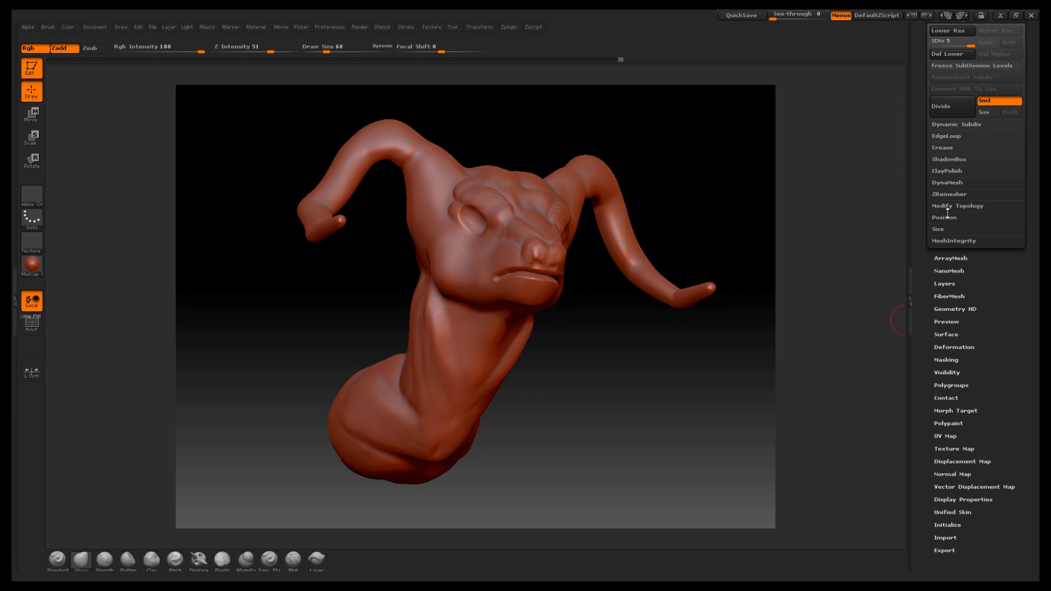
{"action": "left_click_drag", "start_coordinate": [928, 177], "coordinate": [924, 232]}
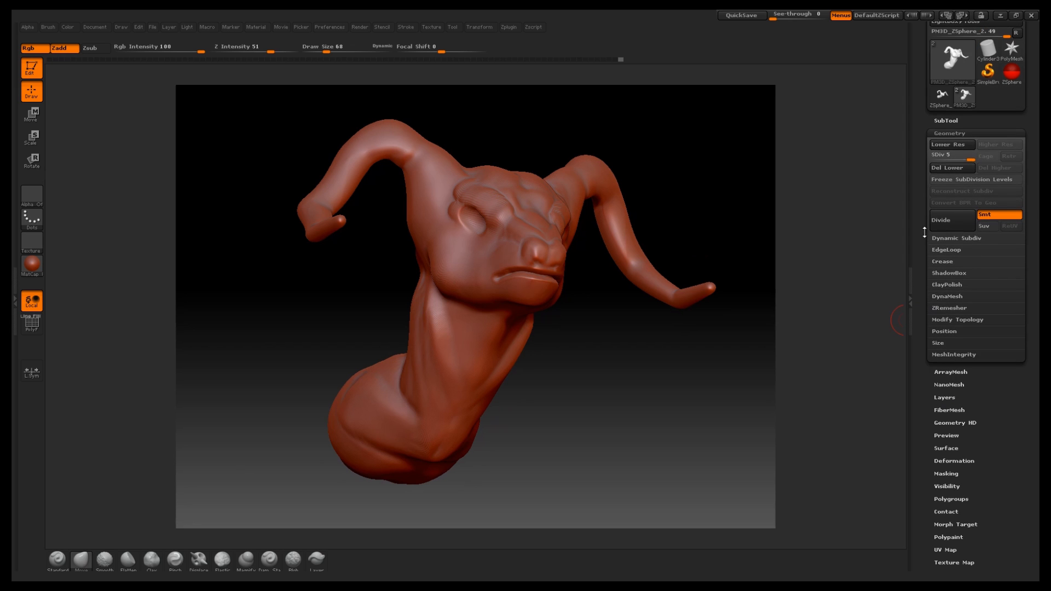
{"action": "left_click", "coordinate": [950, 308]}
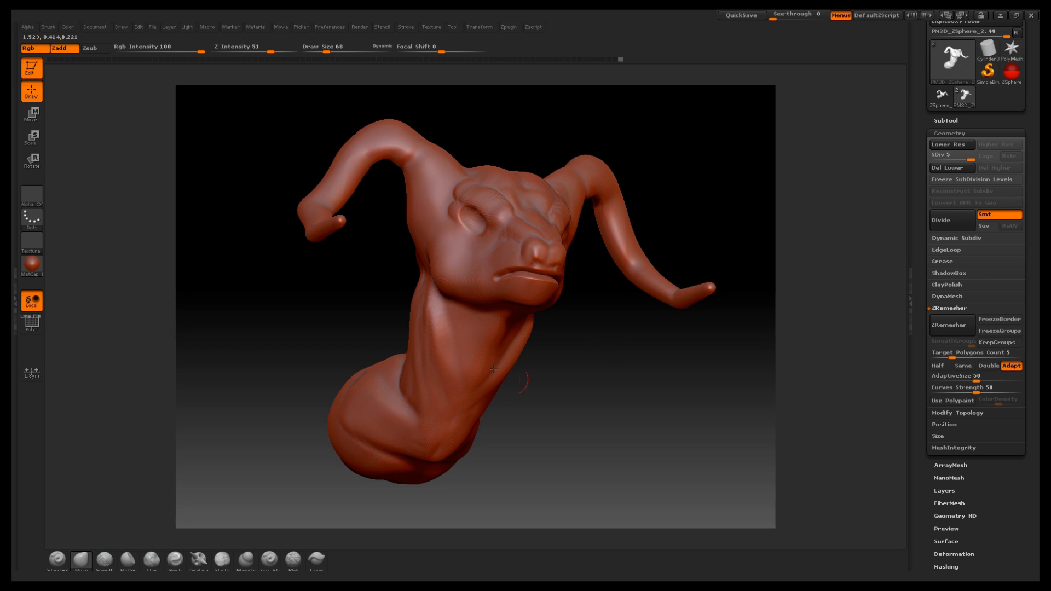
{"action": "left_click", "coordinate": [945, 120]}
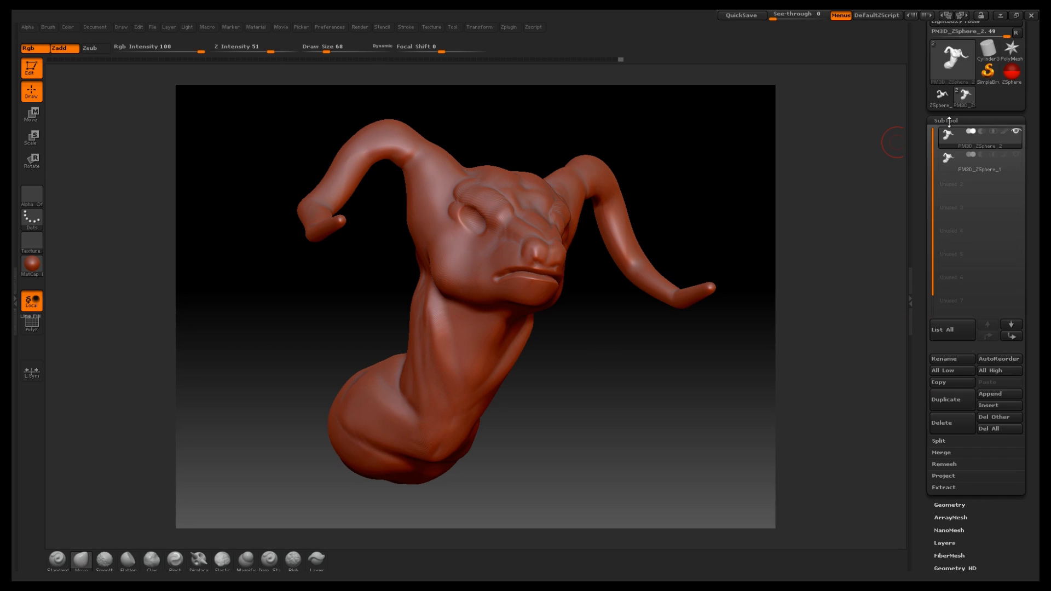
{"action": "left_click", "coordinate": [957, 120]}
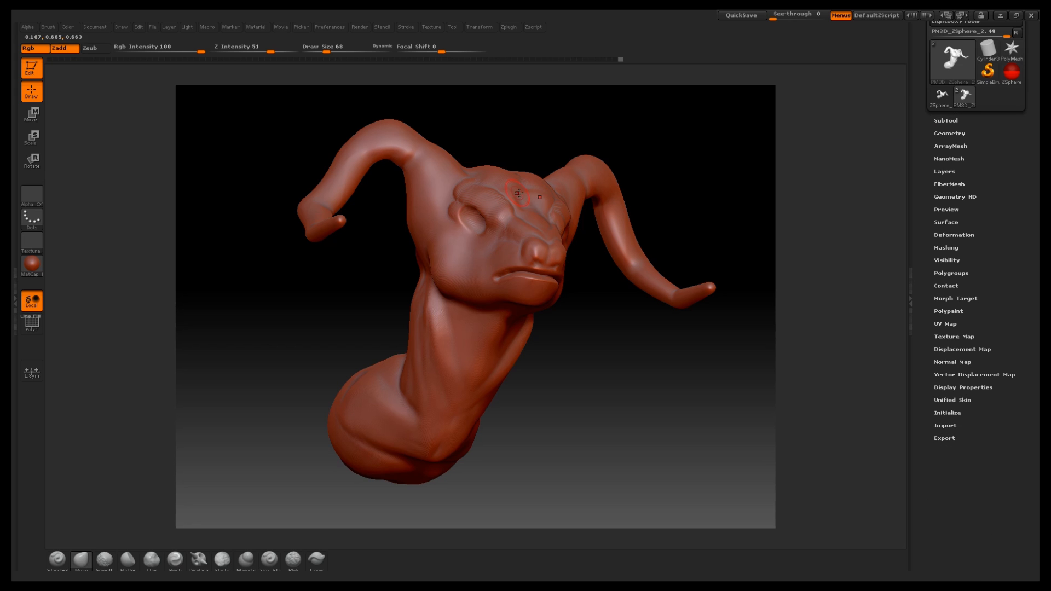
{"action": "left_click", "coordinate": [942, 133]}
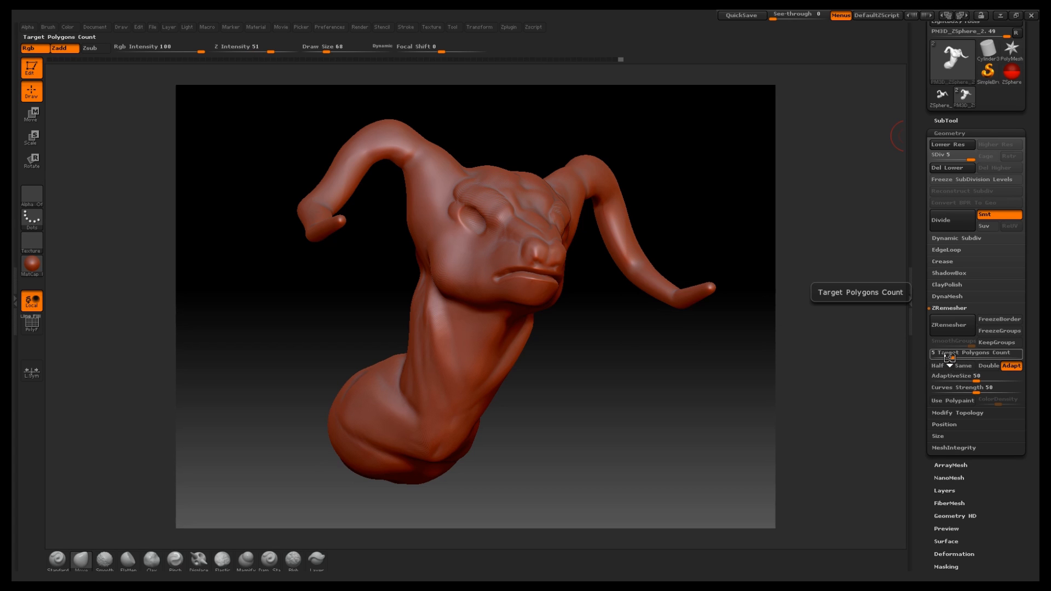
{"action": "key", "text": "ctrl"}
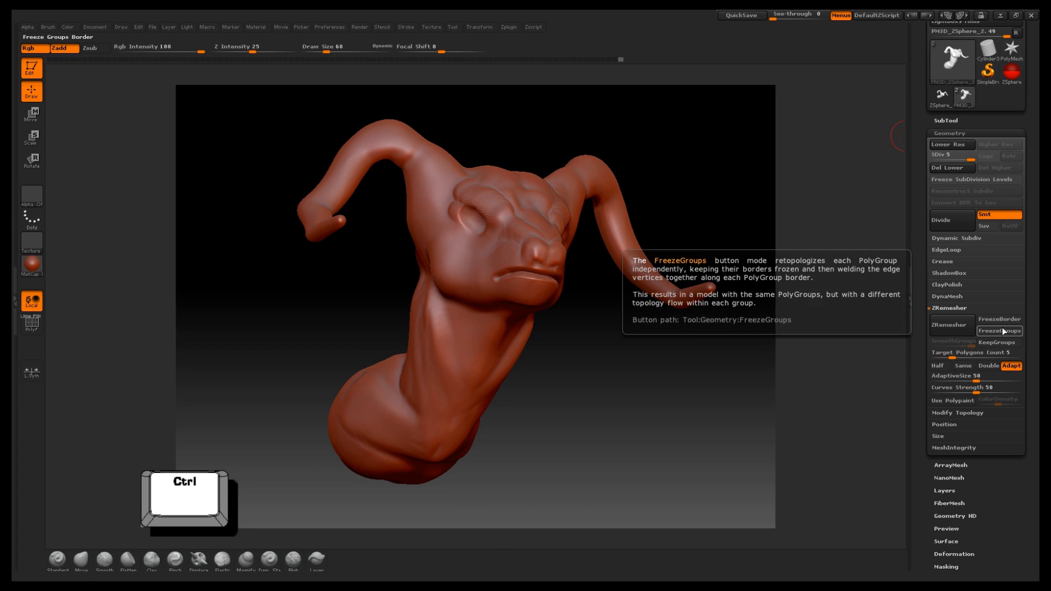
{"action": "mouse_move", "coordinate": [1000, 344]}
{"action": "mouse_move", "coordinate": [965, 354]}
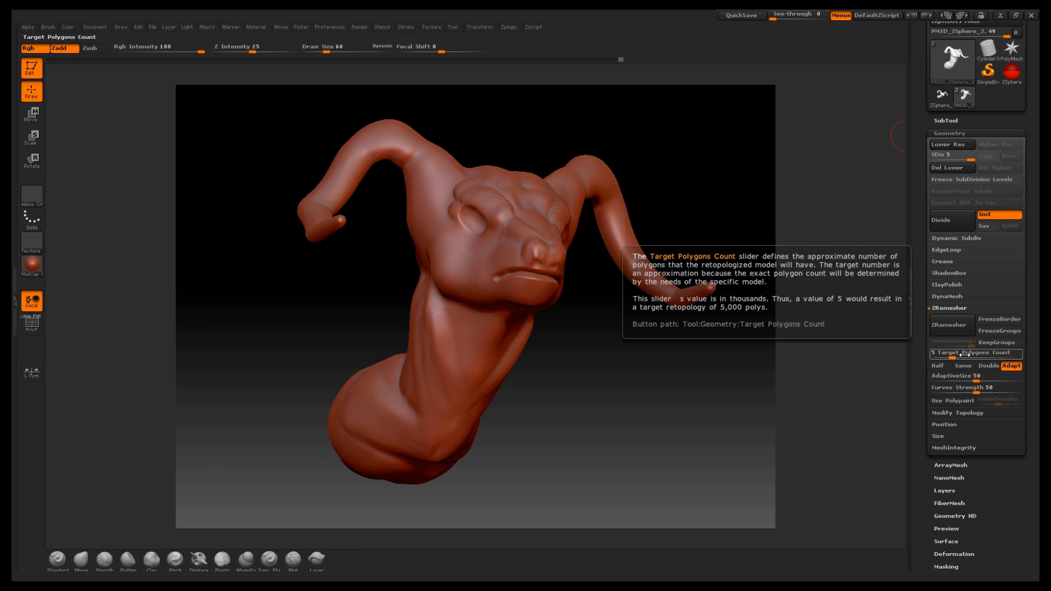
{"action": "left_click", "coordinate": [946, 120]}
{"action": "mouse_move", "coordinate": [951, 141]}
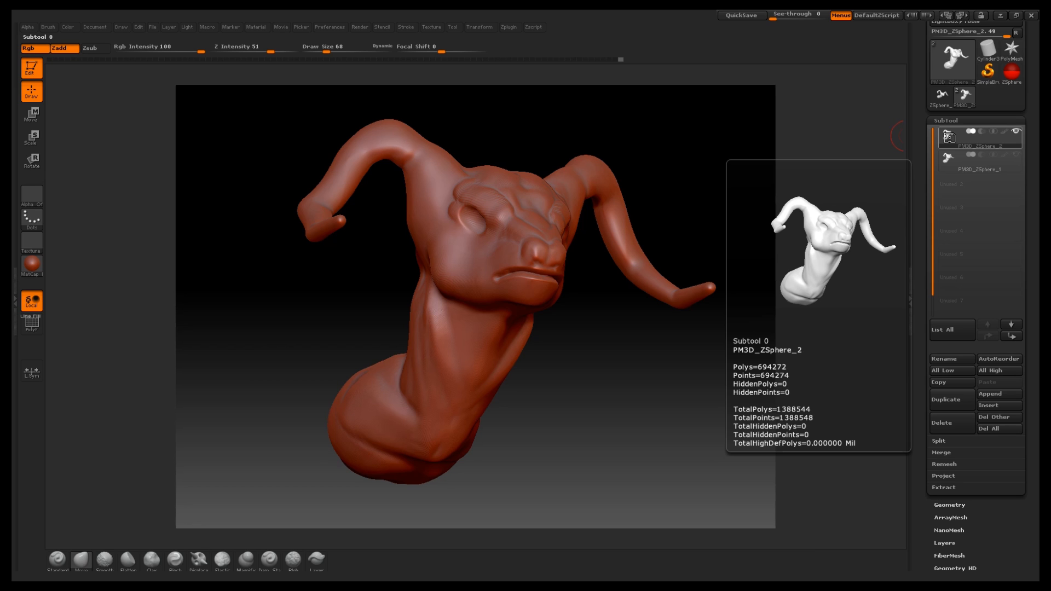
Step: Retopologize the duplicate with ZRemesher, using a Target Polygons Count of 5 with adaptive density on
{"action": "left_click", "coordinate": [968, 120]}
{"action": "left_click", "coordinate": [959, 133]}
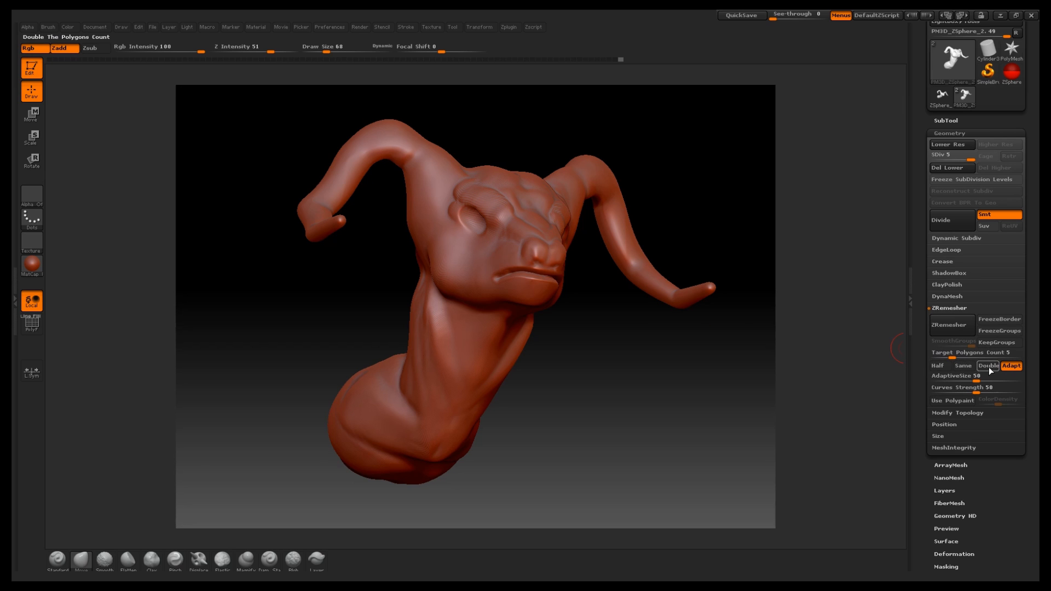
{"action": "mouse_move", "coordinate": [1011, 368]}
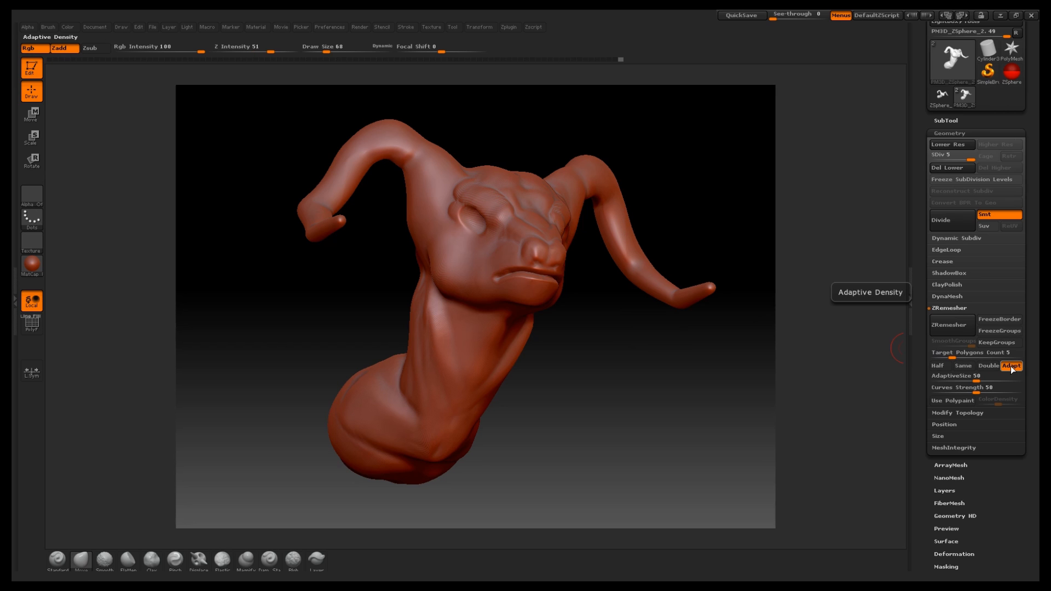
{"action": "left_click", "coordinate": [951, 329]}
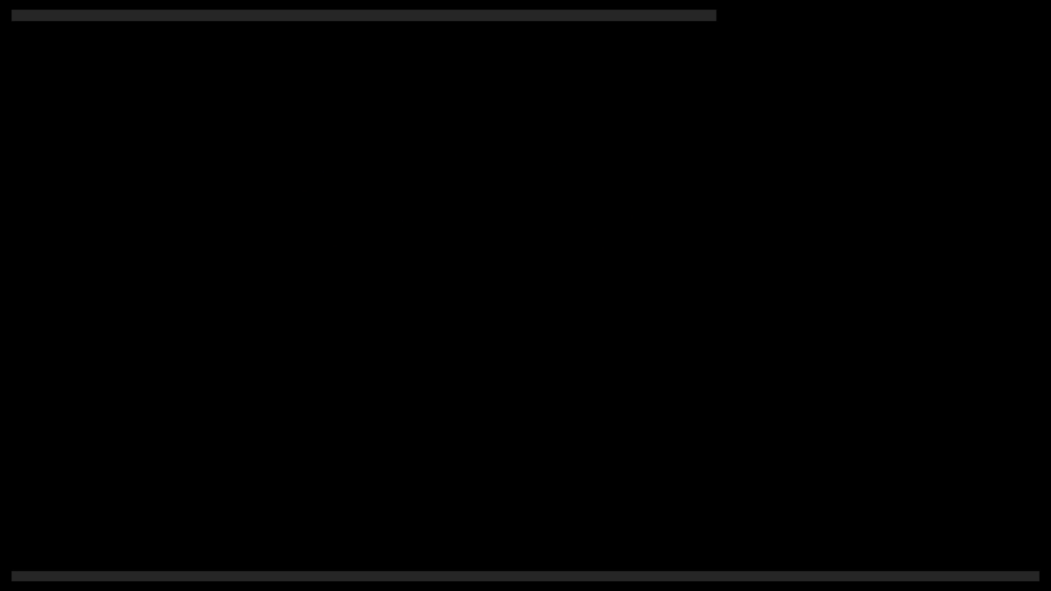
{"action": "left_click_drag", "start_coordinate": [803, 286], "coordinate": [766, 235]}
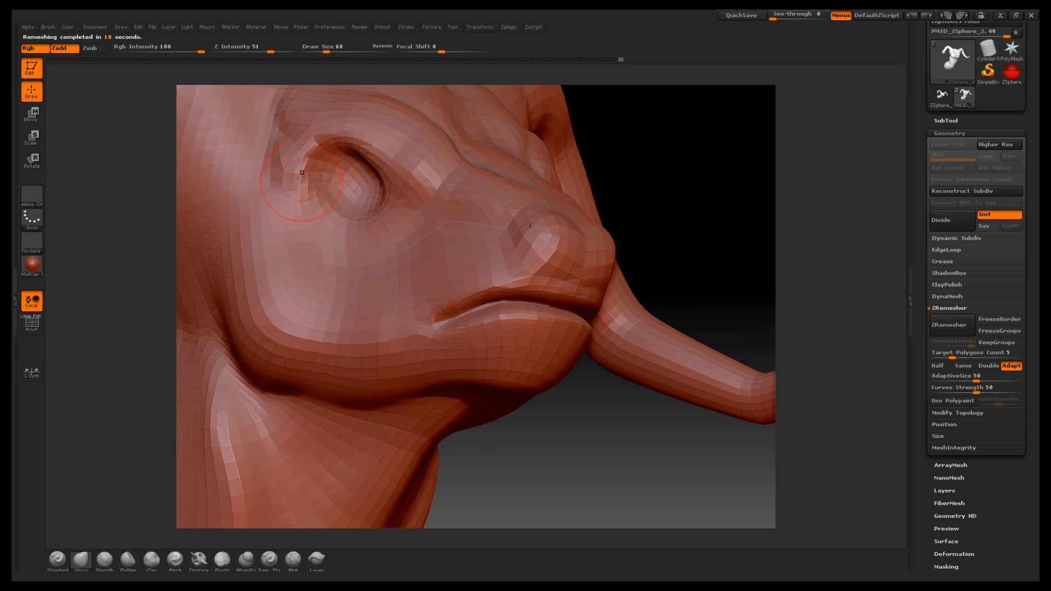
{"action": "mouse_move", "coordinate": [772, 228]}
{"action": "left_mouse_down", "text": "alt"}
{"action": "mouse_move", "coordinate": [721, 180]}
{"action": "mouse_move", "coordinate": [764, 201]}
{"action": "mouse_move", "coordinate": [769, 230]}
{"action": "left_mouse_up", "text": "alt"}
{"action": "left_click_drag", "start_coordinate": [750, 137], "coordinate": [712, 200], "text": "alt"}
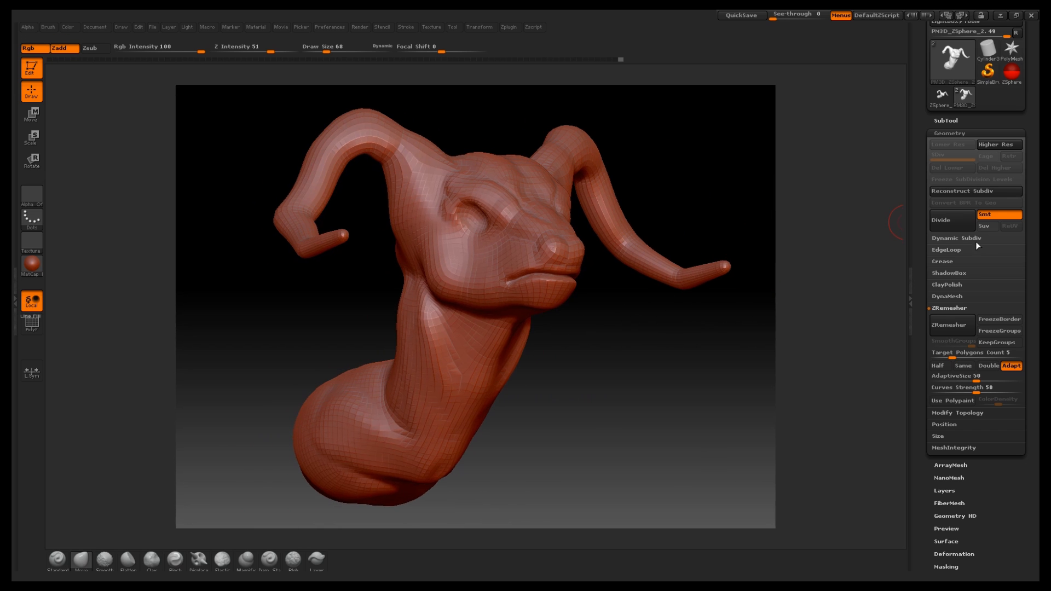
Step: Subdivide the remeshed duplicate repeatedly to add several smooth subdivision levels
{"action": "left_click", "coordinate": [942, 133]}
{"action": "left_click", "coordinate": [941, 133]}
{"action": "left_click", "coordinate": [942, 221]}
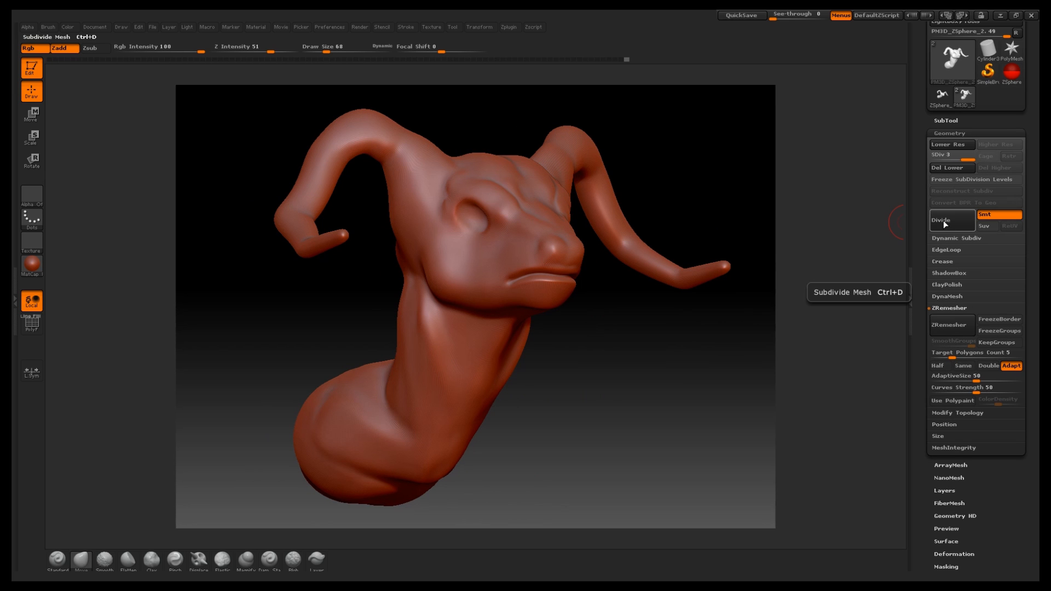
{"action": "left_click", "coordinate": [944, 220]}
{"action": "mouse_move", "coordinate": [701, 188]}
{"action": "left_mouse_down", "text": "shift"}
{"action": "mouse_move", "coordinate": [717, 172]}
{"action": "mouse_move", "coordinate": [734, 195]}
{"action": "mouse_move", "coordinate": [744, 181]}
{"action": "mouse_move", "coordinate": [692, 181]}
{"action": "mouse_move", "coordinate": [891, 148]}
{"action": "left_mouse_up", "text": "shift"}
Step: Make the original PM3D_ZSphere_1 subtool active and hide the remeshed duplicate
{"action": "left_click", "coordinate": [942, 121]}
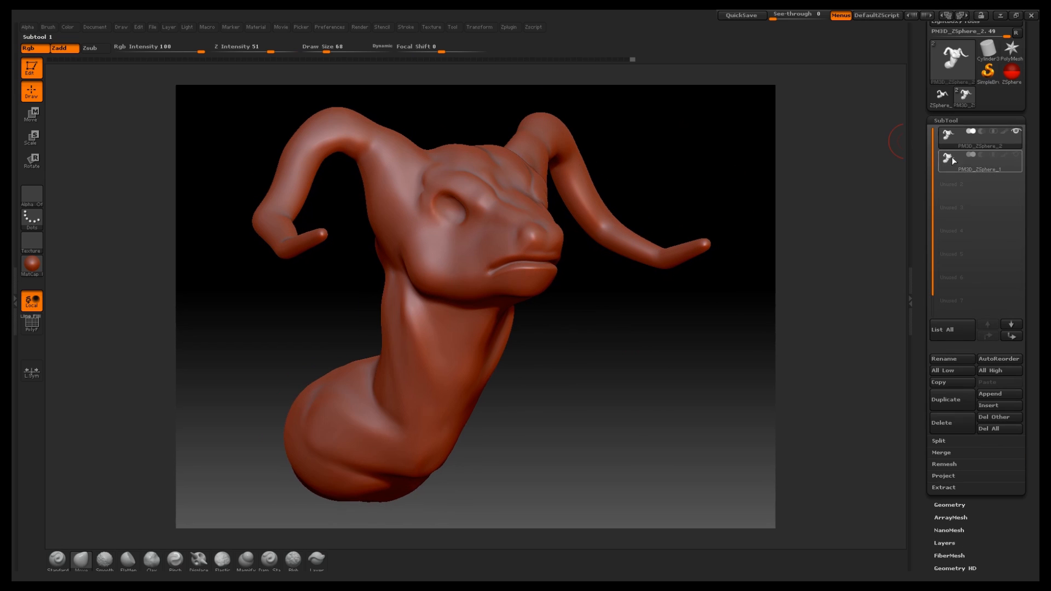
{"action": "left_click", "coordinate": [994, 163]}
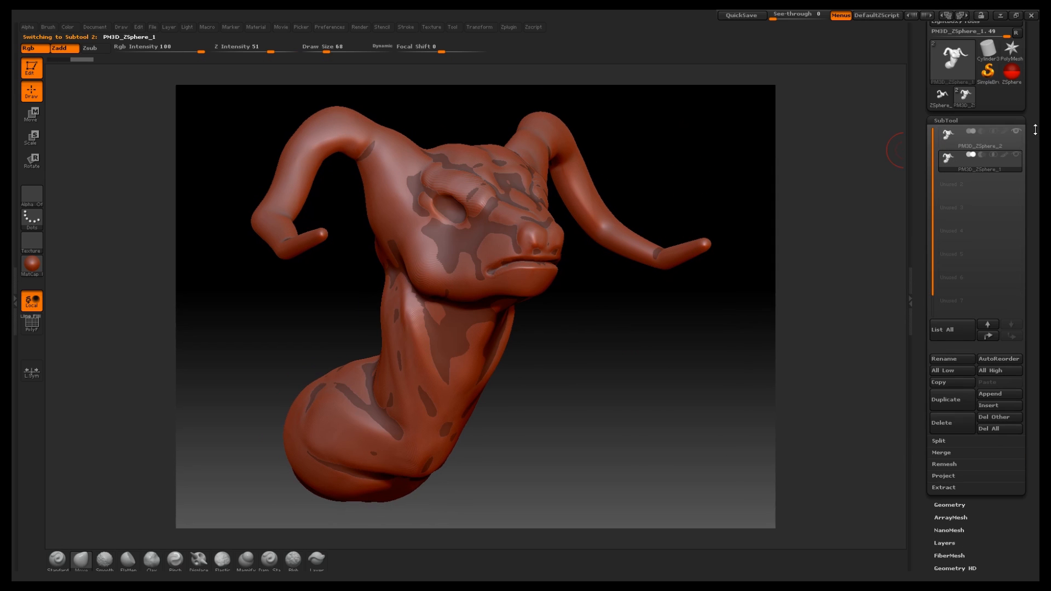
{"action": "left_click", "coordinate": [1015, 132]}
{"action": "left_click_drag", "start_coordinate": [716, 157], "coordinate": [727, 170]}
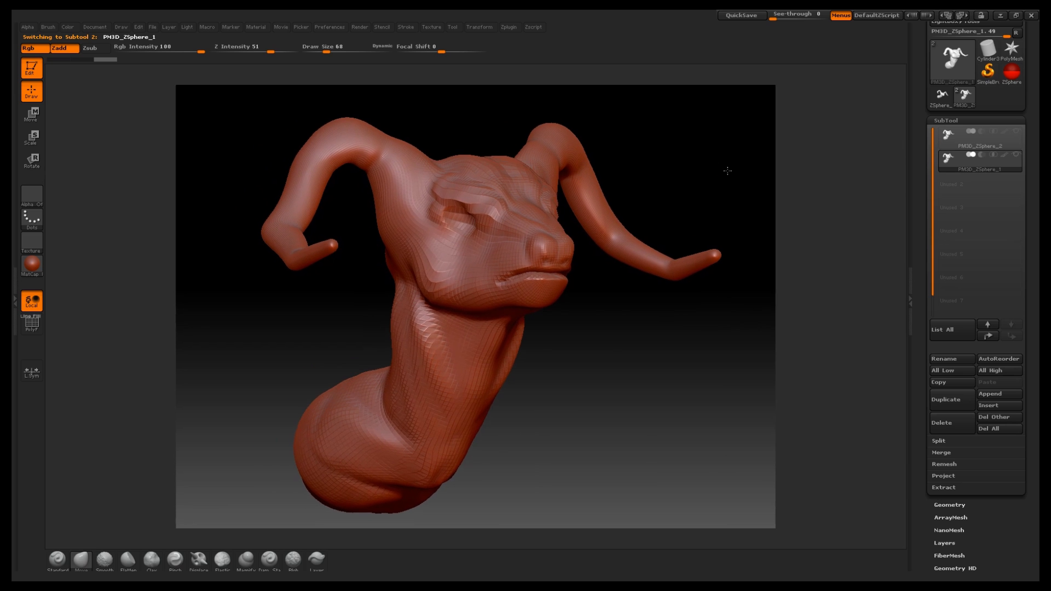
Step: Compare PM3D_ZSphere_1 with the remeshed PM3D_ZSphere_2 by switching between them, toggling their visibility, and checking their polygon counts
{"action": "left_click", "coordinate": [1016, 132]}
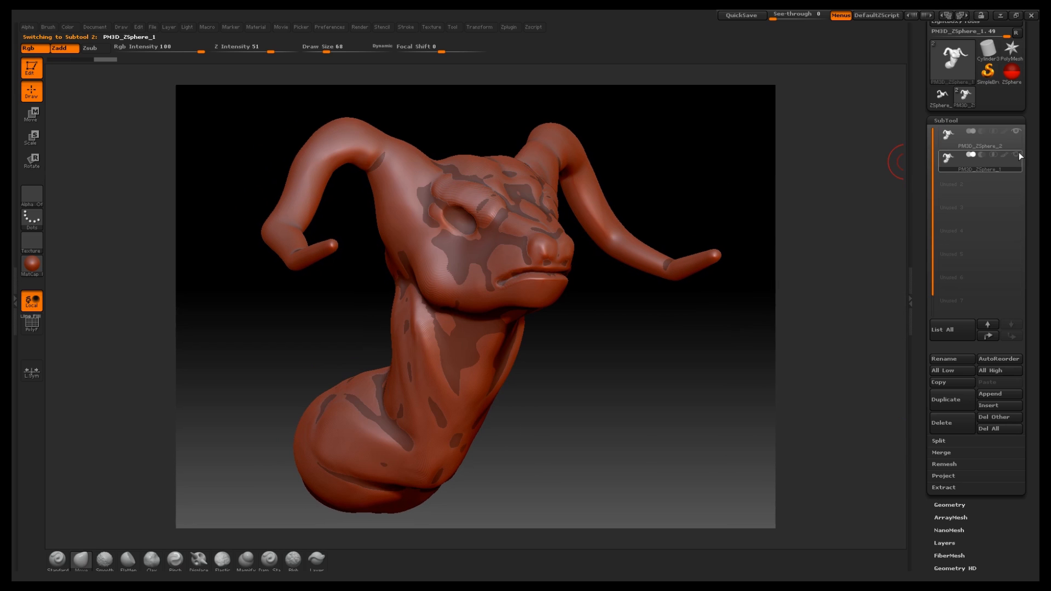
{"action": "left_click", "coordinate": [1015, 131]}
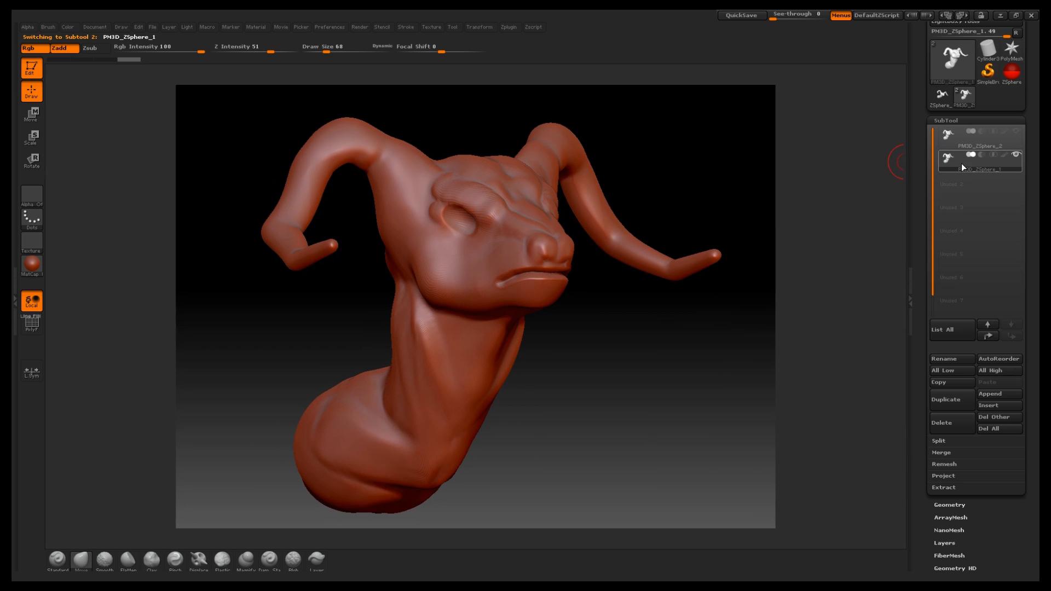
{"action": "left_click", "coordinate": [948, 143]}
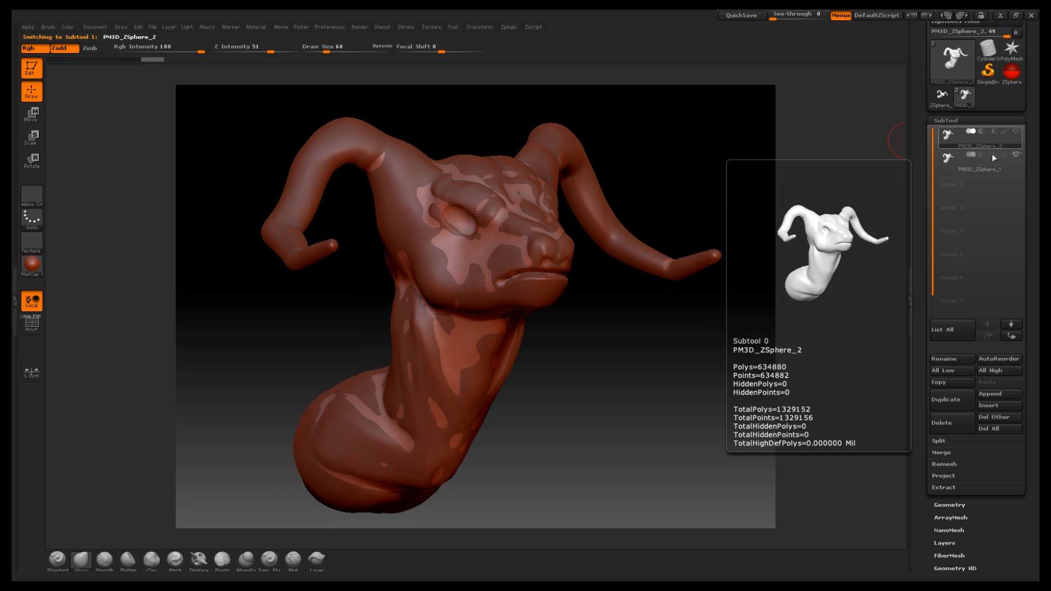
{"action": "left_click", "coordinate": [1016, 154]}
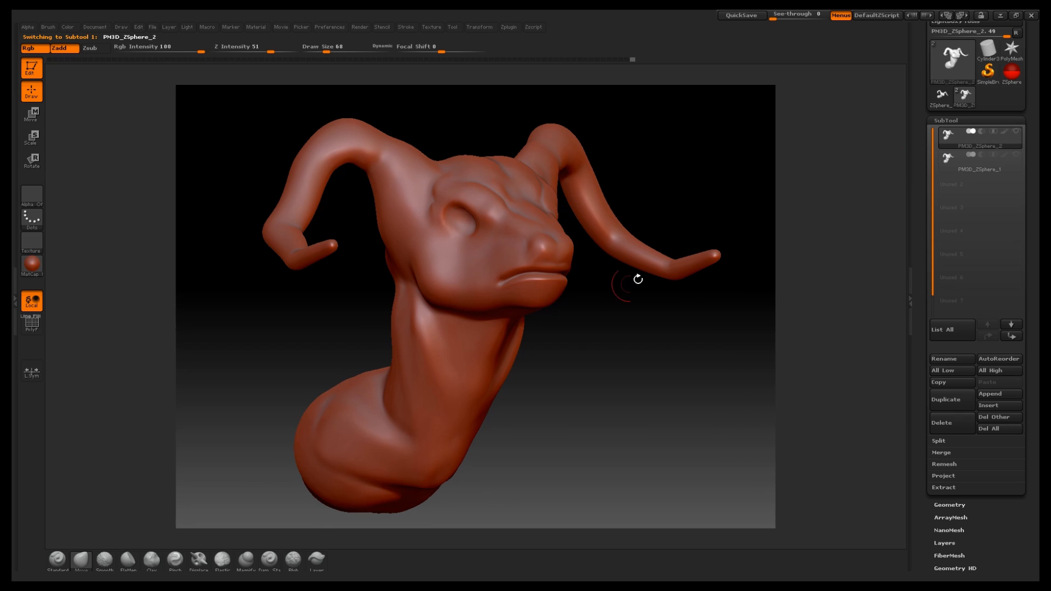
{"action": "mouse_move", "coordinate": [949, 168]}
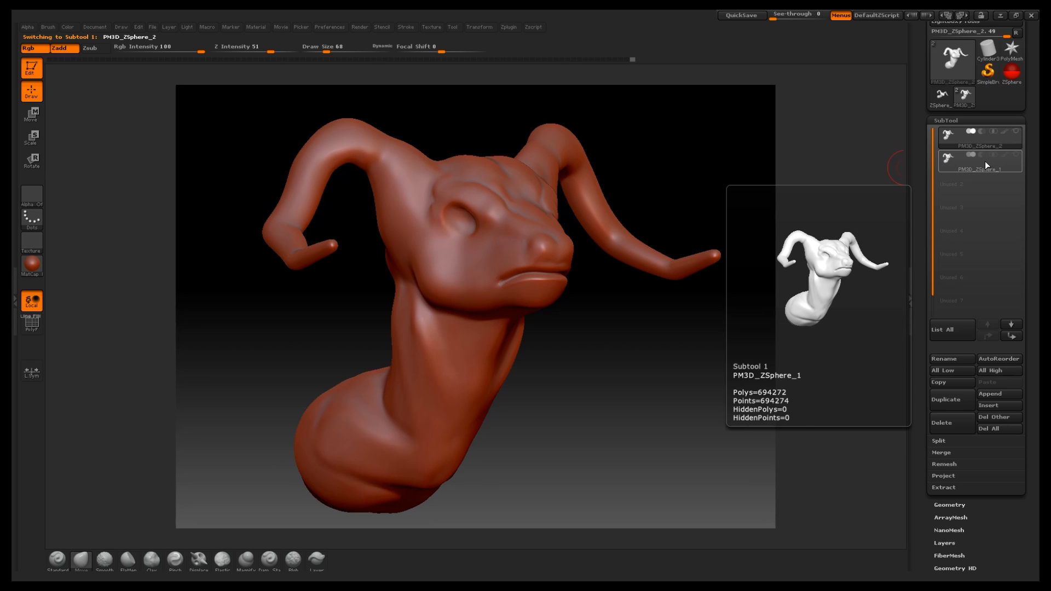
{"action": "mouse_move", "coordinate": [952, 132]}
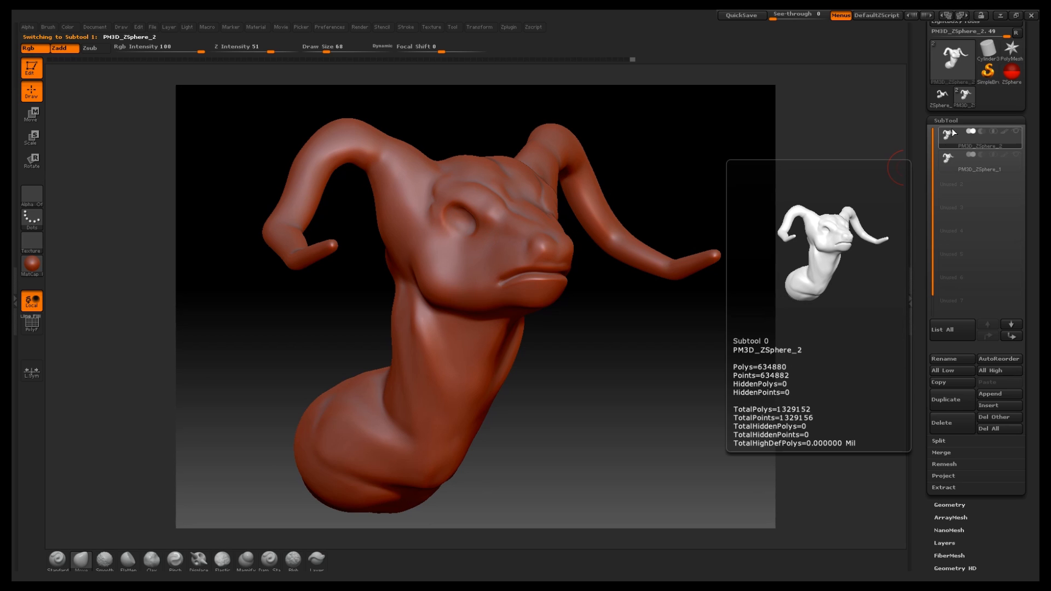
Step: Carve several diagonal scratches into the neck of PM3D_ZSphere_1 with the Dam_Standard brush at Draw Size 10
{"action": "left_click", "coordinate": [954, 165]}
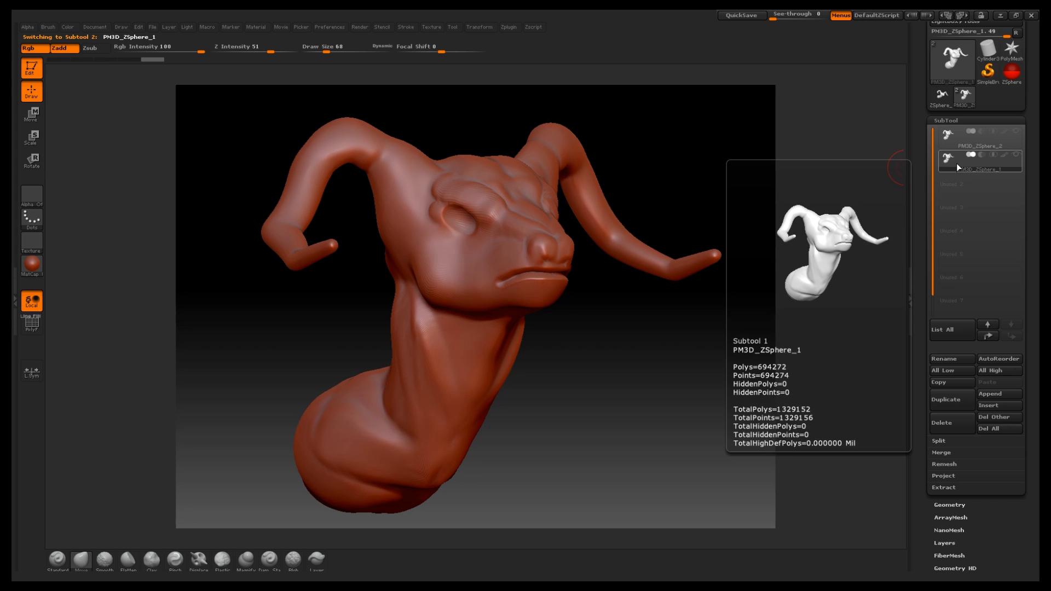
{"action": "mouse_move", "coordinate": [713, 176]}
{"action": "left_mouse_down"}
{"action": "mouse_move", "coordinate": [699, 174]}
{"action": "mouse_move", "coordinate": [716, 184]}
{"action": "mouse_move", "coordinate": [748, 130]}
{"action": "left_mouse_up"}
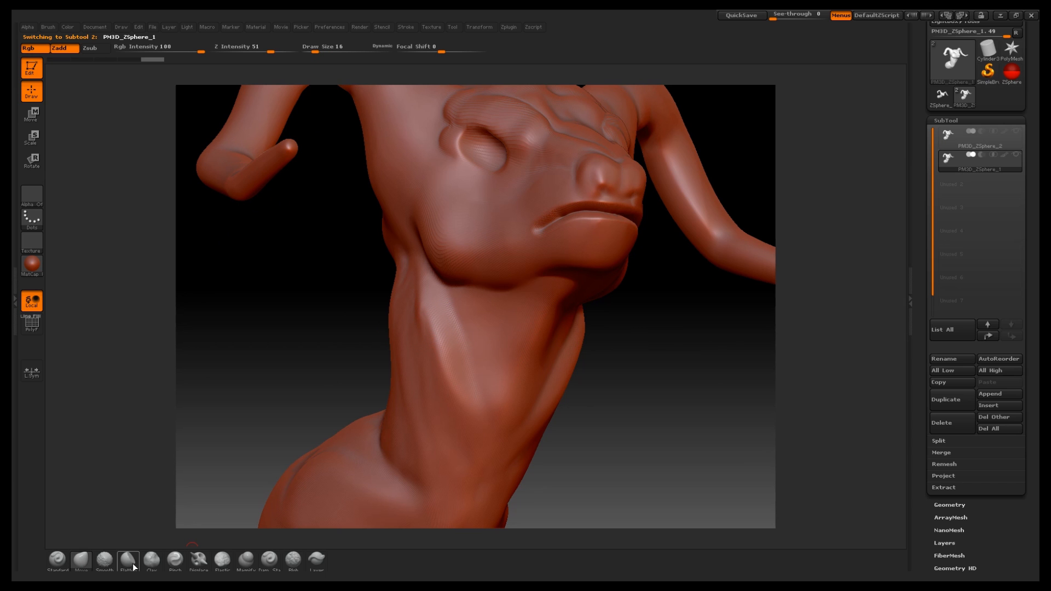
{"action": "left_click", "coordinate": [269, 558]}
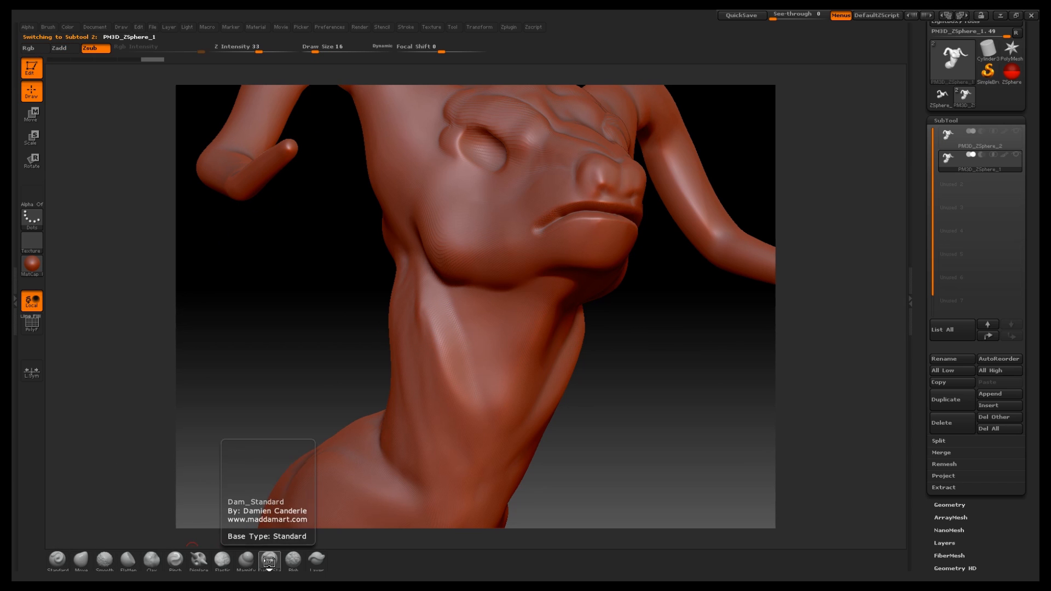
{"action": "mouse_move", "coordinate": [487, 304]}
{"action": "left_mouse_down"}
{"action": "mouse_move", "coordinate": [497, 327]}
{"action": "mouse_move", "coordinate": [480, 440]}
{"action": "left_mouse_up"}
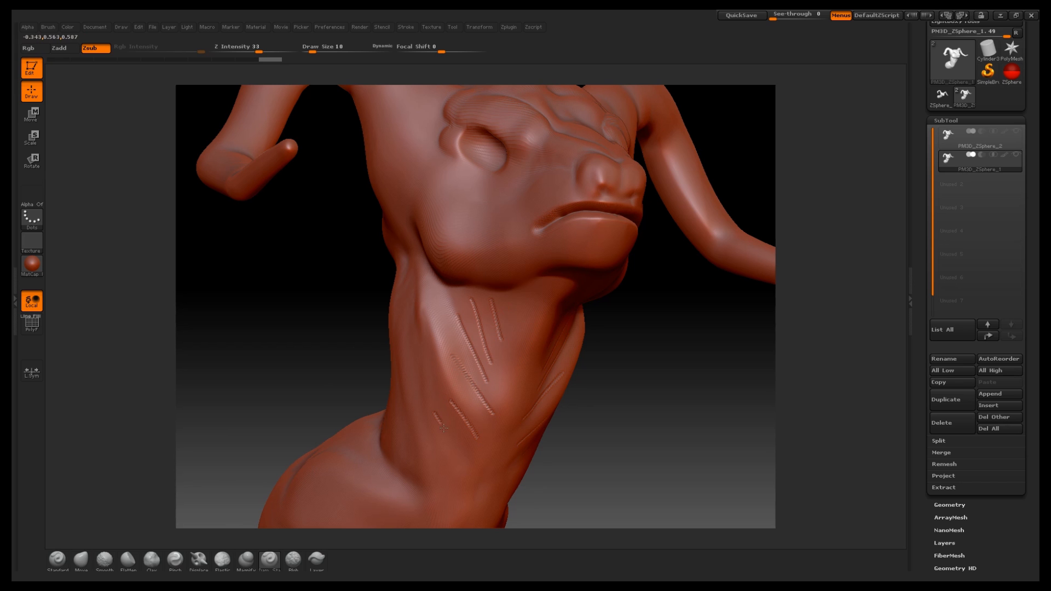
{"action": "mouse_move", "coordinate": [666, 347]}
{"action": "left_mouse_down"}
{"action": "mouse_move", "coordinate": [654, 352]}
{"action": "mouse_move", "coordinate": [659, 335]}
{"action": "mouse_move", "coordinate": [685, 366]}
{"action": "mouse_move", "coordinate": [663, 352]}
{"action": "mouse_move", "coordinate": [616, 367]}
{"action": "left_mouse_up"}
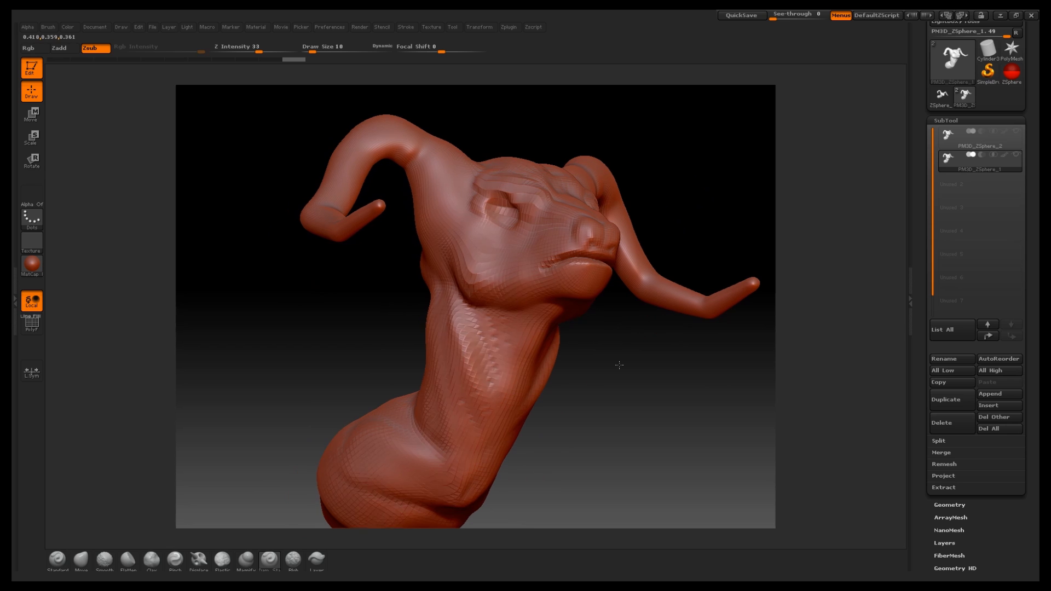
Step: Make PM3D_ZSphere_2 active with both subtools shown and project the original's sculpted details onto it with ProjectAll
{"action": "left_click", "coordinate": [985, 138]}
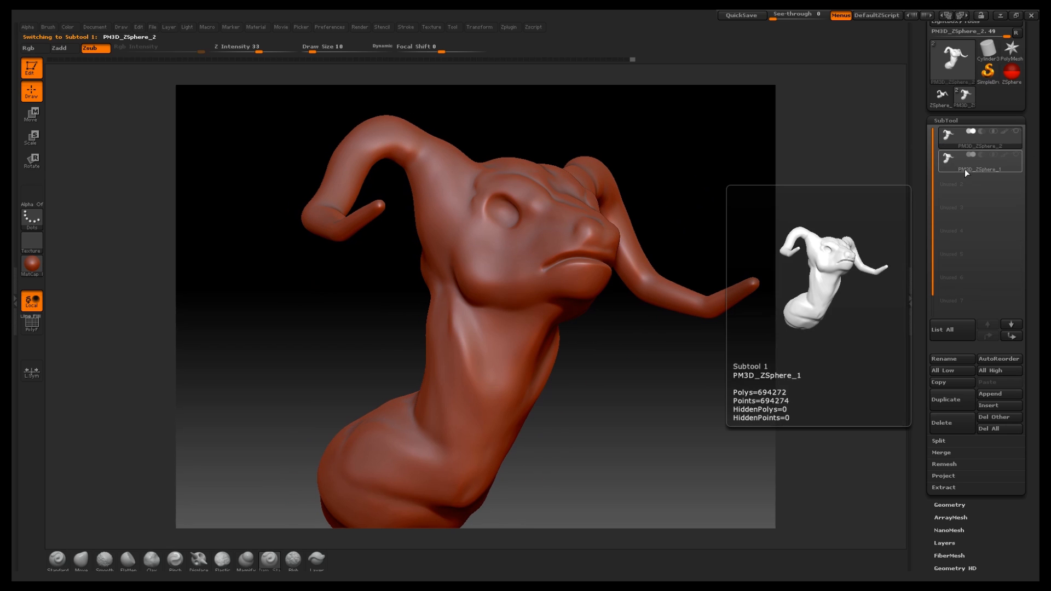
{"action": "left_click", "coordinate": [950, 161]}
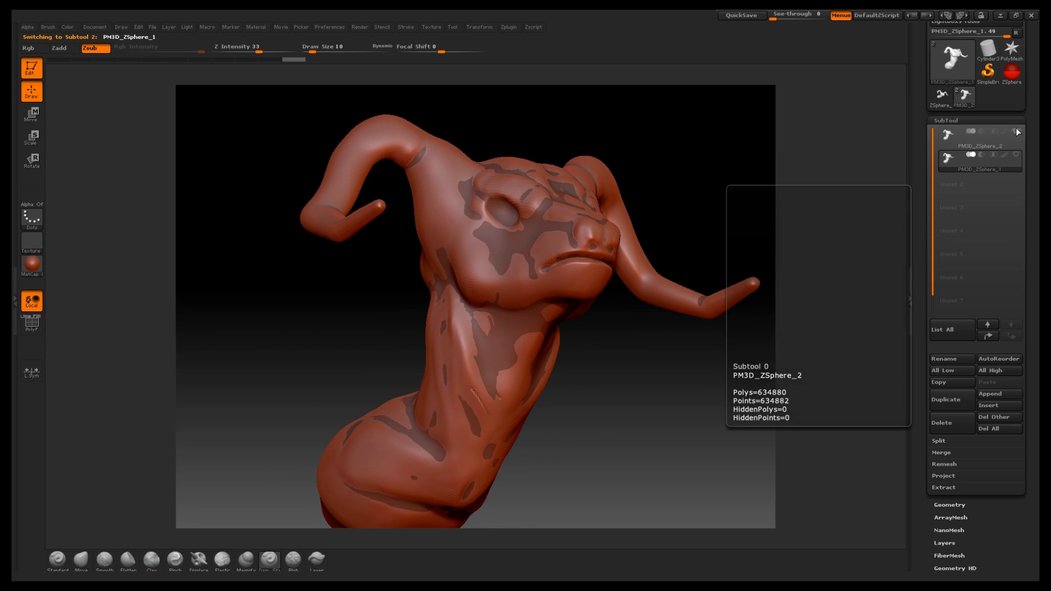
{"action": "left_click", "coordinate": [951, 141]}
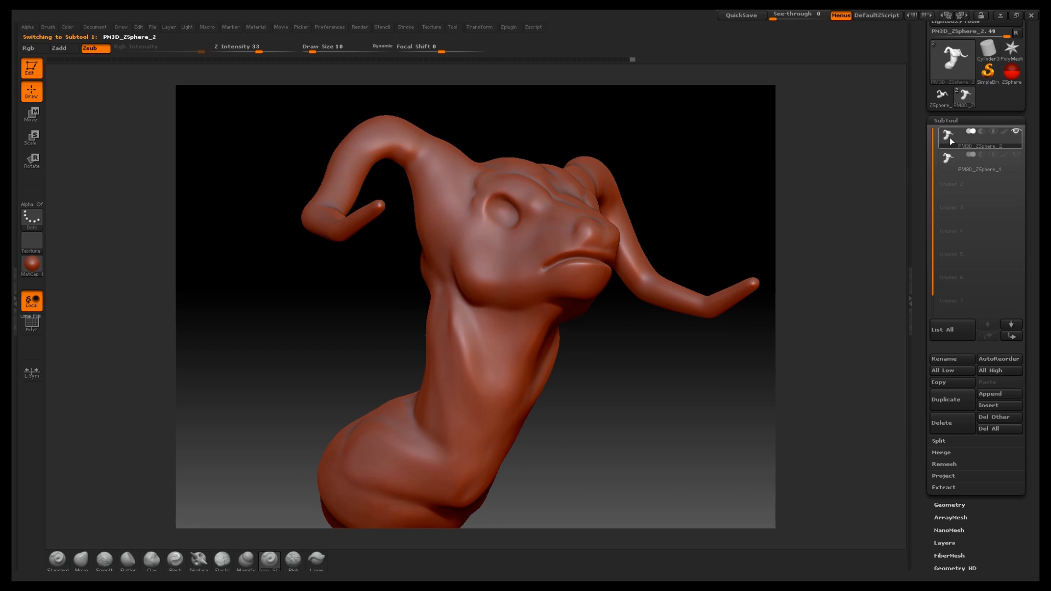
{"action": "mouse_move", "coordinate": [965, 143]}
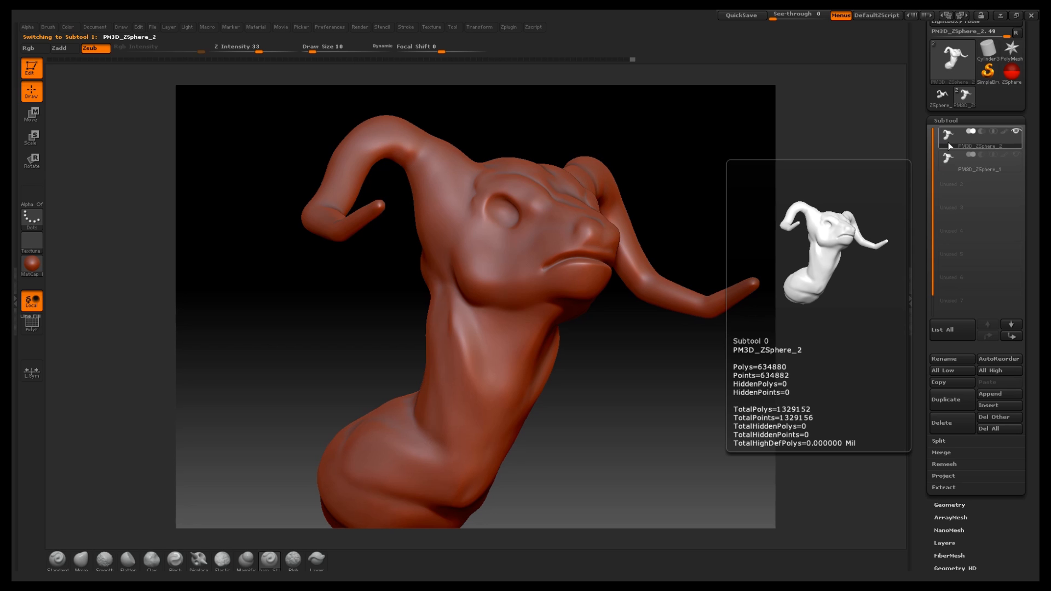
{"action": "left_click", "coordinate": [1015, 153]}
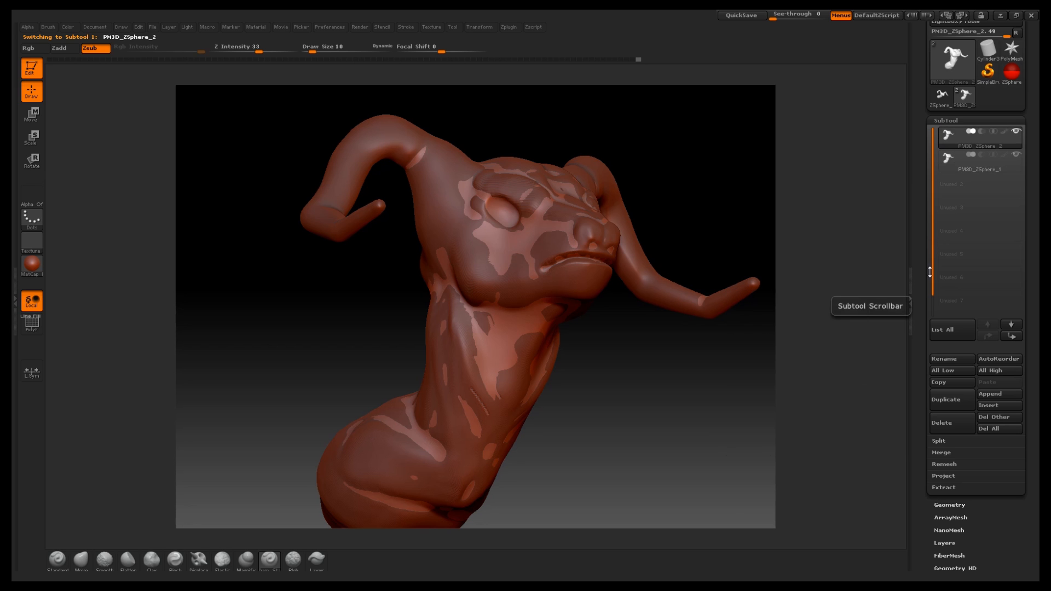
{"action": "left_click", "coordinate": [950, 477]}
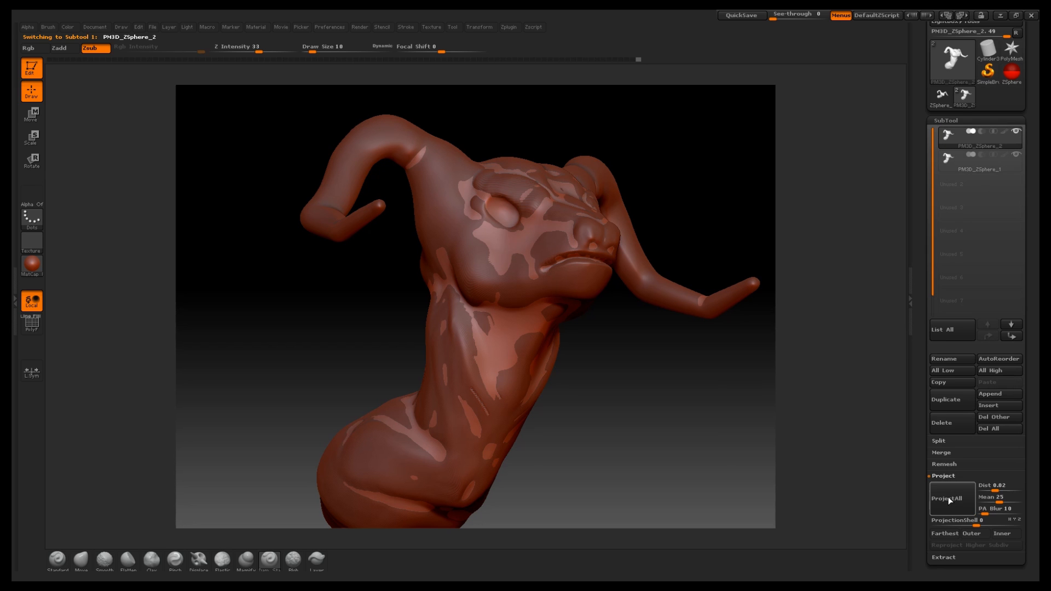
{"action": "left_click", "coordinate": [950, 498]}
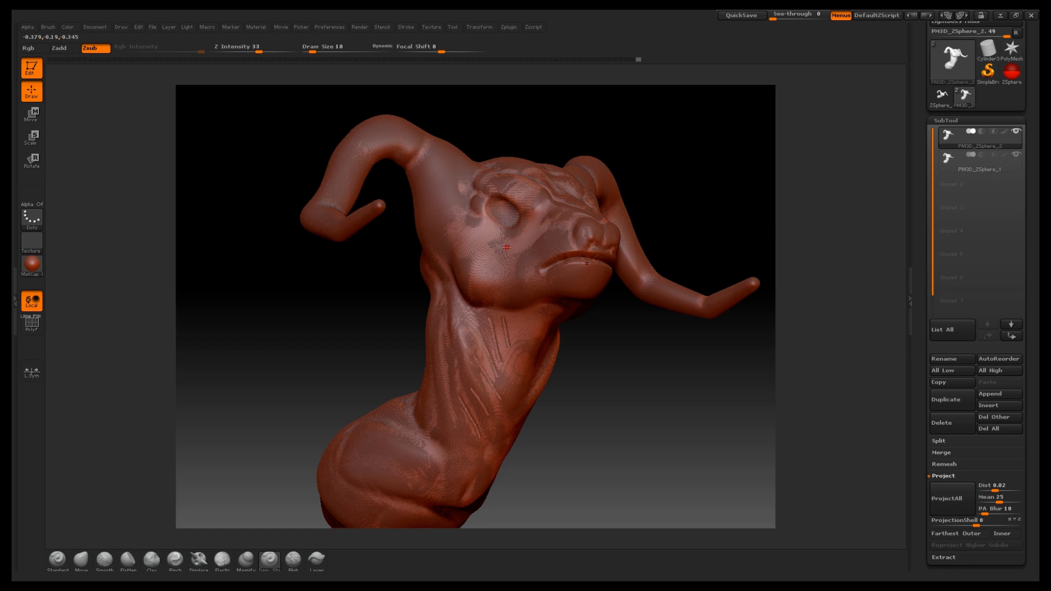
Step: Hide PM3D_ZSphere_1 and inspect the projected neck scratches and facial detail on PM3D_ZSphere_2 up close
{"action": "left_click", "coordinate": [1016, 155]}
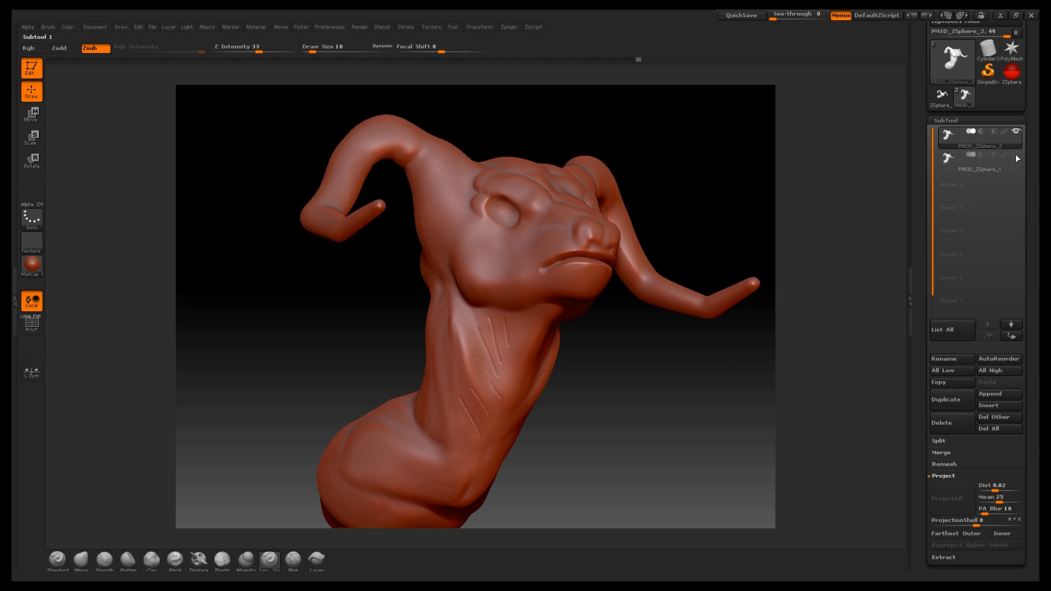
{"action": "left_click_drag", "start_coordinate": [723, 188], "coordinate": [732, 263]}
{"action": "left_click_drag", "start_coordinate": [738, 326], "coordinate": [542, 306]}
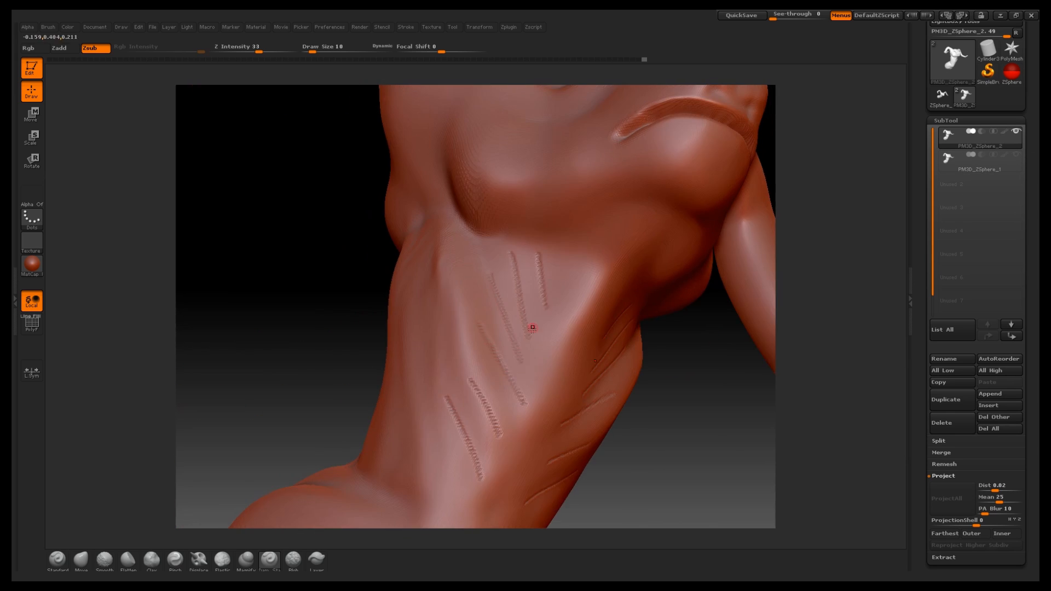
{"action": "left_click_drag", "start_coordinate": [680, 418], "coordinate": [749, 322]}
{"action": "left_click_drag", "start_coordinate": [766, 245], "coordinate": [777, 295], "text": "alt"}
{"action": "left_click_drag", "start_coordinate": [778, 219], "coordinate": [745, 263], "text": "alt"}
{"action": "mouse_move", "coordinate": [806, 251]}
{"action": "left_mouse_down", "text": "alt"}
{"action": "mouse_move", "coordinate": [826, 282]}
{"action": "mouse_move", "coordinate": [788, 250]}
{"action": "left_mouse_up", "text": "alt"}
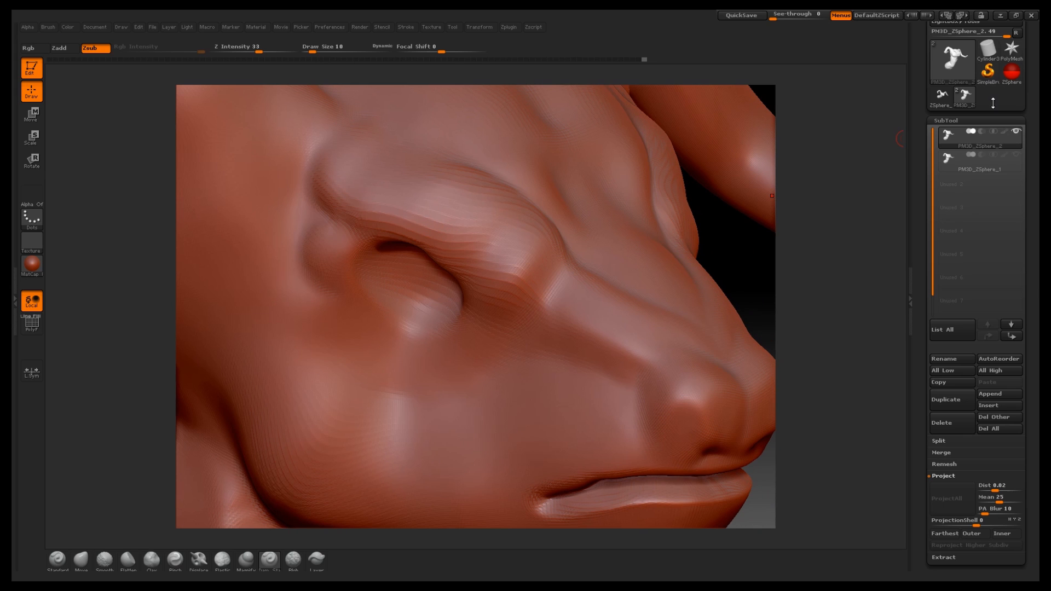
Step: Compare the eye and brow surface of the original against the projected duplicate, ending with only PM3D_ZSphere_2 shown and active
{"action": "left_click", "coordinate": [1017, 155]}
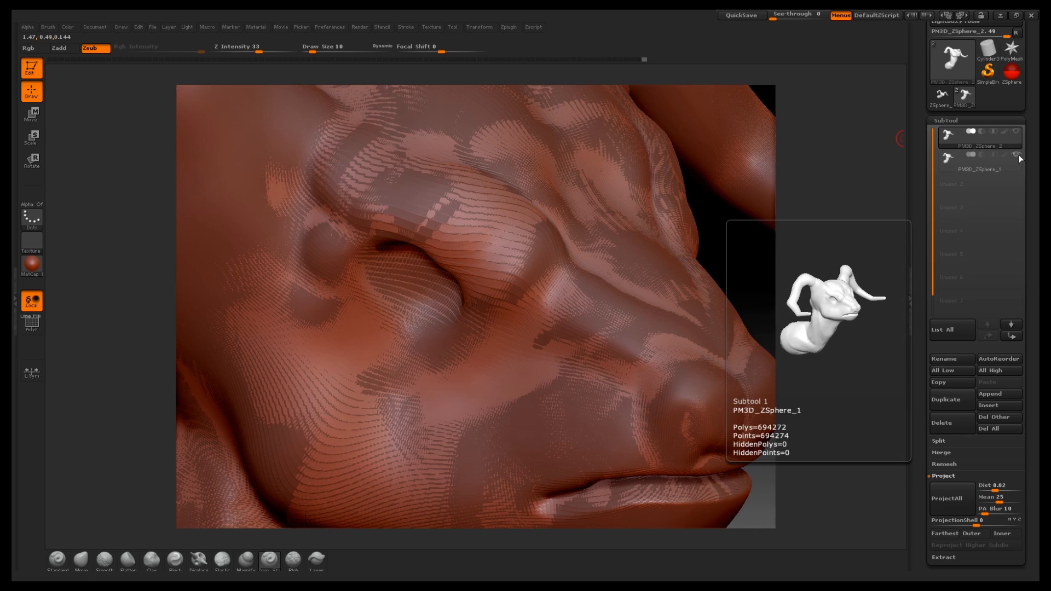
{"action": "left_click", "coordinate": [947, 162]}
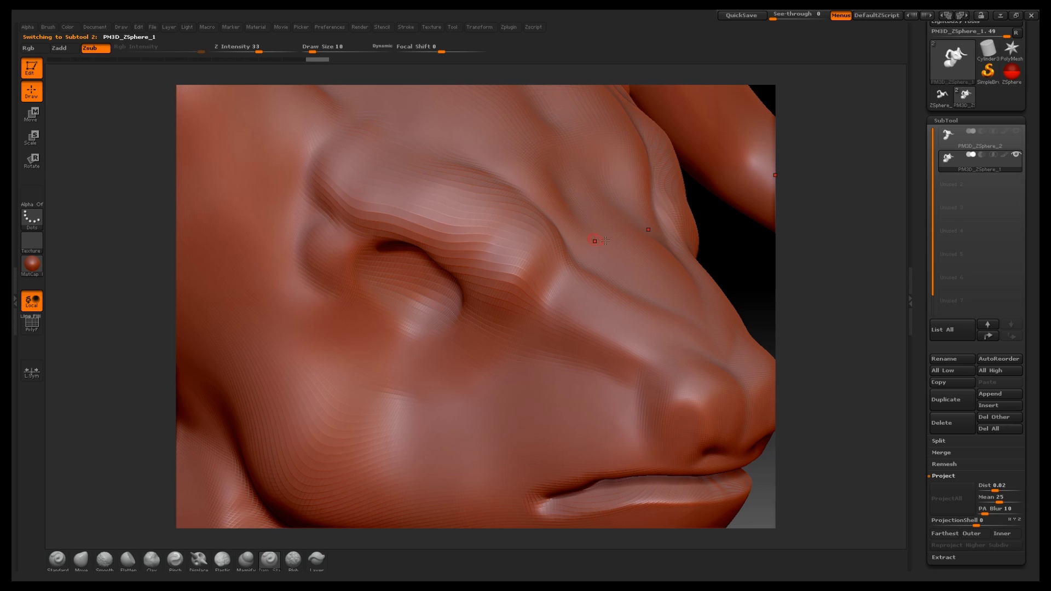
{"action": "left_click", "coordinate": [945, 141]}
{"action": "left_click", "coordinate": [1006, 163]}
{"action": "left_click", "coordinate": [1017, 153]}
{"action": "left_click", "coordinate": [951, 141]}
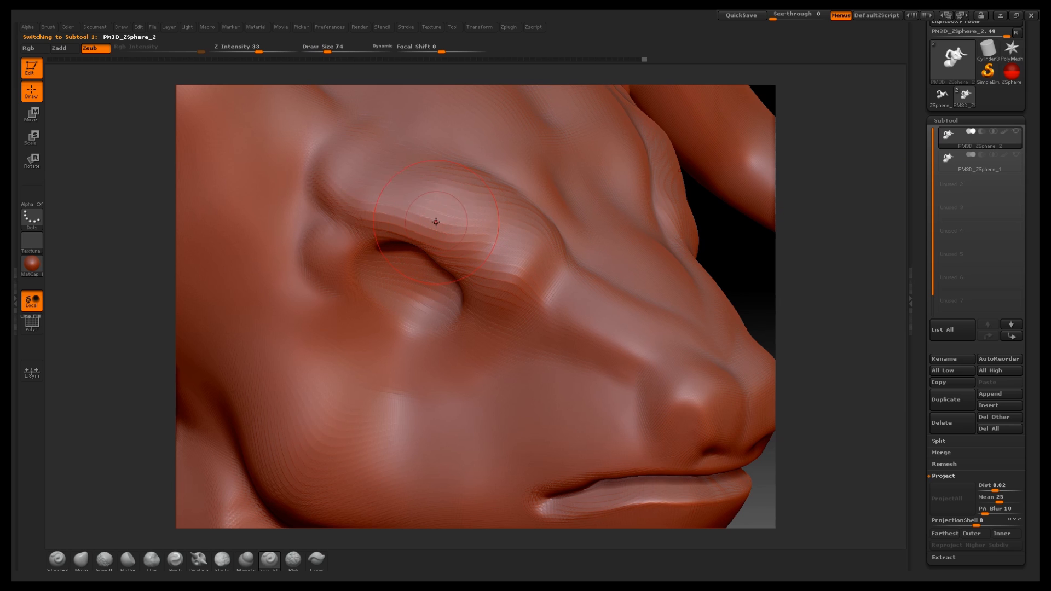
Step: Smooth the stepped surface around the brow, the neck scratches and the mouth line of PM3D_ZSphere_2 at Draw Size 74
{"action": "key", "text": "shift"}
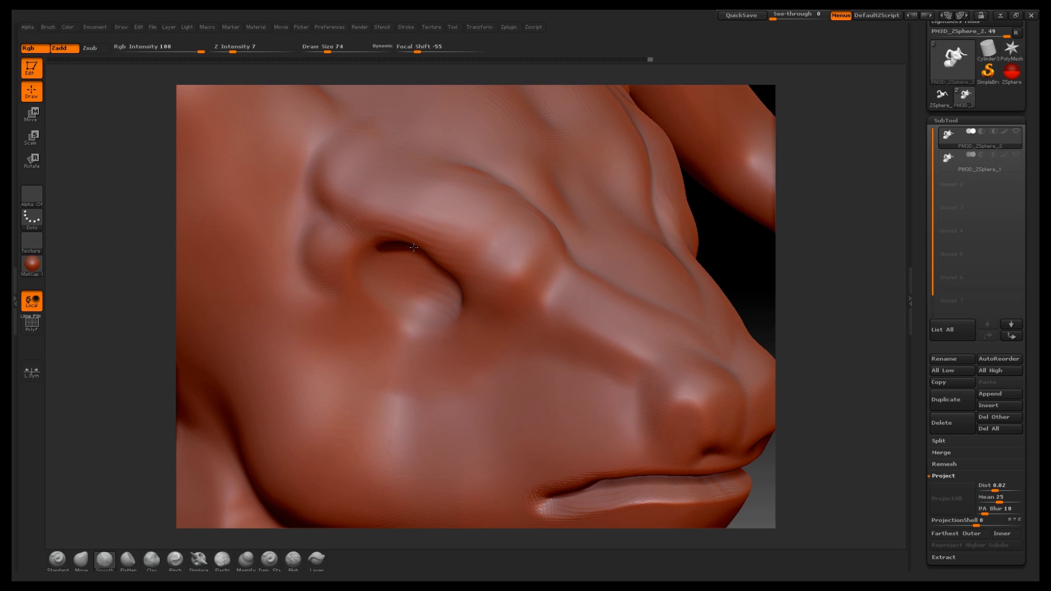
{"action": "mouse_move", "coordinate": [807, 380]}
{"action": "left_mouse_down", "text": "alt"}
{"action": "mouse_move", "coordinate": [786, 392]}
{"action": "mouse_move", "coordinate": [662, 364]}
{"action": "mouse_move", "coordinate": [637, 326]}
{"action": "left_mouse_up", "text": "alt"}
{"action": "left_click_drag", "start_coordinate": [520, 438], "coordinate": [619, 306], "text": "alt"}
{"action": "left_click_drag", "start_coordinate": [466, 233], "coordinate": [458, 226], "text": "shift"}
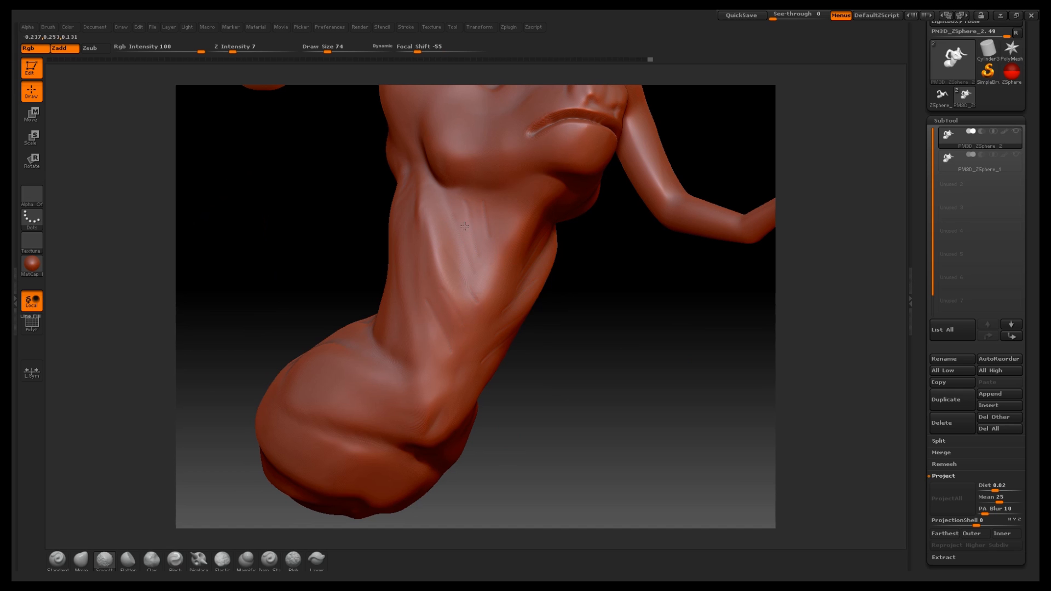
{"action": "left_click_drag", "start_coordinate": [464, 226], "coordinate": [470, 241], "text": "shift"}
{"action": "left_click_drag", "start_coordinate": [615, 284], "coordinate": [516, 379], "text": "alt"}
{"action": "left_click_drag", "start_coordinate": [736, 129], "coordinate": [576, 467], "text": "alt"}
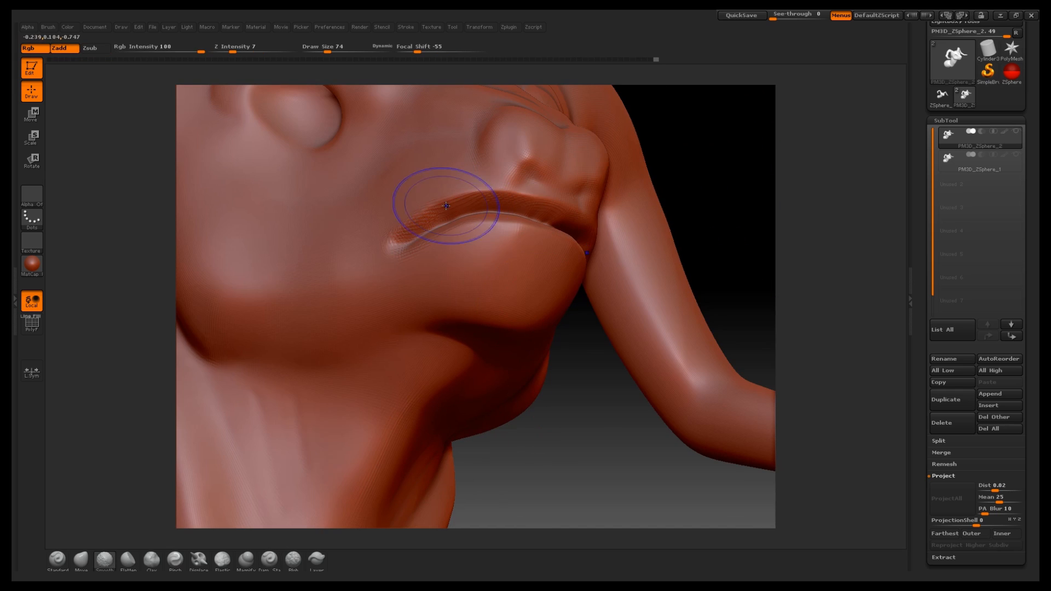
{"action": "mouse_move", "coordinate": [682, 181]}
{"action": "left_mouse_down", "text": "alt"}
{"action": "mouse_move", "coordinate": [731, 195]}
{"action": "mouse_move", "coordinate": [713, 199]}
{"action": "mouse_move", "coordinate": [733, 198]}
{"action": "mouse_move", "coordinate": [671, 279]}
{"action": "mouse_move", "coordinate": [701, 286]}
{"action": "mouse_move", "coordinate": [728, 331]}
{"action": "mouse_move", "coordinate": [725, 184]}
{"action": "left_mouse_up", "text": "alt"}
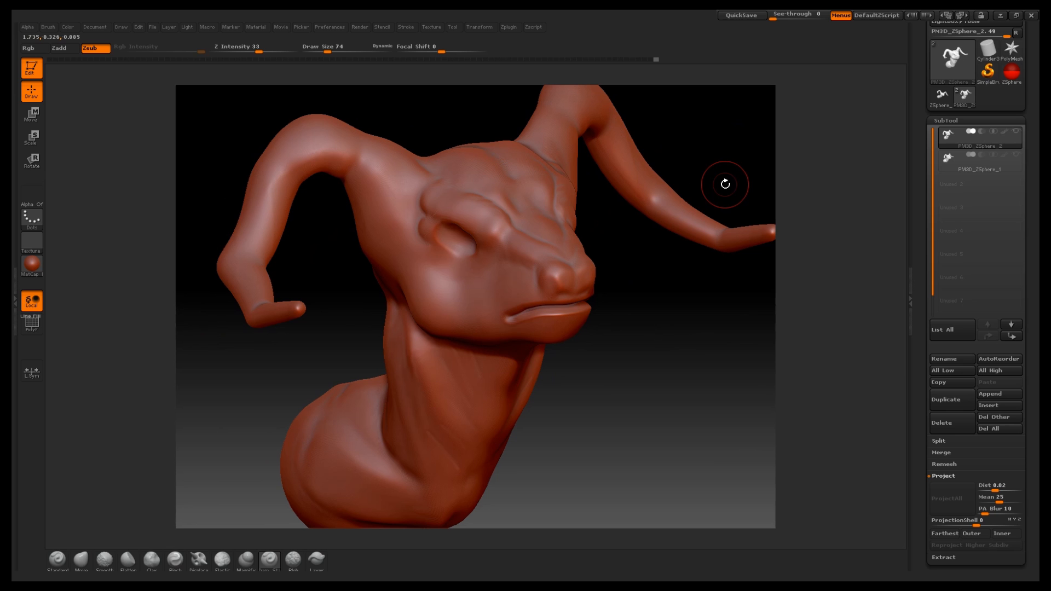
Step: Build up the brow and the folds beneath the eye with the Magnify brush, raising Z Intensity to 10 and using Draw Size 23
{"action": "mouse_move", "coordinate": [711, 181]}
{"action": "left_mouse_down"}
{"action": "mouse_move", "coordinate": [715, 171]}
{"action": "mouse_move", "coordinate": [720, 188]}
{"action": "left_mouse_up"}
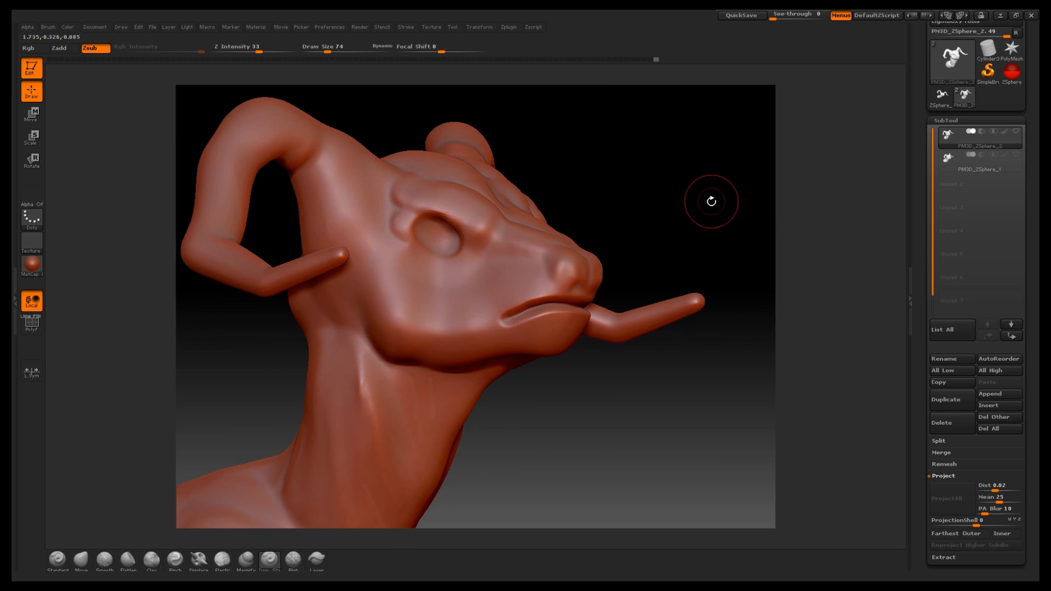
{"action": "left_click_drag", "start_coordinate": [653, 202], "coordinate": [698, 174], "text": "alt"}
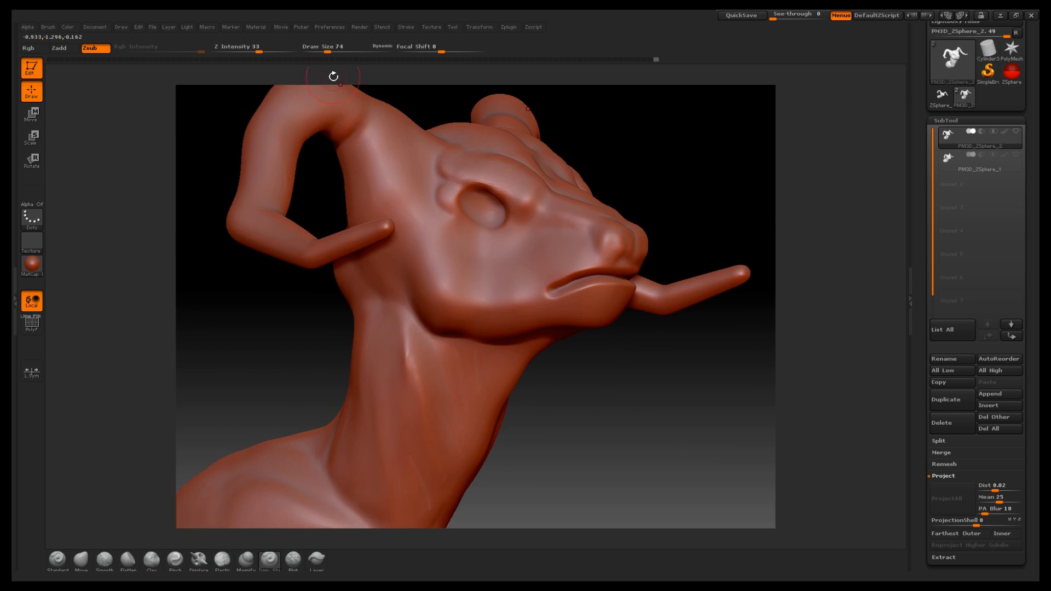
{"action": "left_click_drag", "start_coordinate": [329, 48], "coordinate": [320, 48]}
{"action": "mouse_move", "coordinate": [673, 157]}
{"action": "left_mouse_down", "text": "alt"}
{"action": "mouse_move", "coordinate": [777, 169]}
{"action": "mouse_move", "coordinate": [790, 204]}
{"action": "left_mouse_up", "text": "alt"}
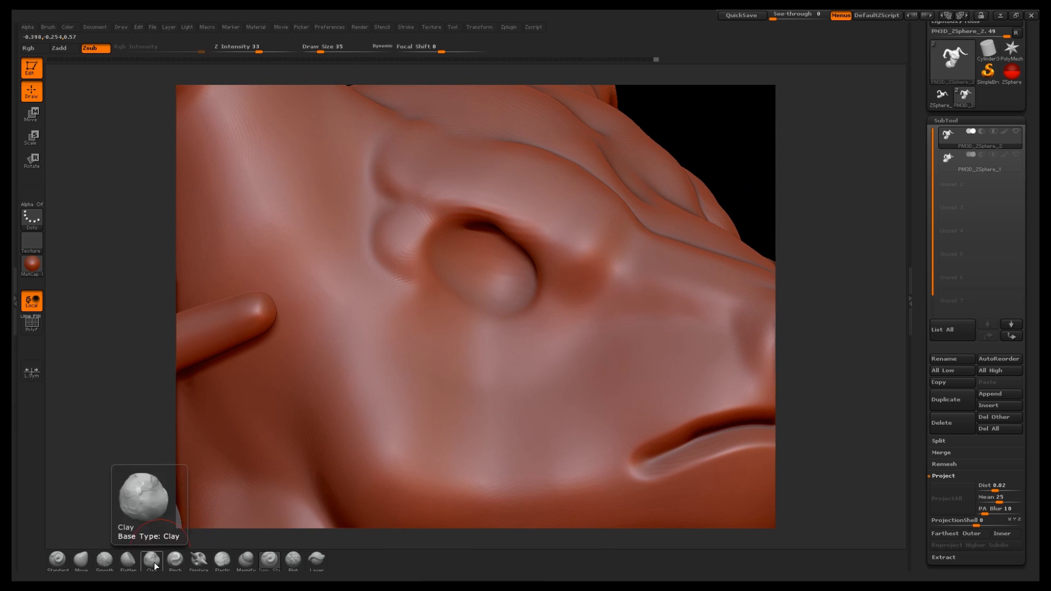
{"action": "left_click", "coordinate": [245, 558]}
{"action": "left_click_drag", "start_coordinate": [234, 49], "coordinate": [226, 49]}
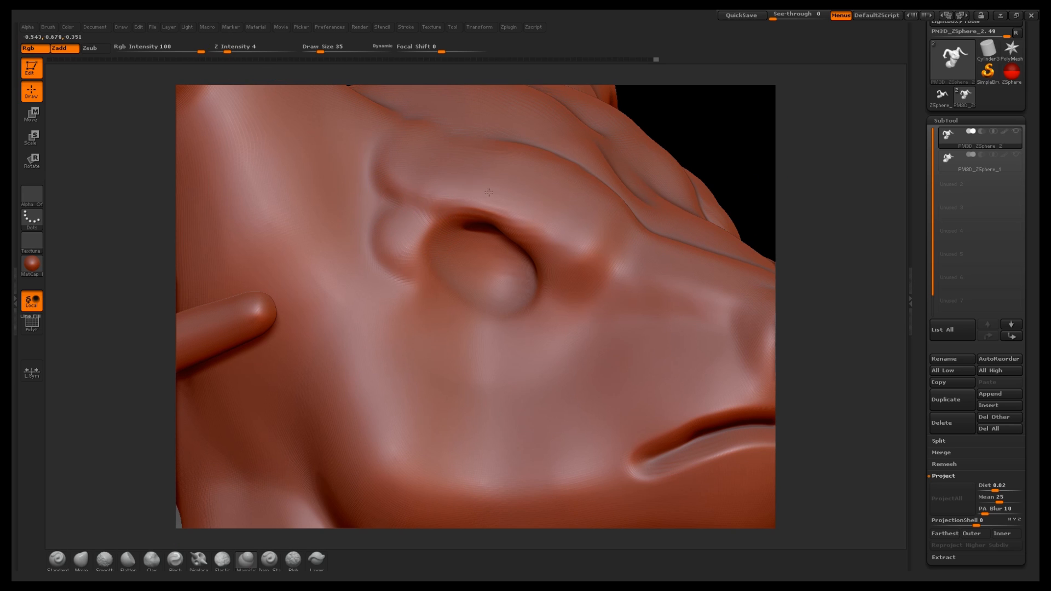
{"action": "left_click_drag", "start_coordinate": [496, 194], "coordinate": [504, 197]}
{"action": "left_click_drag", "start_coordinate": [228, 50], "coordinate": [237, 50]}
{"action": "mouse_move", "coordinate": [380, 181]}
{"action": "left_mouse_down"}
{"action": "mouse_move", "coordinate": [523, 211]}
{"action": "mouse_move", "coordinate": [602, 306]}
{"action": "left_mouse_up"}
{"action": "mouse_move", "coordinate": [386, 246]}
{"action": "left_mouse_down"}
{"action": "mouse_move", "coordinate": [460, 320]}
{"action": "mouse_move", "coordinate": [558, 306]}
{"action": "mouse_move", "coordinate": [380, 249]}
{"action": "mouse_move", "coordinate": [376, 260]}
{"action": "left_mouse_up"}
{"action": "mouse_move", "coordinate": [553, 317]}
{"action": "left_mouse_down"}
{"action": "mouse_move", "coordinate": [600, 323]}
{"action": "mouse_move", "coordinate": [446, 322]}
{"action": "mouse_move", "coordinate": [383, 271]}
{"action": "left_mouse_up"}
{"action": "mouse_move", "coordinate": [378, 296]}
{"action": "left_mouse_down"}
{"action": "mouse_move", "coordinate": [462, 359]}
{"action": "mouse_move", "coordinate": [569, 364]}
{"action": "mouse_move", "coordinate": [389, 329]}
{"action": "mouse_move", "coordinate": [370, 248]}
{"action": "left_mouse_up"}
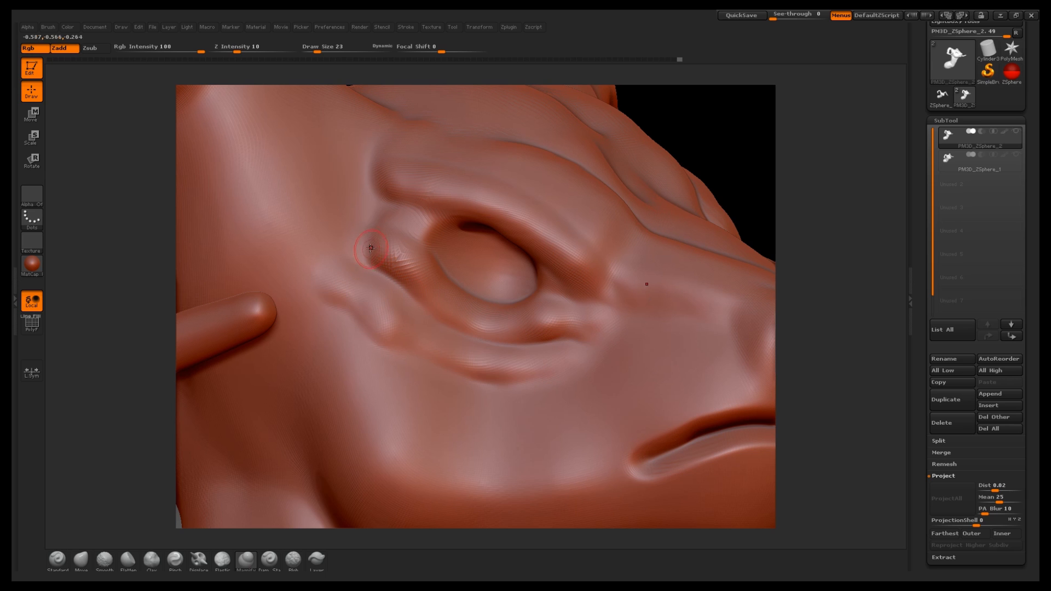
Step: Carve creases into both corners of the eye with the Dam_Standard brush at Draw Size 43
{"action": "left_click", "coordinate": [270, 564]}
{"action": "key", "text": "bracketright"}
{"action": "left_click_drag", "start_coordinate": [401, 212], "coordinate": [465, 249]}
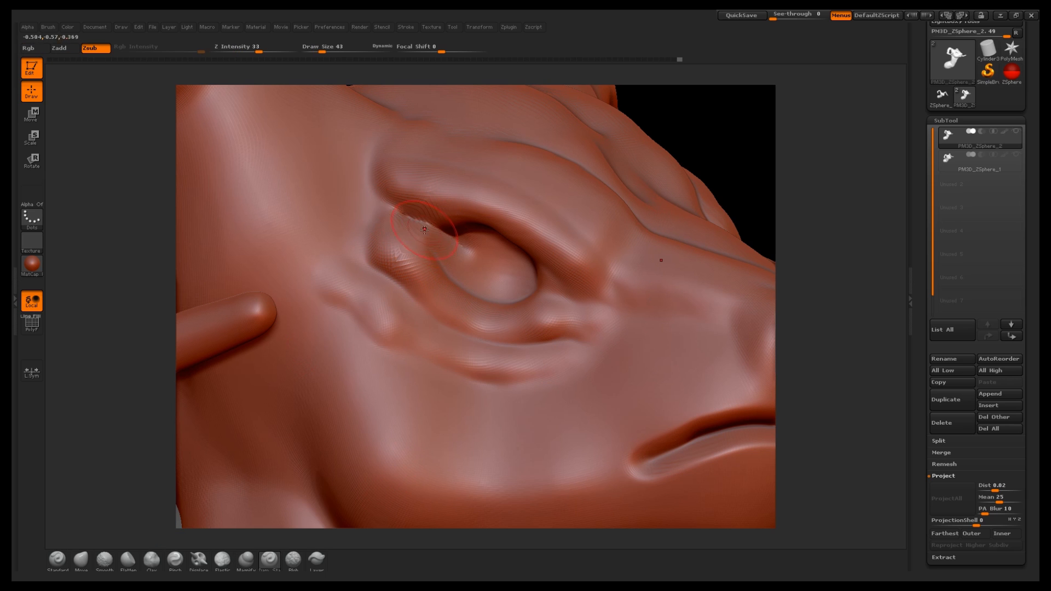
{"action": "left_click_drag", "start_coordinate": [535, 276], "coordinate": [577, 297]}
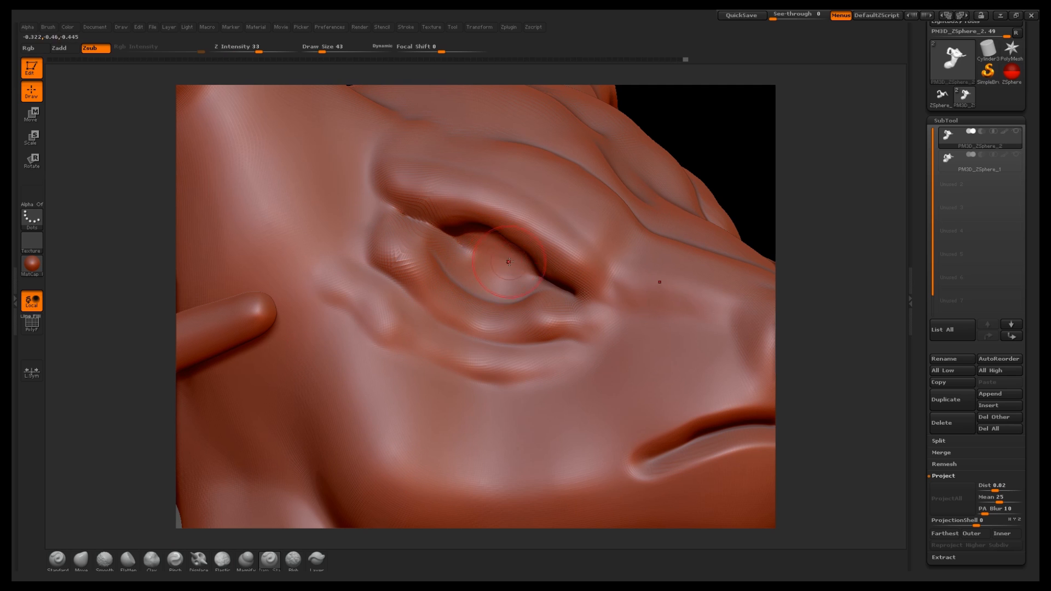
Step: Smooth the surface inside the eye opening, and build up the eyeball with the Magnify brush at Draw Size 23
{"action": "left_click_drag", "start_coordinate": [509, 262], "coordinate": [528, 247], "text": "shift"}
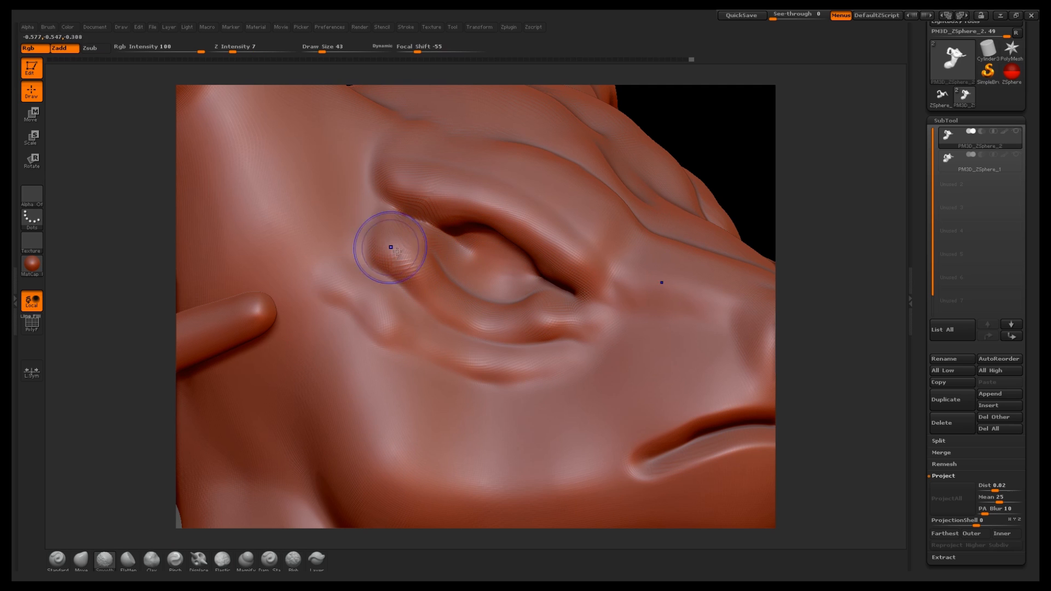
{"action": "left_click", "coordinate": [246, 558]}
{"action": "left_click", "coordinate": [58, 558]}
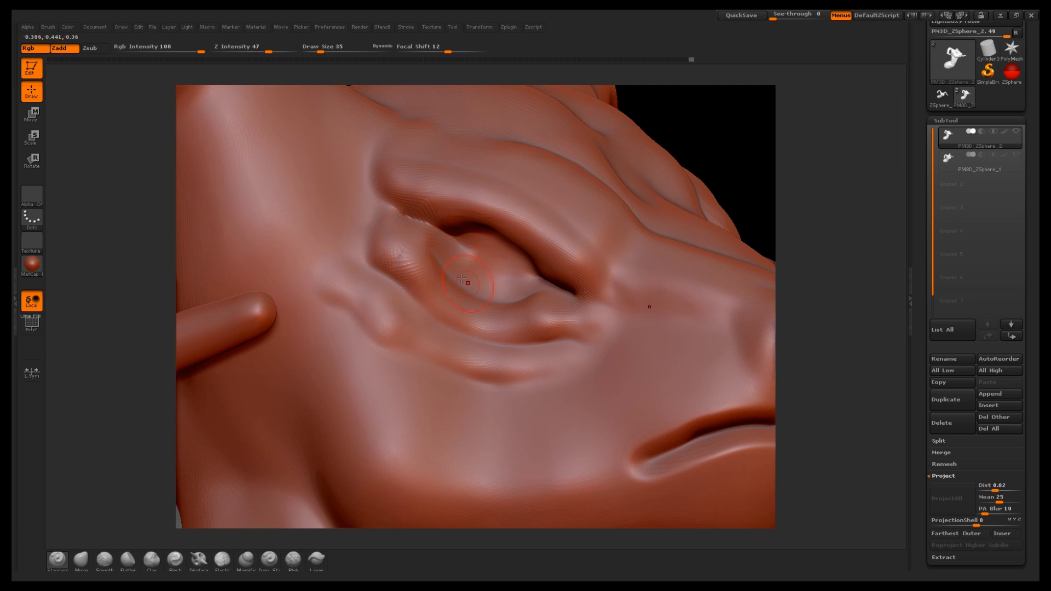
{"action": "key", "text": "shift"}
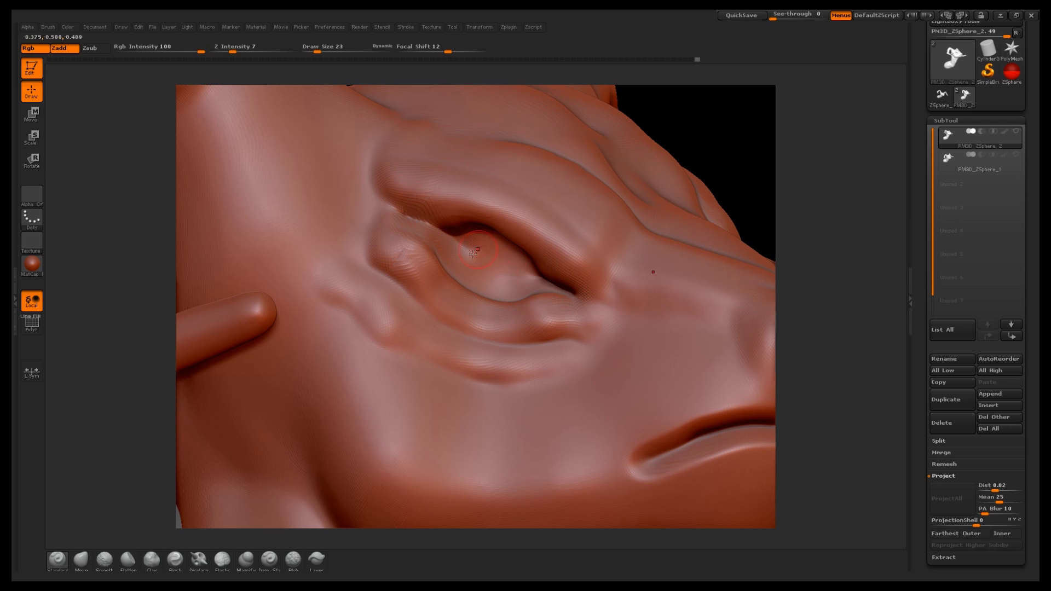
{"action": "left_click", "coordinate": [246, 559]}
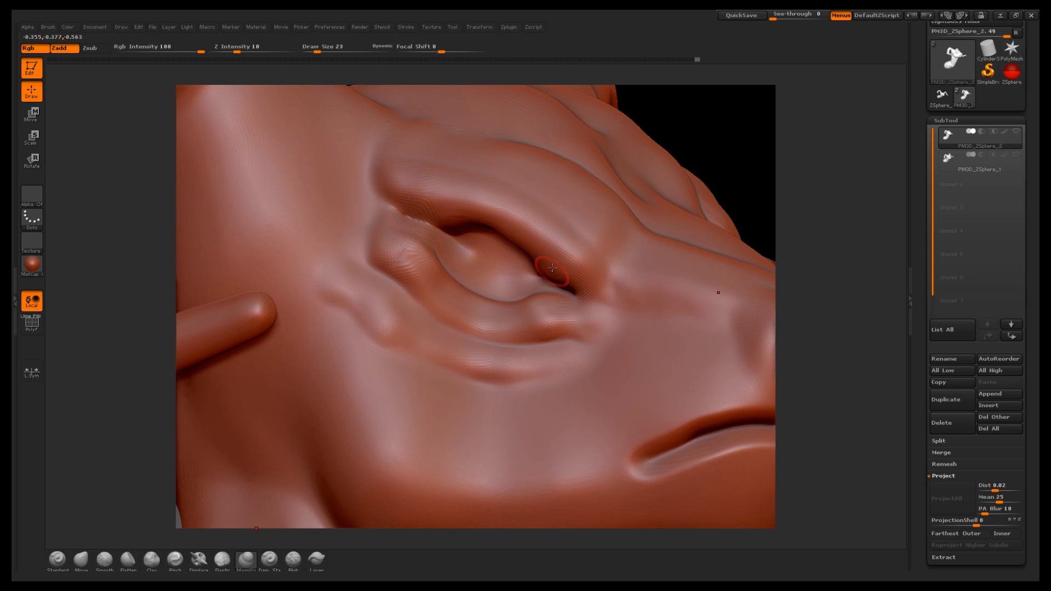
{"action": "mouse_move", "coordinate": [490, 262]}
{"action": "left_mouse_down"}
{"action": "mouse_move", "coordinate": [494, 276]}
{"action": "mouse_move", "coordinate": [482, 274]}
{"action": "left_mouse_up"}
{"action": "mouse_move", "coordinate": [860, 120]}
{"action": "left_mouse_down"}
{"action": "mouse_move", "coordinate": [814, 114]}
{"action": "mouse_move", "coordinate": [814, 148]}
{"action": "left_mouse_up"}
{"action": "left_click_drag", "start_coordinate": [837, 258], "coordinate": [683, 354], "text": "alt"}
{"action": "left_click_drag", "start_coordinate": [748, 202], "coordinate": [717, 301], "text": "alt"}
{"action": "mouse_move", "coordinate": [401, 304]}
{"action": "left_mouse_down"}
{"action": "mouse_move", "coordinate": [424, 324]}
{"action": "mouse_move", "coordinate": [410, 318]}
{"action": "mouse_move", "coordinate": [455, 285]}
{"action": "mouse_move", "coordinate": [582, 329]}
{"action": "mouse_move", "coordinate": [586, 317]}
{"action": "mouse_move", "coordinate": [798, 293]}
{"action": "mouse_move", "coordinate": [784, 228]}
{"action": "left_mouse_up"}
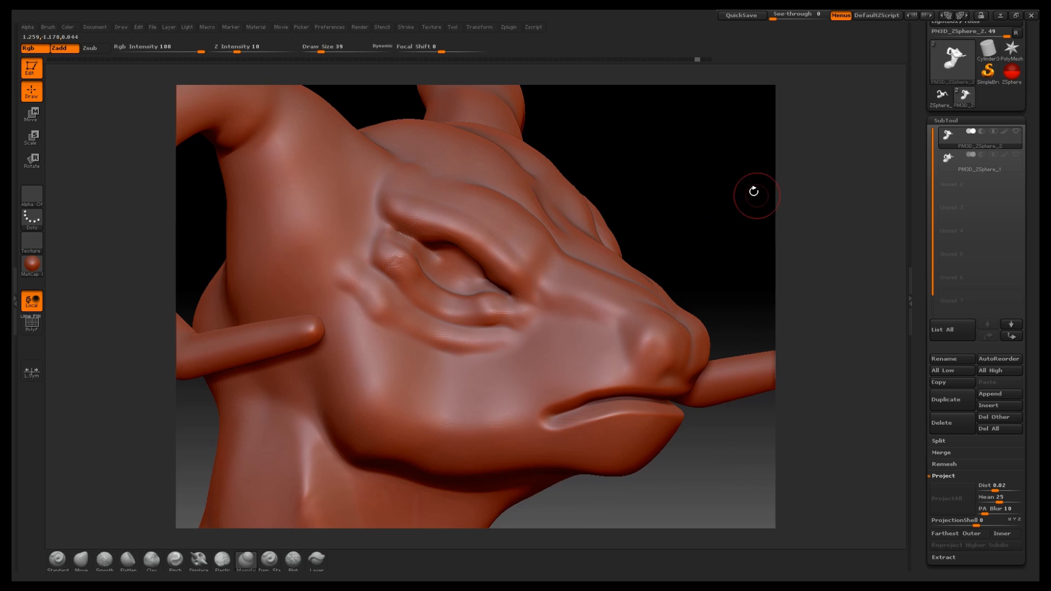
Step: Delete the original PM3D_ZSphere_1 subtool, keeping only PM3D_ZSphere_2
{"action": "left_click_drag", "start_coordinate": [752, 200], "coordinate": [690, 189], "text": "alt"}
{"action": "left_click", "coordinate": [953, 158]}
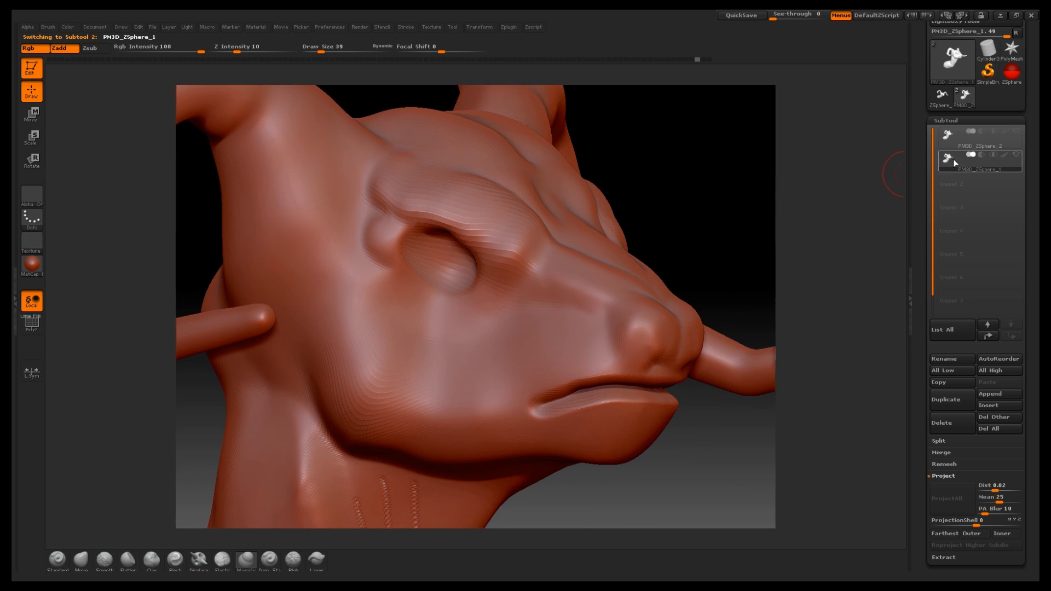
{"action": "left_click", "coordinate": [948, 424]}
{"action": "left_click", "coordinate": [800, 444]}
Step: Reshape the lower eyelid and the folds beneath the eye with the Move brush at Draw Size 86
{"action": "left_click_drag", "start_coordinate": [838, 328], "coordinate": [720, 223]}
{"action": "left_click_drag", "start_coordinate": [757, 416], "coordinate": [724, 302], "text": "alt"}
{"action": "left_click_drag", "start_coordinate": [631, 129], "coordinate": [641, 161]}
{"action": "left_click_drag", "start_coordinate": [815, 462], "coordinate": [817, 425]}
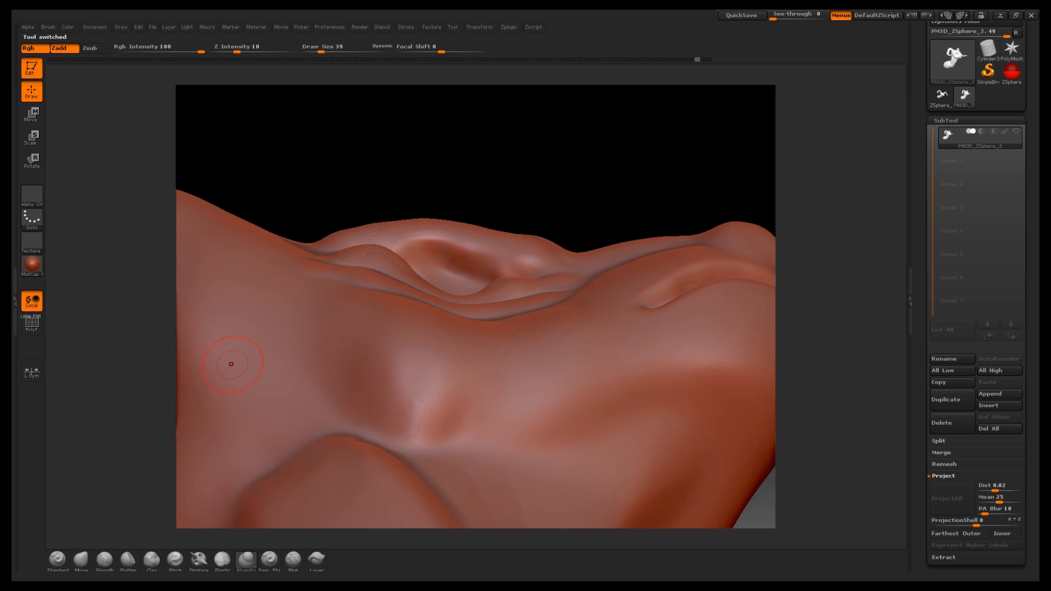
{"action": "left_click", "coordinate": [81, 558]}
{"action": "left_click_drag", "start_coordinate": [320, 51], "coordinate": [329, 51]}
{"action": "left_click_drag", "start_coordinate": [455, 296], "coordinate": [491, 258]}
{"action": "mouse_move", "coordinate": [431, 276]}
{"action": "left_mouse_down"}
{"action": "mouse_move", "coordinate": [436, 243]}
{"action": "mouse_move", "coordinate": [404, 249]}
{"action": "left_mouse_up"}
{"action": "left_click_drag", "start_coordinate": [528, 279], "coordinate": [531, 273]}
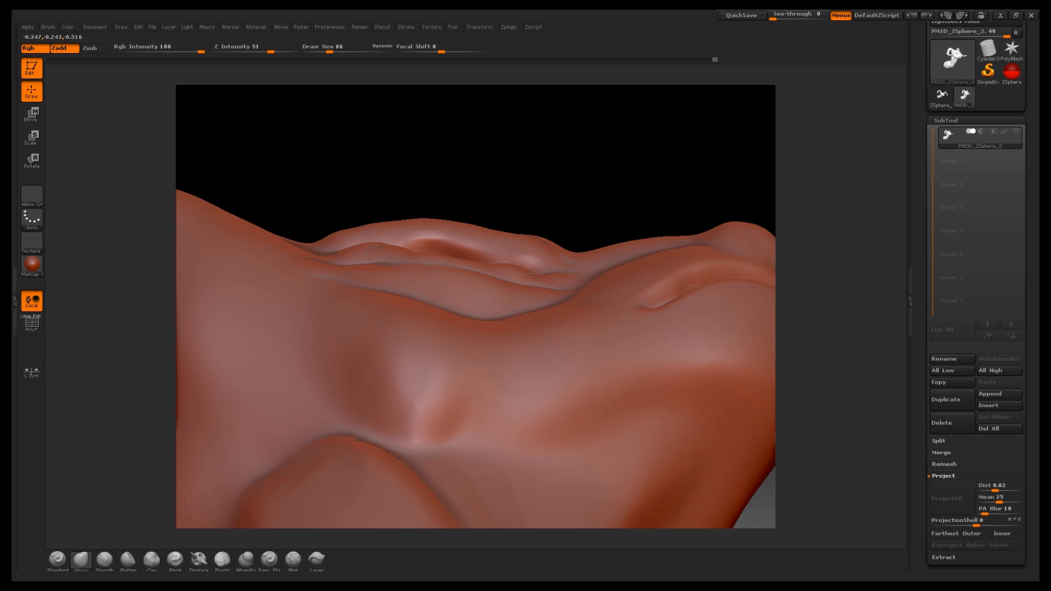
{"action": "mouse_move", "coordinate": [477, 296]}
{"action": "left_mouse_down"}
{"action": "mouse_move", "coordinate": [479, 279]}
{"action": "mouse_move", "coordinate": [487, 305]}
{"action": "left_mouse_up"}
Step: Append a Sphere3D to the model as a new subtool
{"action": "left_click_drag", "start_coordinate": [589, 175], "coordinate": [499, 179]}
{"action": "left_click_drag", "start_coordinate": [872, 322], "coordinate": [811, 294], "text": "alt"}
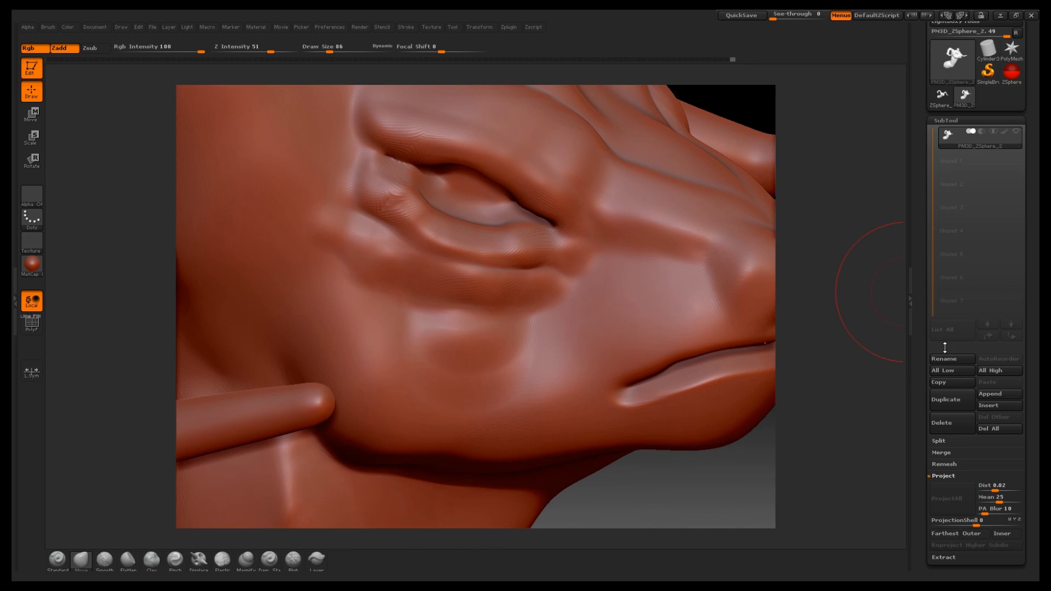
{"action": "mouse_move", "coordinate": [951, 140]}
{"action": "left_click", "coordinate": [943, 121]}
{"action": "left_click", "coordinate": [943, 120]}
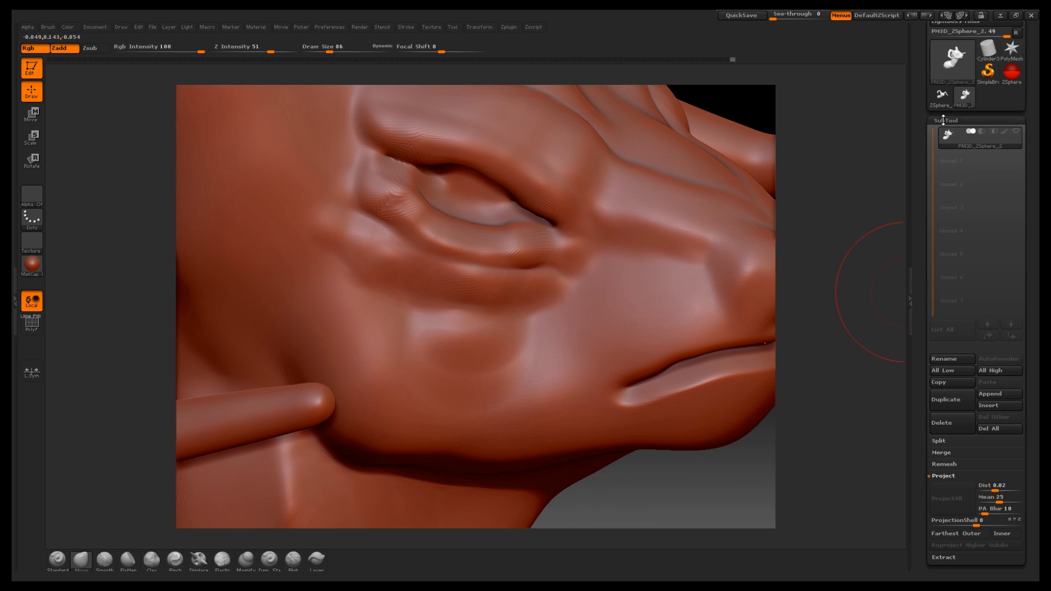
{"action": "left_click", "coordinate": [984, 395]}
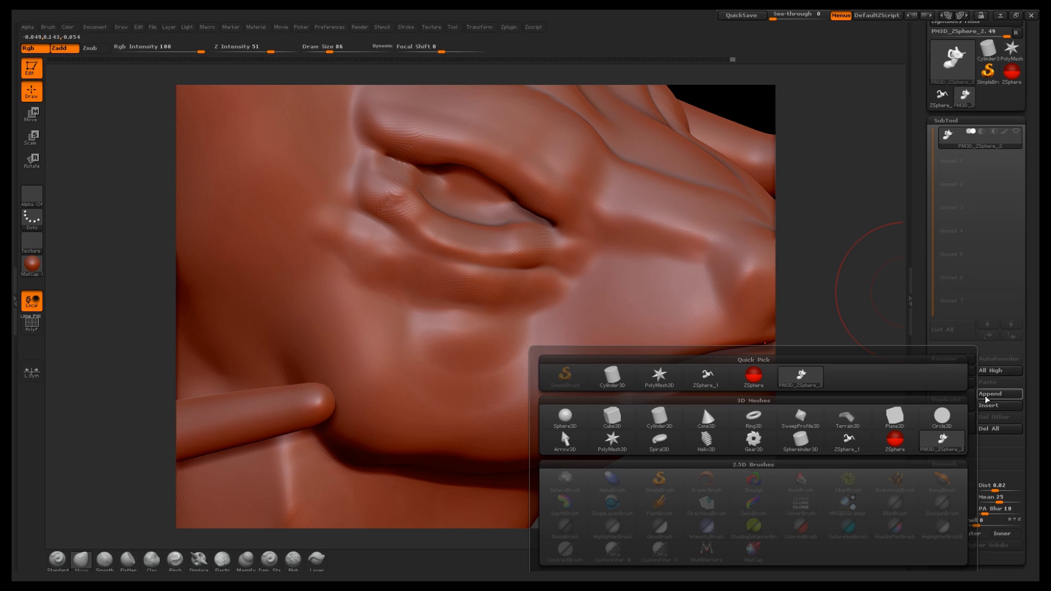
{"action": "left_click", "coordinate": [564, 420]}
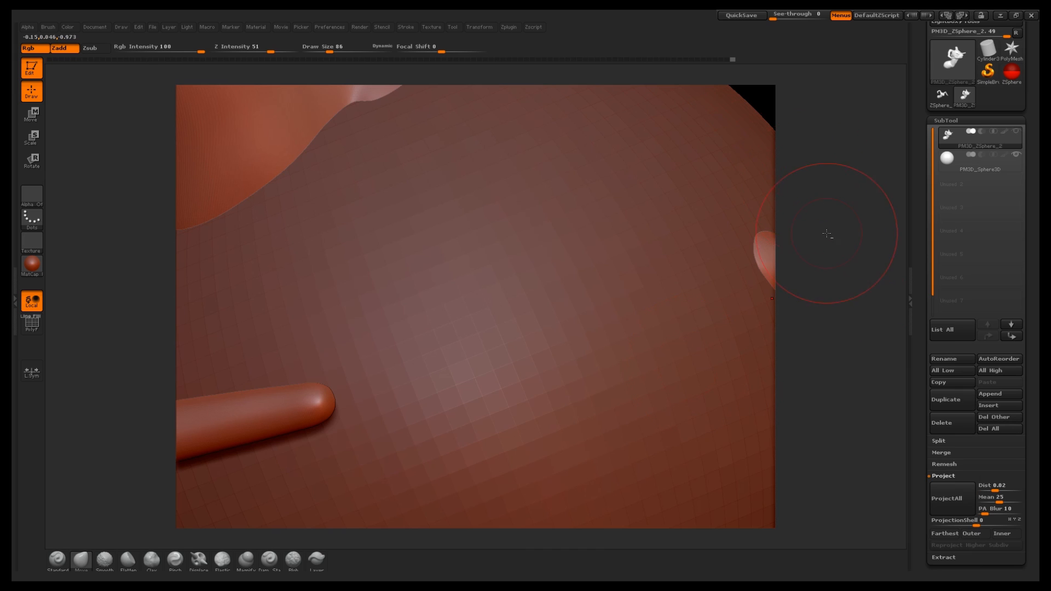
Step: Make PM3D_Sphere3D the active subtool and show the creature's head together with it
{"action": "key", "text": "f"}
{"action": "mouse_move", "coordinate": [733, 208]}
{"action": "left_mouse_down"}
{"action": "mouse_move", "coordinate": [717, 169]}
{"action": "mouse_move", "coordinate": [740, 221]}
{"action": "mouse_move", "coordinate": [739, 197]}
{"action": "left_mouse_up"}
{"action": "left_click", "coordinate": [951, 159]}
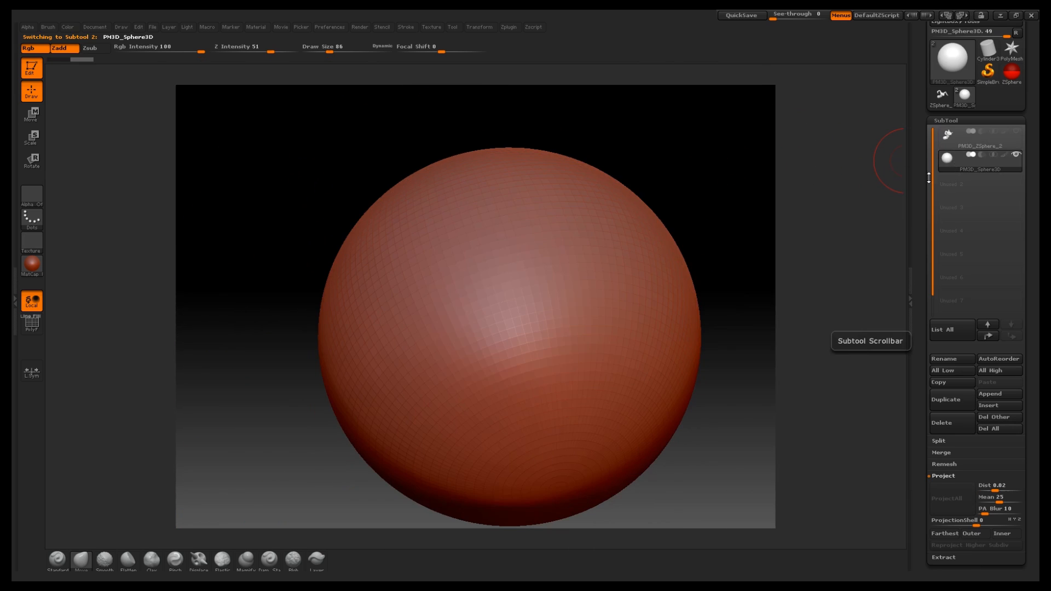
{"action": "left_click", "coordinate": [1016, 132]}
{"action": "left_click_drag", "start_coordinate": [750, 186], "coordinate": [557, 221]}
{"action": "left_click_drag", "start_coordinate": [691, 363], "coordinate": [698, 399], "text": "alt"}
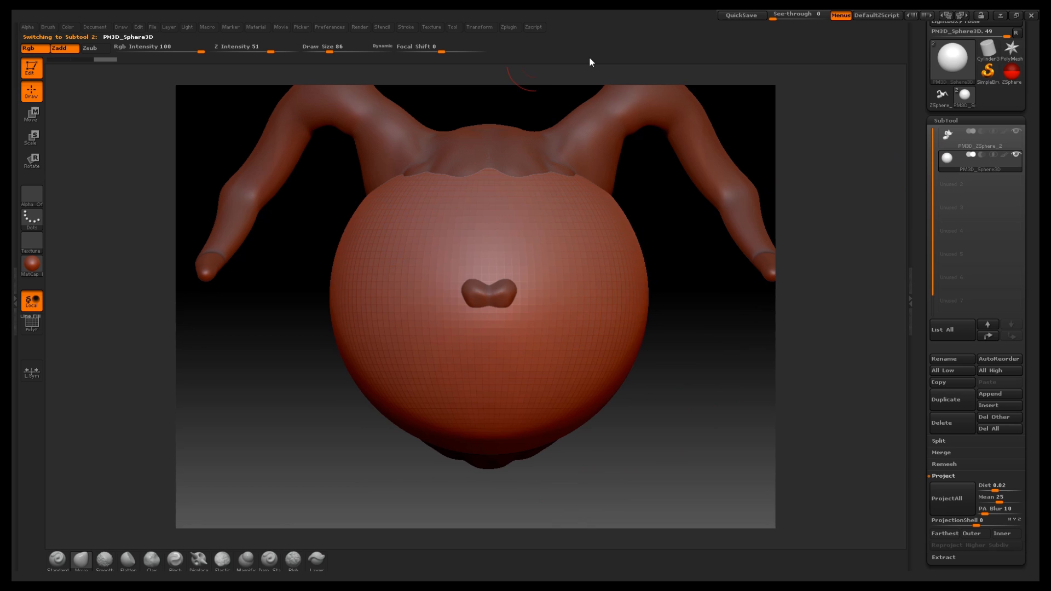
Step: Move the sphere sideways out of the creature's head with the transpose line
{"action": "left_click", "coordinate": [32, 124]}
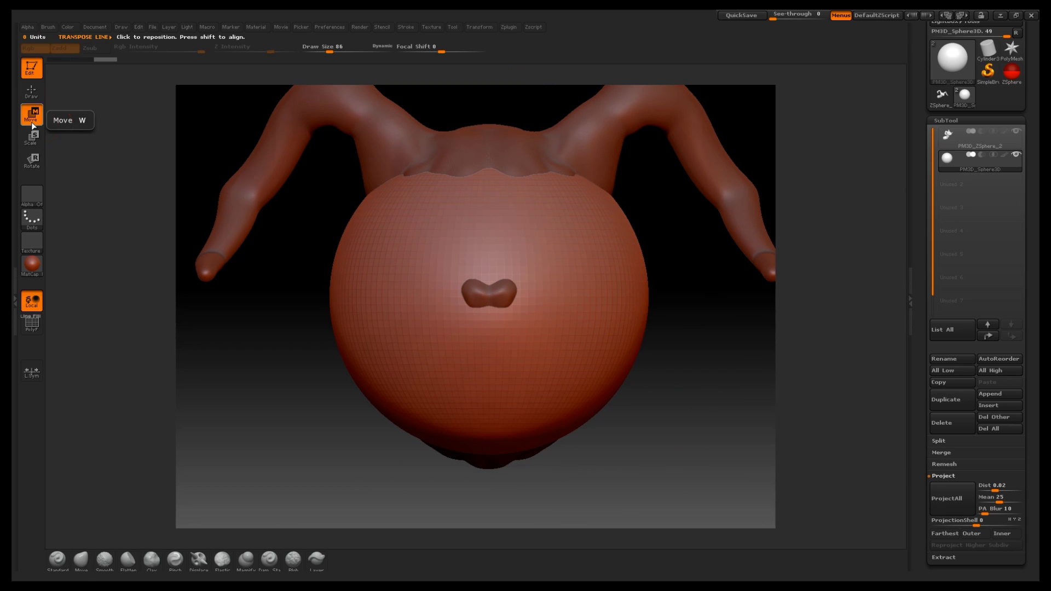
{"action": "left_click_drag", "start_coordinate": [333, 289], "coordinate": [644, 289]}
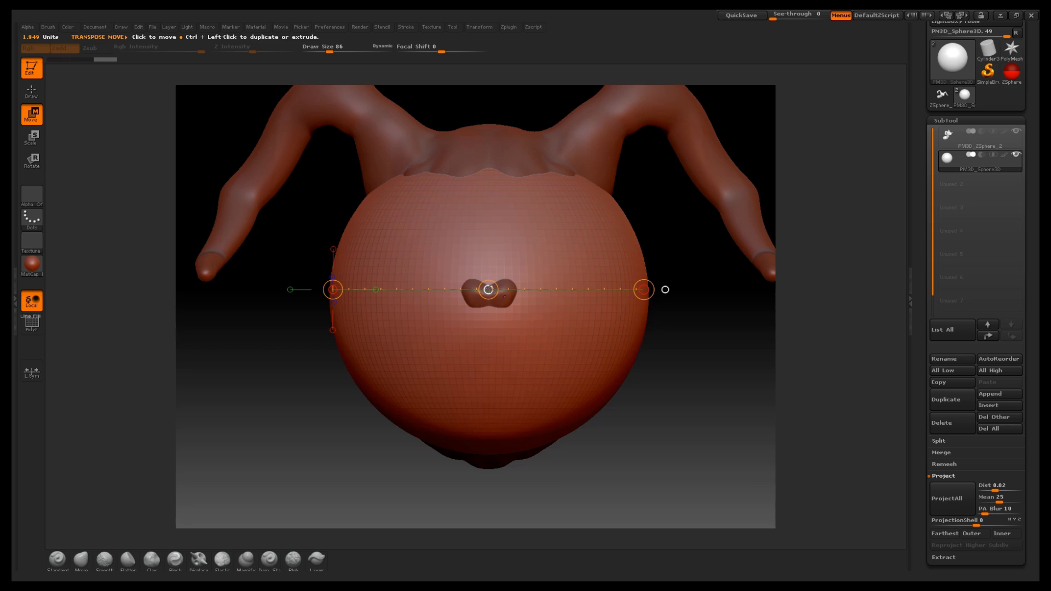
{"action": "left_click_drag", "start_coordinate": [488, 289], "coordinate": [466, 290]}
{"action": "left_click_drag", "start_coordinate": [332, 289], "coordinate": [615, 282]}
{"action": "left_click_drag", "start_coordinate": [488, 289], "coordinate": [360, 285]}
{"action": "left_click_drag", "start_coordinate": [654, 335], "coordinate": [683, 353]}
{"action": "left_click_drag", "start_coordinate": [550, 373], "coordinate": [716, 359], "text": "alt"}
{"action": "left_click_drag", "start_coordinate": [561, 281], "coordinate": [546, 265]}
{"action": "left_click_drag", "start_coordinate": [602, 391], "coordinate": [464, 440], "text": "alt"}
Step: Scale the sphere down to less than half its size with a transpose line across it
{"action": "left_click_drag", "start_coordinate": [329, 264], "coordinate": [446, 265]}
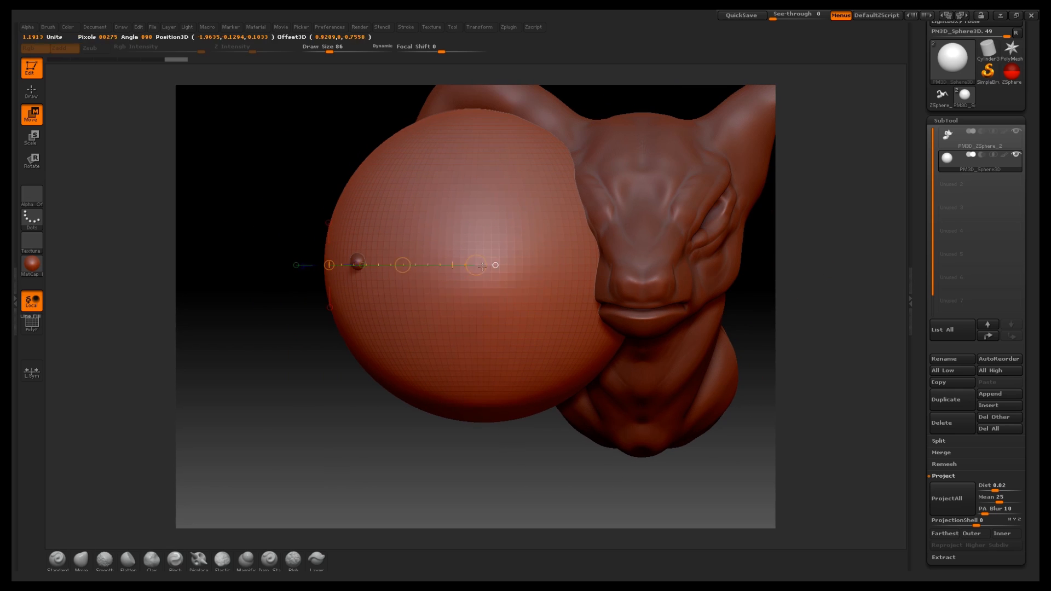
{"action": "left_click", "coordinate": [38, 143]}
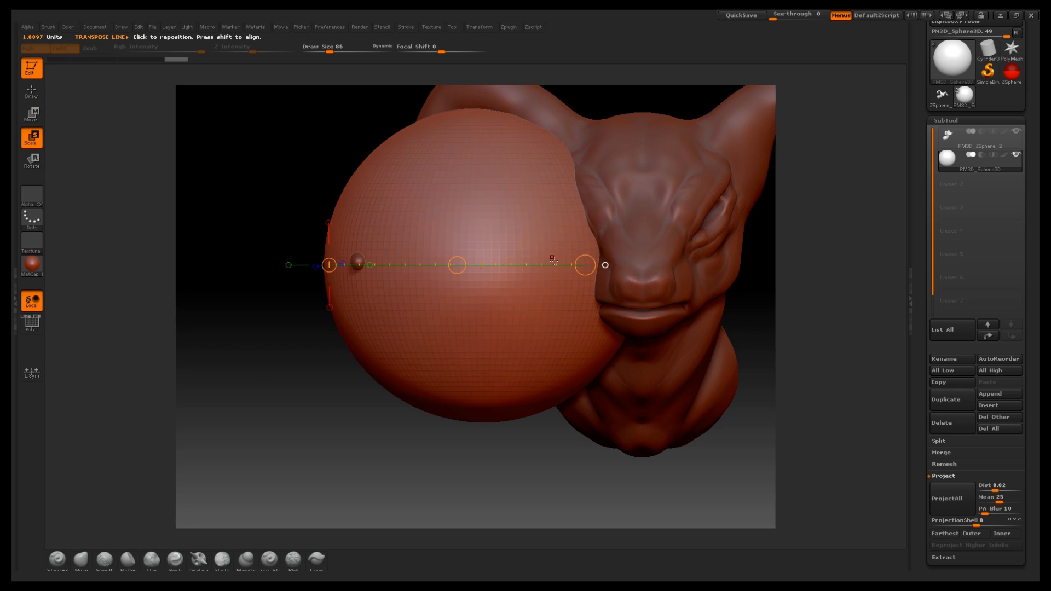
{"action": "left_click_drag", "start_coordinate": [585, 265], "coordinate": [506, 266]}
{"action": "left_click_drag", "start_coordinate": [585, 265], "coordinate": [482, 283]}
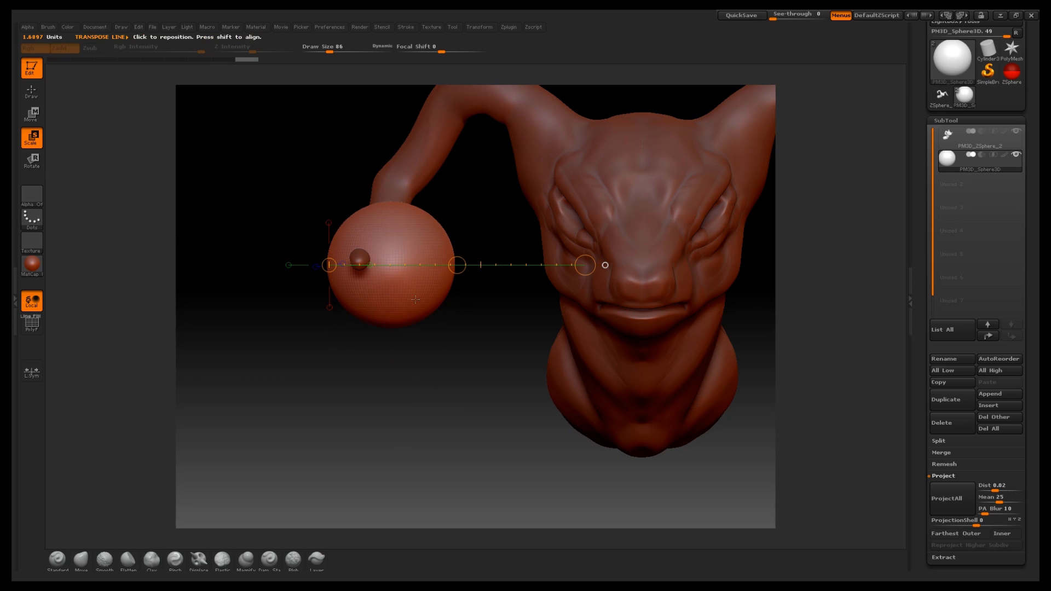
Step: Try to shift the sphere with the Offset deformation
{"action": "left_click", "coordinate": [36, 111]}
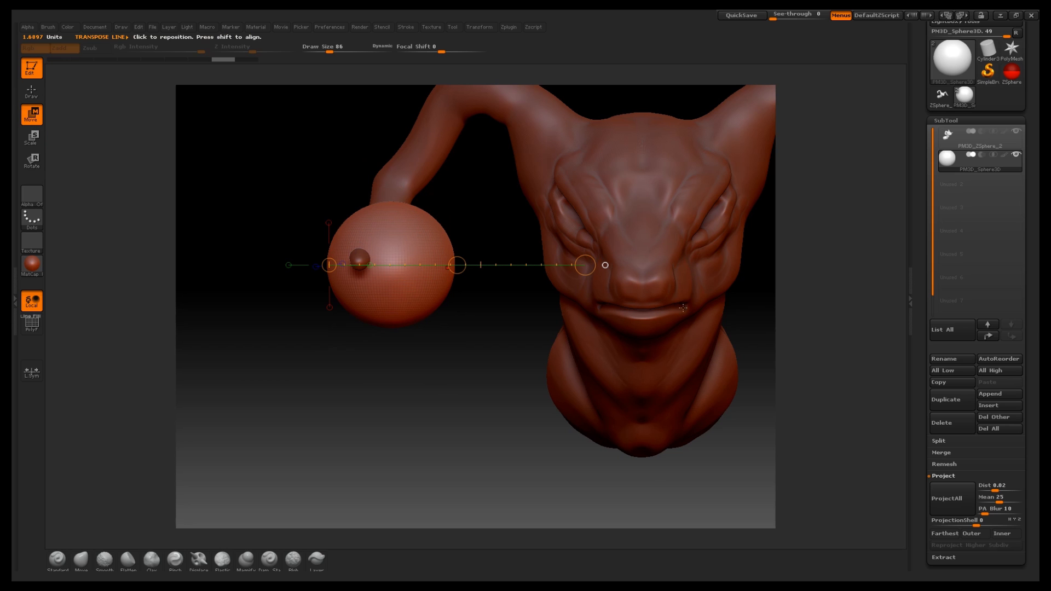
{"action": "scroll", "coordinate": [925, 330], "scroll_direction": "down", "scroll_amount": 4}
{"action": "key", "text": "q"}
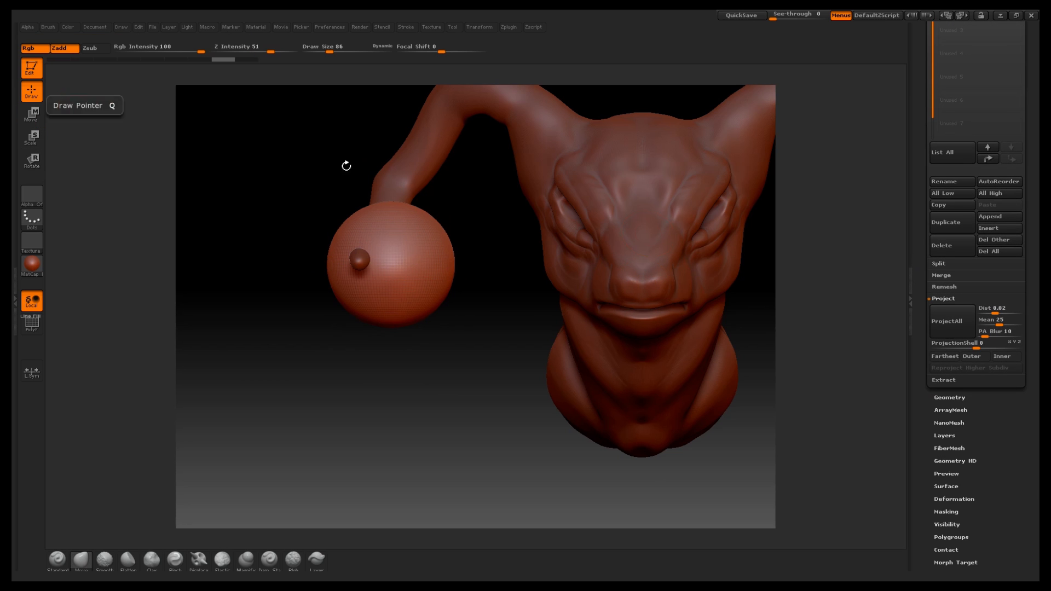
{"action": "left_click_drag", "start_coordinate": [919, 409], "coordinate": [957, 290]}
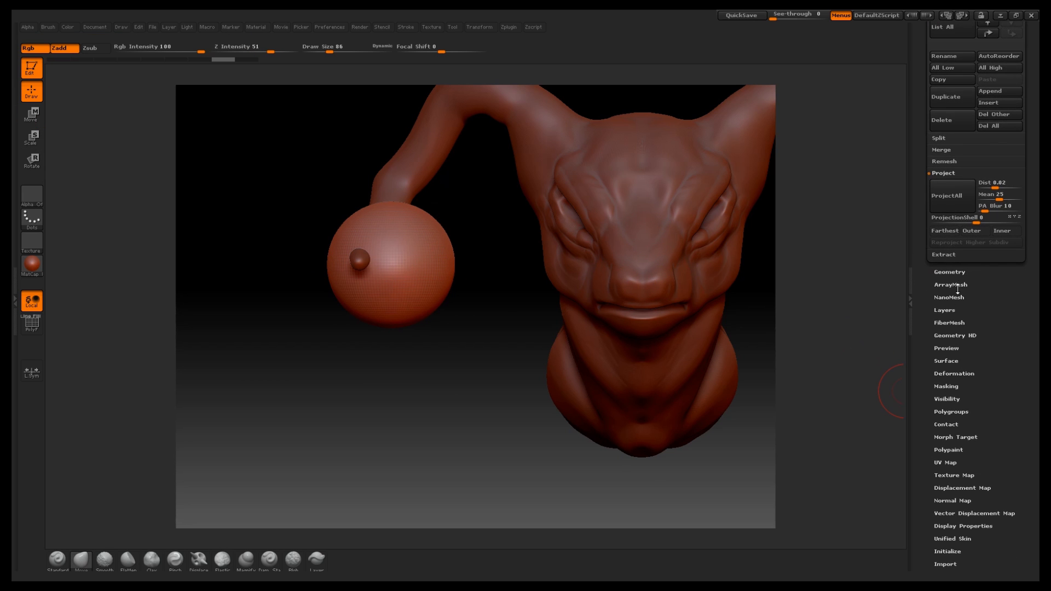
{"action": "left_click", "coordinate": [960, 374]}
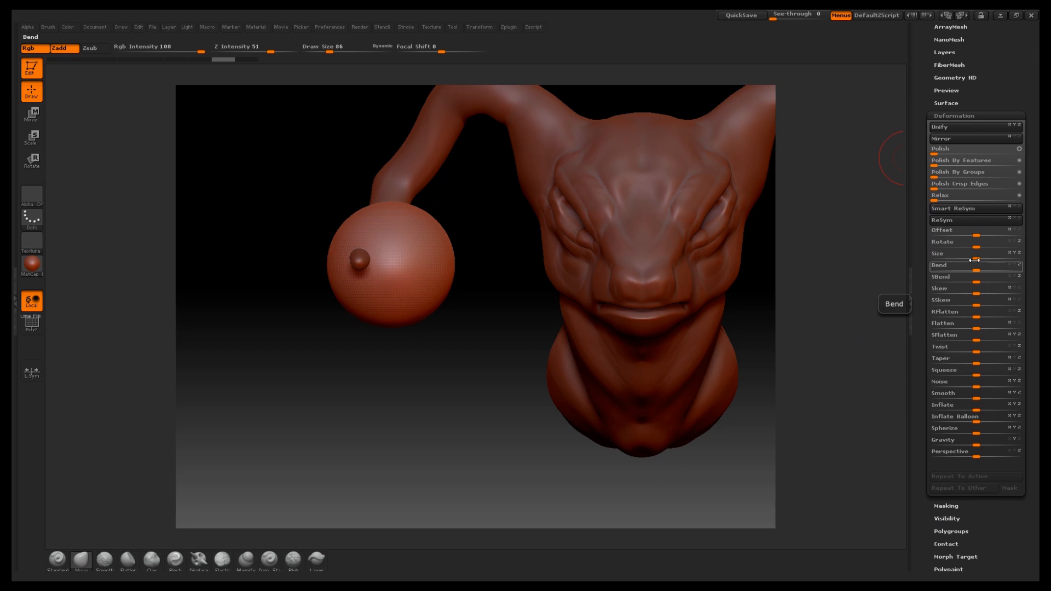
{"action": "left_click_drag", "start_coordinate": [978, 232], "coordinate": [976, 229]}
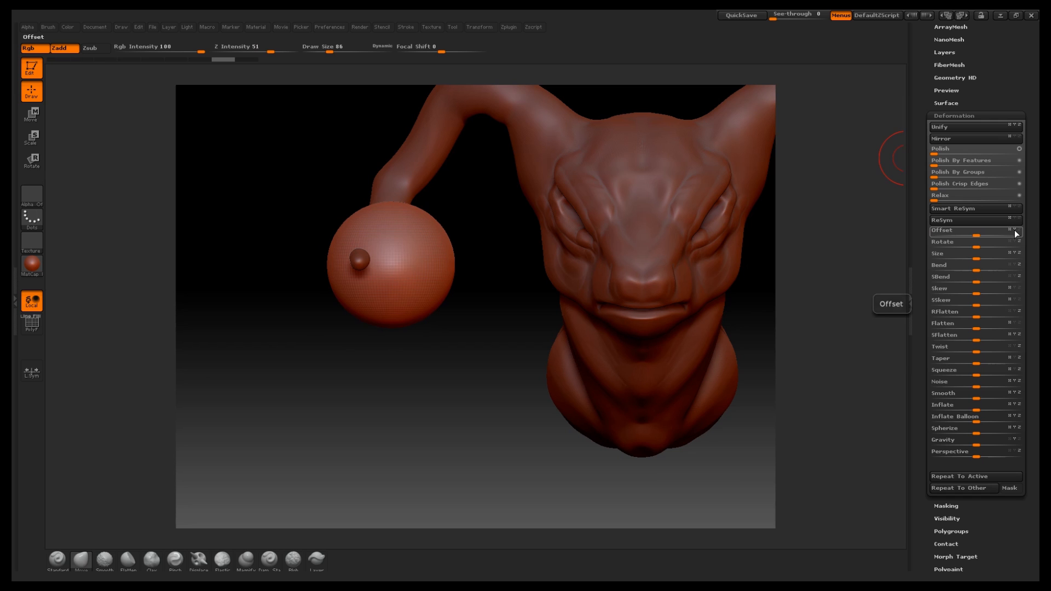
{"action": "mouse_move", "coordinate": [977, 231]}
{"action": "left_mouse_down"}
{"action": "mouse_move", "coordinate": [960, 234]}
{"action": "mouse_move", "coordinate": [974, 233]}
{"action": "left_mouse_up"}
{"action": "key", "text": "ctrl+z"}
{"action": "left_click", "coordinate": [1013, 230]}
Step: Move the sphere with the transpose line to the side of the head near the eye
{"action": "key", "text": "w"}
{"action": "left_click_drag", "start_coordinate": [338, 246], "coordinate": [439, 270]}
{"action": "mouse_move", "coordinate": [483, 253]}
{"action": "right_mouse_down", "text": "ctrl"}
{"action": "mouse_move", "coordinate": [612, 192]}
{"action": "mouse_move", "coordinate": [572, 190]}
{"action": "right_mouse_up", "text": "ctrl"}
{"action": "left_click_drag", "start_coordinate": [413, 273], "coordinate": [710, 229]}
{"action": "right_click_drag", "start_coordinate": [509, 273], "coordinate": [421, 300], "text": "ctrl"}
{"action": "key", "text": "ctrl+z"}
{"action": "left_click_drag", "start_coordinate": [411, 269], "coordinate": [647, 211]}
{"action": "right_click_drag", "start_coordinate": [444, 329], "coordinate": [391, 244]}
{"action": "left_click_drag", "start_coordinate": [374, 277], "coordinate": [422, 266]}
Step: Scale the sphere down further to roughly the size of the eye opening
{"action": "left_click", "coordinate": [34, 138]}
{"action": "mouse_move", "coordinate": [329, 220]}
{"action": "left_mouse_down"}
{"action": "mouse_move", "coordinate": [450, 195]}
{"action": "mouse_move", "coordinate": [368, 214]}
{"action": "left_mouse_up"}
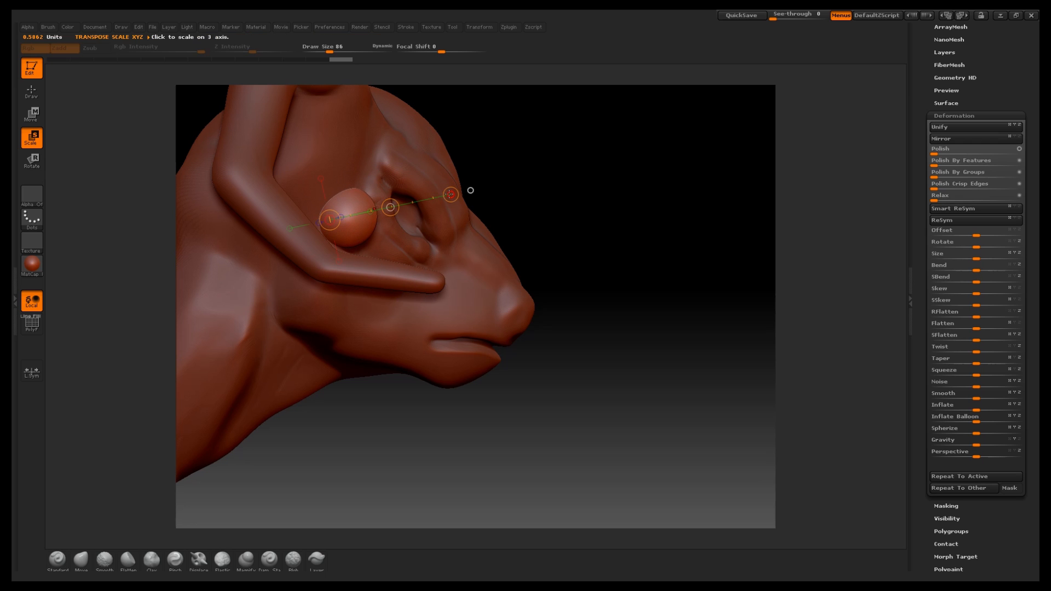
{"action": "left_click_drag", "start_coordinate": [450, 194], "coordinate": [433, 198]}
Step: Move the sphere into the eye socket, adjusting its position from the side and front, and return to Draw mode
{"action": "left_click", "coordinate": [31, 115]}
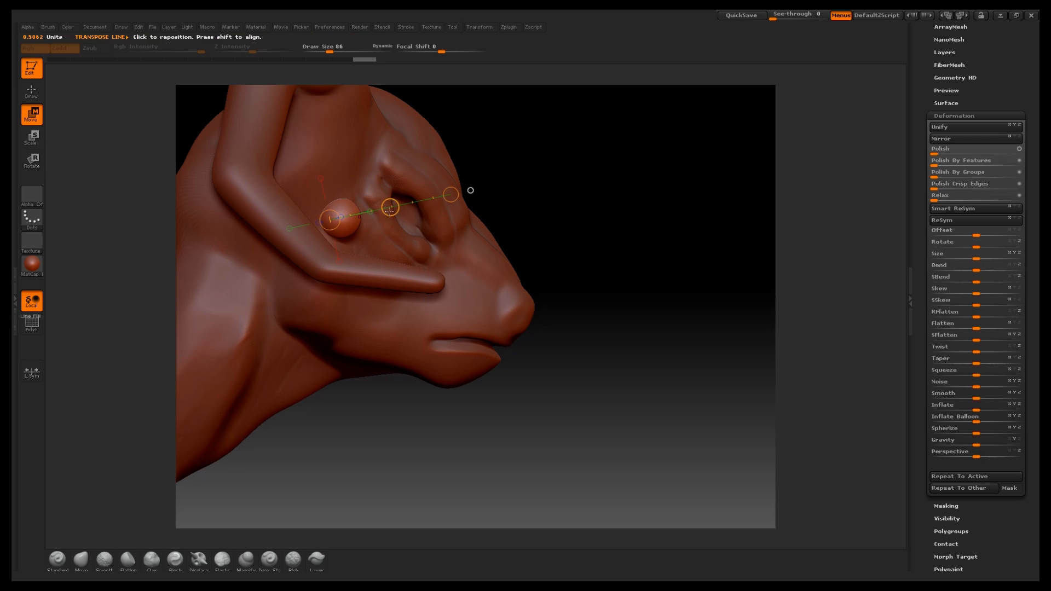
{"action": "left_click_drag", "start_coordinate": [391, 208], "coordinate": [460, 201]}
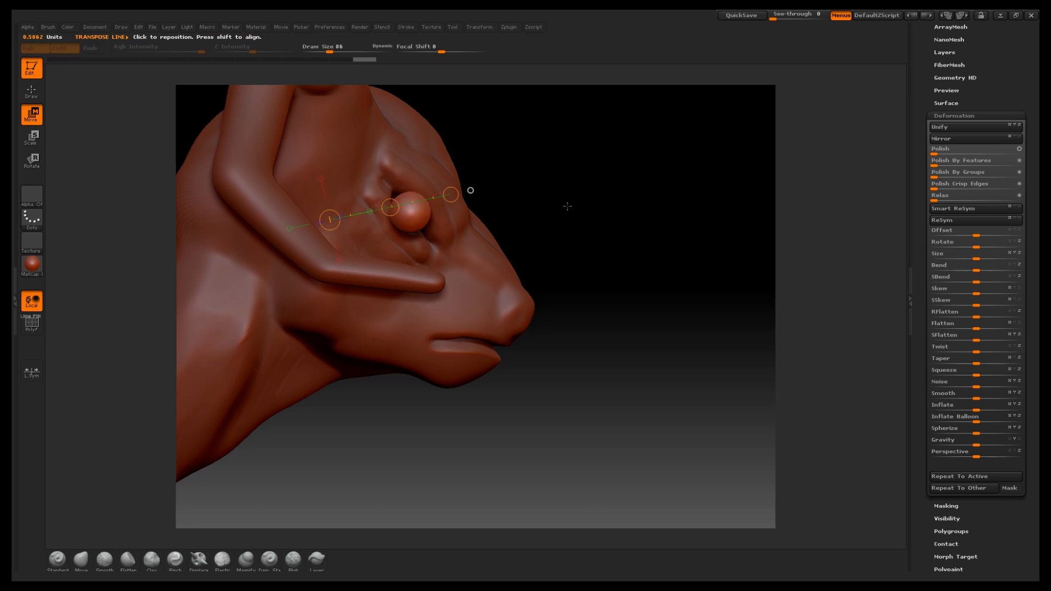
{"action": "left_click_drag", "start_coordinate": [673, 201], "coordinate": [589, 197]}
{"action": "left_click_drag", "start_coordinate": [704, 292], "coordinate": [704, 350], "text": "alt"}
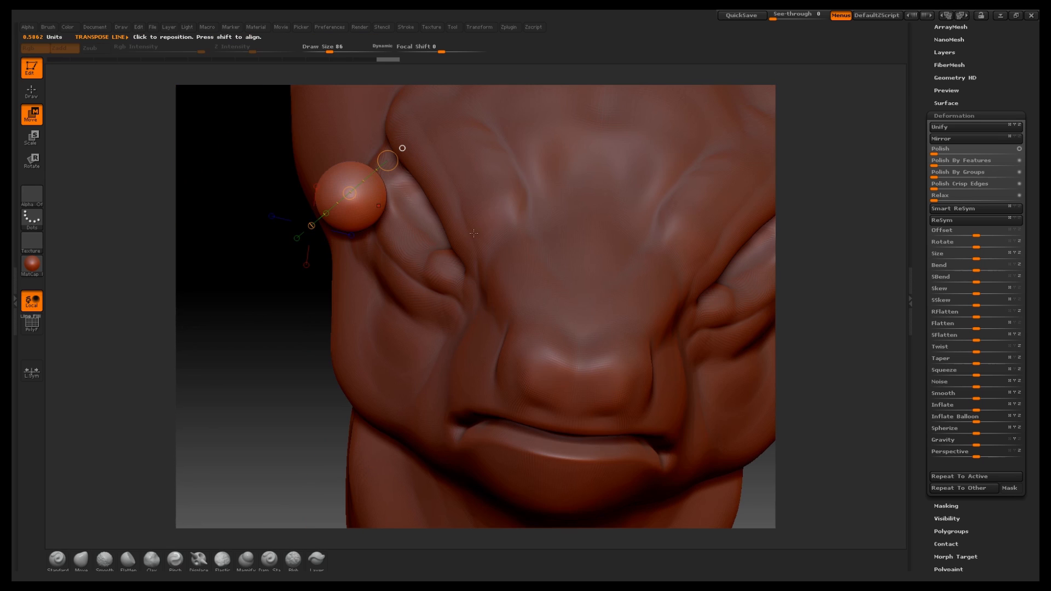
{"action": "left_click_drag", "start_coordinate": [351, 195], "coordinate": [420, 211]}
{"action": "left_click_drag", "start_coordinate": [790, 351], "coordinate": [755, 249], "text": "alt"}
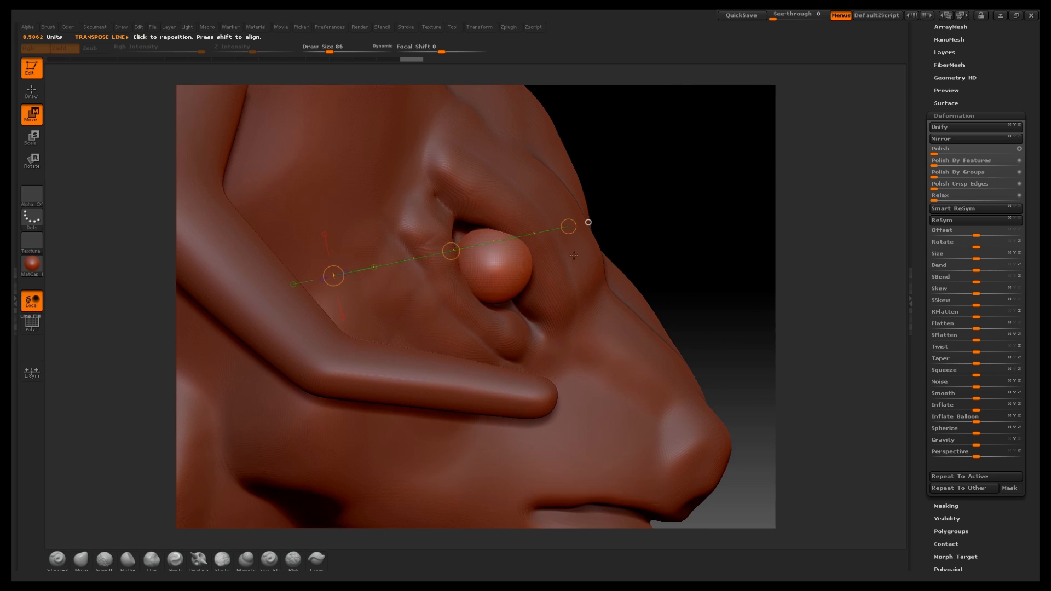
{"action": "mouse_move", "coordinate": [450, 253]}
{"action": "left_mouse_down"}
{"action": "mouse_move", "coordinate": [440, 250]}
{"action": "mouse_move", "coordinate": [458, 269]}
{"action": "mouse_move", "coordinate": [452, 259]}
{"action": "left_mouse_up"}
{"action": "left_click_drag", "start_coordinate": [739, 211], "coordinate": [664, 197]}
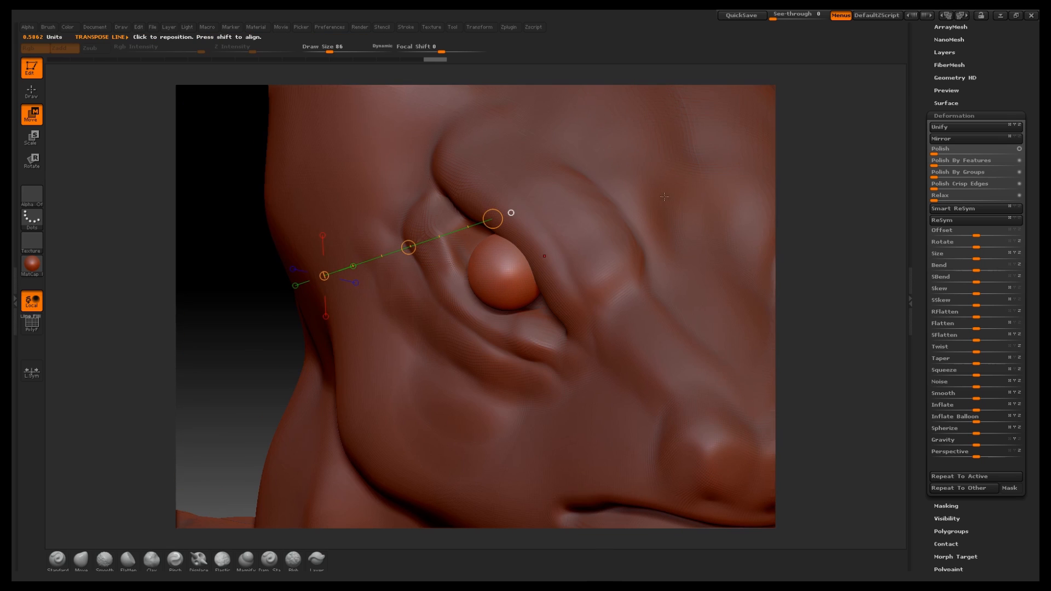
{"action": "left_click", "coordinate": [36, 98]}
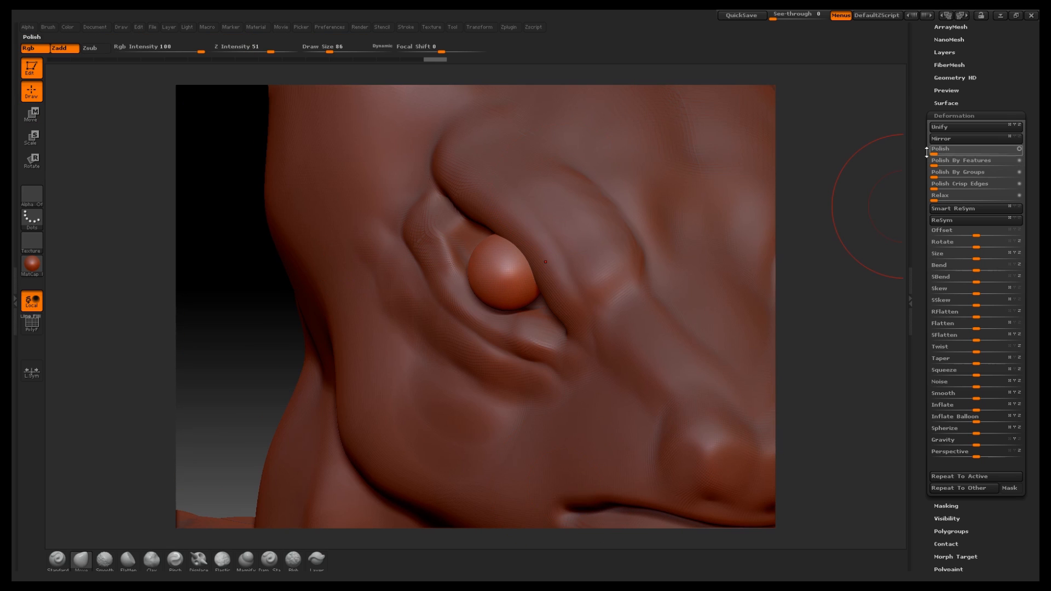
Step: Try to deform the eyeball sphere with the Move brush from the subtool's Draw mode
{"action": "left_click", "coordinate": [942, 116]}
{"action": "left_click", "coordinate": [952, 208]}
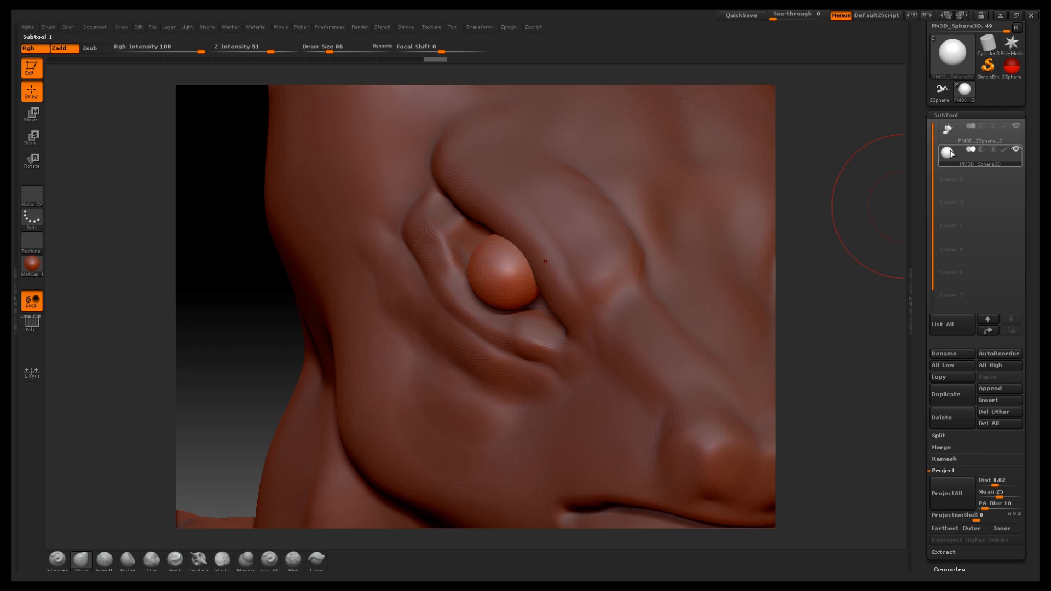
{"action": "mouse_move", "coordinate": [967, 159]}
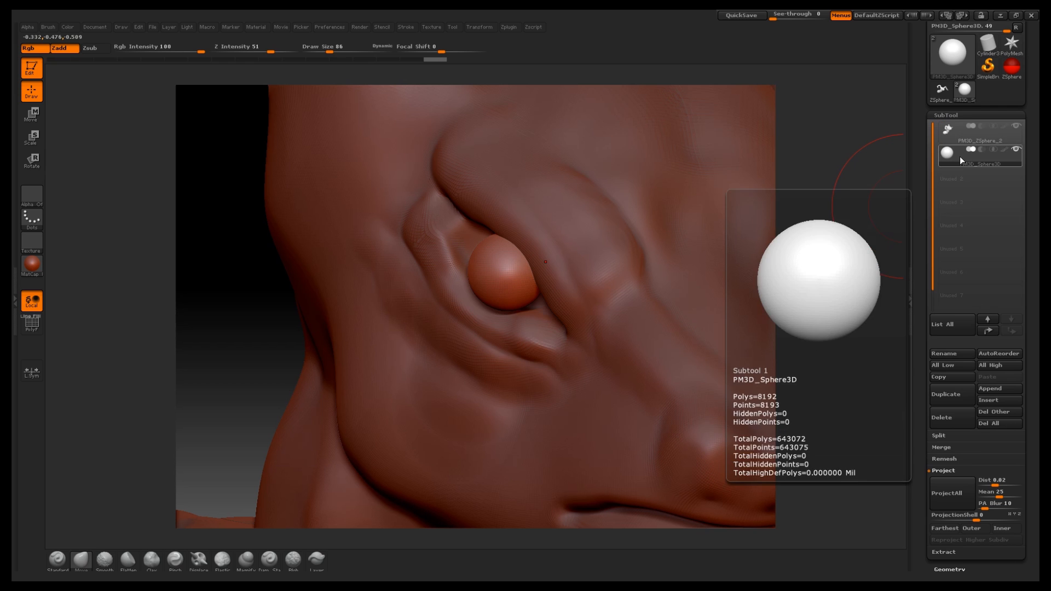
{"action": "left_click_drag", "start_coordinate": [499, 258], "coordinate": [459, 228]}
{"action": "key", "text": "ctrl+z"}
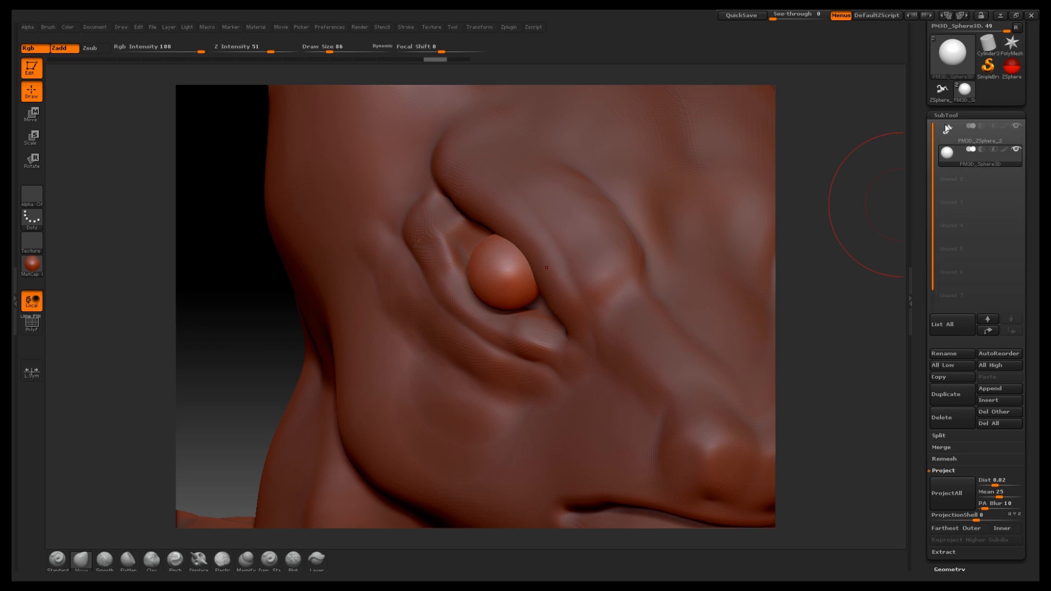
Step: Make PM3D_ZSphere_2 the active subtool and try pulling the upper eyelid over the eyeball with the Move brush
{"action": "left_click", "coordinate": [948, 132]}
{"action": "mouse_move", "coordinate": [514, 229]}
{"action": "left_mouse_down"}
{"action": "mouse_move", "coordinate": [449, 262]}
{"action": "mouse_move", "coordinate": [481, 257]}
{"action": "left_mouse_up"}
{"action": "key", "text": "ctrl+z"}
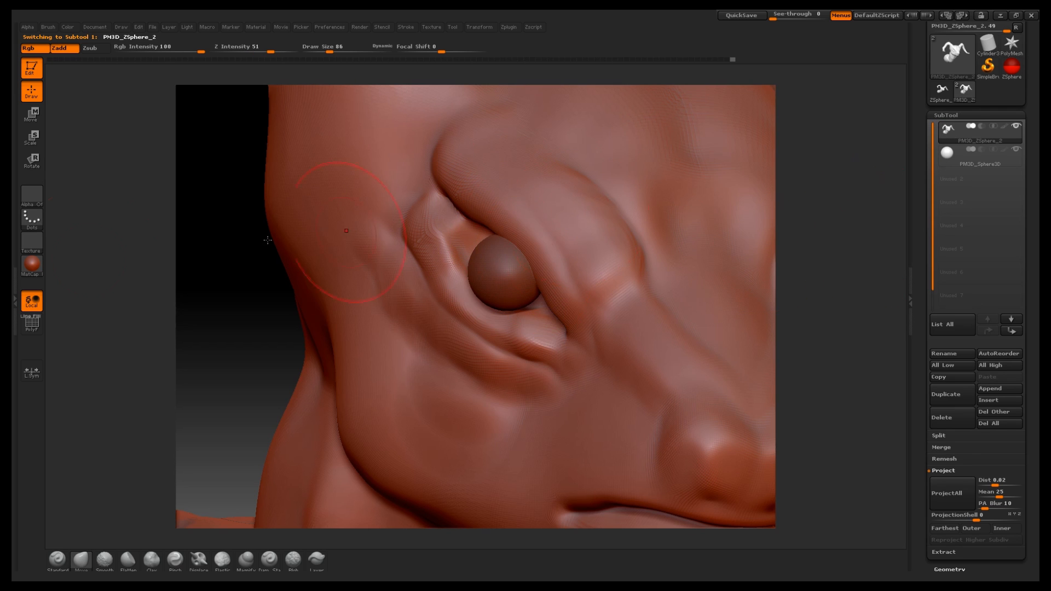
Step: Pull the upper and lower eyelids closer around the eyeball with the Move brush, working down to the inner eye corner
{"action": "left_click_drag", "start_coordinate": [536, 228], "coordinate": [501, 217]}
{"action": "left_click_drag", "start_coordinate": [828, 249], "coordinate": [843, 251]}
{"action": "mouse_move", "coordinate": [745, 197]}
{"action": "left_mouse_down"}
{"action": "mouse_move", "coordinate": [734, 199]}
{"action": "mouse_move", "coordinate": [741, 219]}
{"action": "mouse_move", "coordinate": [766, 225]}
{"action": "left_mouse_up"}
{"action": "mouse_move", "coordinate": [640, 248]}
{"action": "left_mouse_down"}
{"action": "mouse_move", "coordinate": [531, 281]}
{"action": "mouse_move", "coordinate": [541, 288]}
{"action": "left_mouse_up"}
{"action": "mouse_move", "coordinate": [497, 327]}
{"action": "left_mouse_down"}
{"action": "mouse_move", "coordinate": [457, 313]}
{"action": "mouse_move", "coordinate": [472, 291]}
{"action": "left_mouse_up"}
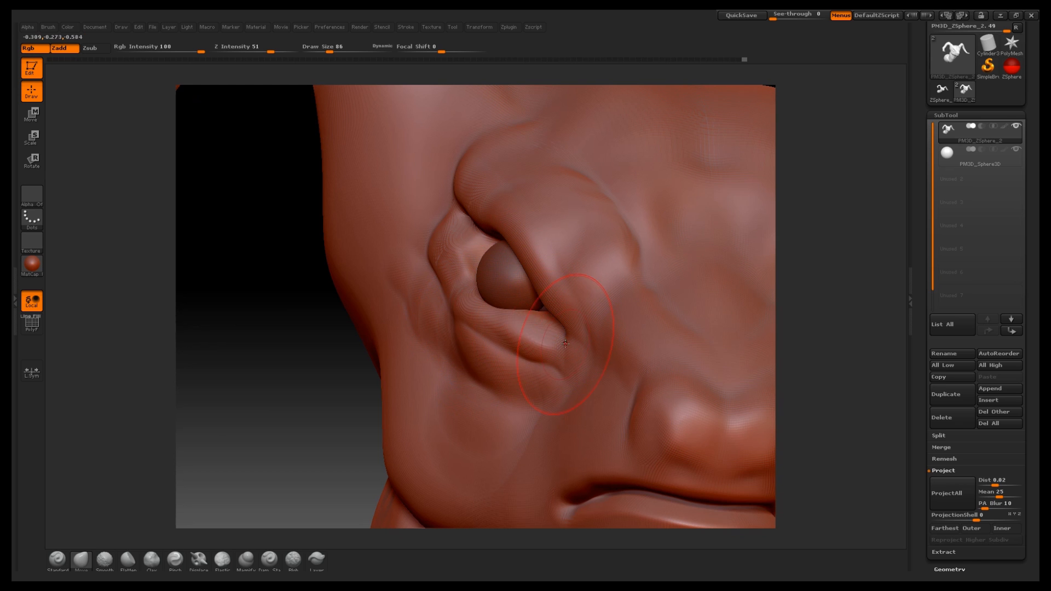
{"action": "left_click_drag", "start_coordinate": [554, 345], "coordinate": [545, 330]}
Step: Reshape the outer eye corner, the upper lid and the lower eyelid fold with the Move brush from several angles
{"action": "left_click_drag", "start_coordinate": [821, 230], "coordinate": [897, 236]}
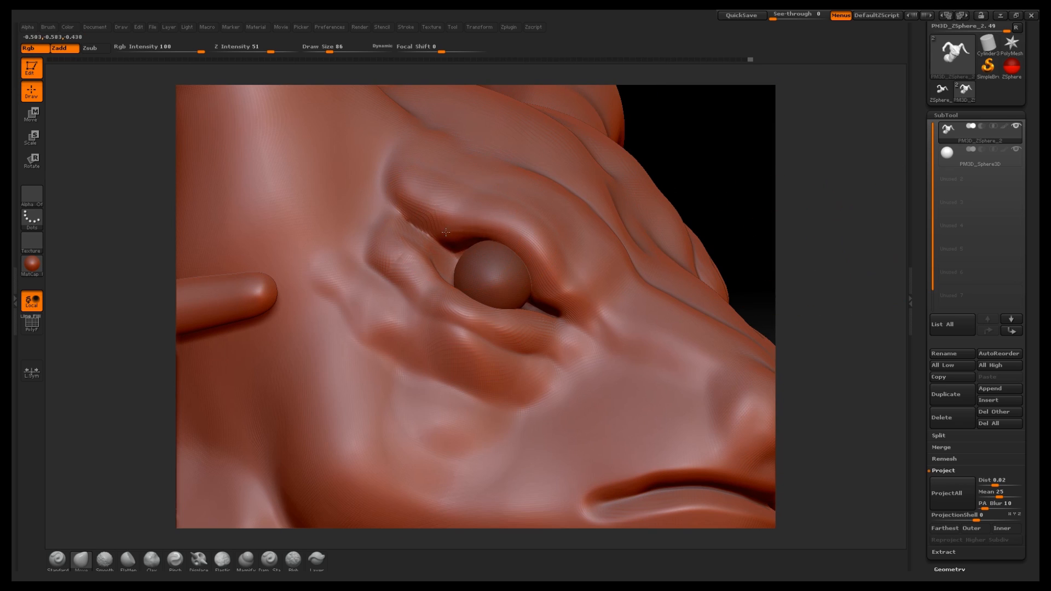
{"action": "left_click_drag", "start_coordinate": [447, 228], "coordinate": [445, 238]}
{"action": "mouse_move", "coordinate": [810, 196]}
{"action": "left_mouse_down"}
{"action": "mouse_move", "coordinate": [706, 198]}
{"action": "mouse_move", "coordinate": [744, 198]}
{"action": "left_mouse_up"}
{"action": "left_click_drag", "start_coordinate": [459, 196], "coordinate": [434, 201]}
{"action": "left_click_drag", "start_coordinate": [410, 280], "coordinate": [430, 251]}
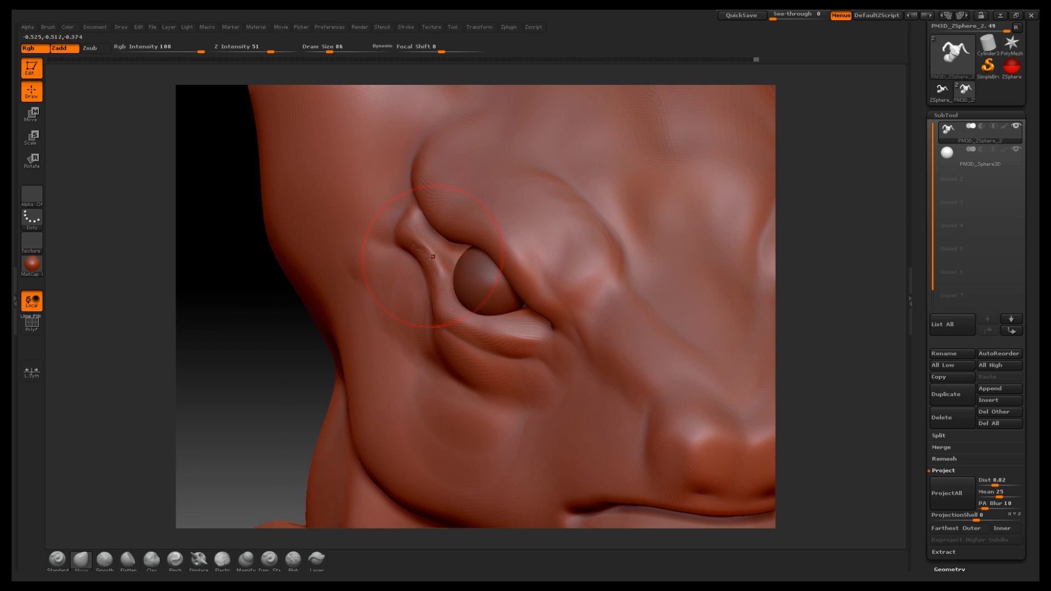
{"action": "left_click_drag", "start_coordinate": [537, 353], "coordinate": [510, 339]}
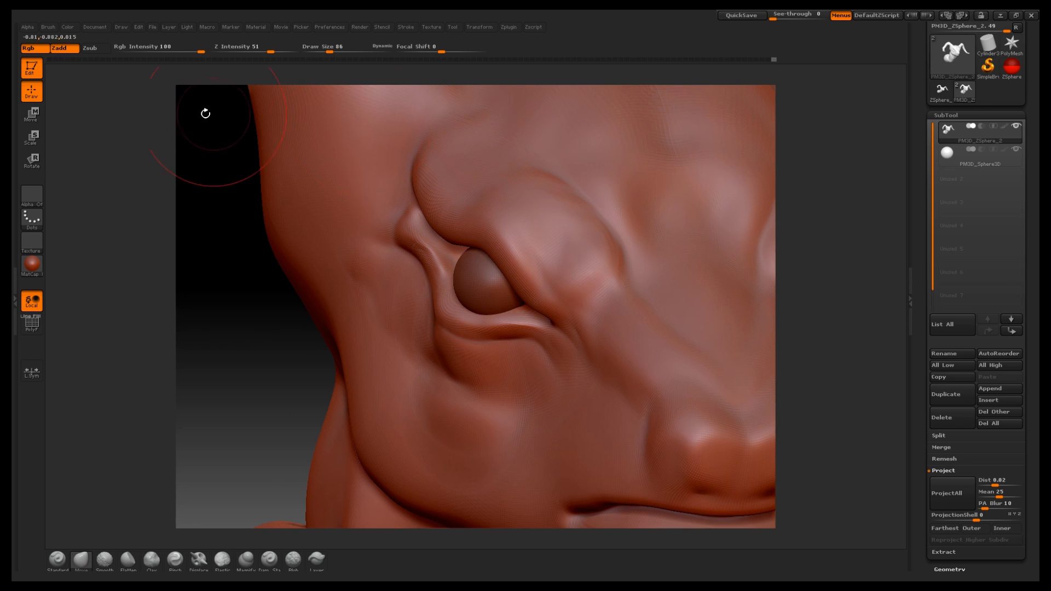
Step: Adjust the brow and forehead with the Move brush at draw size 170, and reduce the draw size to 56
{"action": "left_click_drag", "start_coordinate": [329, 52], "coordinate": [339, 52]}
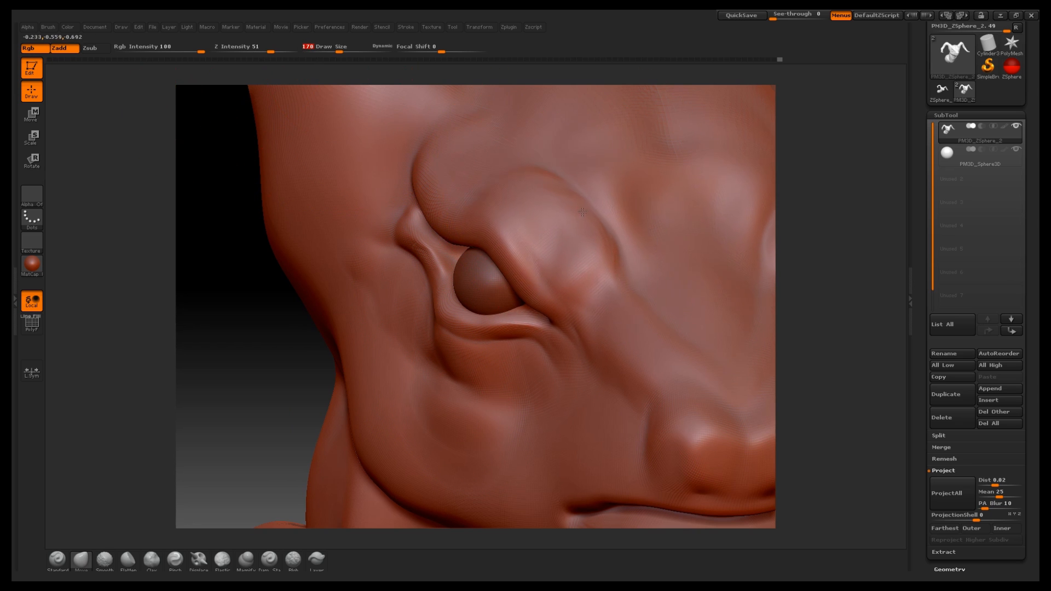
{"action": "left_click_drag", "start_coordinate": [582, 212], "coordinate": [590, 195]}
{"action": "left_click_drag", "start_coordinate": [491, 134], "coordinate": [491, 137]}
{"action": "mouse_move", "coordinate": [793, 258]}
{"action": "left_mouse_down"}
{"action": "mouse_move", "coordinate": [825, 270]}
{"action": "mouse_move", "coordinate": [823, 296]}
{"action": "mouse_move", "coordinate": [760, 218]}
{"action": "mouse_move", "coordinate": [793, 201]}
{"action": "mouse_move", "coordinate": [786, 211]}
{"action": "left_mouse_up"}
{"action": "left_click_drag", "start_coordinate": [342, 55], "coordinate": [325, 53]}
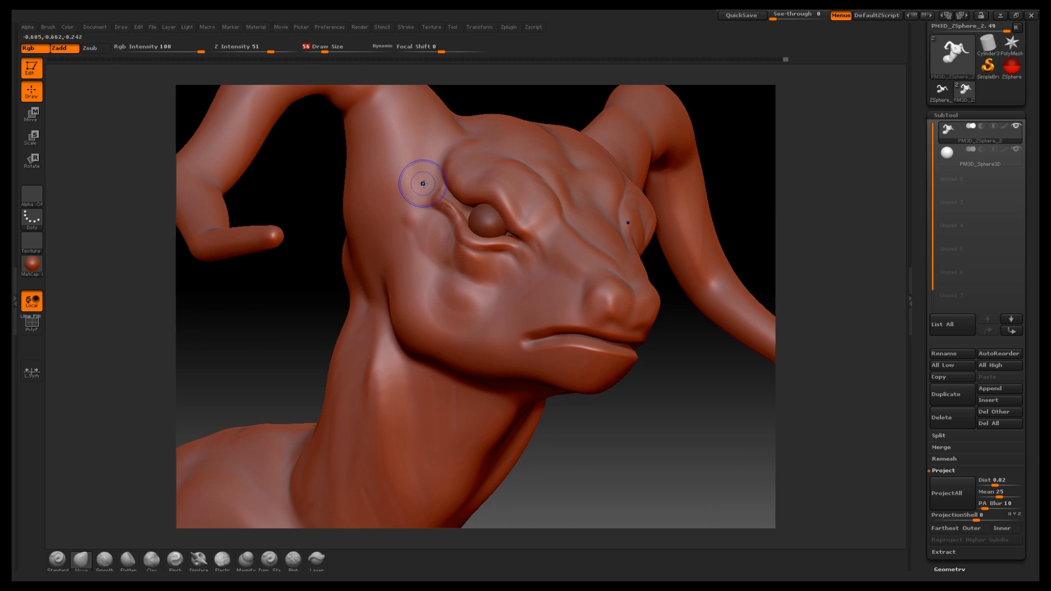
Step: Mirror the PM3D_Sphere3D eyeball across the X axis with SubTool Master, merging the result into one SubTool
{"action": "left_click_drag", "start_coordinate": [758, 197], "coordinate": [571, 255]}
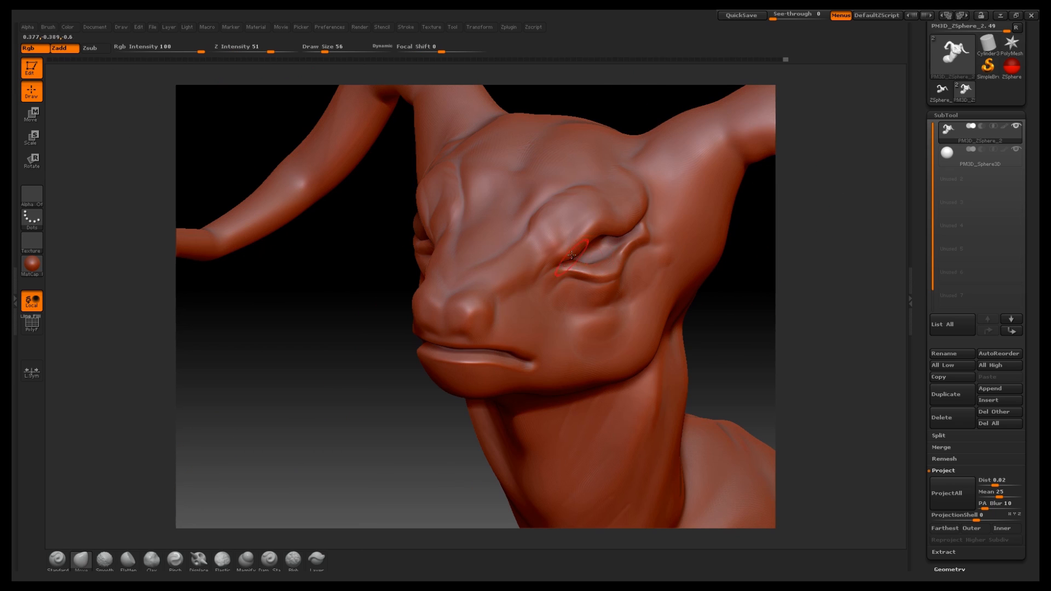
{"action": "mouse_move", "coordinate": [777, 318]}
{"action": "left_mouse_down"}
{"action": "mouse_move", "coordinate": [766, 305]}
{"action": "mouse_move", "coordinate": [706, 315]}
{"action": "mouse_move", "coordinate": [718, 342]}
{"action": "mouse_move", "coordinate": [663, 342]}
{"action": "left_mouse_up"}
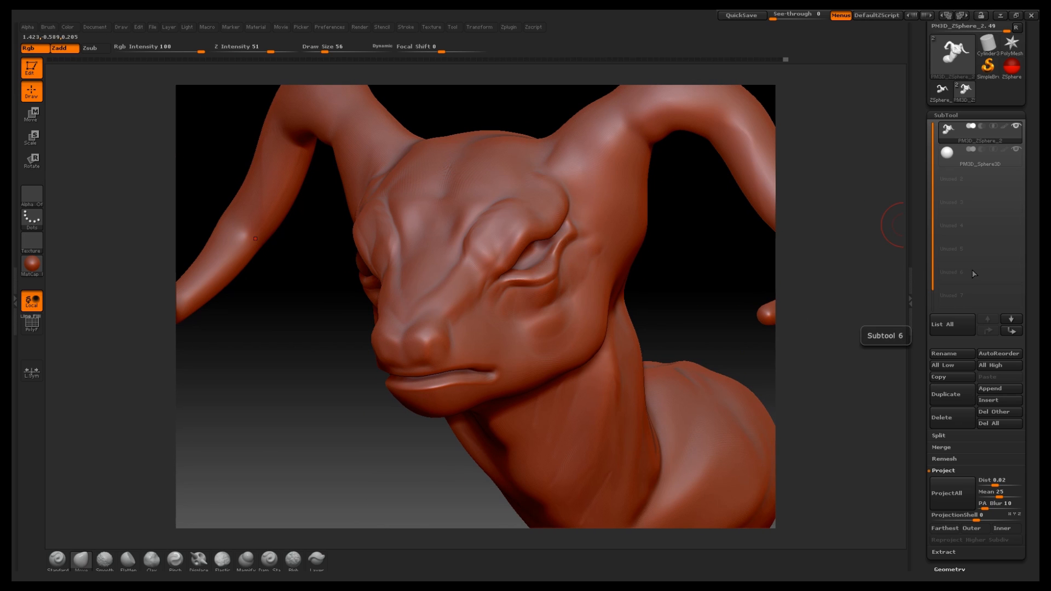
{"action": "left_click_drag", "start_coordinate": [658, 271], "coordinate": [664, 249]}
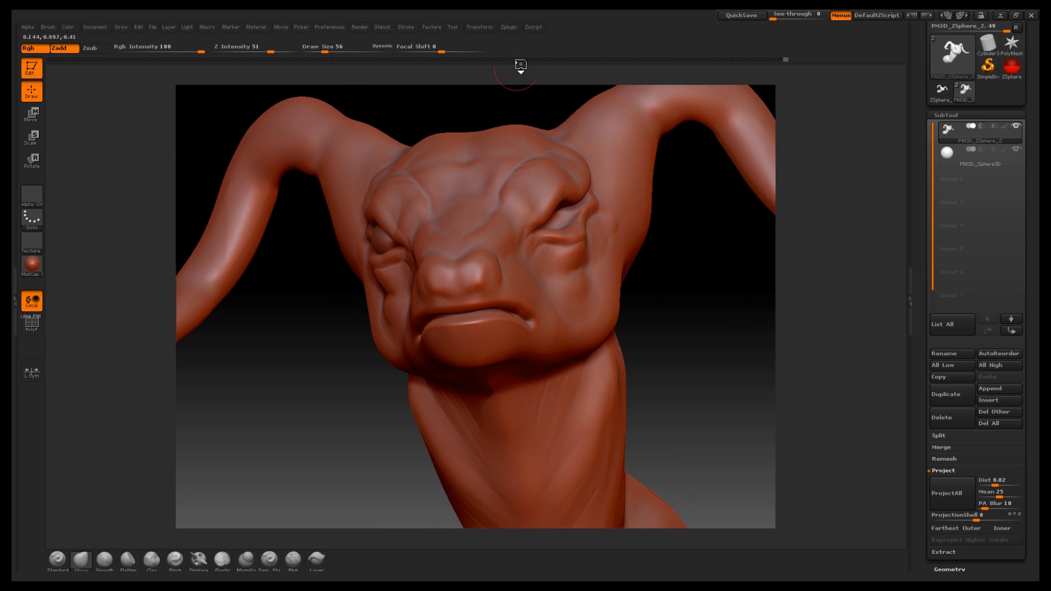
{"action": "left_click", "coordinate": [966, 156]}
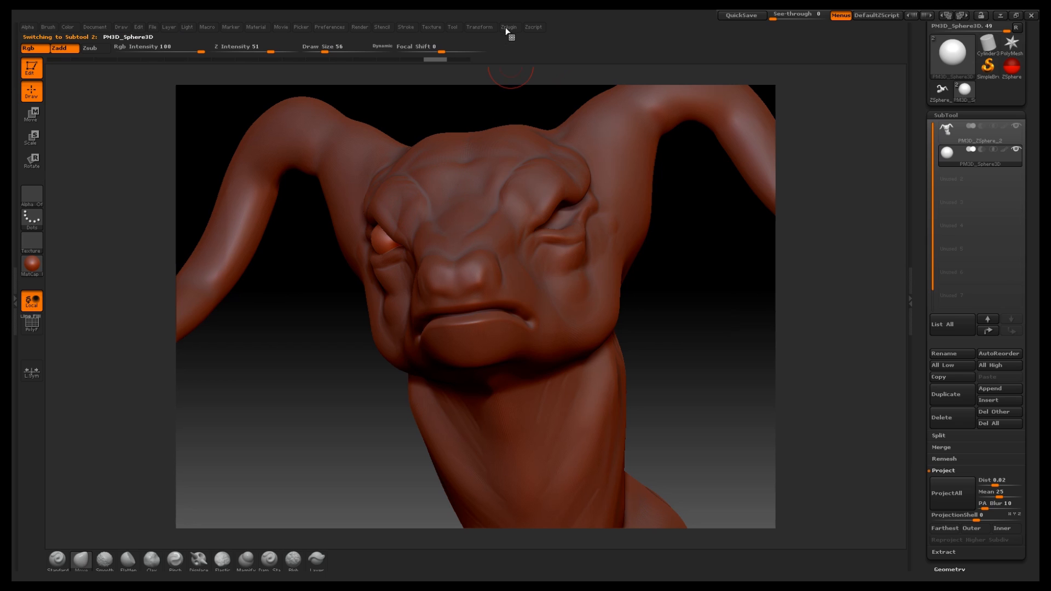
{"action": "left_click", "coordinate": [509, 27]}
{"action": "left_click", "coordinate": [538, 202]}
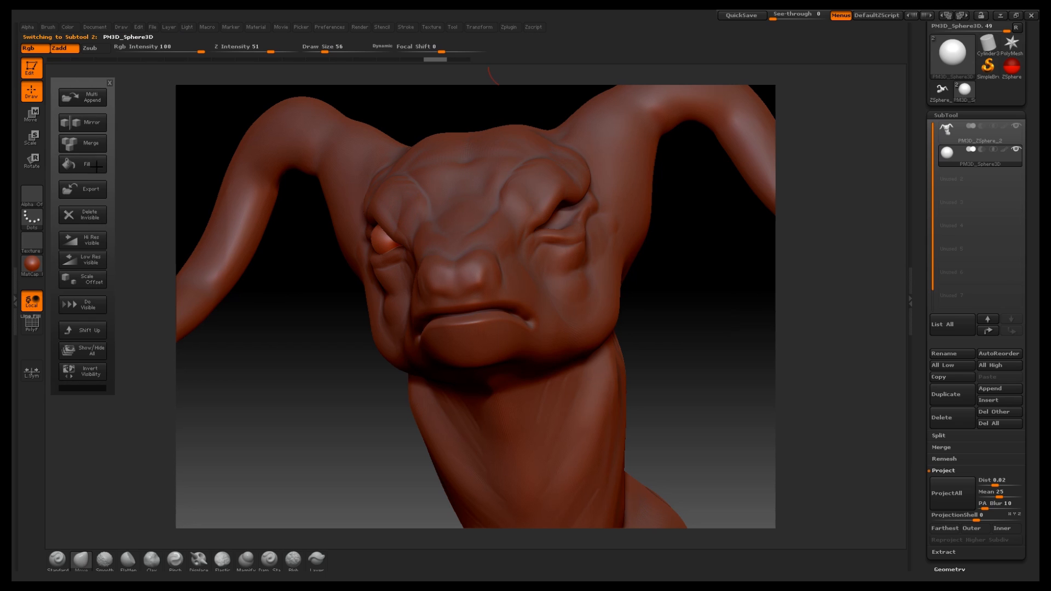
{"action": "left_click", "coordinate": [85, 121]}
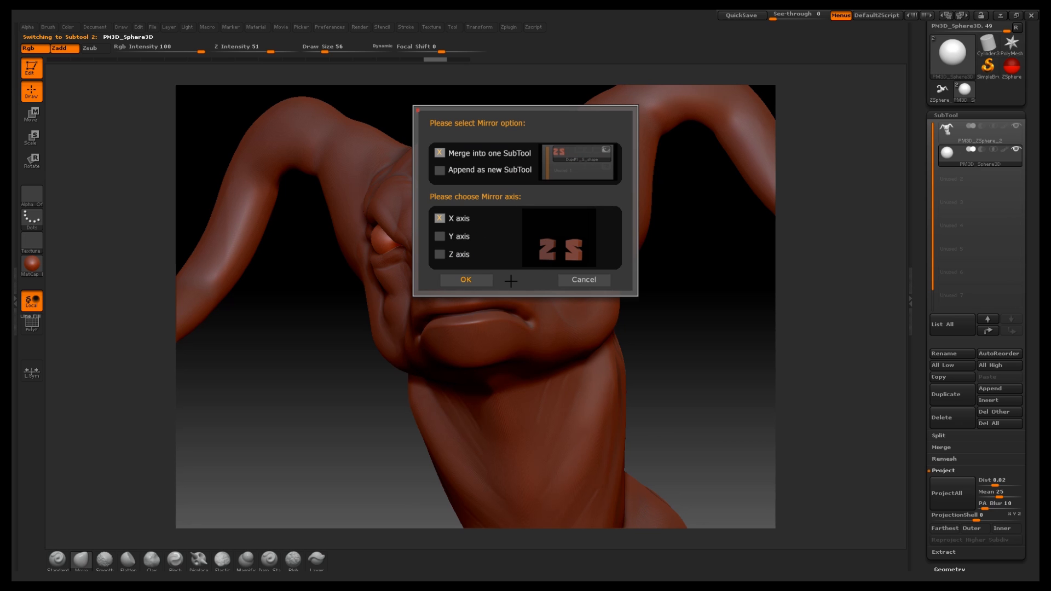
{"action": "left_click", "coordinate": [468, 280]}
{"action": "left_click_drag", "start_coordinate": [673, 269], "coordinate": [658, 308]}
{"action": "mouse_move", "coordinate": [635, 347]}
{"action": "left_mouse_down"}
{"action": "mouse_move", "coordinate": [635, 325]}
{"action": "mouse_move", "coordinate": [699, 312]}
{"action": "mouse_move", "coordinate": [616, 331]}
{"action": "mouse_move", "coordinate": [614, 347]}
{"action": "mouse_move", "coordinate": [636, 336]}
{"action": "mouse_move", "coordinate": [652, 380]}
{"action": "mouse_move", "coordinate": [581, 348]}
{"action": "mouse_move", "coordinate": [701, 424]}
{"action": "mouse_move", "coordinate": [639, 390]}
{"action": "left_mouse_up"}
Step: Activate PM3D_ZSphere_2 and sharpen the mouth line with the Pinch brush at draw size 116 and Z Intensity 8
{"action": "left_click", "coordinate": [946, 130]}
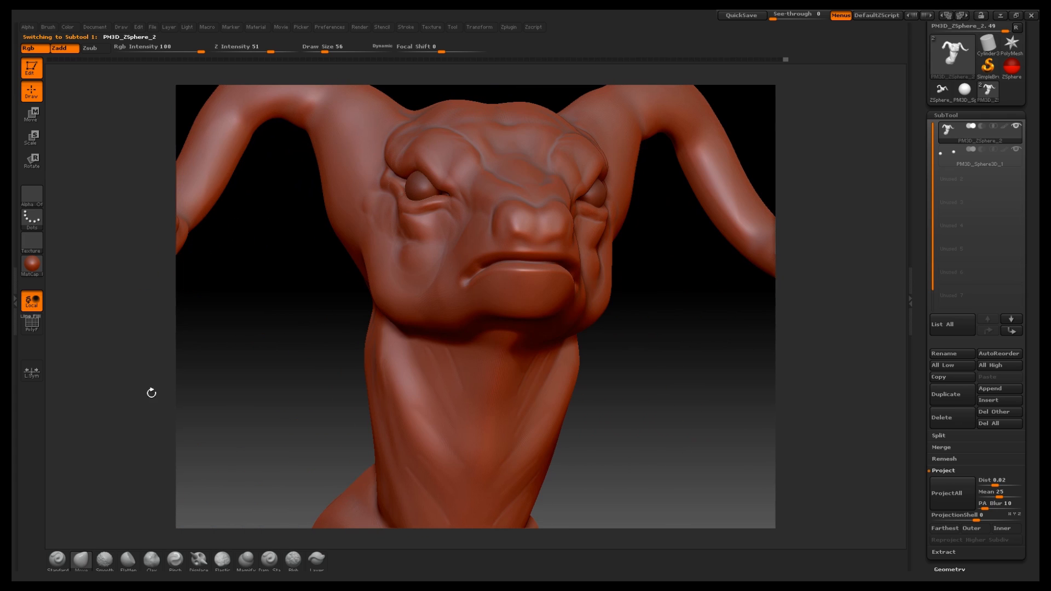
{"action": "mouse_move", "coordinate": [681, 395]}
{"action": "left_mouse_down"}
{"action": "mouse_move", "coordinate": [636, 383]}
{"action": "mouse_move", "coordinate": [659, 399]}
{"action": "mouse_move", "coordinate": [570, 424]}
{"action": "left_mouse_up"}
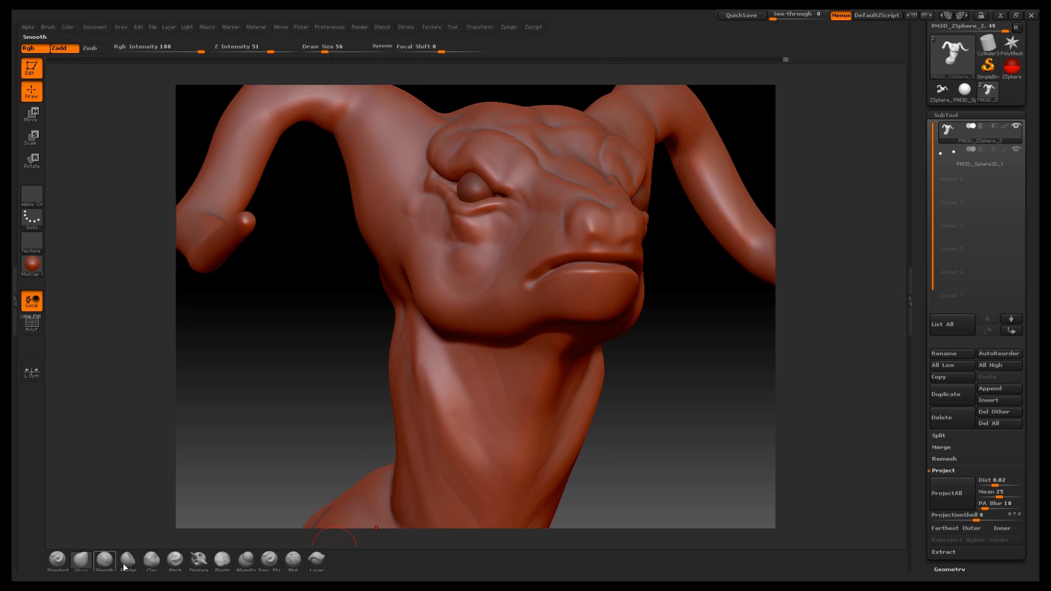
{"action": "left_click", "coordinate": [175, 560]}
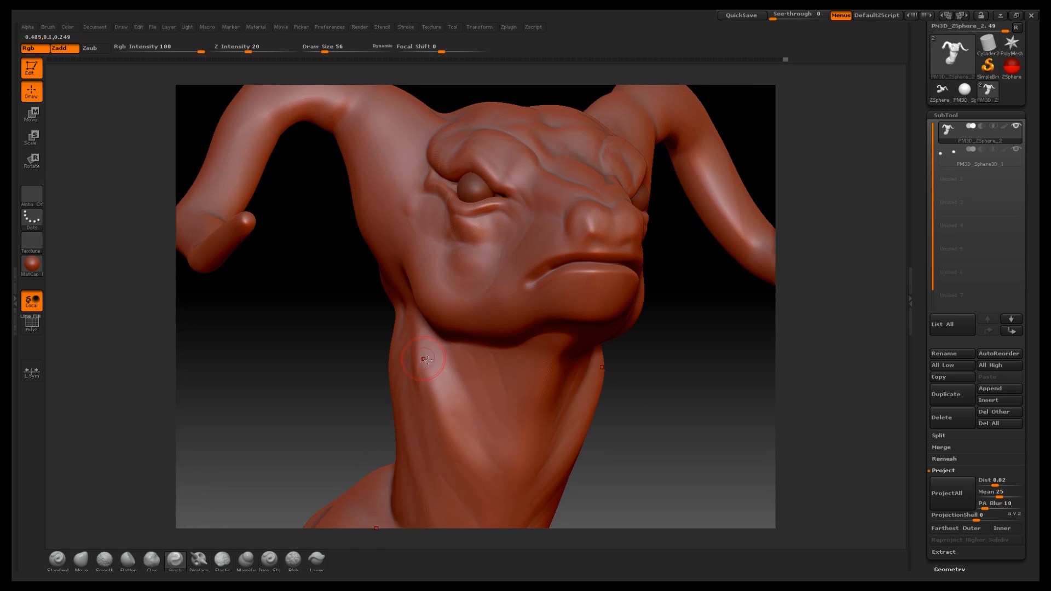
{"action": "key", "text": "bracketright"}
{"action": "left_click", "coordinate": [334, 50]}
{"action": "left_click_drag", "start_coordinate": [250, 50], "coordinate": [234, 50]}
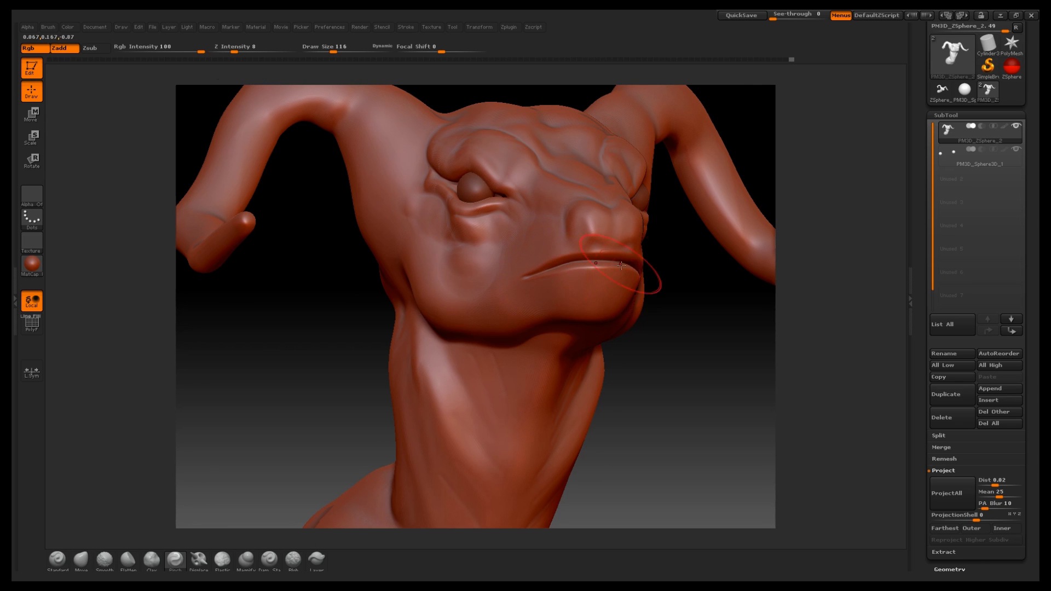
{"action": "left_click_drag", "start_coordinate": [674, 323], "coordinate": [713, 225]}
Step: Pinch the upper and lower eyelid edges and the eye corners around the eyeball, varying the brush size
{"action": "mouse_move", "coordinate": [816, 197]}
{"action": "left_mouse_down", "text": "alt"}
{"action": "mouse_move", "coordinate": [843, 258]}
{"action": "mouse_move", "coordinate": [896, 493]}
{"action": "left_mouse_up", "text": "alt"}
{"action": "left_click_drag", "start_coordinate": [377, 285], "coordinate": [383, 285]}
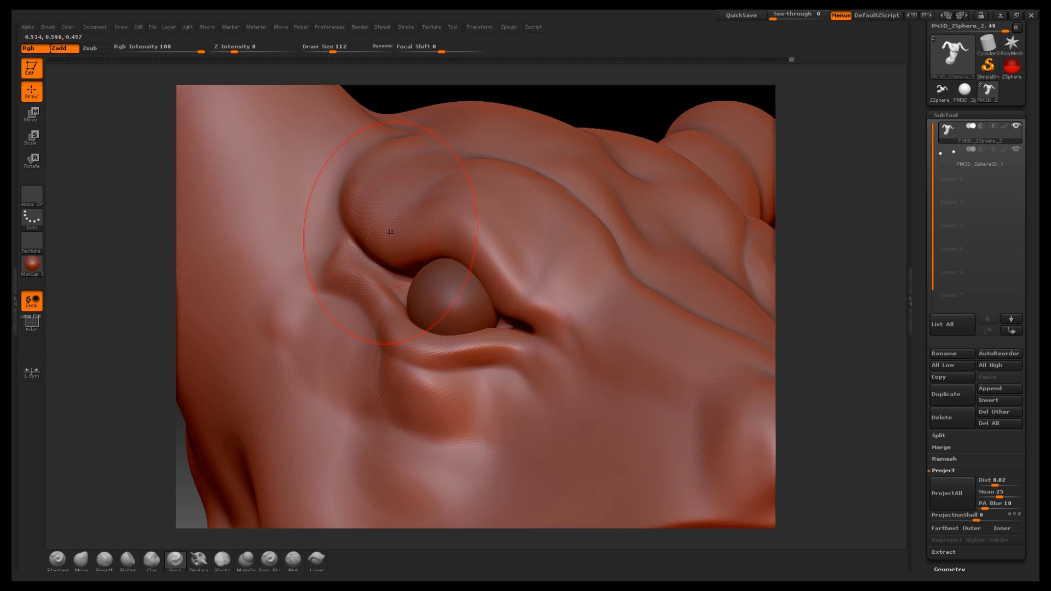
{"action": "key", "text": "bracketleft"}
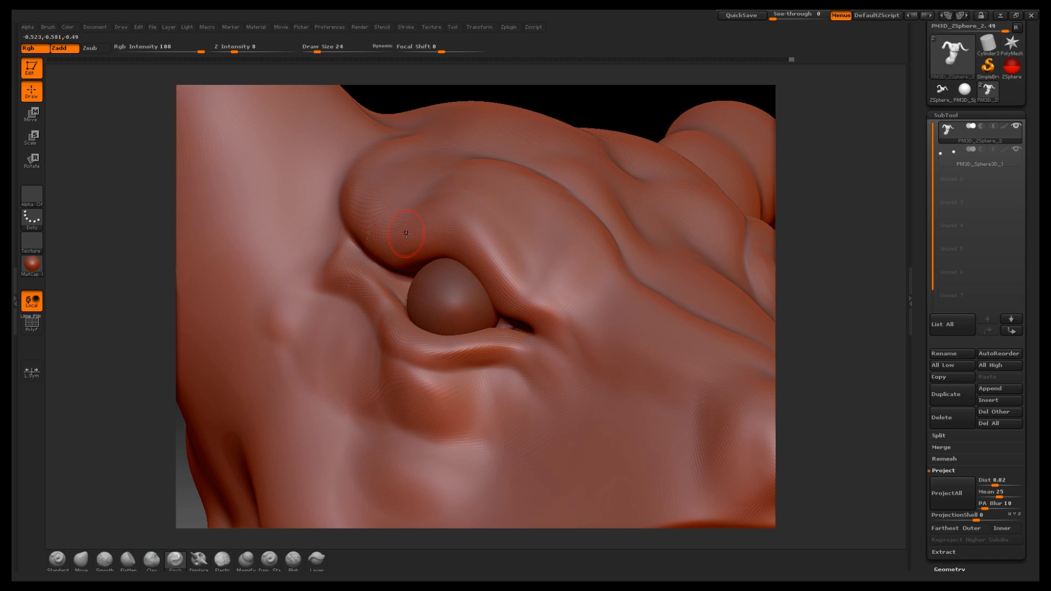
{"action": "key", "text": "bracketright"}
{"action": "mouse_move", "coordinate": [495, 236]}
{"action": "left_mouse_down"}
{"action": "mouse_move", "coordinate": [448, 212]}
{"action": "mouse_move", "coordinate": [548, 314]}
{"action": "left_mouse_up"}
{"action": "mouse_move", "coordinate": [385, 318]}
{"action": "left_mouse_down"}
{"action": "mouse_move", "coordinate": [482, 356]}
{"action": "mouse_move", "coordinate": [530, 328]}
{"action": "left_mouse_up"}
{"action": "key", "text": "bracketright"}
{"action": "key", "text": "bracketright"}
{"action": "key", "text": "bracketright"}
{"action": "left_click_drag", "start_coordinate": [507, 331], "coordinate": [542, 335]}
{"action": "mouse_move", "coordinate": [326, 258]}
{"action": "left_mouse_down"}
{"action": "mouse_move", "coordinate": [352, 267]}
{"action": "mouse_move", "coordinate": [333, 245]}
{"action": "left_mouse_up"}
Step: Sharpen the creases along the snout and around the nose with the Pinch brush at draw size 40
{"action": "mouse_move", "coordinate": [799, 290]}
{"action": "left_mouse_down", "text": "alt"}
{"action": "mouse_move", "coordinate": [800, 258]}
{"action": "mouse_move", "coordinate": [807, 271]}
{"action": "left_mouse_up", "text": "alt"}
{"action": "key", "text": "bracketleft"}
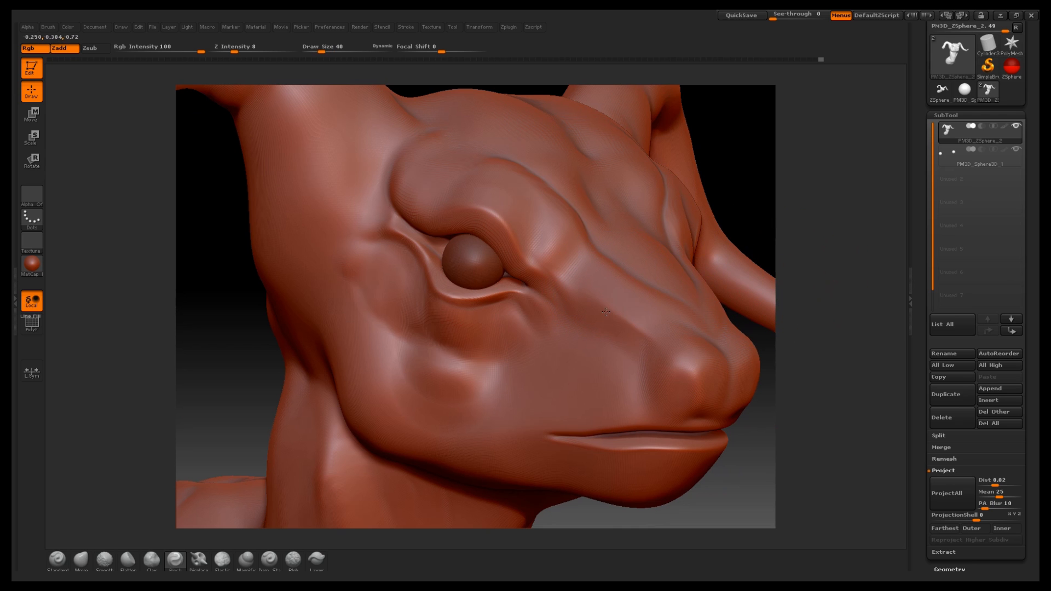
{"action": "mouse_move", "coordinate": [828, 392]}
{"action": "left_mouse_down"}
{"action": "mouse_move", "coordinate": [739, 385]}
{"action": "mouse_move", "coordinate": [602, 332]}
{"action": "left_mouse_up"}
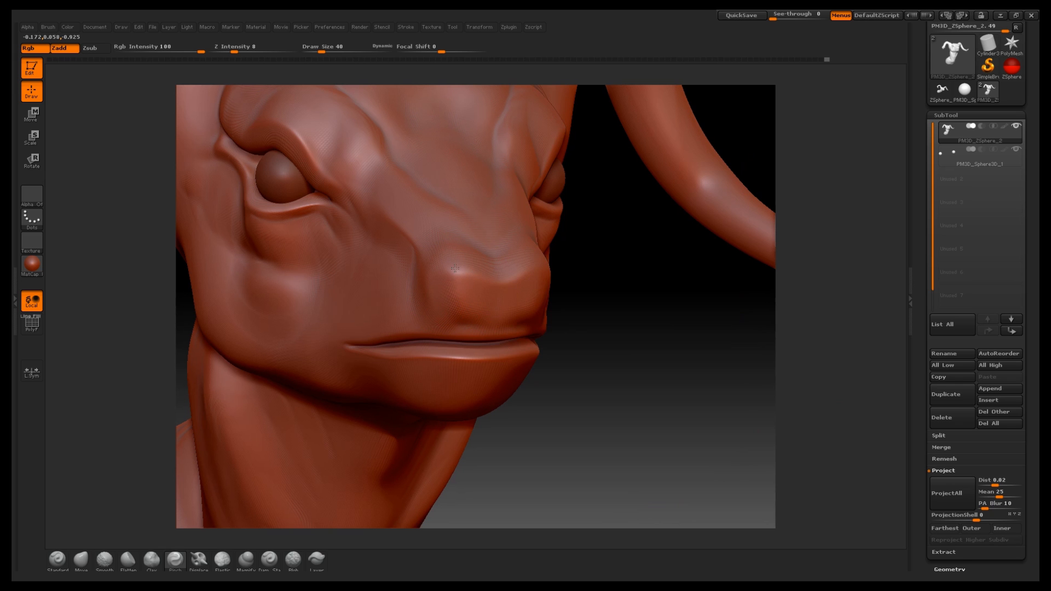
Step: Pinch the form at the base of the horn at draw size 52 and smooth the side of the head
{"action": "mouse_move", "coordinate": [690, 333]}
{"action": "left_mouse_down", "text": "alt"}
{"action": "mouse_move", "coordinate": [699, 329]}
{"action": "mouse_move", "coordinate": [650, 365]}
{"action": "mouse_move", "coordinate": [876, 476]}
{"action": "left_mouse_up", "text": "alt"}
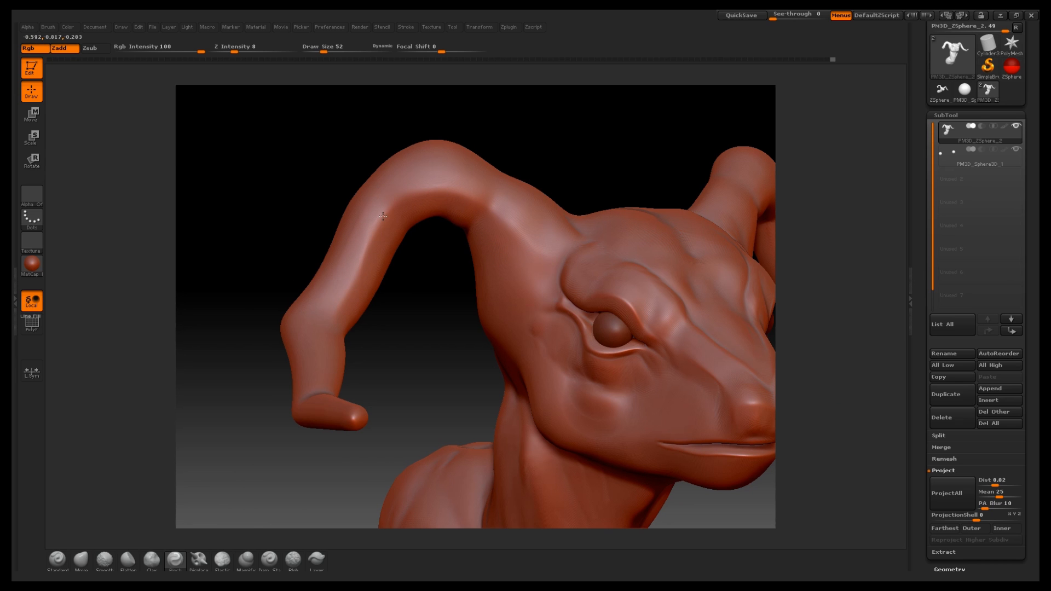
{"action": "left_click_drag", "start_coordinate": [502, 228], "coordinate": [533, 254]}
{"action": "left_click_drag", "start_coordinate": [441, 381], "coordinate": [369, 249], "text": "alt"}
{"action": "mouse_move", "coordinate": [769, 427]}
{"action": "left_mouse_down"}
{"action": "mouse_move", "coordinate": [767, 376]}
{"action": "mouse_move", "coordinate": [737, 307]}
{"action": "left_mouse_up"}
{"action": "mouse_move", "coordinate": [738, 308]}
{"action": "left_mouse_down", "text": "alt"}
{"action": "mouse_move", "coordinate": [711, 324]}
{"action": "mouse_move", "coordinate": [701, 376]}
{"action": "left_mouse_up", "text": "alt"}
{"action": "mouse_move", "coordinate": [700, 376]}
{"action": "left_mouse_down"}
{"action": "mouse_move", "coordinate": [669, 373]}
{"action": "mouse_move", "coordinate": [632, 395]}
{"action": "left_mouse_up"}
{"action": "left_click_drag", "start_coordinate": [454, 256], "coordinate": [481, 345], "text": "shift"}
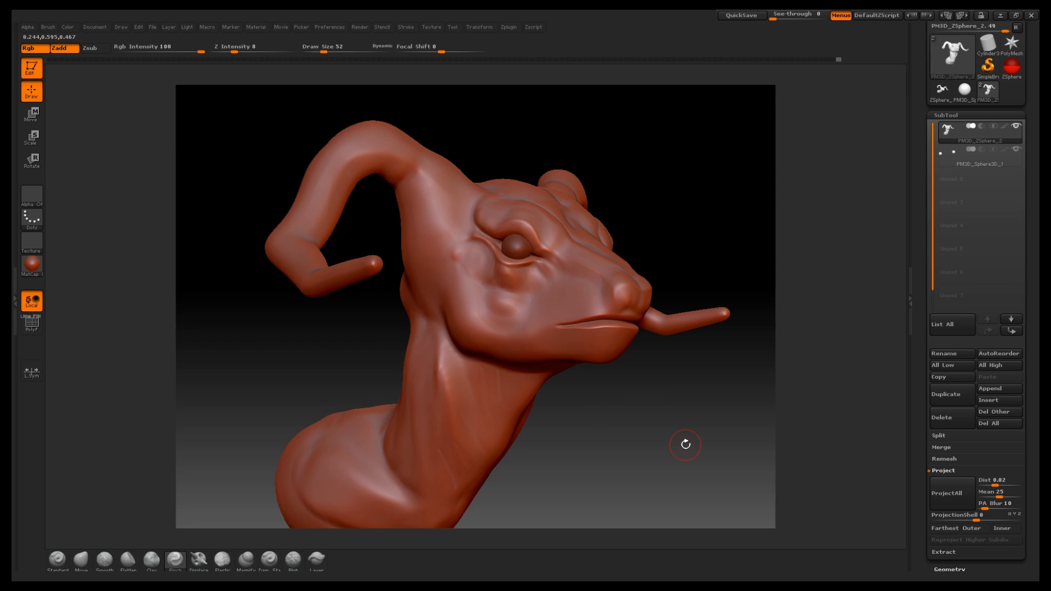
Step: Carve symmetrical nostrils into the nose with the Standard brush at draw size 26 and Z Intensity 7
{"action": "mouse_move", "coordinate": [664, 425]}
{"action": "left_mouse_down"}
{"action": "mouse_move", "coordinate": [674, 398]}
{"action": "mouse_move", "coordinate": [645, 390]}
{"action": "mouse_move", "coordinate": [677, 395]}
{"action": "mouse_move", "coordinate": [652, 357]}
{"action": "mouse_move", "coordinate": [600, 347]}
{"action": "mouse_move", "coordinate": [575, 409]}
{"action": "left_mouse_up"}
{"action": "left_click", "coordinate": [59, 560]}
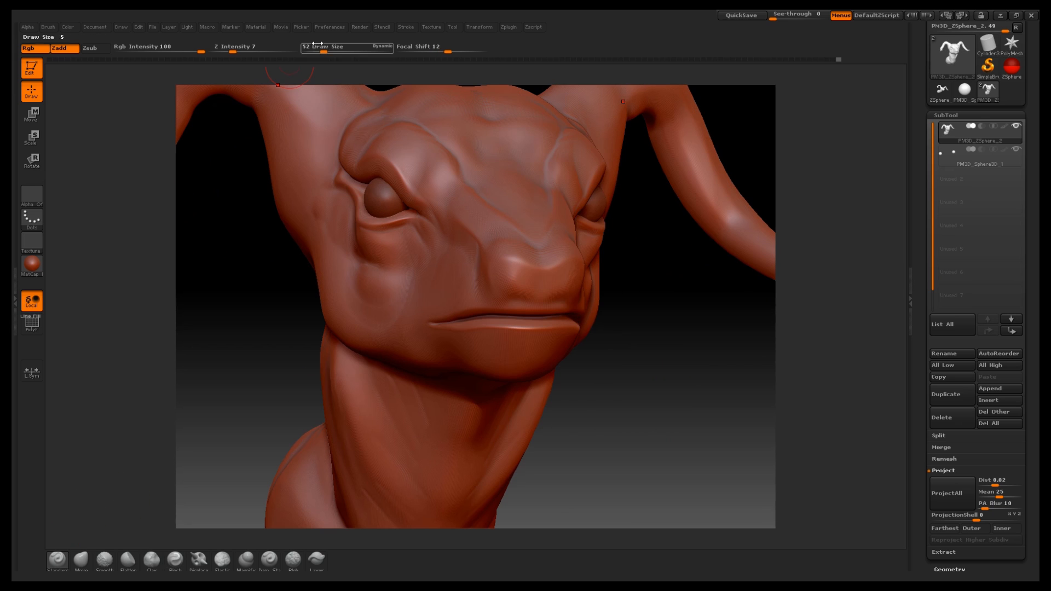
{"action": "left_click_drag", "start_coordinate": [326, 48], "coordinate": [319, 47]}
{"action": "left_click_drag", "start_coordinate": [233, 48], "coordinate": [233, 48]}
{"action": "left_click_drag", "start_coordinate": [646, 378], "coordinate": [613, 405], "text": "alt"}
{"action": "left_click_drag", "start_coordinate": [733, 372], "coordinate": [695, 347]}
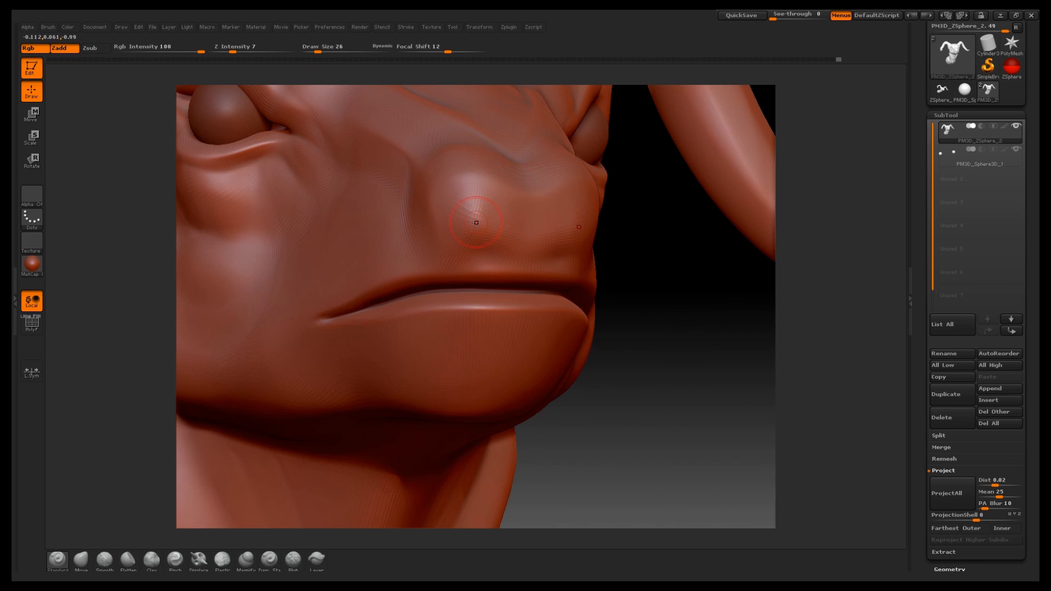
{"action": "mouse_move", "coordinate": [478, 230]}
{"action": "left_mouse_down", "text": "alt"}
{"action": "mouse_move", "coordinate": [472, 212]}
{"action": "mouse_move", "coordinate": [455, 224]}
{"action": "mouse_move", "coordinate": [478, 213]}
{"action": "left_mouse_up", "text": "alt"}
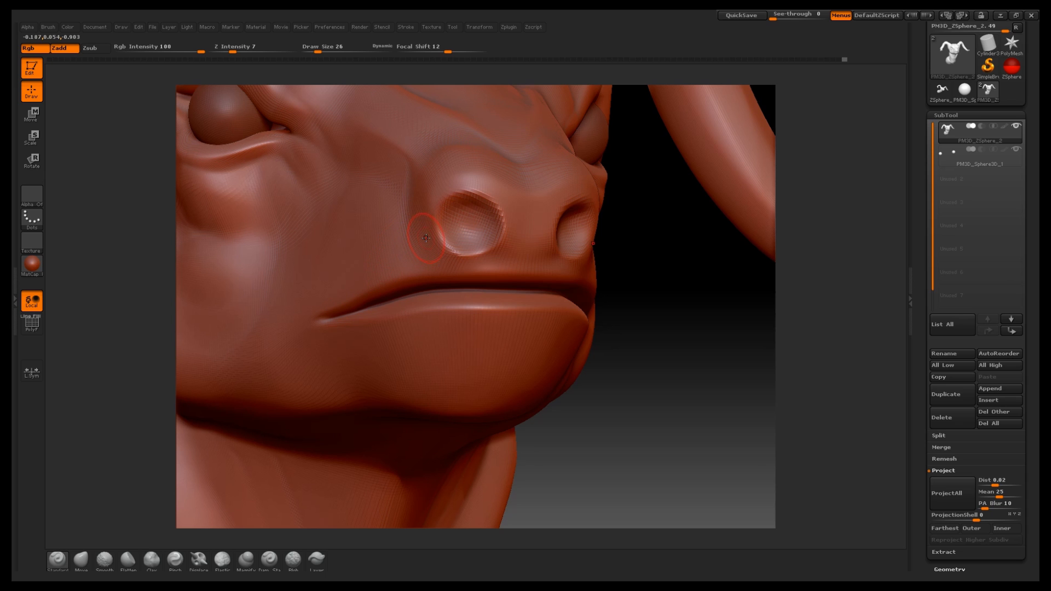
Step: Build up the rims around the nostrils with the Standard brush and smooth them at Z Intensity 26
{"action": "mouse_move", "coordinate": [428, 218]}
{"action": "left_mouse_down"}
{"action": "mouse_move", "coordinate": [487, 190]}
{"action": "mouse_move", "coordinate": [518, 238]}
{"action": "mouse_move", "coordinate": [512, 208]}
{"action": "left_mouse_up"}
{"action": "mouse_move", "coordinate": [444, 196]}
{"action": "left_mouse_down"}
{"action": "mouse_move", "coordinate": [465, 189]}
{"action": "mouse_move", "coordinate": [535, 241]}
{"action": "mouse_move", "coordinate": [418, 185]}
{"action": "mouse_move", "coordinate": [424, 219]}
{"action": "mouse_move", "coordinate": [468, 237]}
{"action": "left_mouse_up"}
{"action": "left_click_drag", "start_coordinate": [234, 51], "coordinate": [256, 50], "text": "shift"}
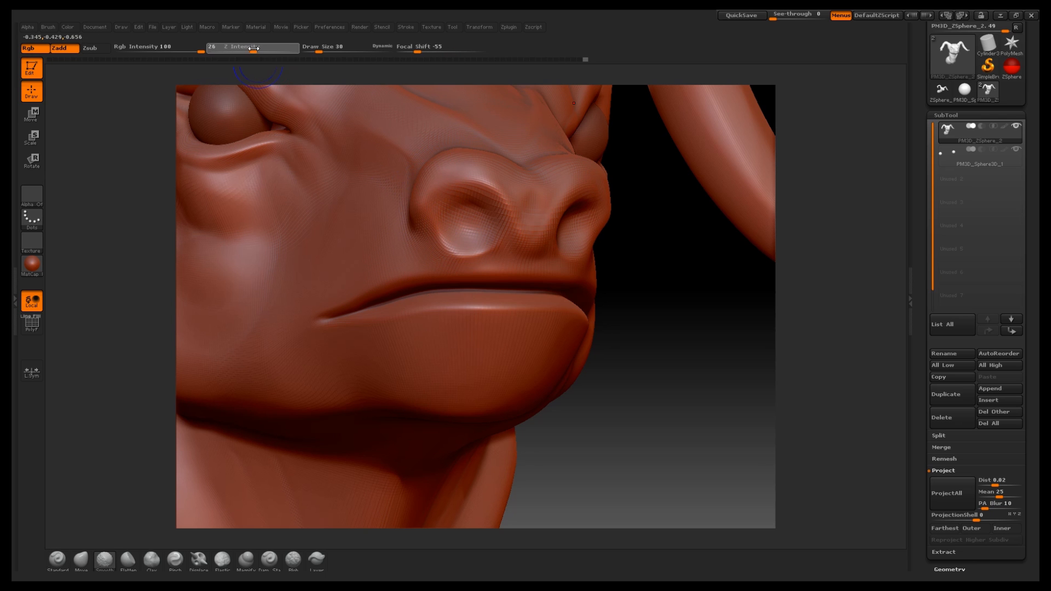
{"action": "mouse_move", "coordinate": [460, 236]}
{"action": "left_mouse_down", "text": "shift"}
{"action": "mouse_move", "coordinate": [474, 237]}
{"action": "mouse_move", "coordinate": [465, 221]}
{"action": "mouse_move", "coordinate": [469, 240]}
{"action": "mouse_move", "coordinate": [485, 222]}
{"action": "left_mouse_up", "text": "shift"}
Step: Inspect the head's wireframe and overall shape from several angles, checking the eyeball subtool and returning to PM3D_ZSphere_2
{"action": "mouse_move", "coordinate": [646, 361]}
{"action": "left_mouse_down", "text": "alt"}
{"action": "mouse_move", "coordinate": [659, 308]}
{"action": "mouse_move", "coordinate": [650, 359]}
{"action": "mouse_move", "coordinate": [652, 380]}
{"action": "mouse_move", "coordinate": [662, 374]}
{"action": "mouse_move", "coordinate": [649, 375]}
{"action": "mouse_move", "coordinate": [664, 382]}
{"action": "mouse_move", "coordinate": [619, 346]}
{"action": "mouse_move", "coordinate": [612, 364]}
{"action": "mouse_move", "coordinate": [629, 345]}
{"action": "mouse_move", "coordinate": [605, 356]}
{"action": "mouse_move", "coordinate": [596, 347]}
{"action": "left_mouse_up", "text": "alt"}
{"action": "key", "text": "shift+f"}
{"action": "key", "text": "shift+f"}
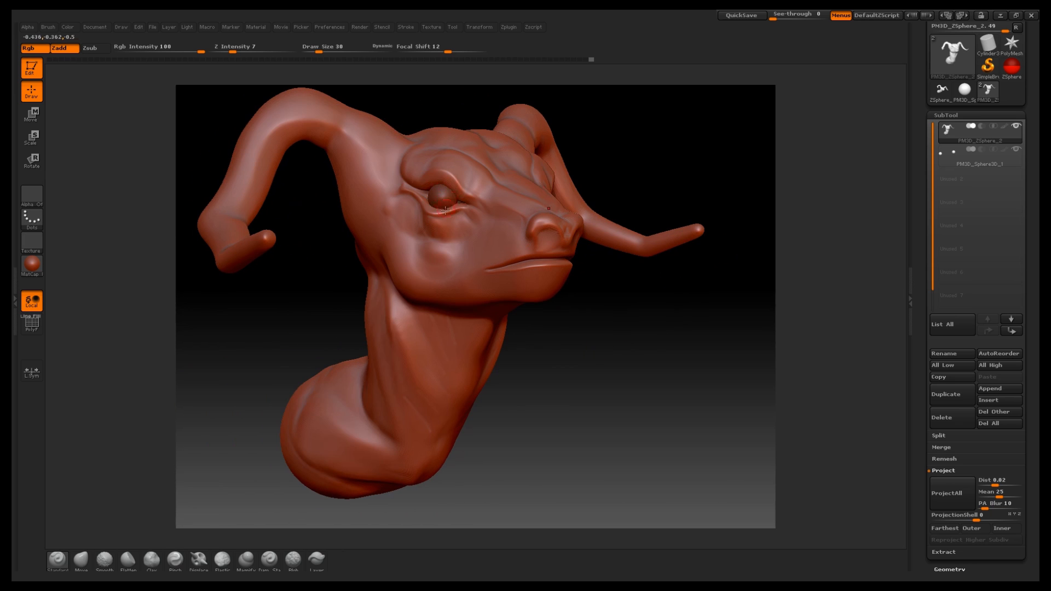
{"action": "left_click_drag", "start_coordinate": [634, 381], "coordinate": [632, 392]}
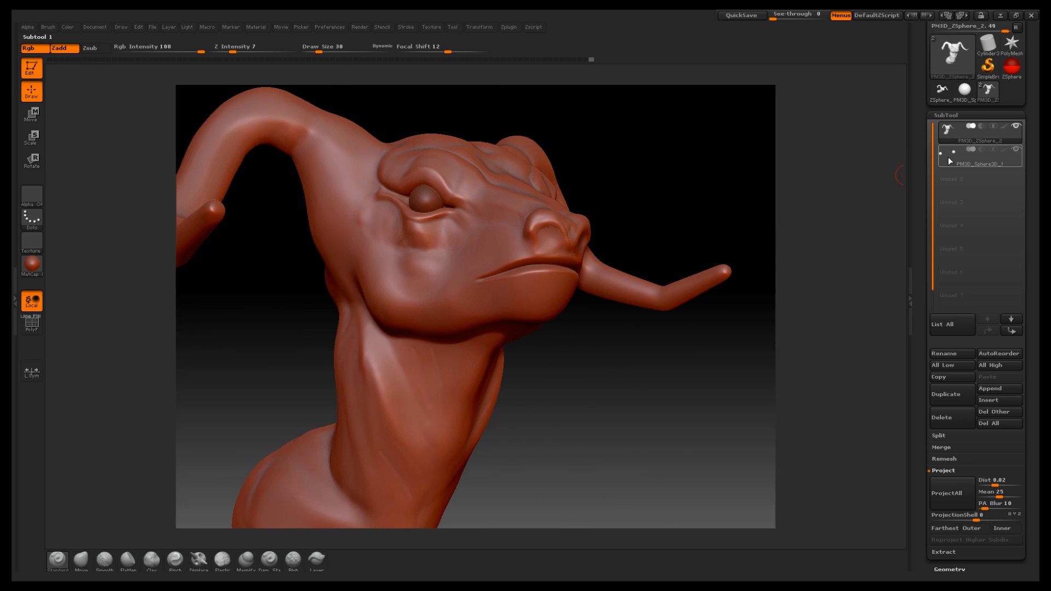
{"action": "left_click", "coordinate": [948, 158]}
{"action": "left_click", "coordinate": [948, 133]}
{"action": "left_click_drag", "start_coordinate": [682, 353], "coordinate": [647, 374]}
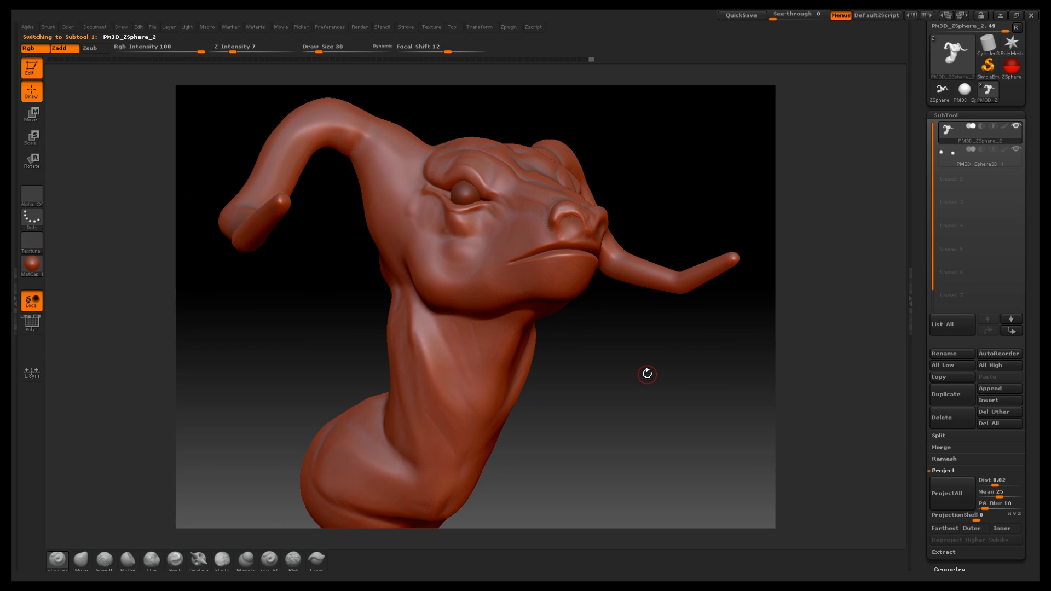
{"action": "left_click_drag", "start_coordinate": [633, 354], "coordinate": [604, 406]}
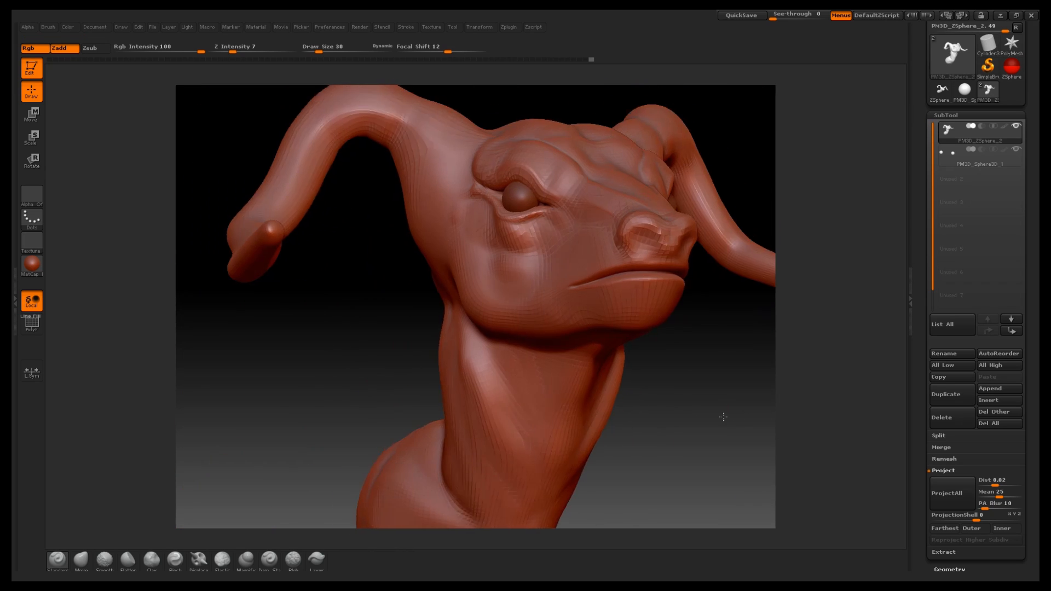
{"action": "left_click_drag", "start_coordinate": [720, 415], "coordinate": [638, 384], "text": "alt"}
Step: Examine the polygon counts and Geometry subdivision settings of PM3D_ZSphere_2, and review the whole bust
{"action": "mouse_move", "coordinate": [951, 128]}
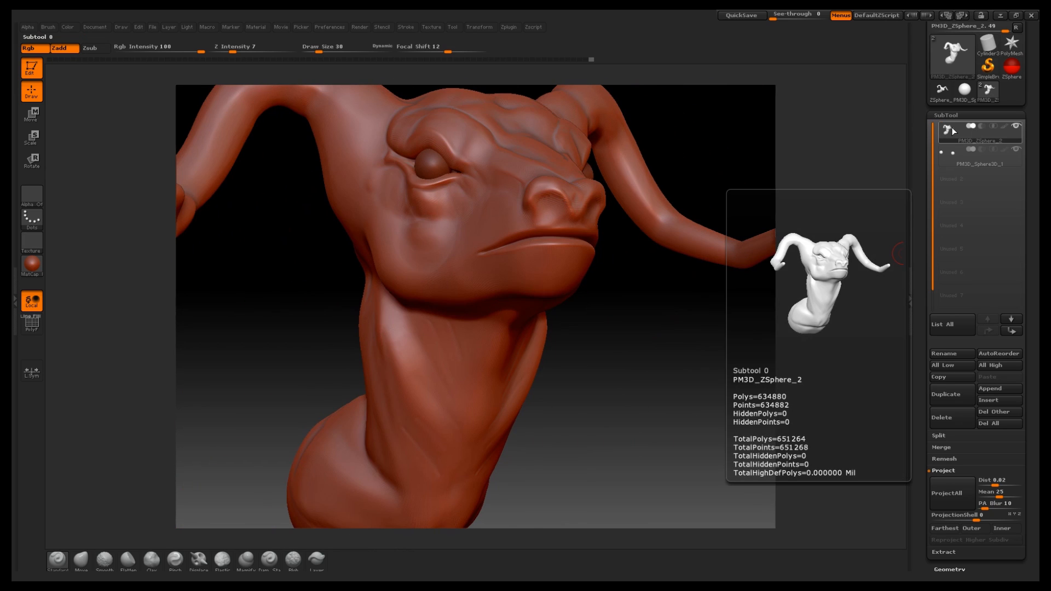
{"action": "scroll", "coordinate": [941, 366], "scroll_direction": "down", "scroll_amount": 5}
{"action": "left_click", "coordinate": [939, 370]}
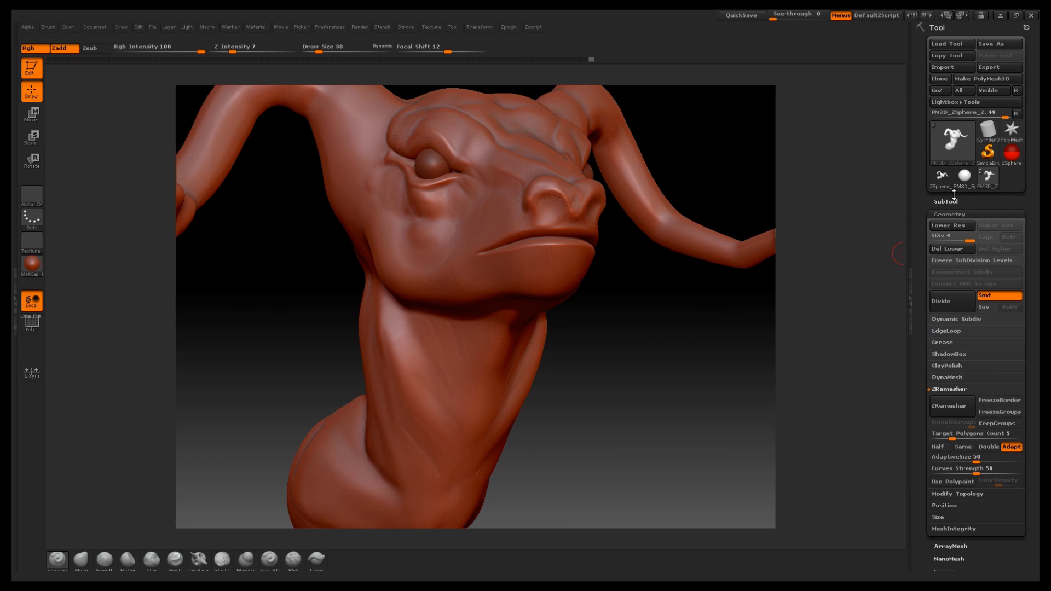
{"action": "left_click", "coordinate": [953, 198]}
{"action": "mouse_move", "coordinate": [950, 130]}
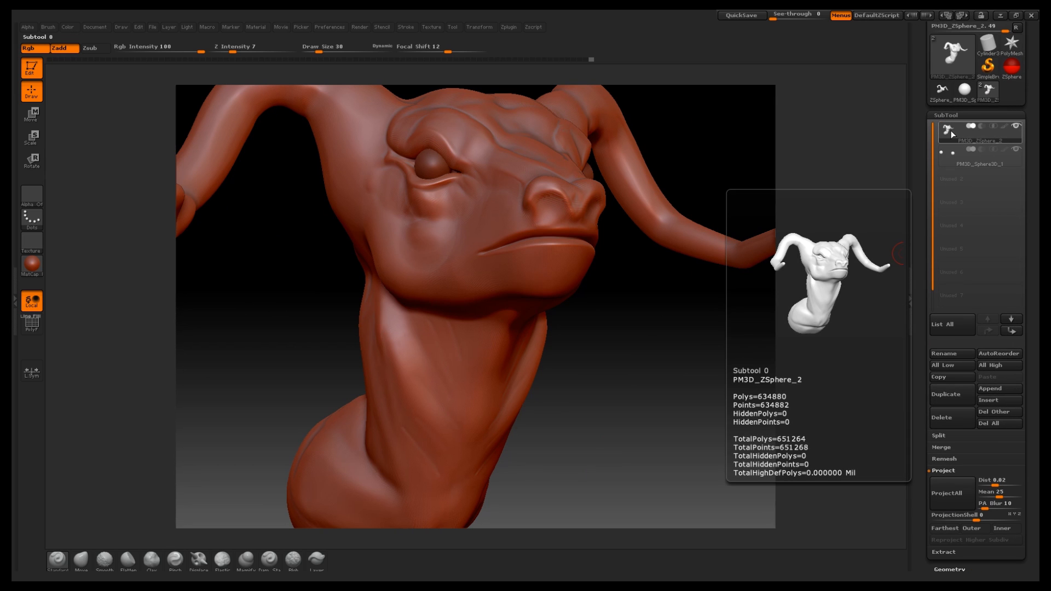
{"action": "left_click_drag", "start_coordinate": [751, 247], "coordinate": [657, 340]}
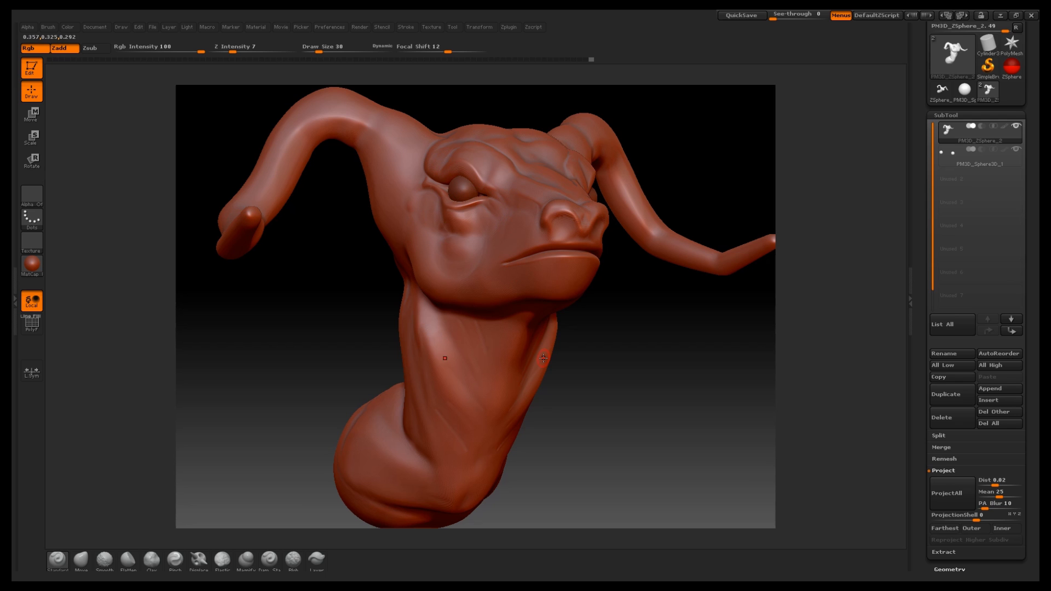
{"action": "mouse_move", "coordinate": [638, 305]}
{"action": "left_mouse_down"}
{"action": "mouse_move", "coordinate": [642, 314]}
{"action": "mouse_move", "coordinate": [617, 328]}
{"action": "mouse_move", "coordinate": [628, 334]}
{"action": "mouse_move", "coordinate": [627, 362]}
{"action": "mouse_move", "coordinate": [621, 341]}
{"action": "mouse_move", "coordinate": [645, 353]}
{"action": "left_mouse_up"}
{"action": "left_click_drag", "start_coordinate": [626, 356], "coordinate": [634, 347]}
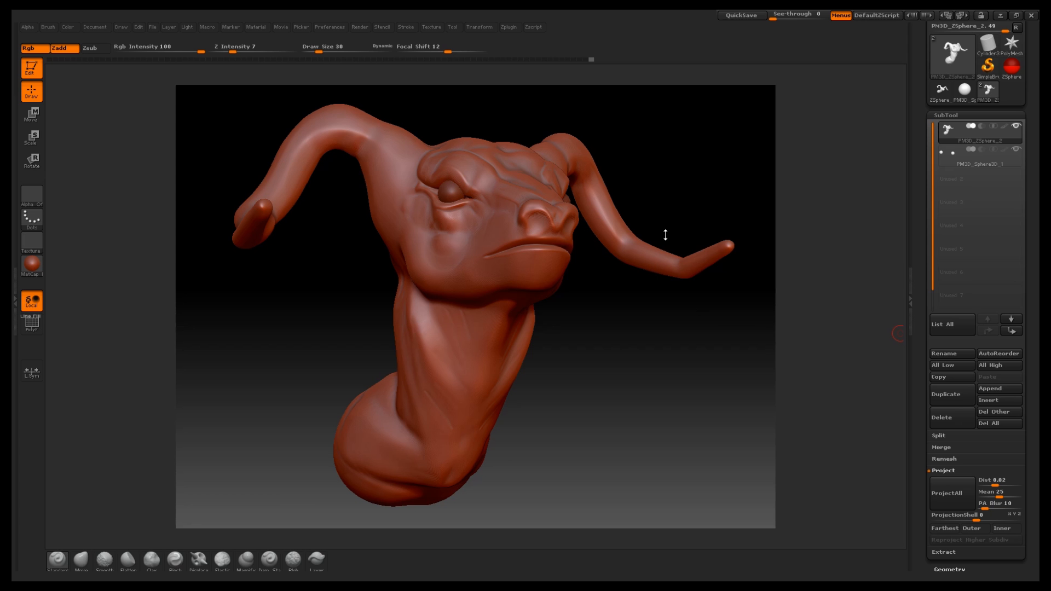
{"action": "mouse_move", "coordinate": [675, 171]}
{"action": "left_mouse_down"}
{"action": "mouse_move", "coordinate": [706, 180]}
{"action": "mouse_move", "coordinate": [657, 176]}
{"action": "mouse_move", "coordinate": [766, 167]}
{"action": "left_mouse_up"}
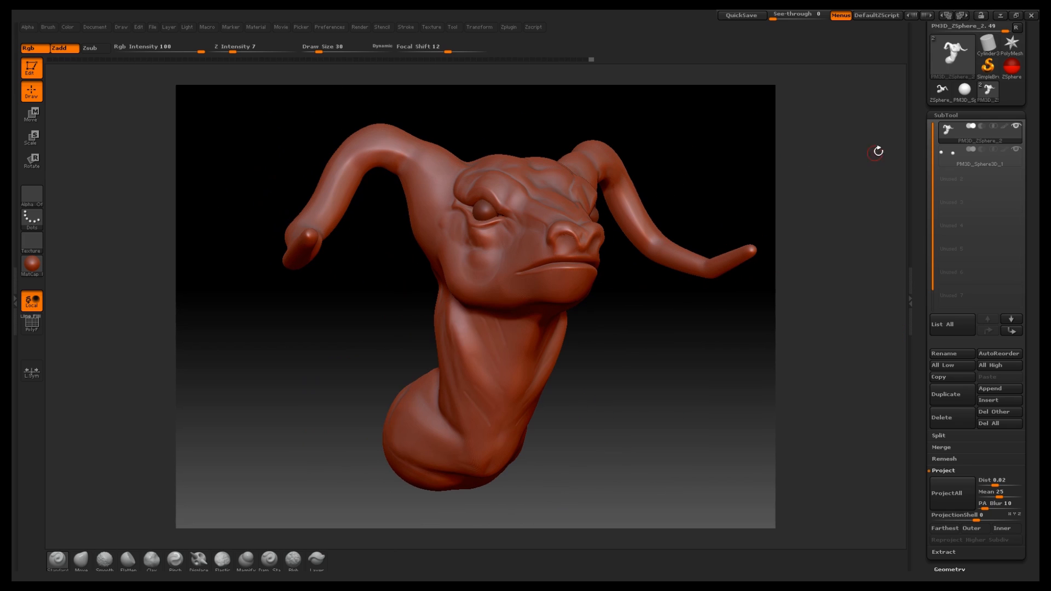
{"action": "left_click_drag", "start_coordinate": [920, 111], "coordinate": [908, 234]}
{"action": "mouse_move", "coordinate": [732, 167]}
{"action": "left_mouse_down"}
{"action": "mouse_move", "coordinate": [679, 184]}
{"action": "mouse_move", "coordinate": [680, 174]}
{"action": "mouse_move", "coordinate": [366, 132]}
{"action": "left_mouse_up"}
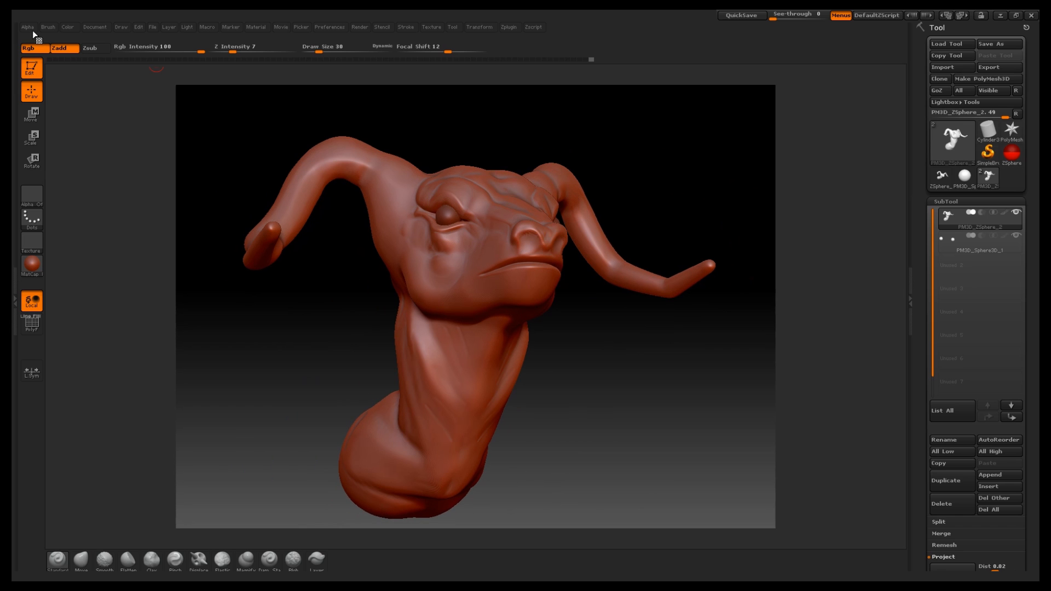
{"action": "left_click", "coordinate": [89, 28]}
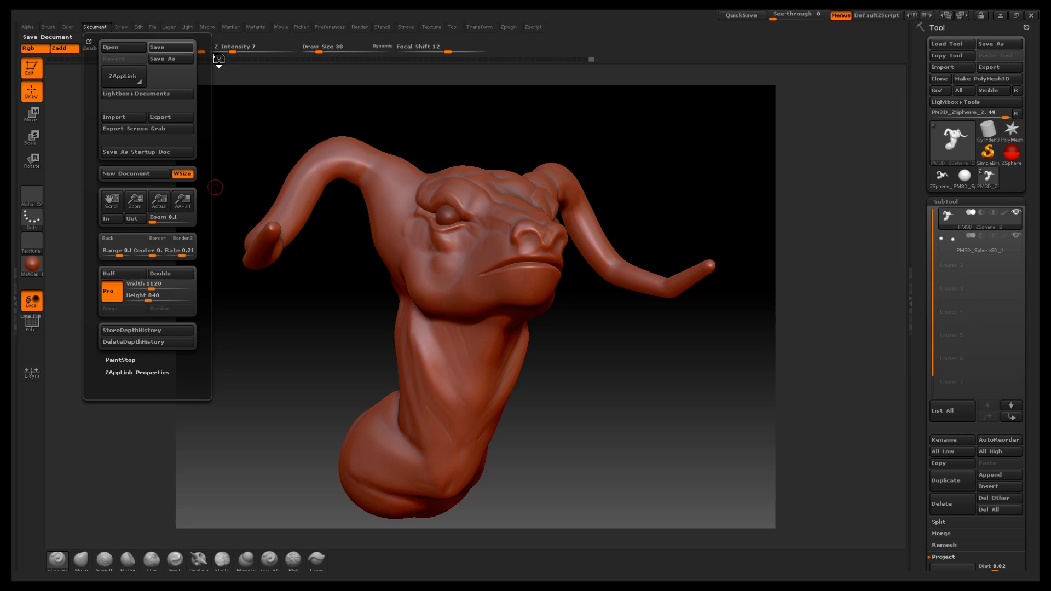
{"action": "left_click_drag", "start_coordinate": [481, 117], "coordinate": [518, 136]}
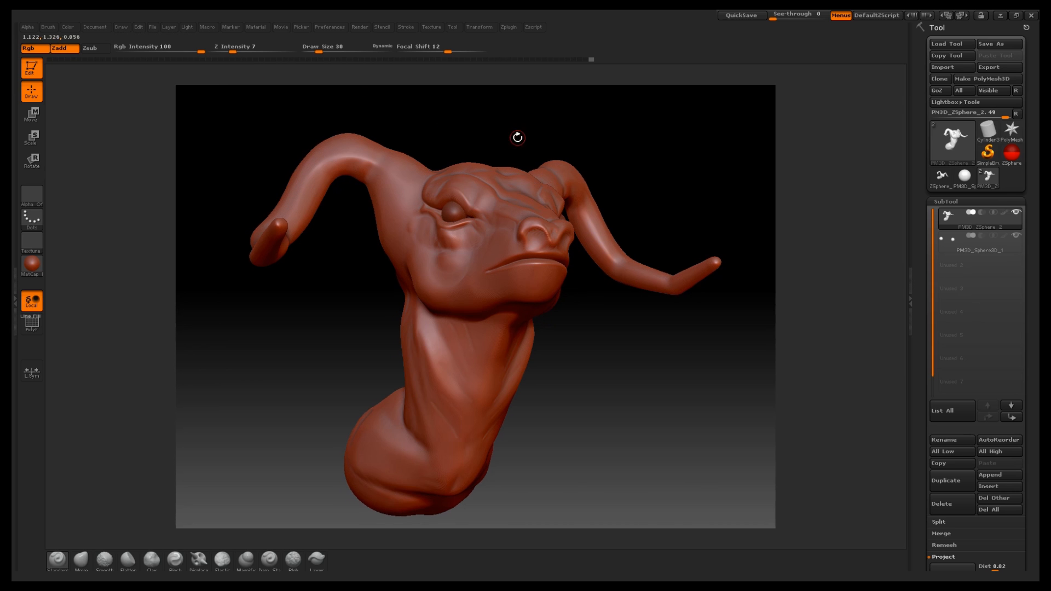
{"action": "left_click_drag", "start_coordinate": [652, 150], "coordinate": [728, 136]}
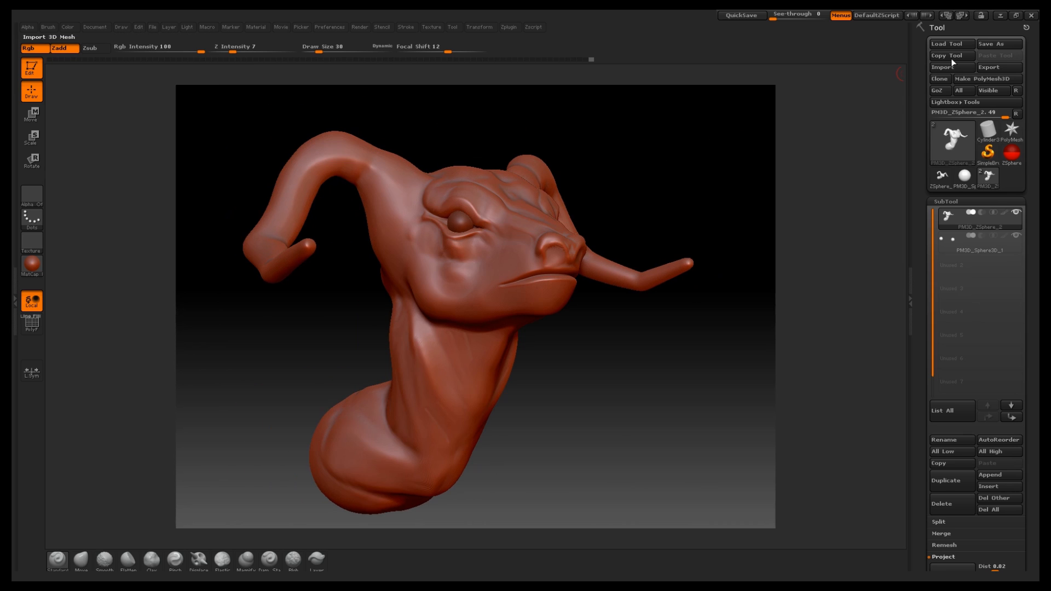
Step: Save the sculpt as a ZTool file named DEMON DEER HEAD BULLSHIT_01 on the Desktop
{"action": "left_click", "coordinate": [1003, 43]}
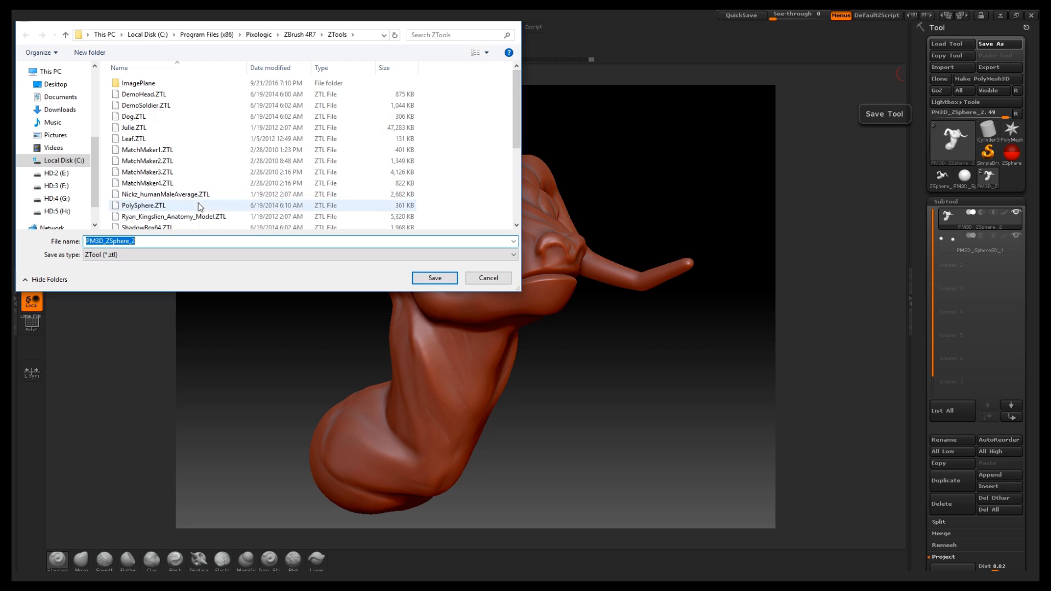
{"action": "scroll", "coordinate": [35, 101], "scroll_direction": "up", "scroll_amount": 5}
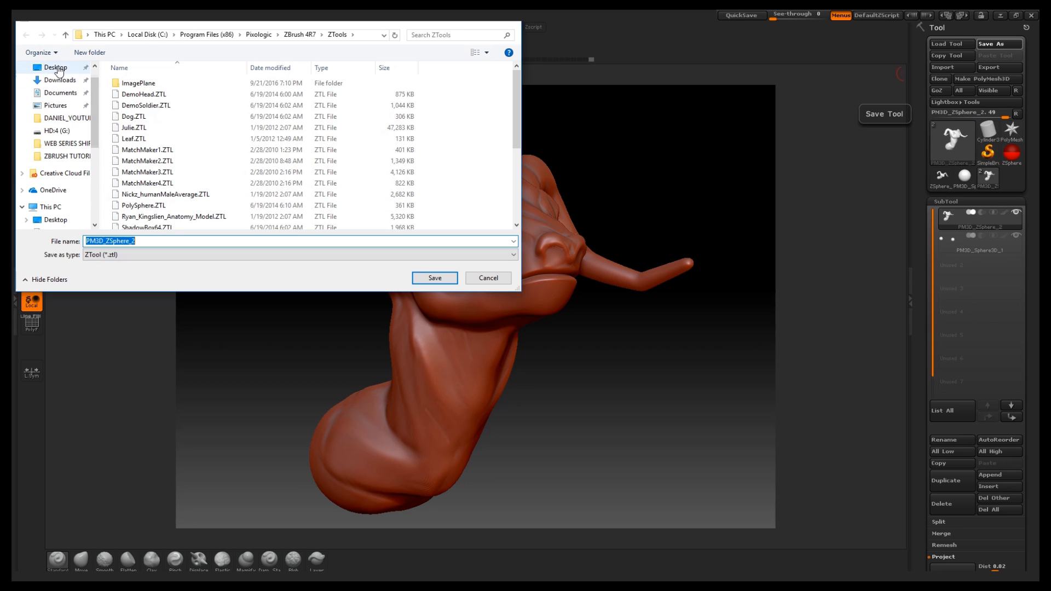
{"action": "left_click", "coordinate": [55, 67]}
{"action": "left_click_drag", "start_coordinate": [137, 241], "coordinate": [39, 242]}
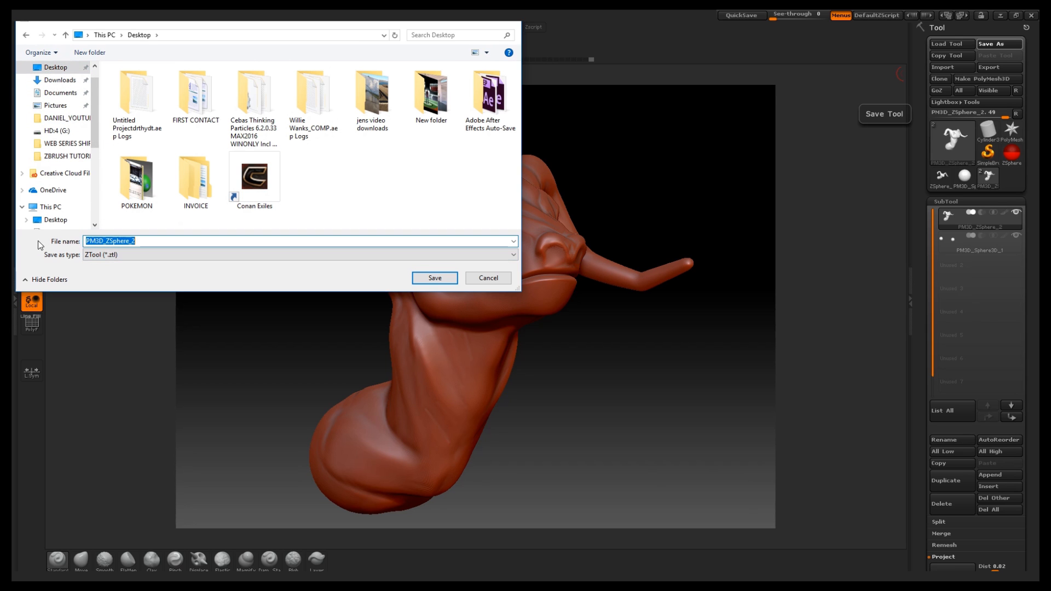
{"action": "type", "text": "DEMON DEER HEAD BULLSHIT_01"}
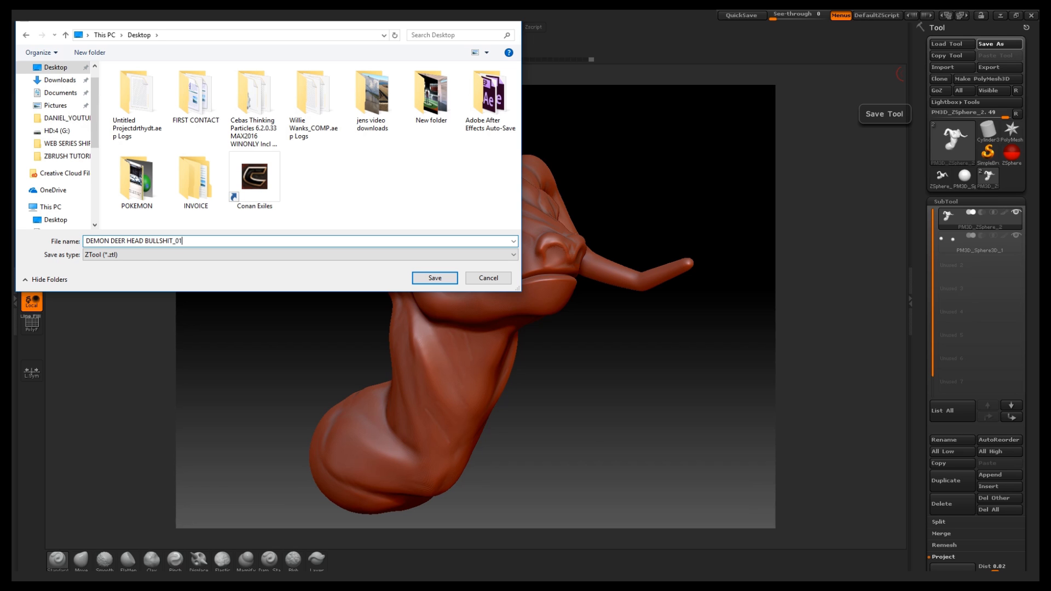
{"action": "left_click", "coordinate": [434, 278]}
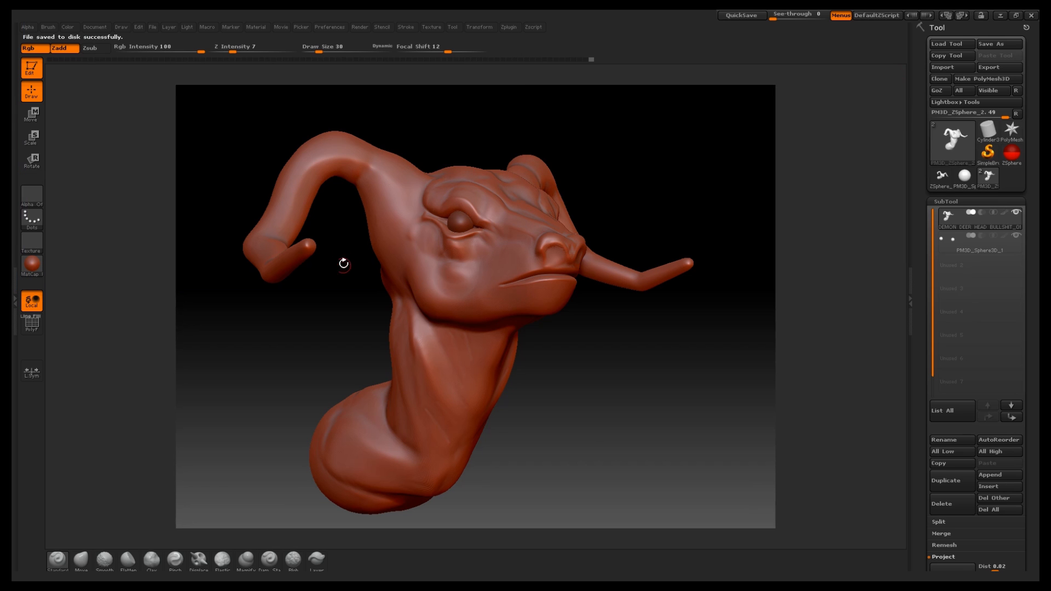
Step: Close ZBrush without saving the changes to the project
{"action": "mouse_move", "coordinate": [609, 169]}
{"action": "left_mouse_down"}
{"action": "mouse_move", "coordinate": [657, 155]}
{"action": "mouse_move", "coordinate": [690, 171]}
{"action": "mouse_move", "coordinate": [666, 164]}
{"action": "mouse_move", "coordinate": [676, 179]}
{"action": "mouse_move", "coordinate": [631, 206]}
{"action": "mouse_move", "coordinate": [655, 162]}
{"action": "left_mouse_up"}
{"action": "left_click", "coordinate": [1031, 15]}
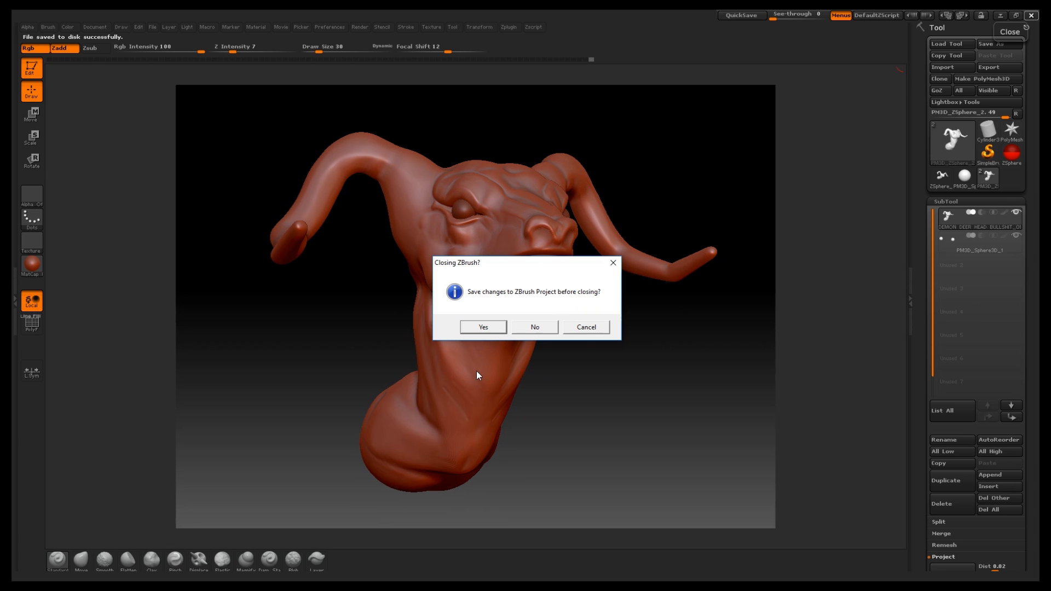
{"action": "left_click", "coordinate": [545, 328]}
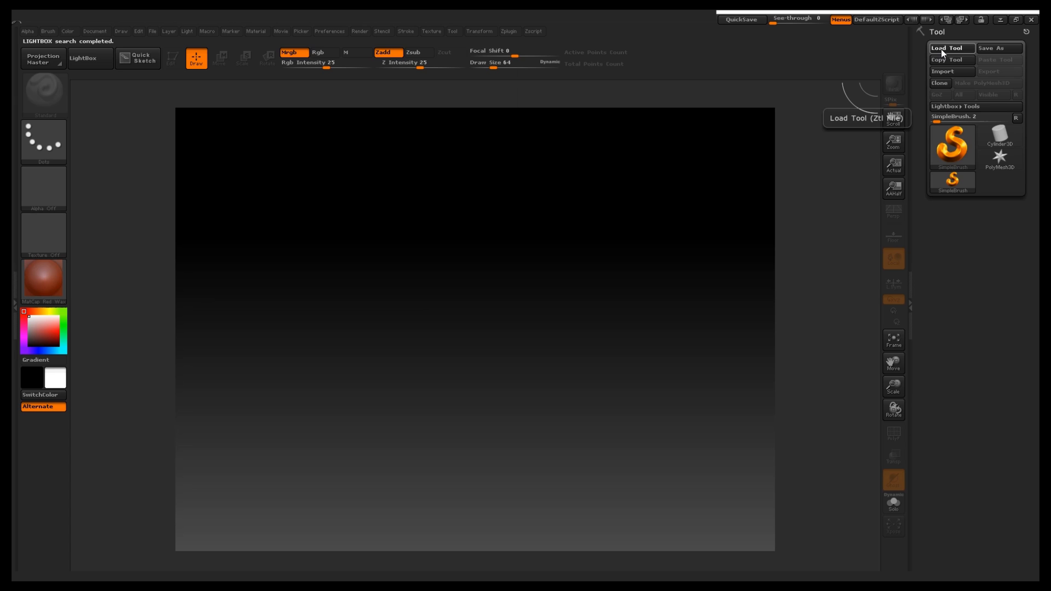
Step: Load DEMON DEER HEAD BULLSHIT_01.ZTL from the Desktop, draw it on the canvas and put it into Edit mode
{"action": "left_click", "coordinate": [941, 48]}
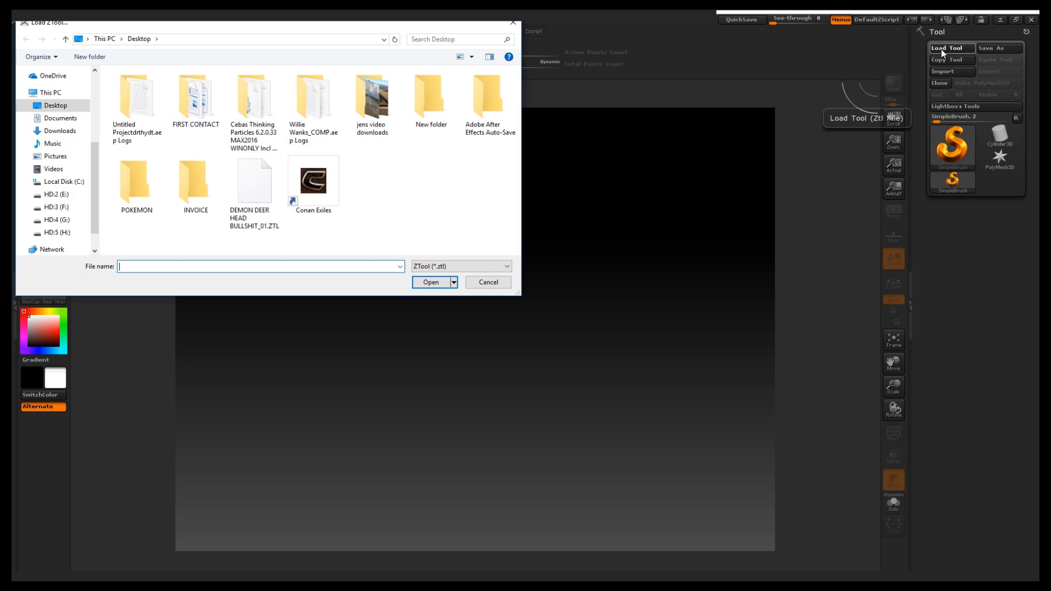
{"action": "left_click", "coordinate": [245, 191]}
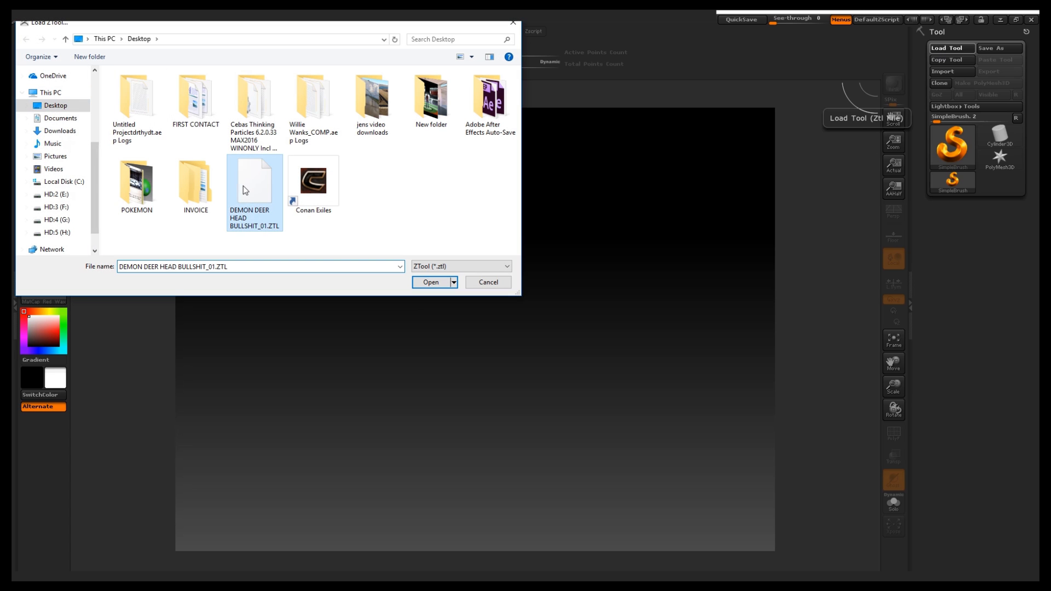
{"action": "left_click", "coordinate": [431, 282]}
{"action": "mouse_move", "coordinate": [504, 324]}
{"action": "left_mouse_down"}
{"action": "mouse_move", "coordinate": [511, 399]}
{"action": "mouse_move", "coordinate": [495, 500]}
{"action": "left_mouse_up"}
{"action": "key", "text": "t"}
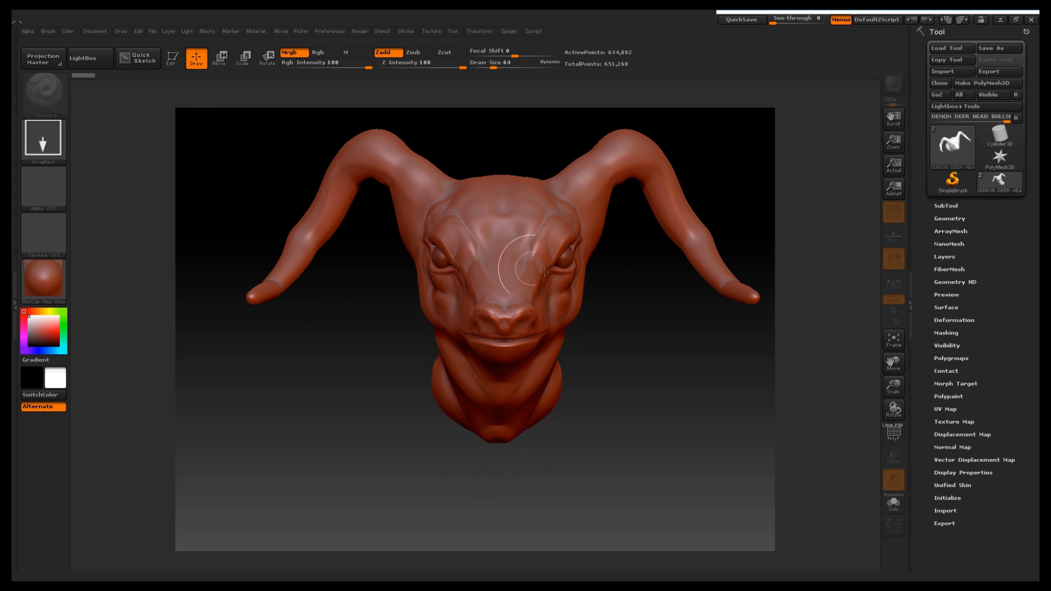
{"action": "left_click", "coordinate": [171, 64]}
{"action": "left_click_drag", "start_coordinate": [265, 199], "coordinate": [371, 204]}
{"action": "left_click_drag", "start_coordinate": [747, 173], "coordinate": [694, 197]}
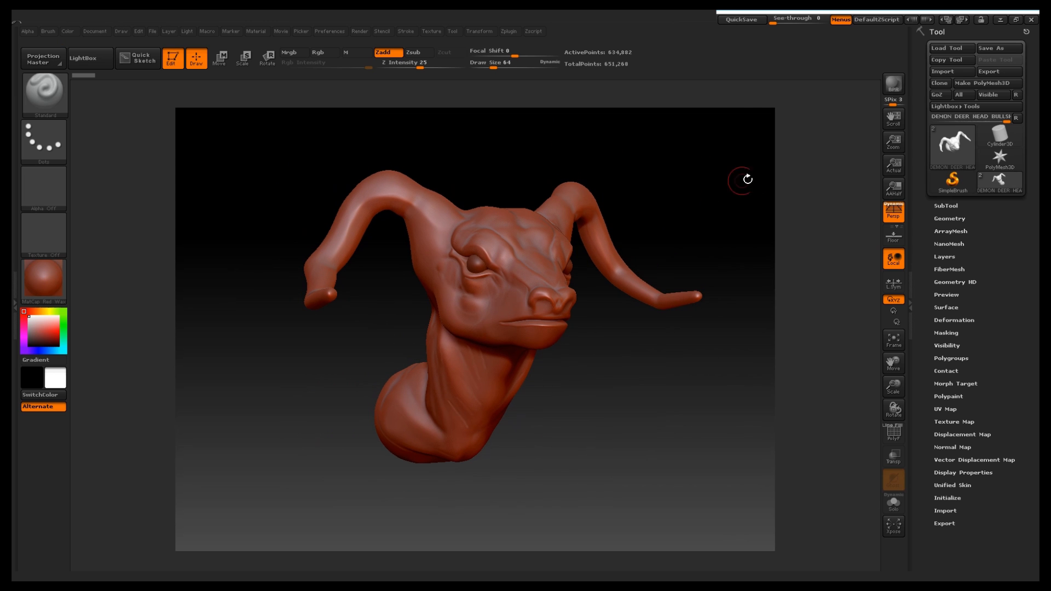
Step: Switch to 3ds Max, frame both male figures and select the nearer one, Object001
{"action": "left_click", "coordinate": [1000, 21]}
{"action": "left_click", "coordinate": [392, 569]}
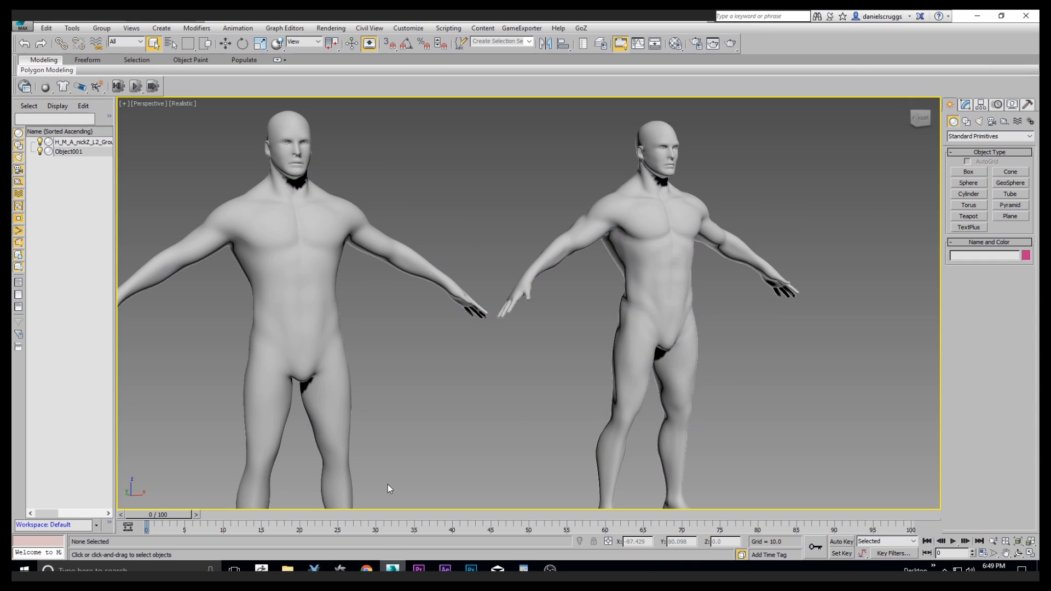
{"action": "left_click", "coordinate": [273, 292]}
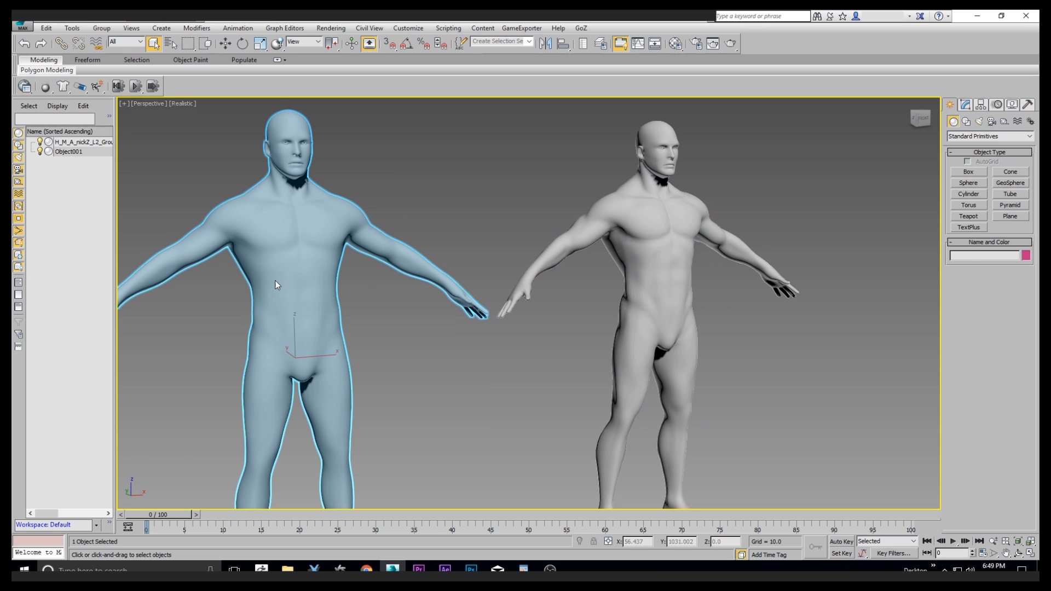
{"action": "left_click", "coordinate": [1018, 542]}
{"action": "left_click", "coordinate": [1018, 553]}
{"action": "mouse_move", "coordinate": [575, 235]}
{"action": "left_mouse_down"}
{"action": "mouse_move", "coordinate": [514, 243]}
{"action": "mouse_move", "coordinate": [569, 216]}
{"action": "left_mouse_up"}
{"action": "right_click", "coordinate": [569, 215]}
{"action": "left_click", "coordinate": [603, 163]}
{"action": "left_click", "coordinate": [501, 222]}
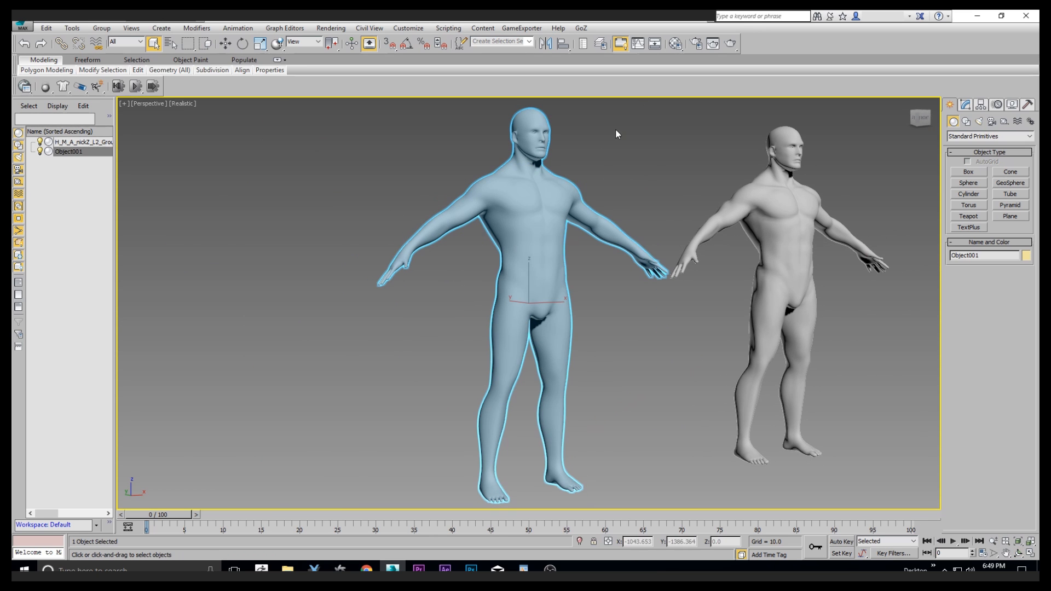
{"action": "left_click", "coordinate": [616, 135]}
{"action": "left_click", "coordinate": [458, 243]}
Step: Set up an export of the selected figure to the Desktop in gw::OBJ-Exporter (*.OBJ) format, named MAN STUFFS
{"action": "left_click", "coordinate": [21, 26]}
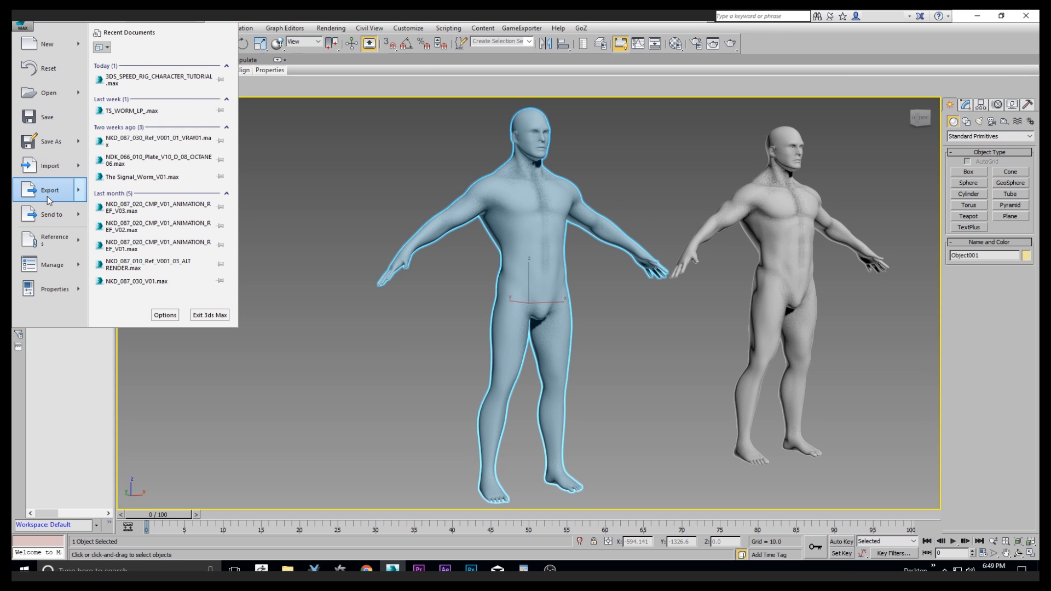
{"action": "mouse_move", "coordinate": [48, 196]}
{"action": "left_click", "coordinate": [148, 104]}
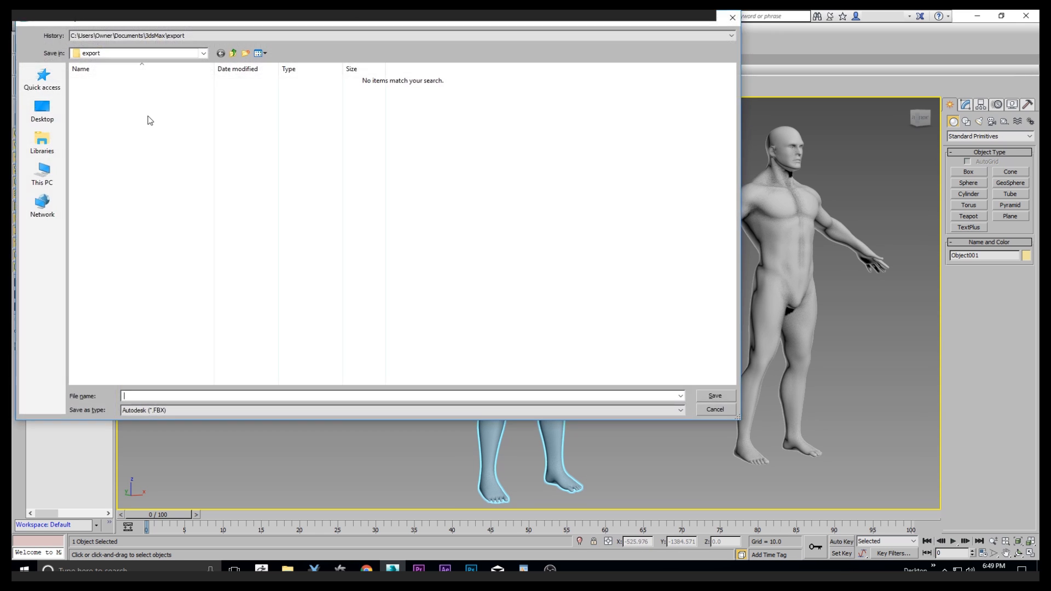
{"action": "left_click", "coordinate": [42, 112]}
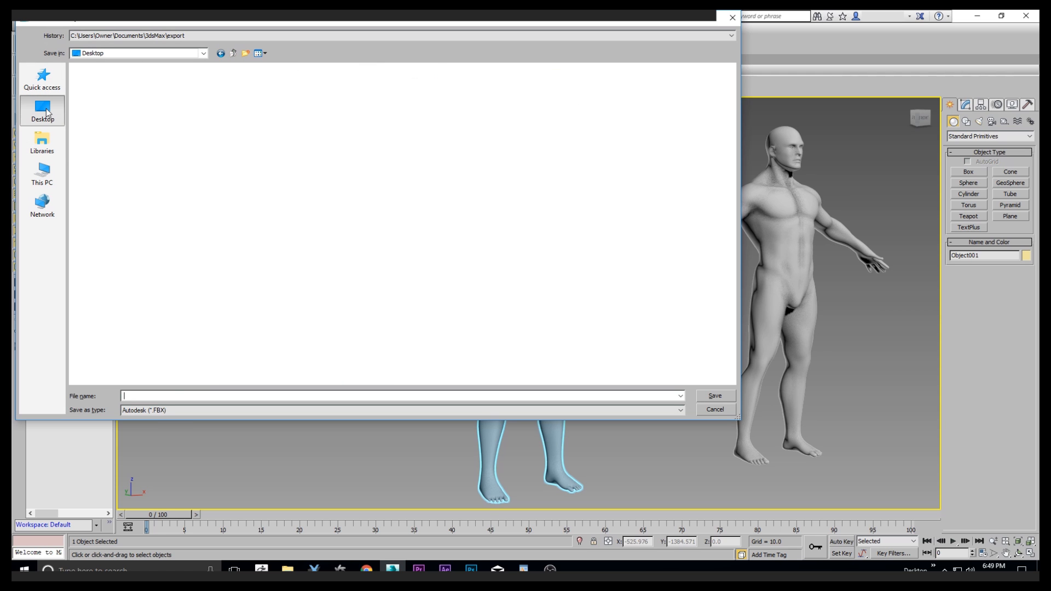
{"action": "left_click", "coordinate": [170, 410]}
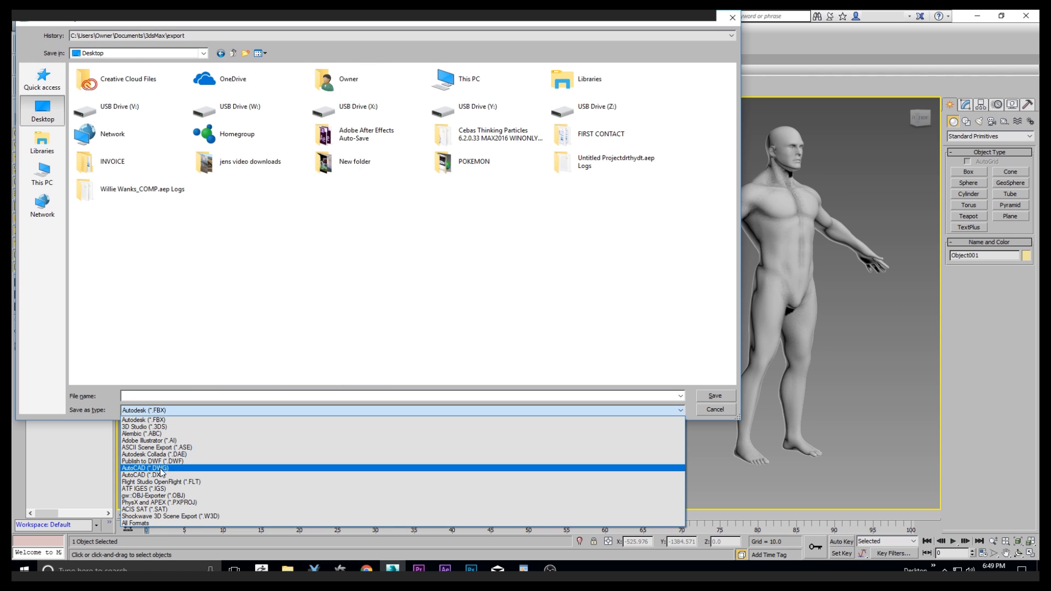
{"action": "left_click", "coordinate": [164, 495]}
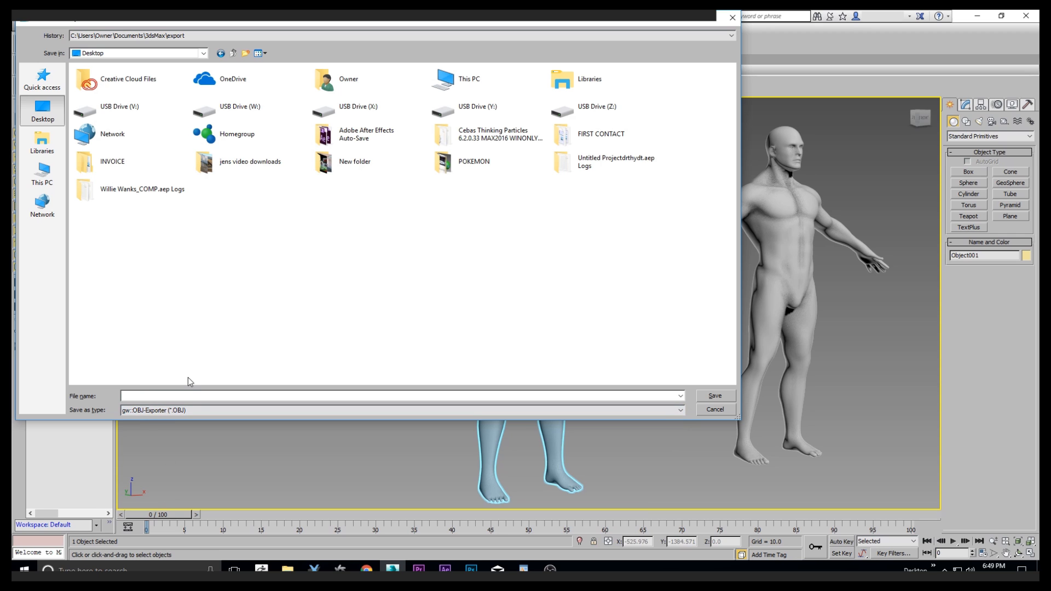
{"action": "left_click", "coordinate": [247, 395]}
{"action": "type", "text": "MANS"}
{"action": "left_click", "coordinate": [728, 393]}
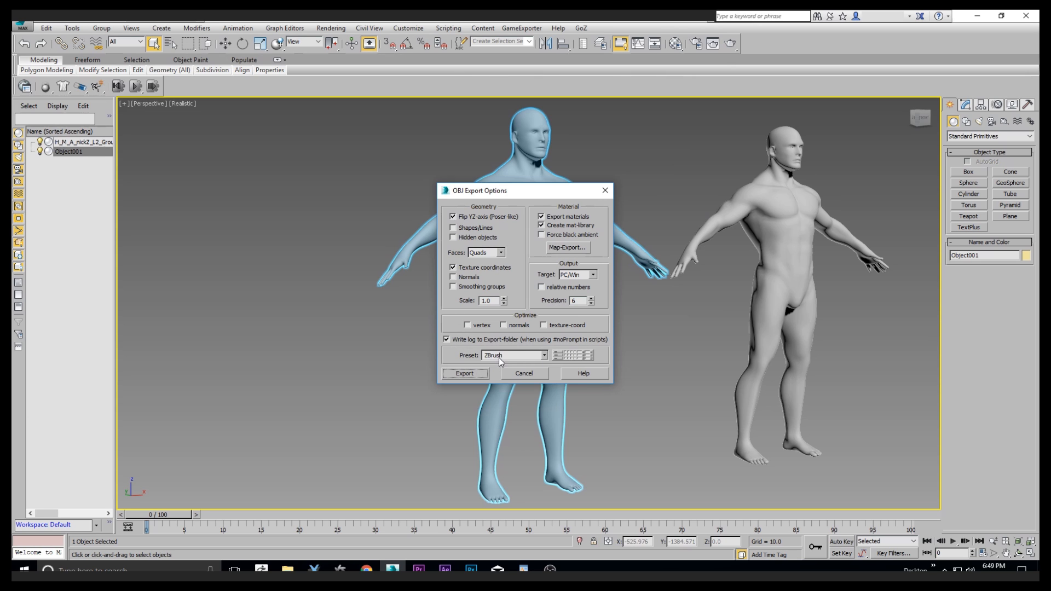
Step: Export the figure's OBJ with the ZBrush preset and close the export report
{"action": "left_click", "coordinate": [544, 356]}
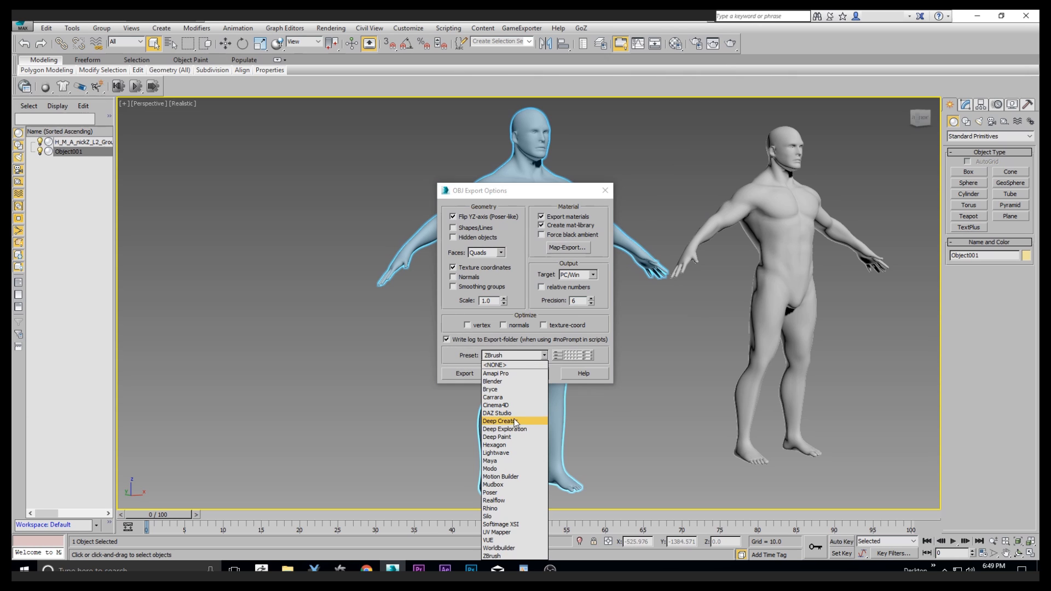
{"action": "left_click", "coordinate": [475, 329]}
{"action": "left_click", "coordinate": [479, 370]}
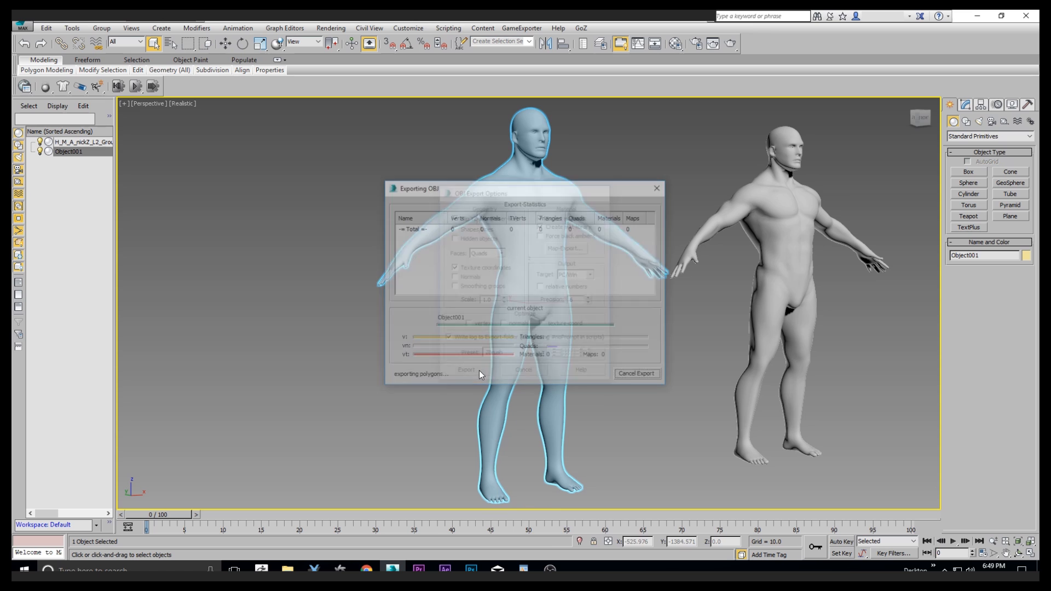
{"action": "left_click", "coordinate": [622, 376]}
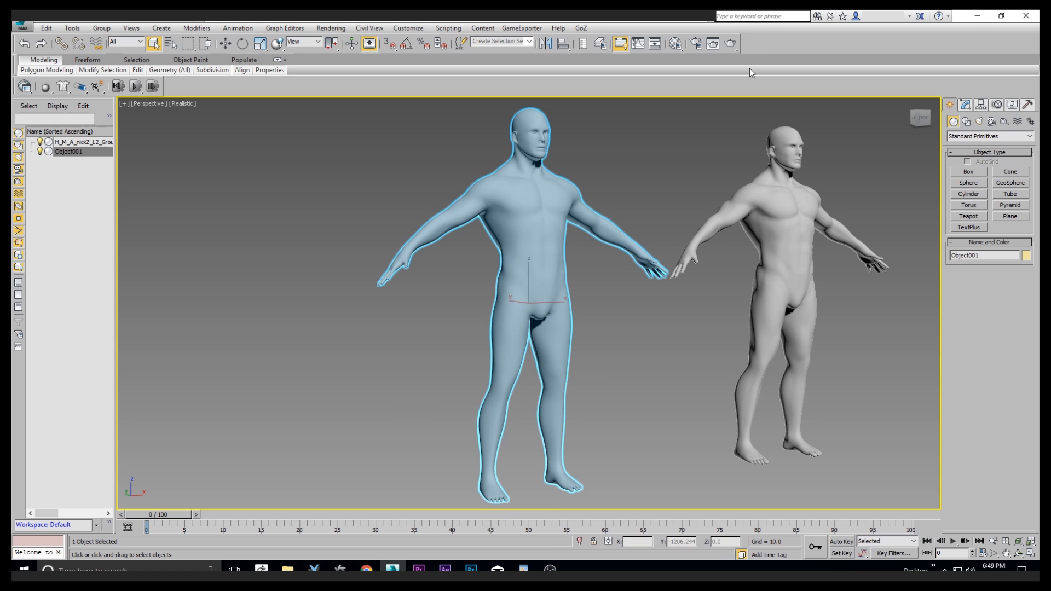
Step: Switch back to ZBrush and make Cylinder3D the active tool in place of the deer head
{"action": "left_click", "coordinate": [977, 16]}
{"action": "left_click", "coordinate": [261, 569]}
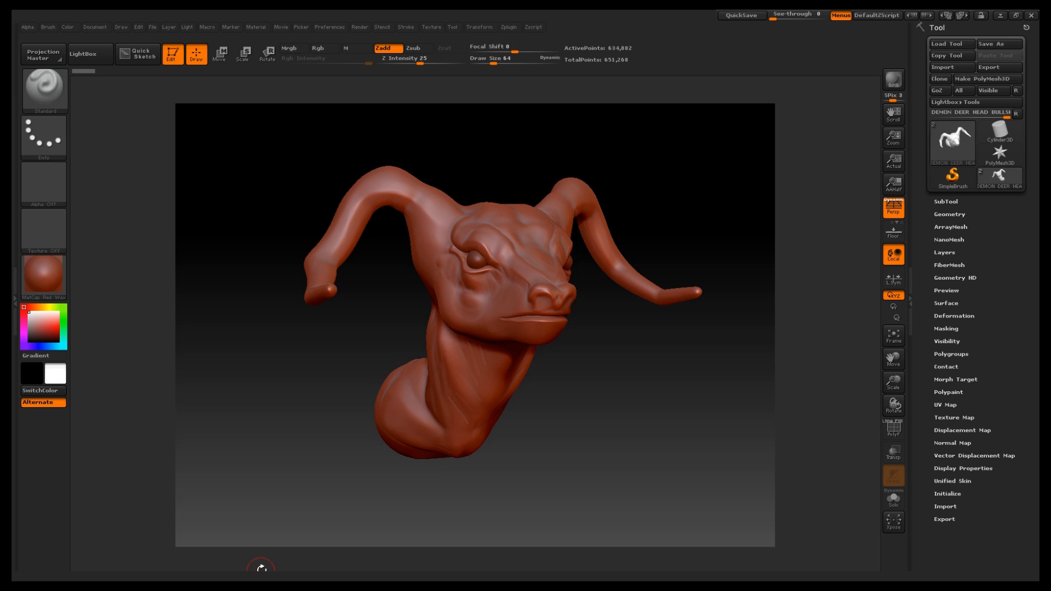
{"action": "left_click", "coordinate": [996, 132]}
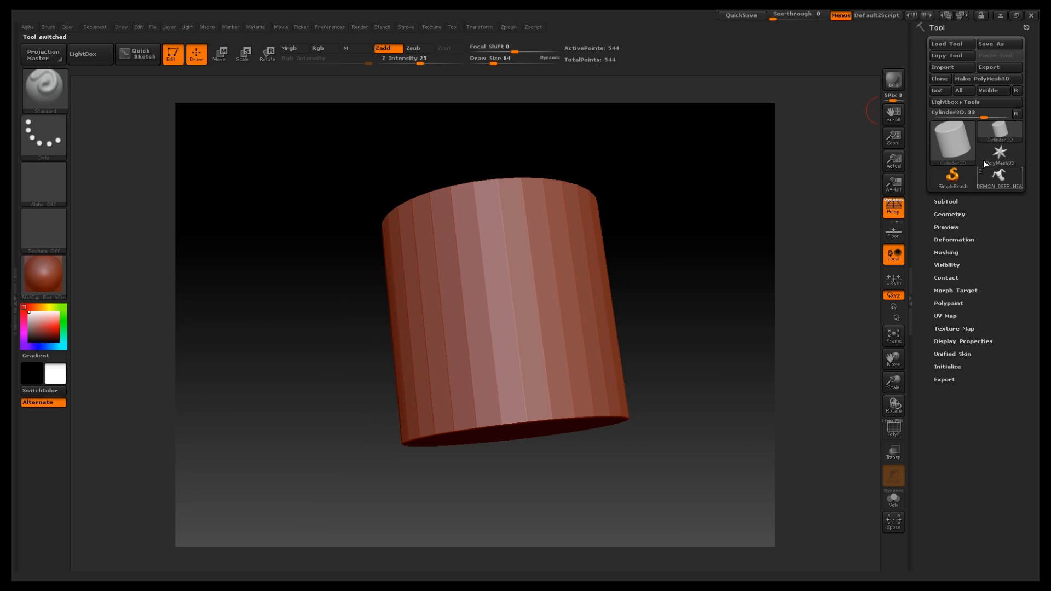
{"action": "left_click", "coordinate": [986, 188]}
{"action": "left_click", "coordinate": [1002, 127]}
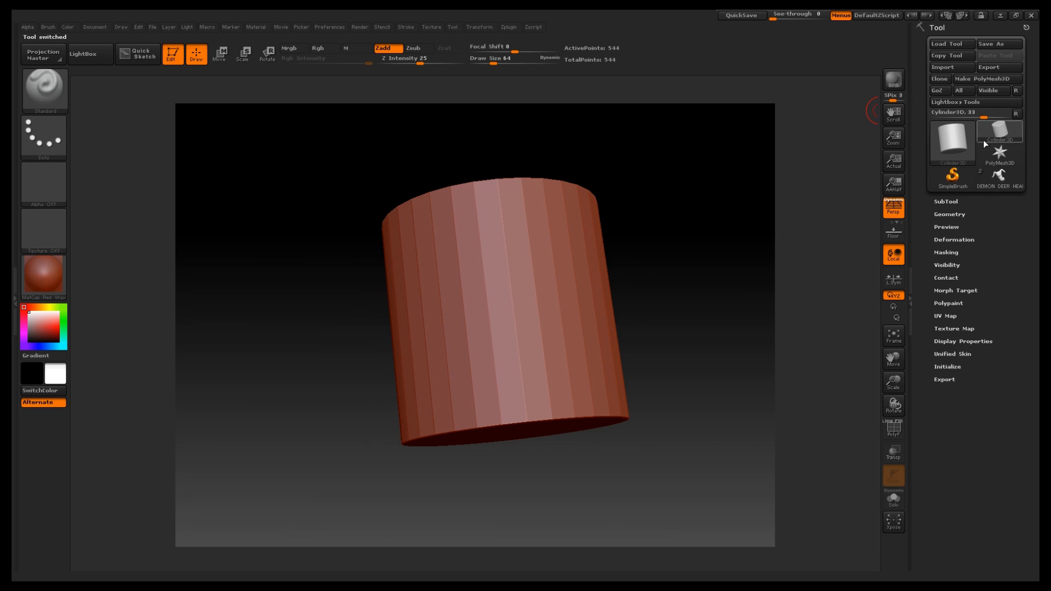
Step: Import the MAN STUFFS OBJ file from the Desktop and view the figure from the front
{"action": "left_click", "coordinate": [945, 67]}
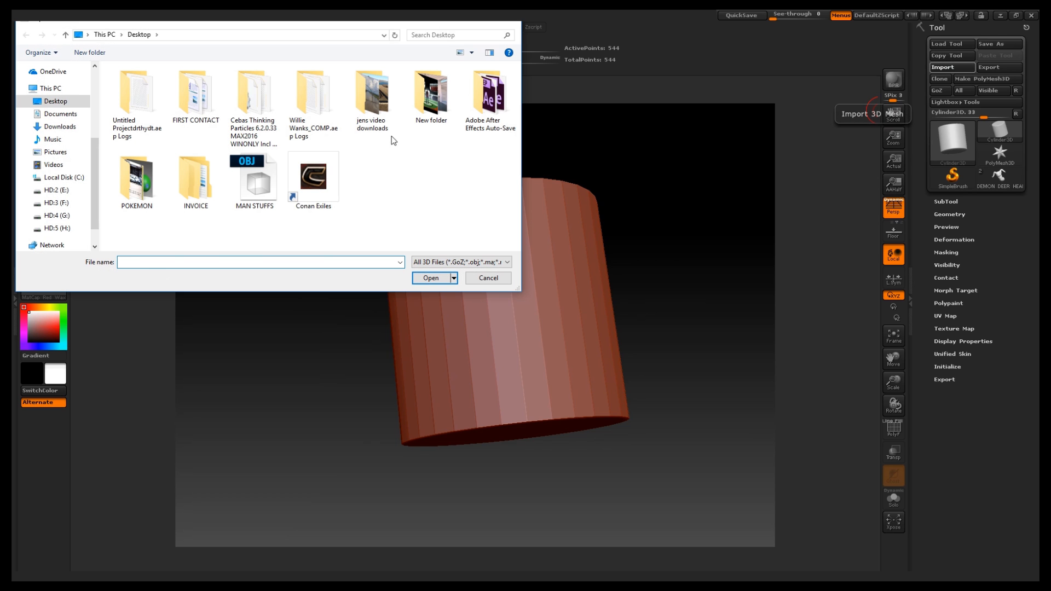
{"action": "left_click", "coordinate": [249, 196]}
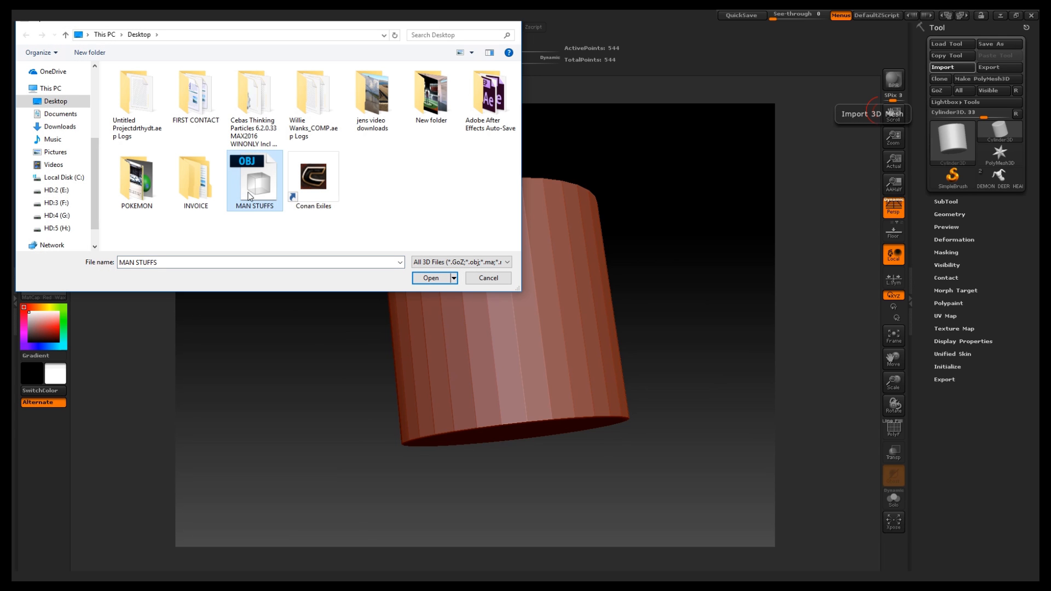
{"action": "left_click", "coordinate": [431, 278]}
{"action": "left_click_drag", "start_coordinate": [628, 249], "coordinate": [644, 304], "text": "alt"}
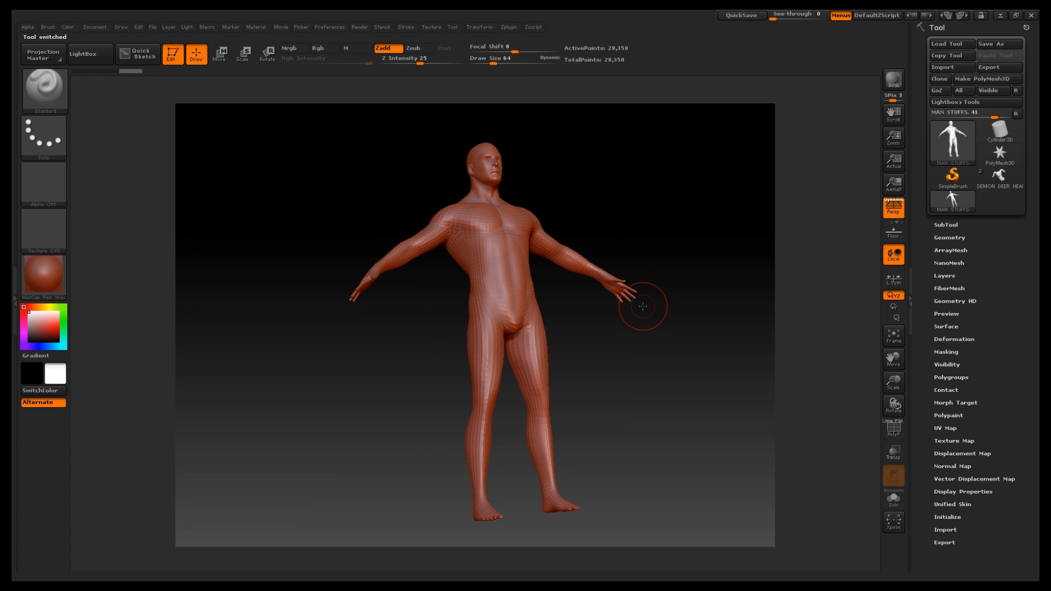
{"action": "mouse_move", "coordinate": [654, 187]}
{"action": "left_mouse_down", "text": "alt"}
{"action": "mouse_move", "coordinate": [656, 208]}
{"action": "mouse_move", "coordinate": [563, 206]}
{"action": "left_mouse_up", "text": "alt"}
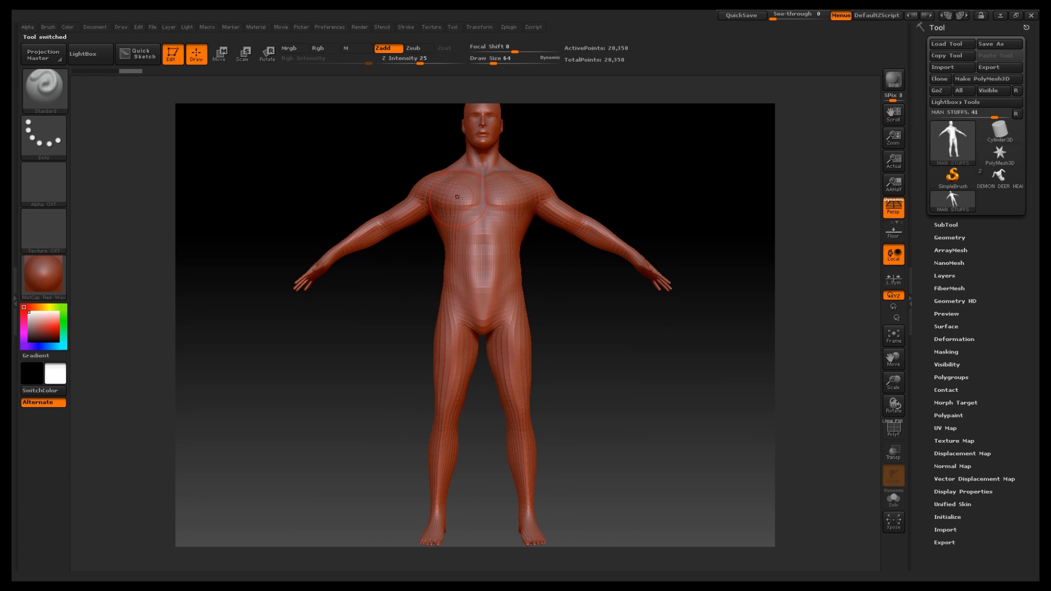
Step: Turn on symmetry, build up both pectoral muscles of the MAN STUFFS figure with the Standard brush, and view the chest up close
{"action": "key", "text": "x"}
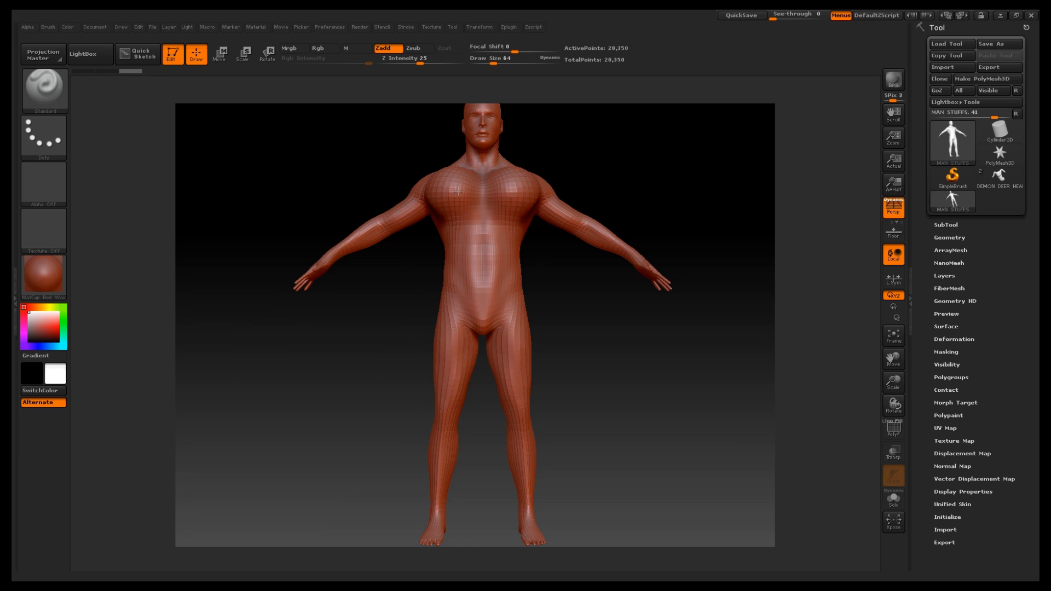
{"action": "mouse_move", "coordinate": [578, 182]}
{"action": "left_mouse_down"}
{"action": "mouse_move", "coordinate": [672, 162]}
{"action": "mouse_move", "coordinate": [659, 181]}
{"action": "mouse_move", "coordinate": [692, 327]}
{"action": "mouse_move", "coordinate": [714, 329]}
{"action": "mouse_move", "coordinate": [707, 312]}
{"action": "left_mouse_up"}
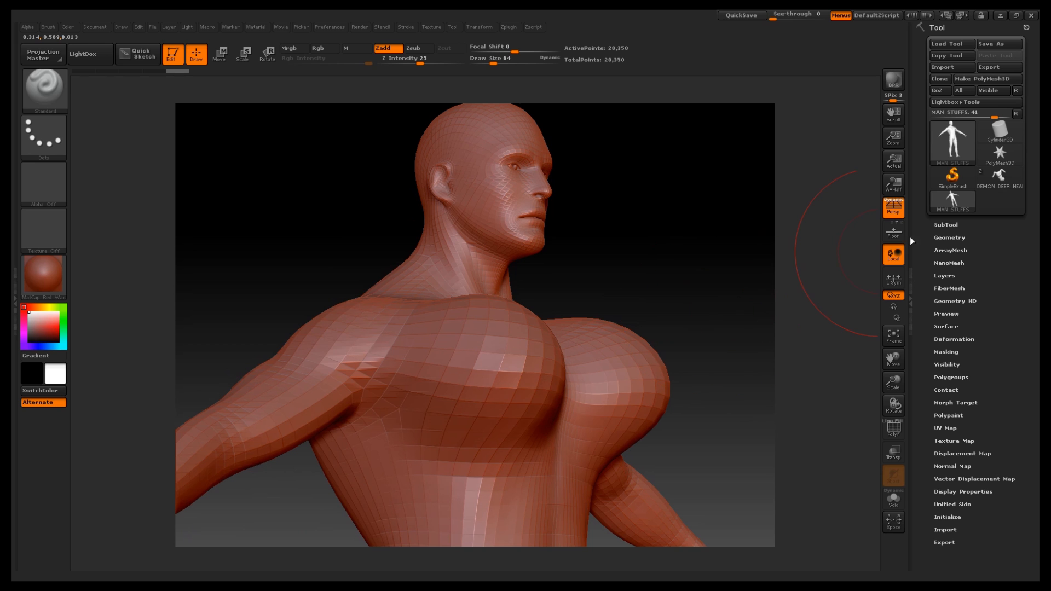
Step: Switch to the demon deer head tool, frame it in the view, and return to the MAN STUFFS figure
{"action": "left_click", "coordinate": [1003, 176]}
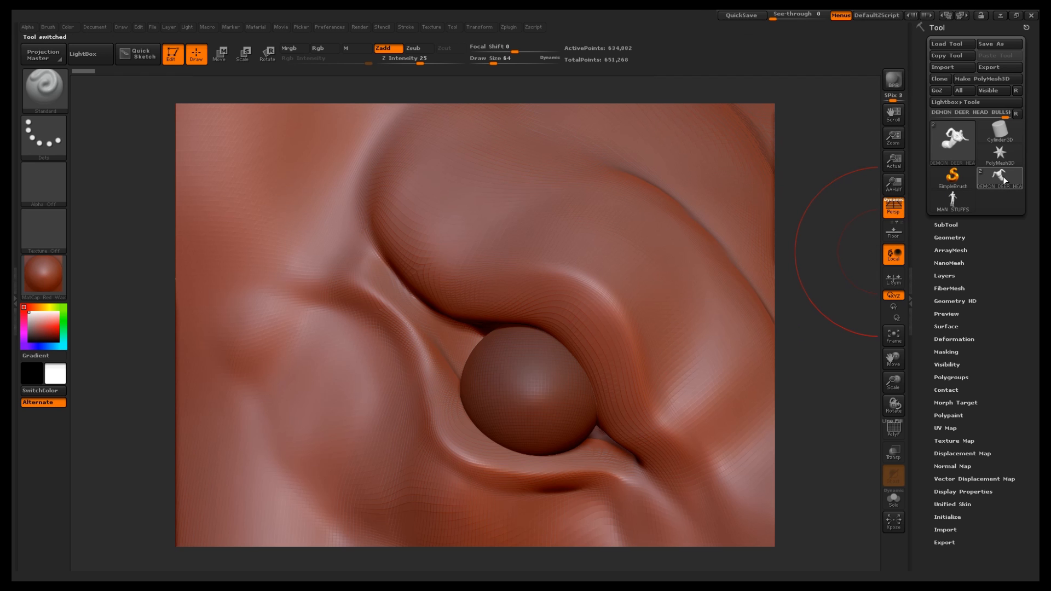
{"action": "key", "text": "f"}
{"action": "left_click", "coordinate": [947, 202]}
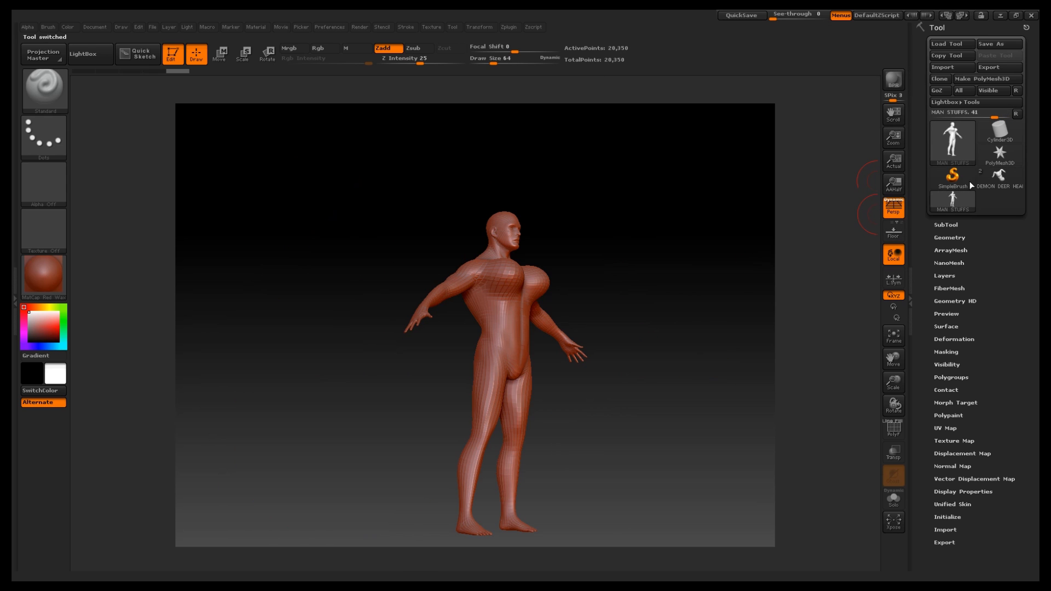
Step: Make the demon deer head the active tool and append the MAN STUFFS figure to it as a subtool
{"action": "left_click", "coordinate": [984, 184]}
{"action": "left_click", "coordinate": [950, 225]}
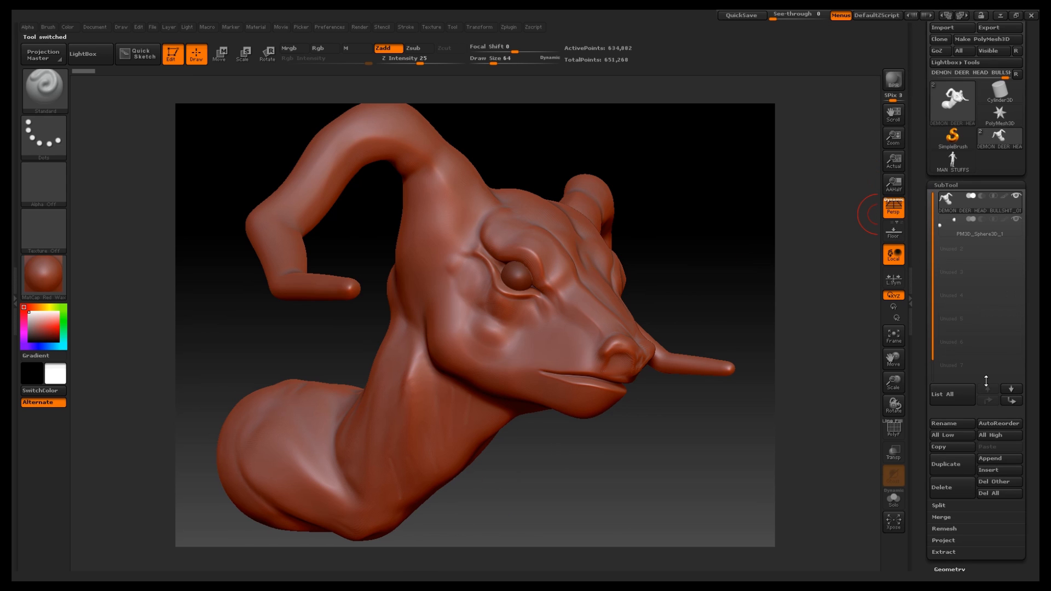
{"action": "left_click", "coordinate": [995, 458]}
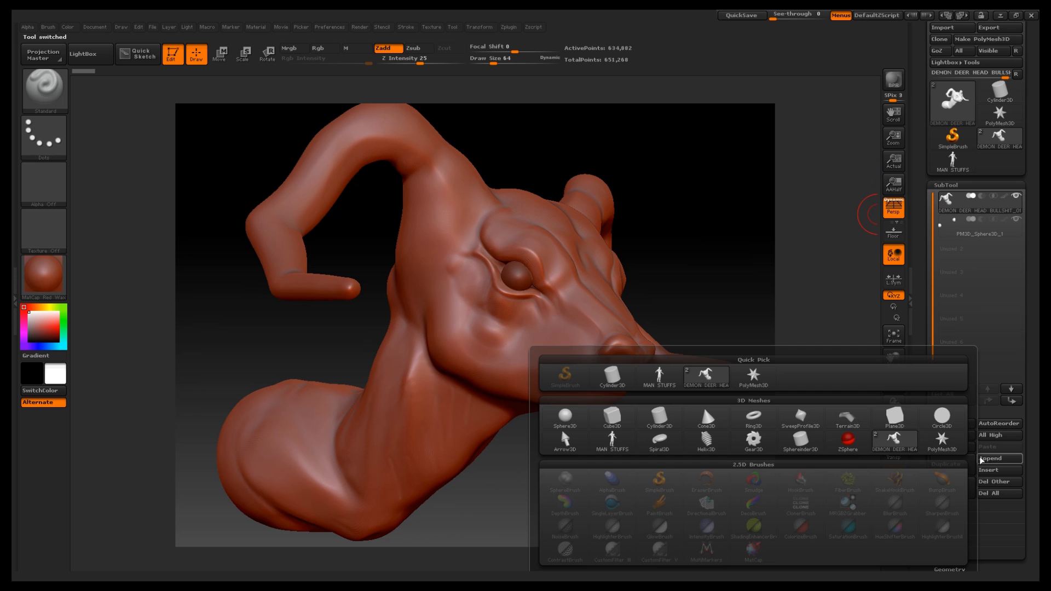
{"action": "left_click", "coordinate": [660, 377]}
Step: Select the appended MAN STUFFS subtool and hide the deer head and eye sphere subtools
{"action": "left_click_drag", "start_coordinate": [753, 277], "coordinate": [708, 208], "text": "alt"}
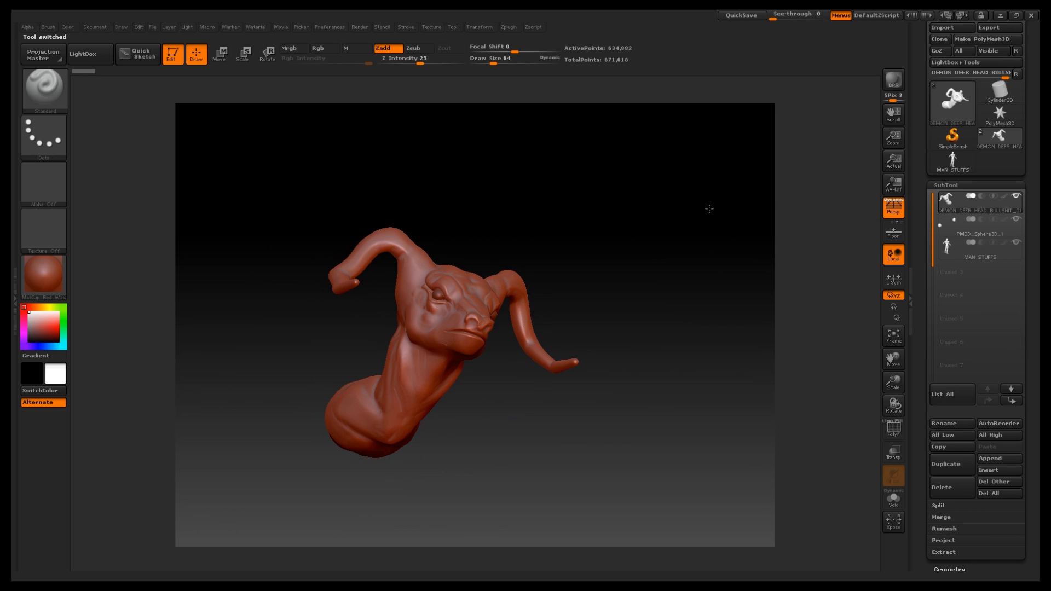
{"action": "left_click", "coordinate": [984, 246]}
{"action": "left_click", "coordinate": [1017, 243]}
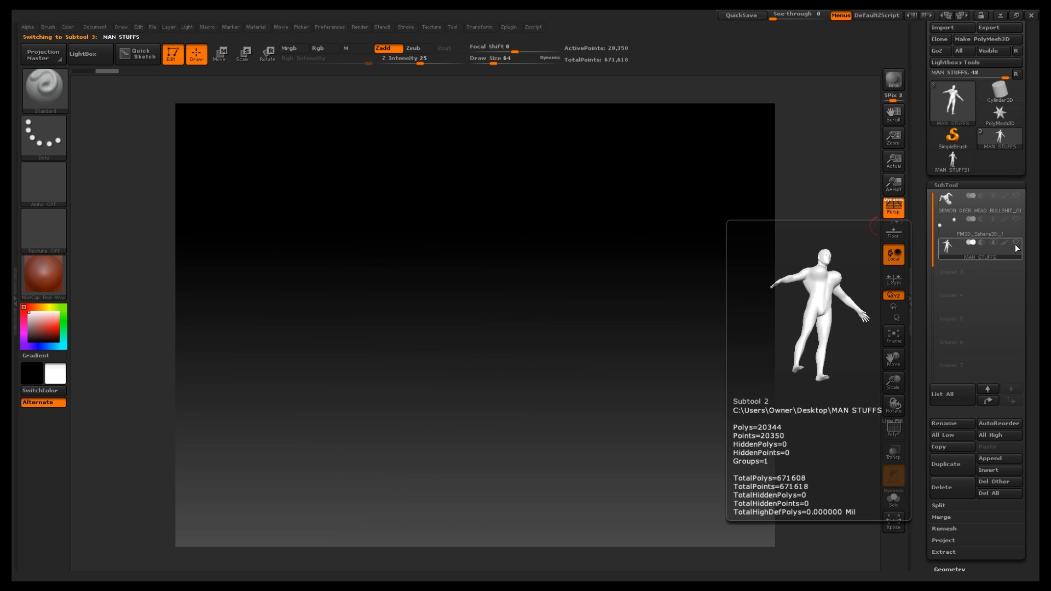
Step: Examine the isolated MAN STUFFS figure up close, from the front and from a three-quarter angle
{"action": "left_click_drag", "start_coordinate": [703, 205], "coordinate": [724, 236]}
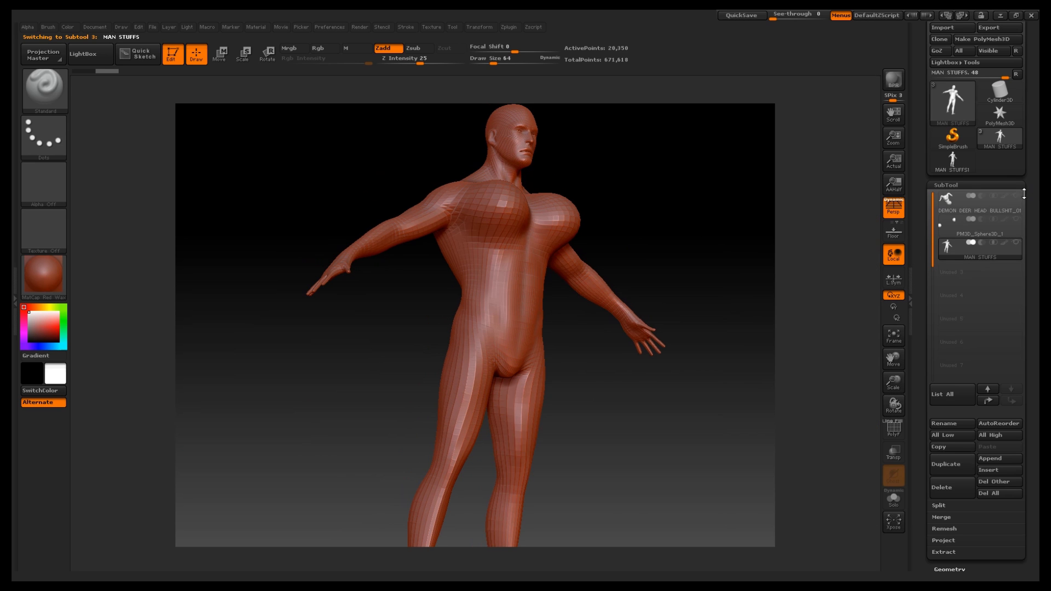
{"action": "left_click_drag", "start_coordinate": [676, 268], "coordinate": [521, 176]}
{"action": "mouse_move", "coordinate": [640, 321]}
{"action": "left_mouse_down", "text": "alt"}
{"action": "mouse_move", "coordinate": [614, 258]}
{"action": "mouse_move", "coordinate": [627, 329]}
{"action": "left_mouse_up", "text": "alt"}
{"action": "left_click_drag", "start_coordinate": [615, 289], "coordinate": [684, 488], "text": "alt"}
{"action": "left_click_drag", "start_coordinate": [673, 323], "coordinate": [655, 215], "text": "alt"}
{"action": "left_click_drag", "start_coordinate": [570, 220], "coordinate": [649, 241], "text": "alt"}
{"action": "mouse_move", "coordinate": [621, 265]}
{"action": "left_mouse_down", "text": "alt"}
{"action": "mouse_move", "coordinate": [663, 300]}
{"action": "mouse_move", "coordinate": [636, 265]}
{"action": "left_mouse_up", "text": "alt"}
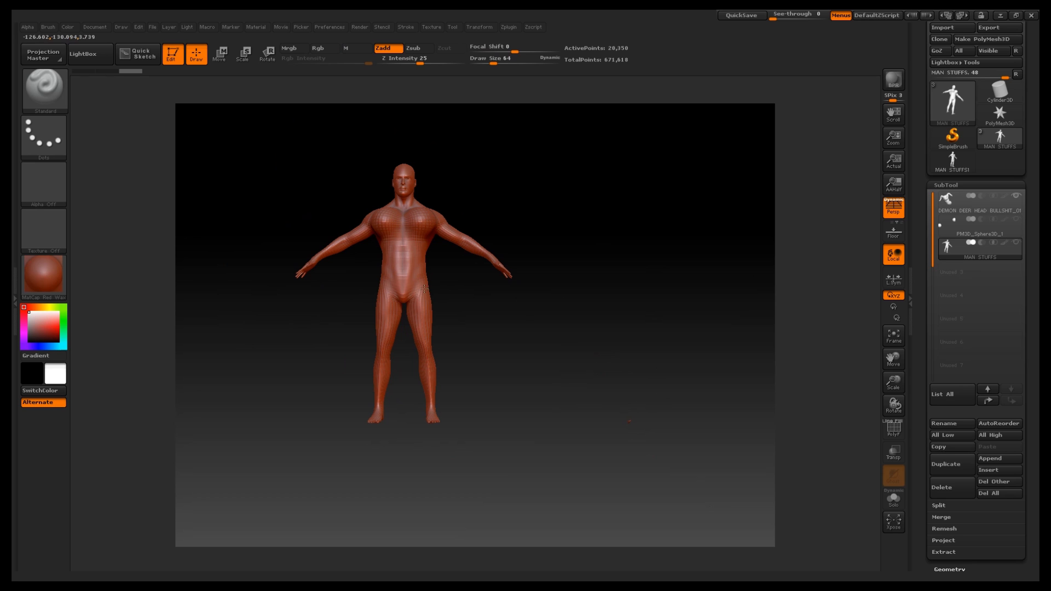
{"action": "mouse_move", "coordinate": [598, 325]}
{"action": "left_mouse_down"}
{"action": "mouse_move", "coordinate": [638, 336]}
{"action": "mouse_move", "coordinate": [655, 363]}
{"action": "mouse_move", "coordinate": [637, 337]}
{"action": "mouse_move", "coordinate": [629, 354]}
{"action": "mouse_move", "coordinate": [606, 335]}
{"action": "left_mouse_up"}
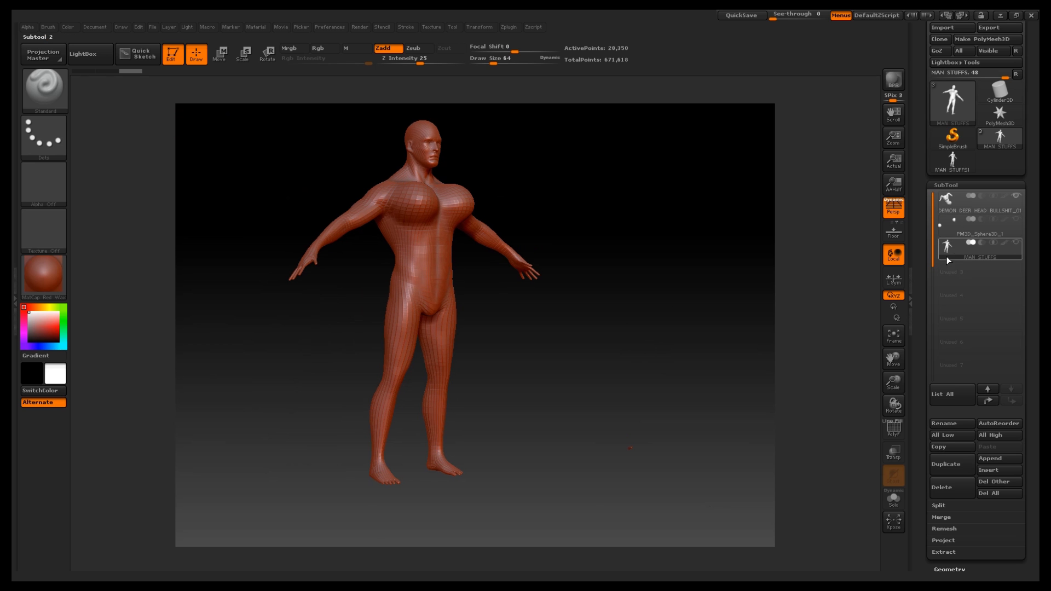
Step: Delete the MAN STUFFS subtool from the deer head tool and accept the warning
{"action": "left_click", "coordinate": [942, 489]}
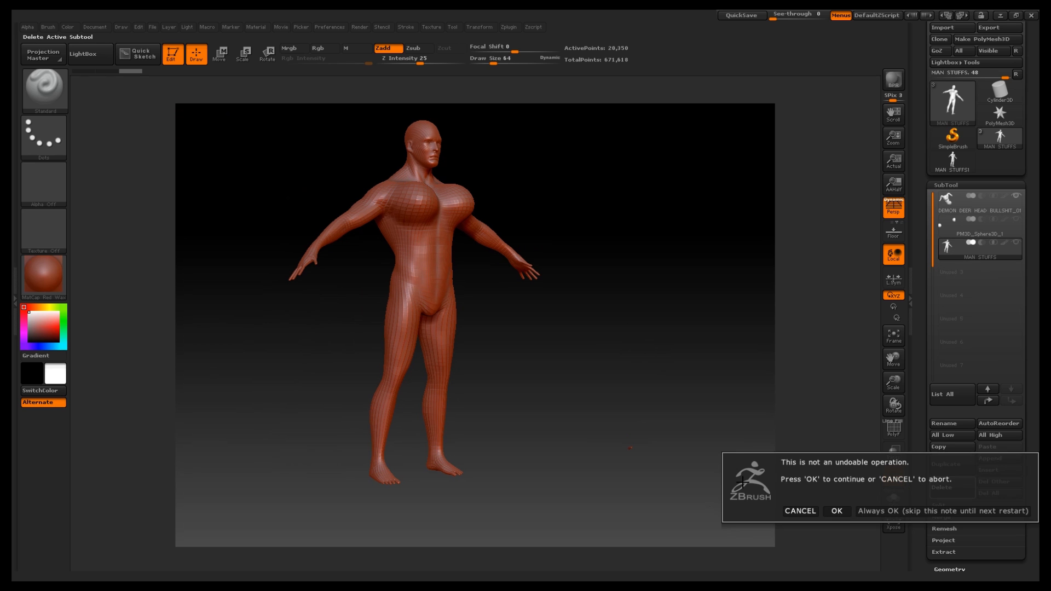
{"action": "left_click", "coordinate": [833, 510]}
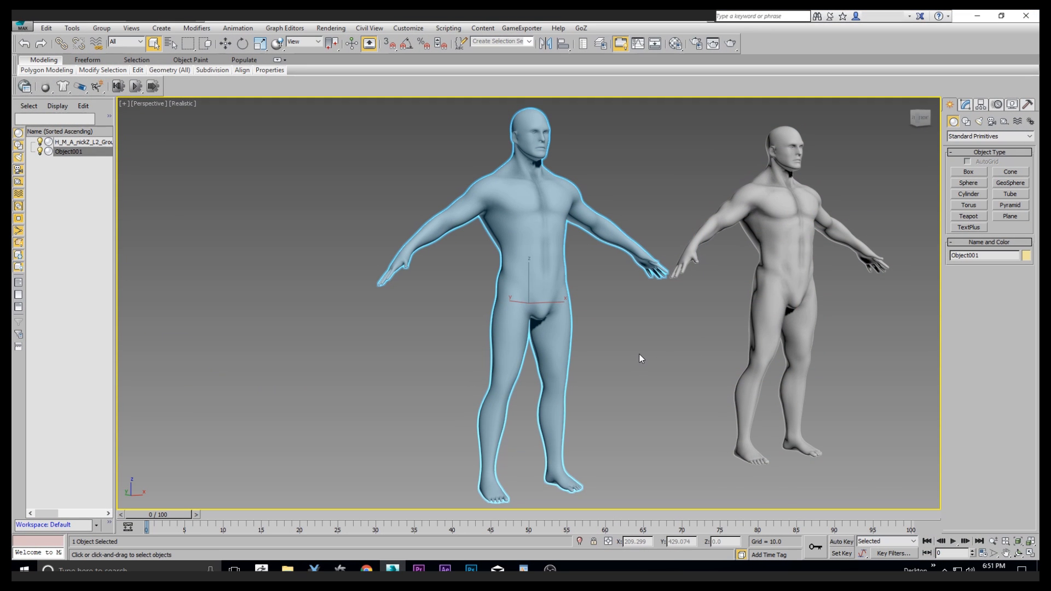
Step: Switch to 3ds Max, clear the selection, select the nearer figure Object001 again, and return to ZBrush
{"action": "left_click", "coordinate": [665, 357]}
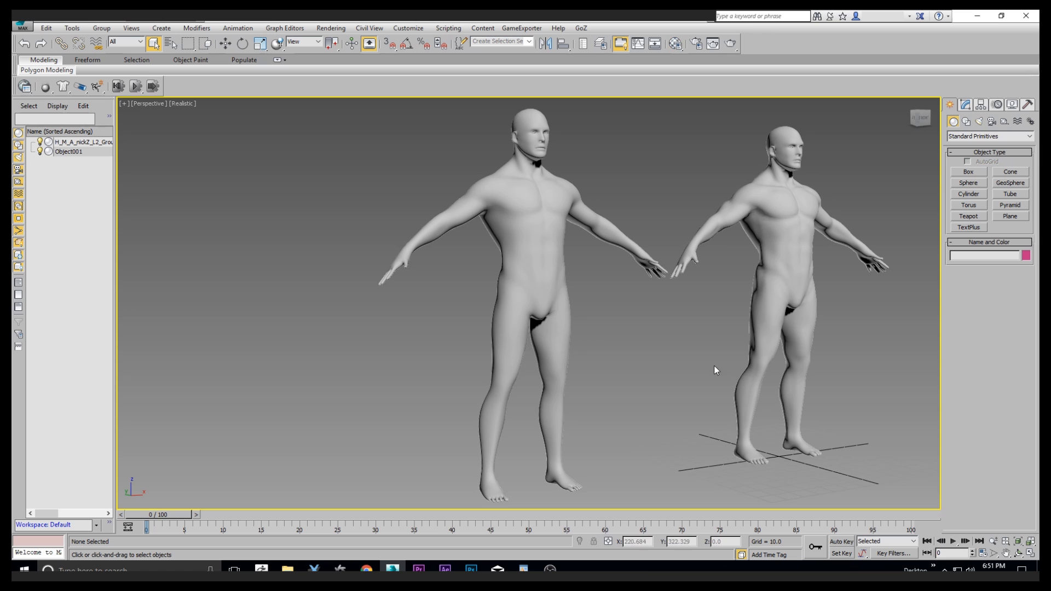
{"action": "left_click", "coordinate": [519, 281]}
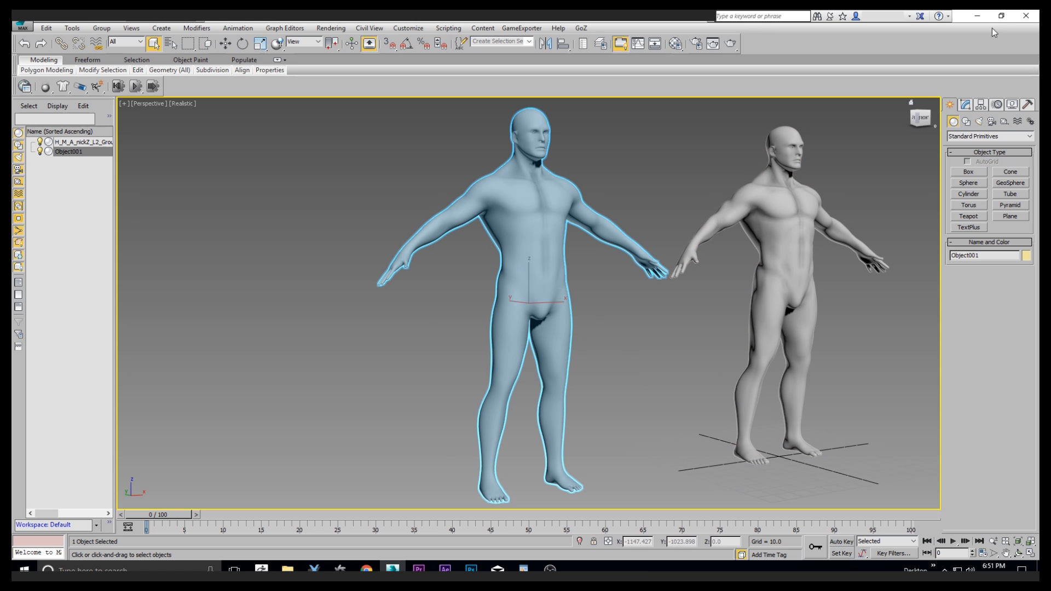
{"action": "left_click", "coordinate": [977, 16]}
{"action": "left_click", "coordinate": [263, 569]}
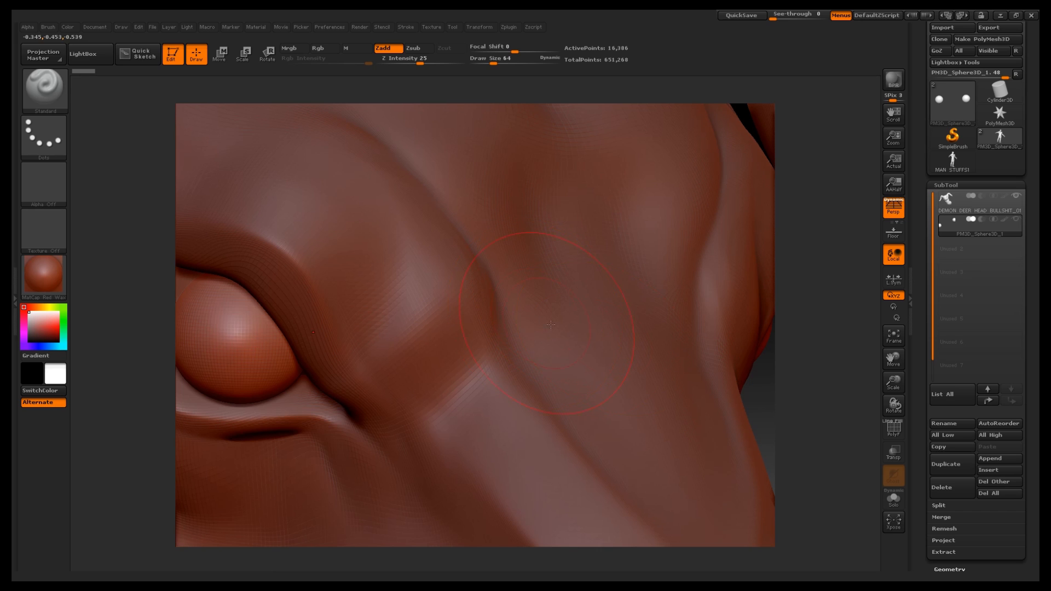
Step: Select the deer head subtool, make the eye sphere subtool visible again, and view the whole head
{"action": "left_click_drag", "start_coordinate": [799, 384], "coordinate": [706, 216], "text": "alt"}
{"action": "left_click", "coordinate": [955, 203]}
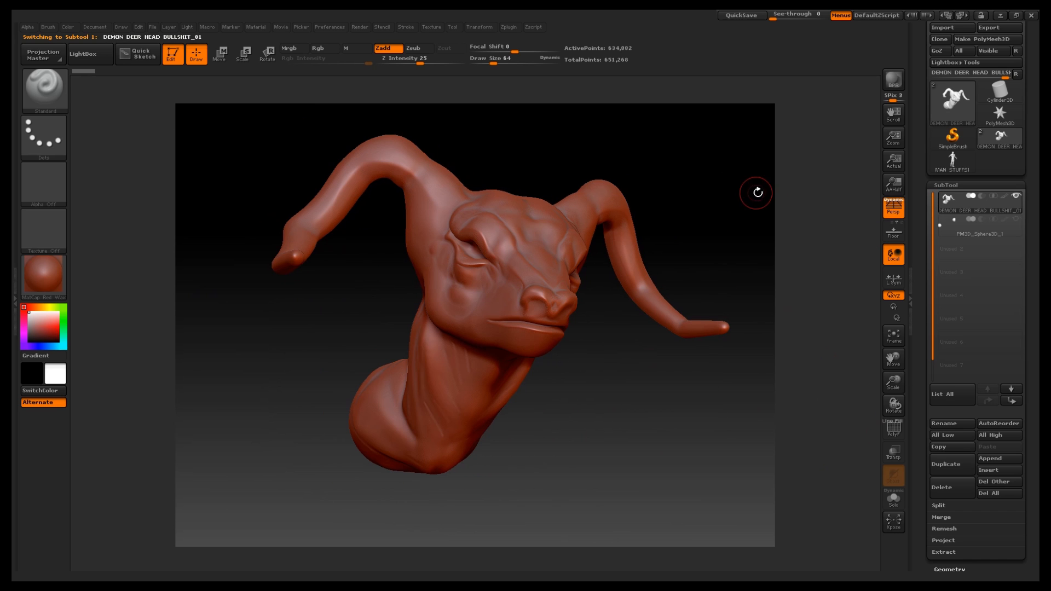
{"action": "left_click", "coordinate": [1015, 220]}
{"action": "left_click_drag", "start_coordinate": [765, 209], "coordinate": [728, 239]}
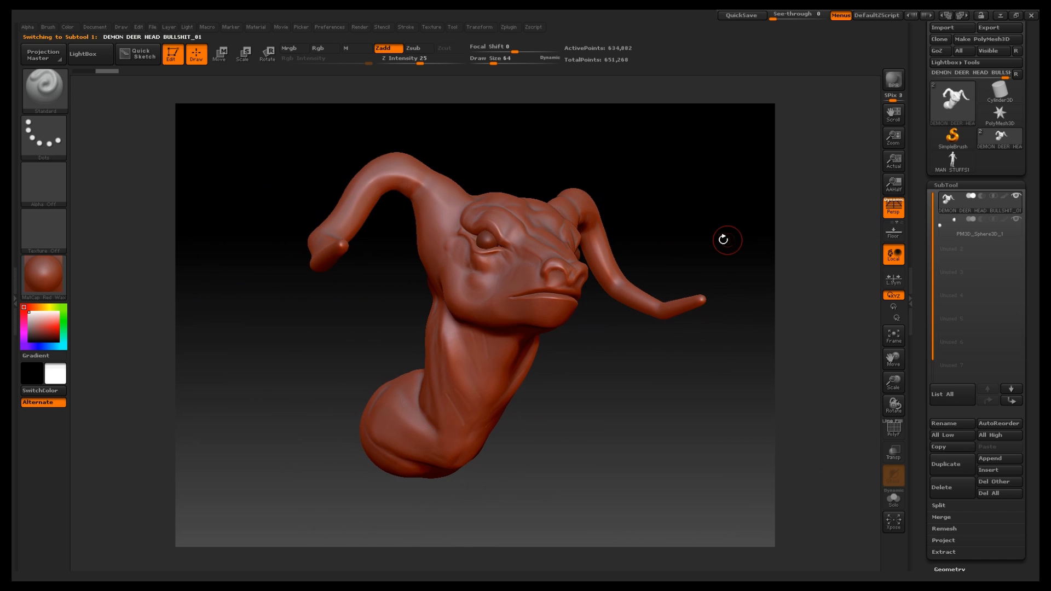